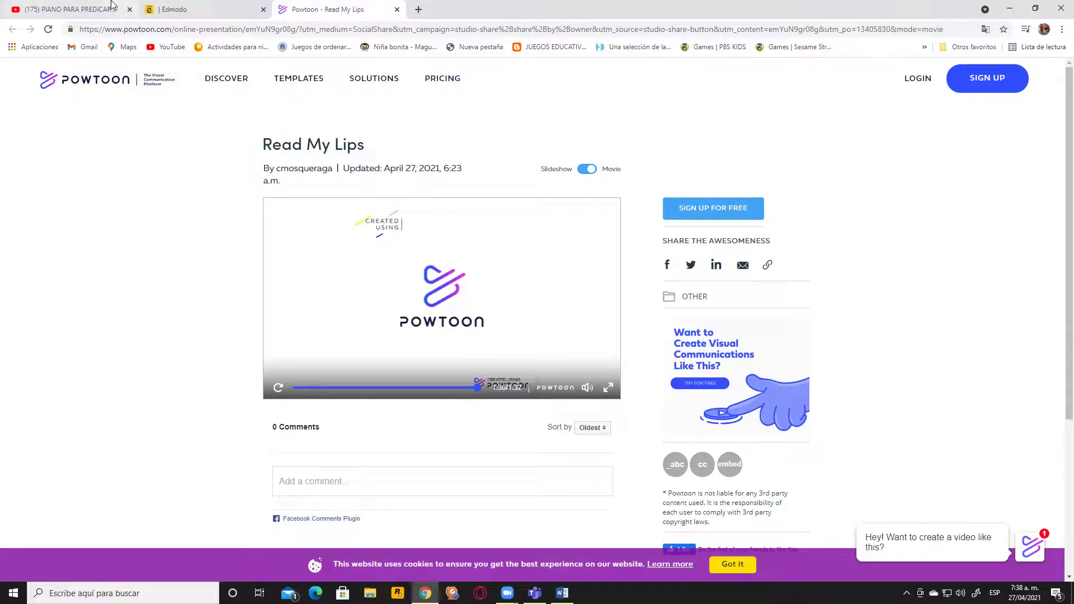
- Close the finished Powtoon presentation "Read My Lips" and return to the Edmodo assignment
{"action": "left_click", "coordinate": [224, 10]}
{"action": "left_click", "coordinate": [295, 6]}
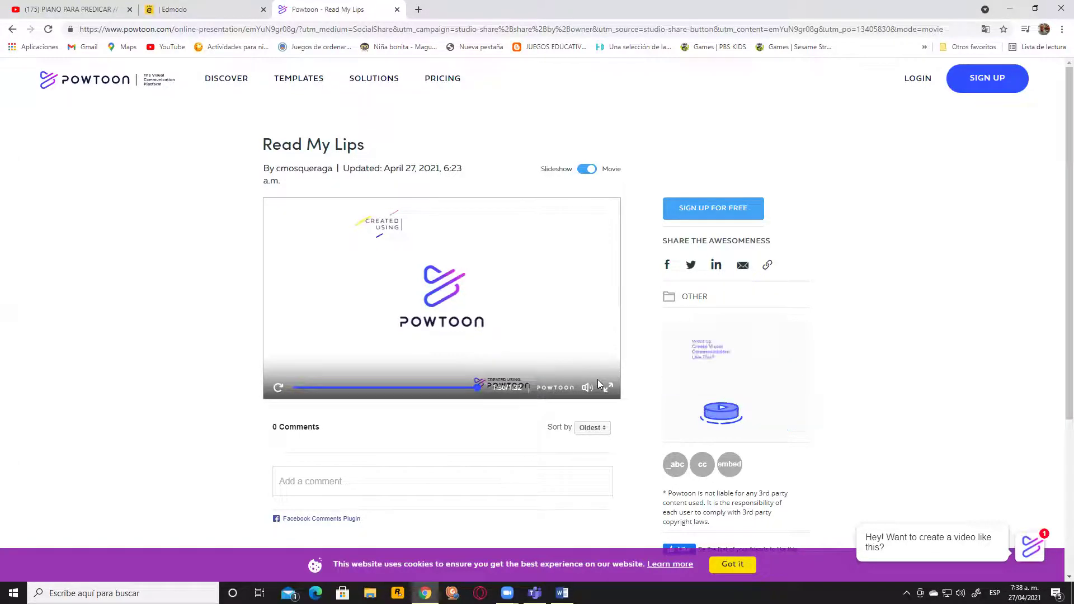
{"action": "left_click", "coordinate": [398, 10]}
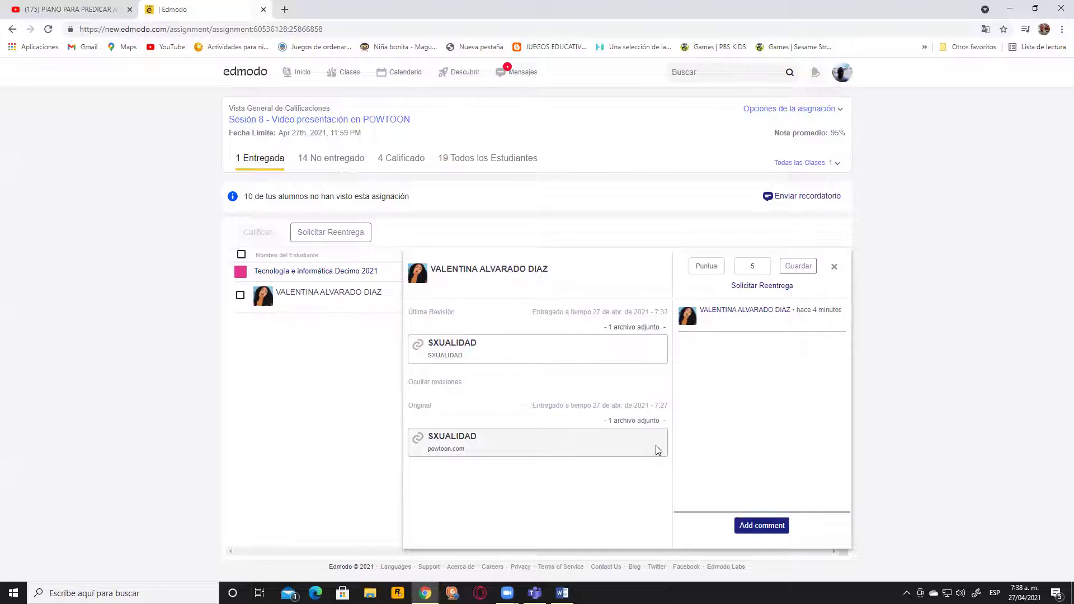
- Grade the open student's Powtoon submission with 5 out of 5 and save the score
{"action": "left_click", "coordinate": [706, 266]}
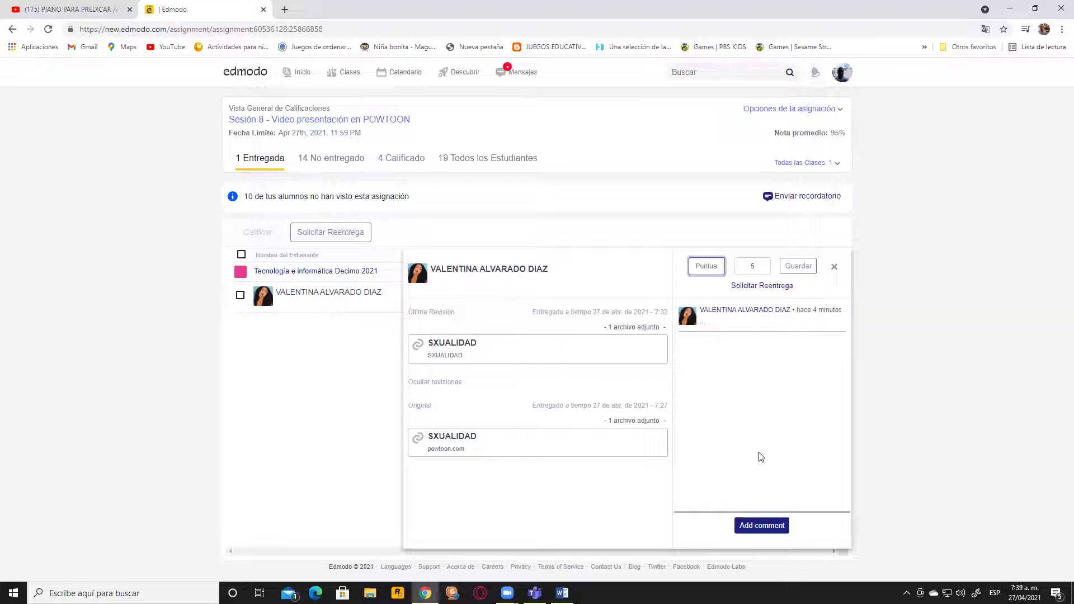
{"action": "type", "text": "5"}
{"action": "left_click", "coordinate": [795, 270]}
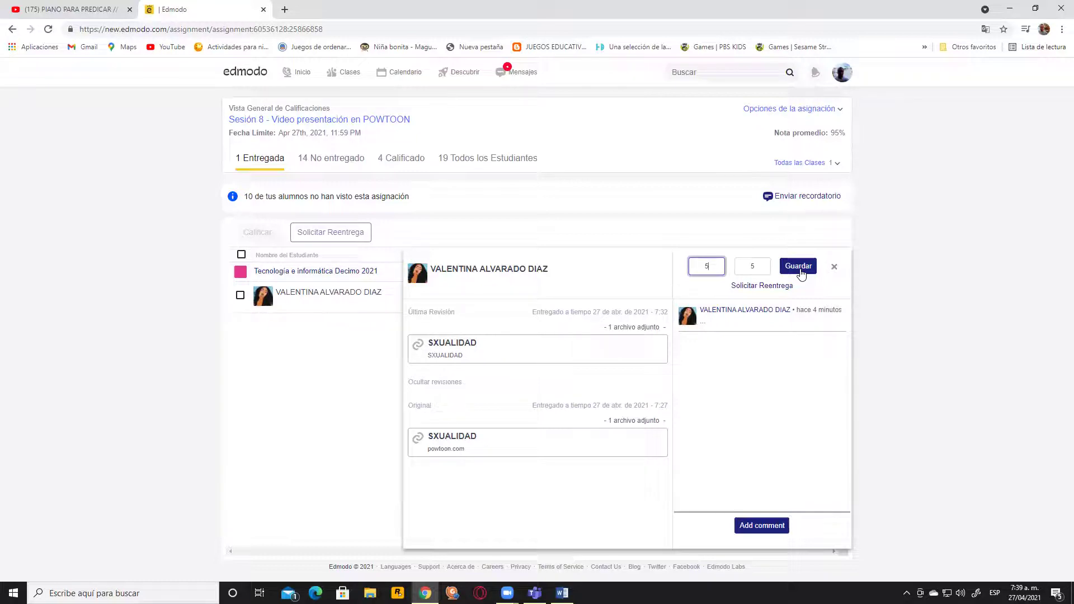
{"action": "left_click", "coordinate": [801, 269]}
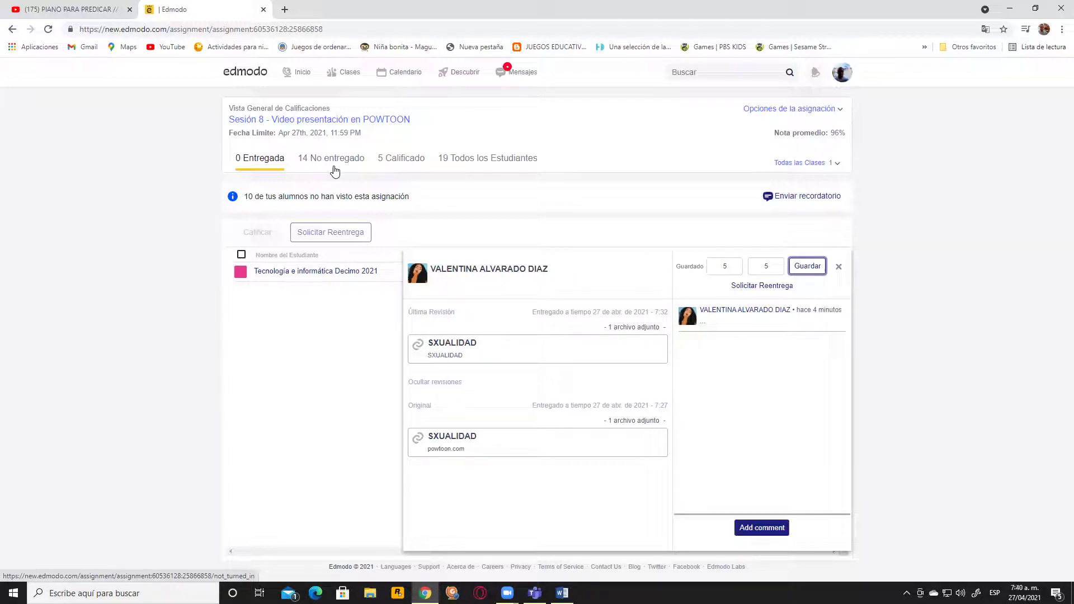
- Reload the assignment page and review the list of students who have not submitted the Powtoon video
{"action": "left_click", "coordinate": [300, 29]}
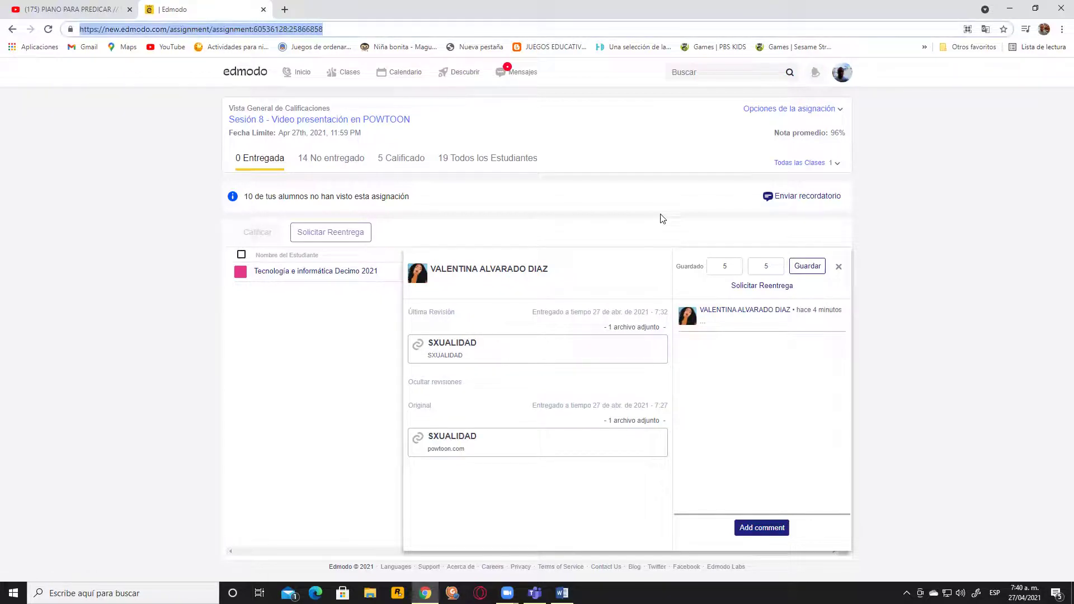
{"action": "key", "text": "Return"}
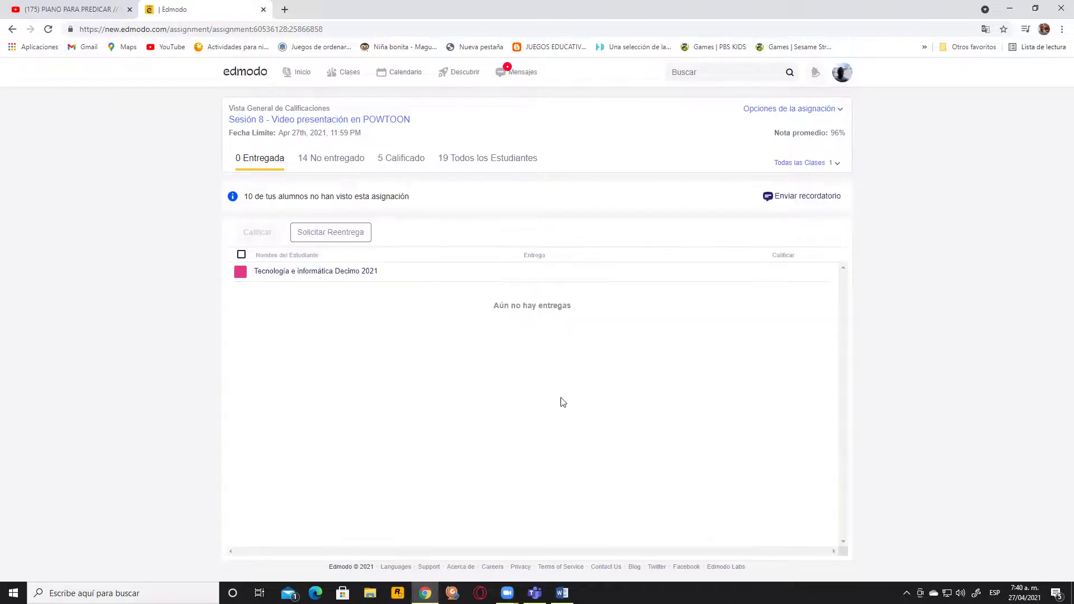
{"action": "left_click", "coordinate": [329, 158]}
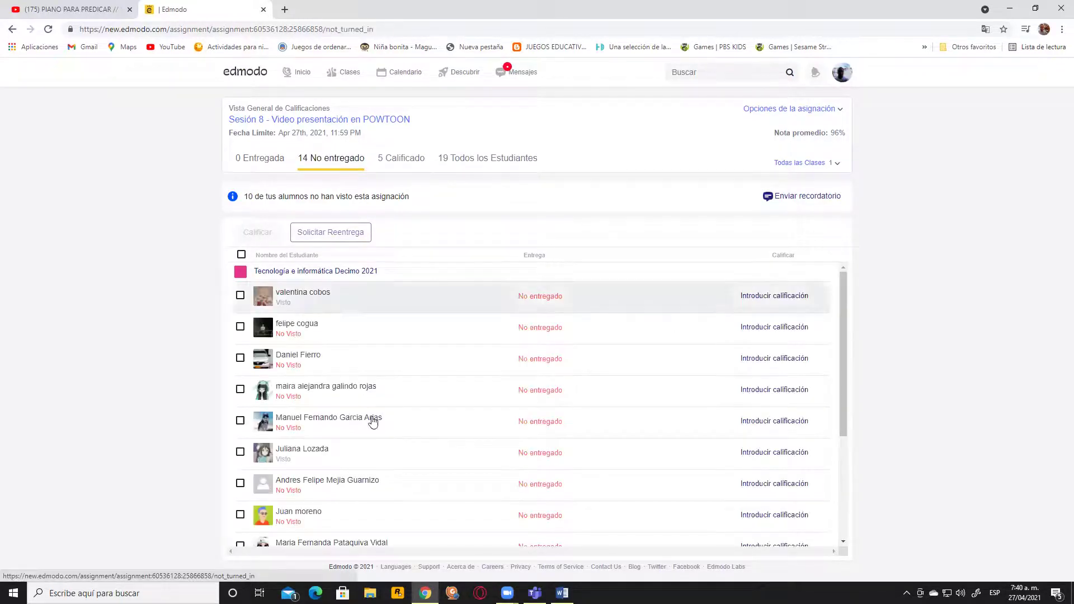
{"action": "scroll", "coordinate": [429, 391], "scroll_direction": "down", "scroll_amount": 3}
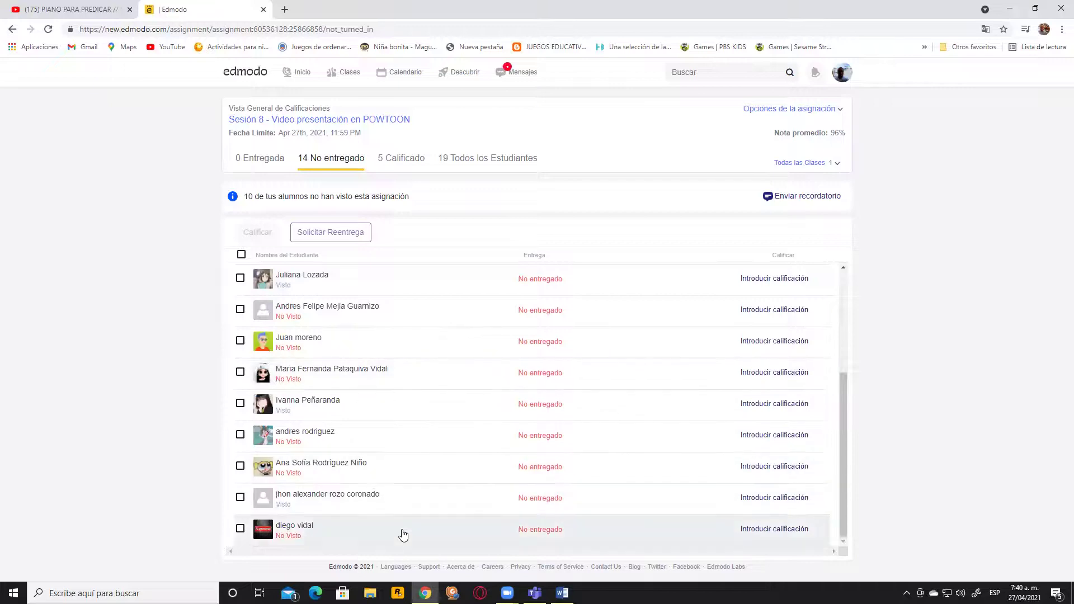
{"action": "scroll", "coordinate": [372, 526], "scroll_direction": "up", "scroll_amount": 3}
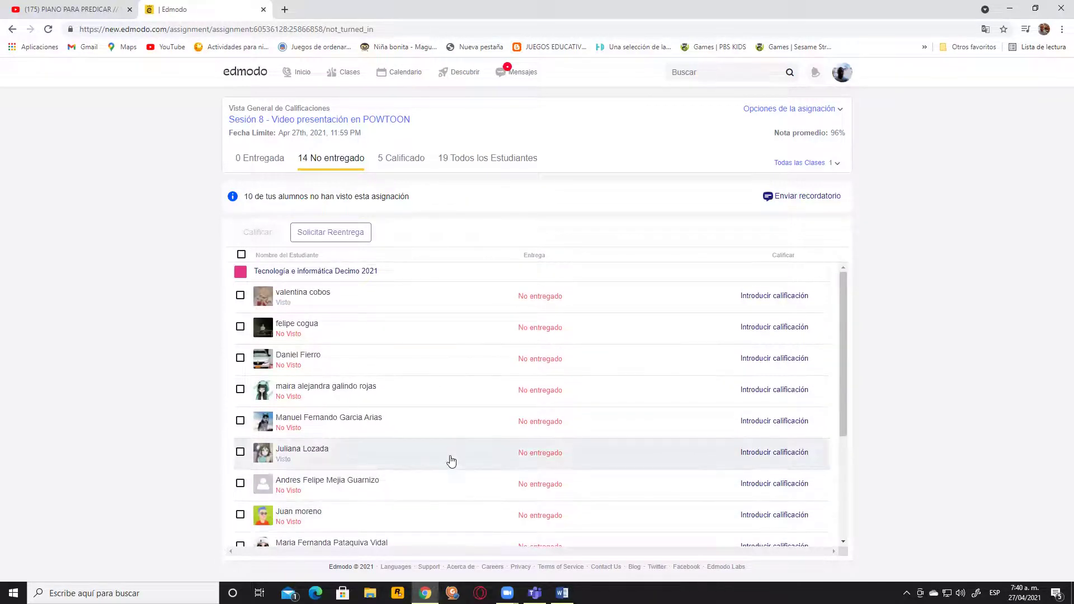
{"action": "scroll", "coordinate": [492, 445], "scroll_direction": "down", "scroll_amount": 3}
{"action": "scroll", "coordinate": [493, 445], "scroll_direction": "up", "scroll_amount": 3}
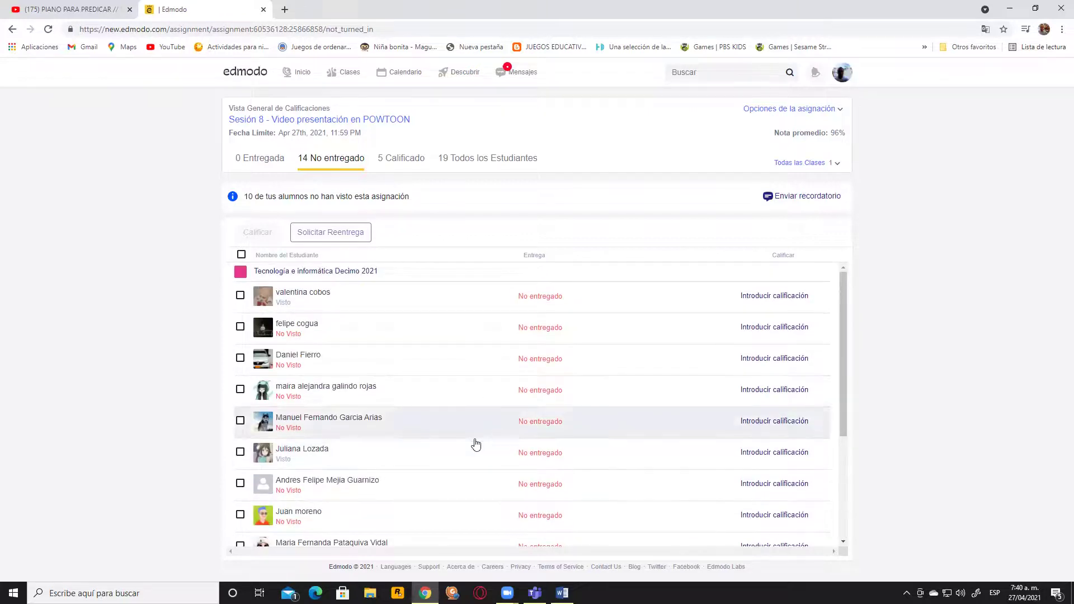
{"action": "left_click", "coordinate": [91, 8]}
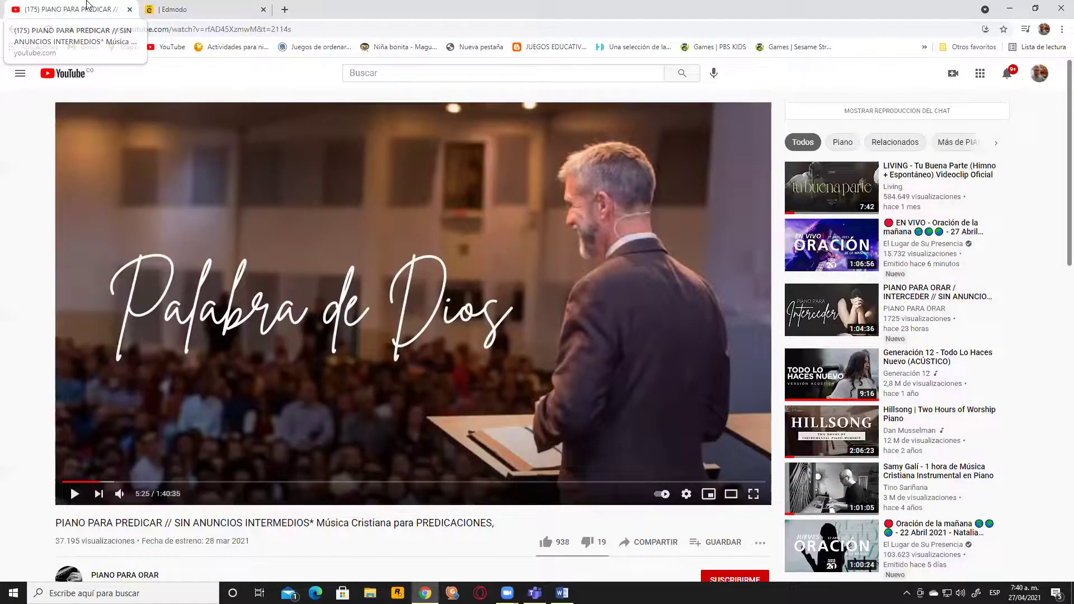
{"action": "left_click", "coordinate": [210, 6]}
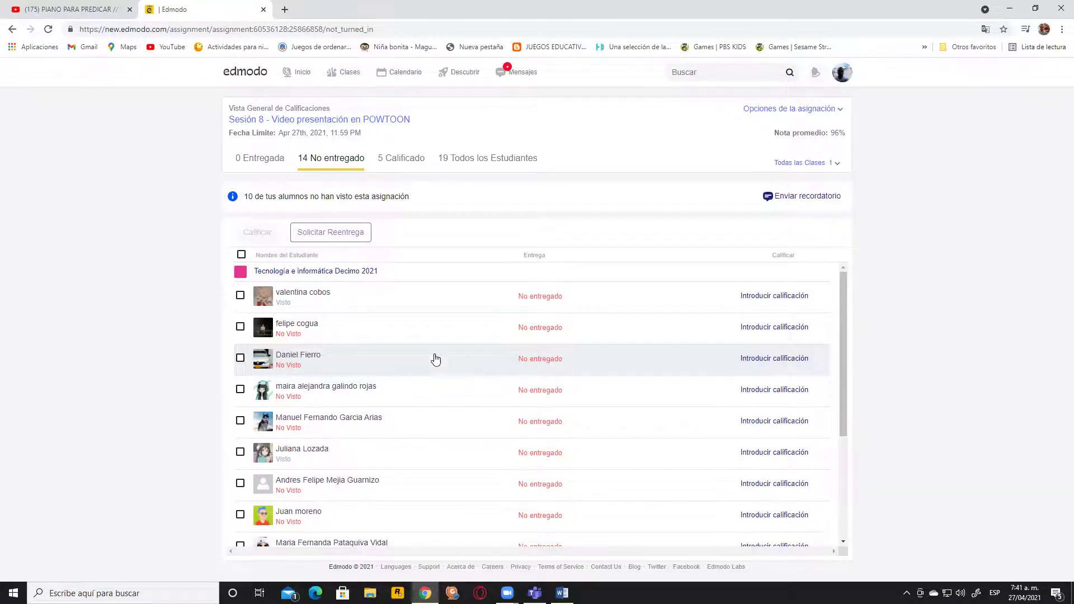
- Search Google for "pixton" in a new browser tab
{"action": "left_click", "coordinate": [284, 10]}
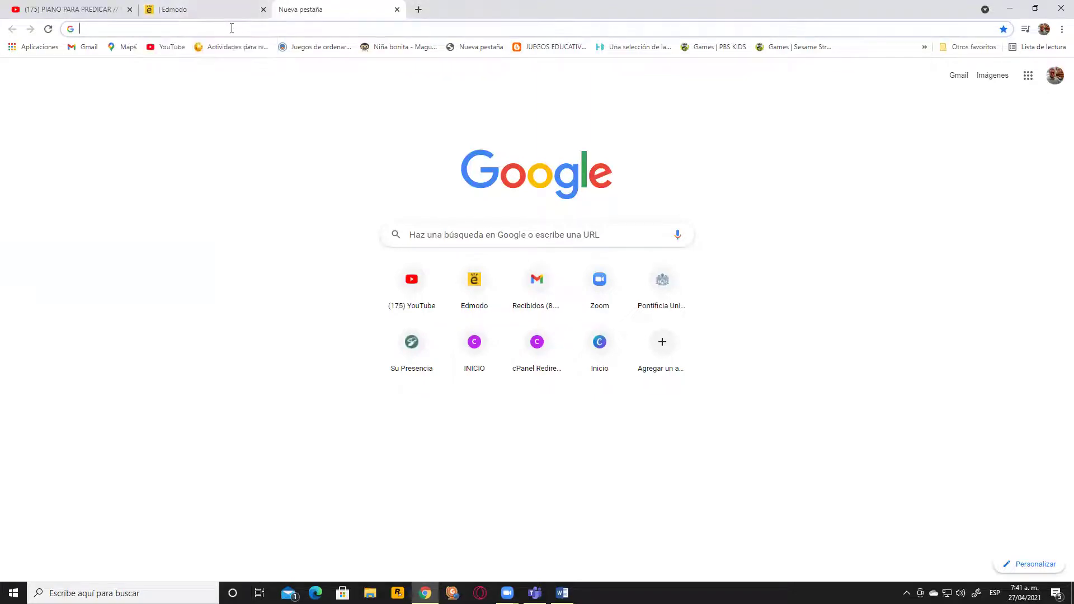
{"action": "left_click", "coordinate": [232, 28]}
{"action": "left_click", "coordinate": [130, 340]}
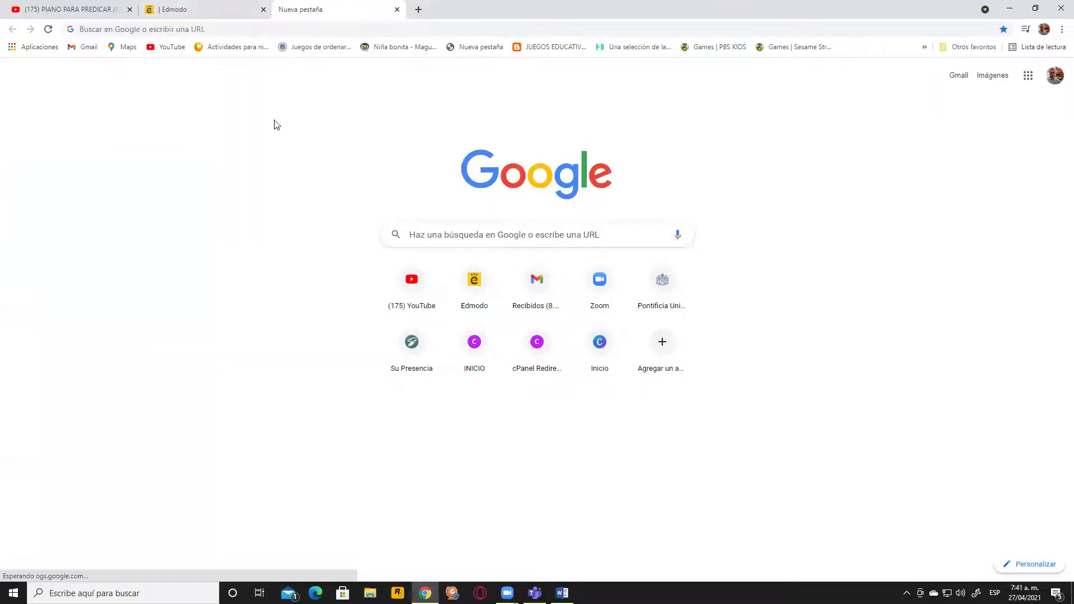
{"action": "left_click", "coordinate": [204, 31]}
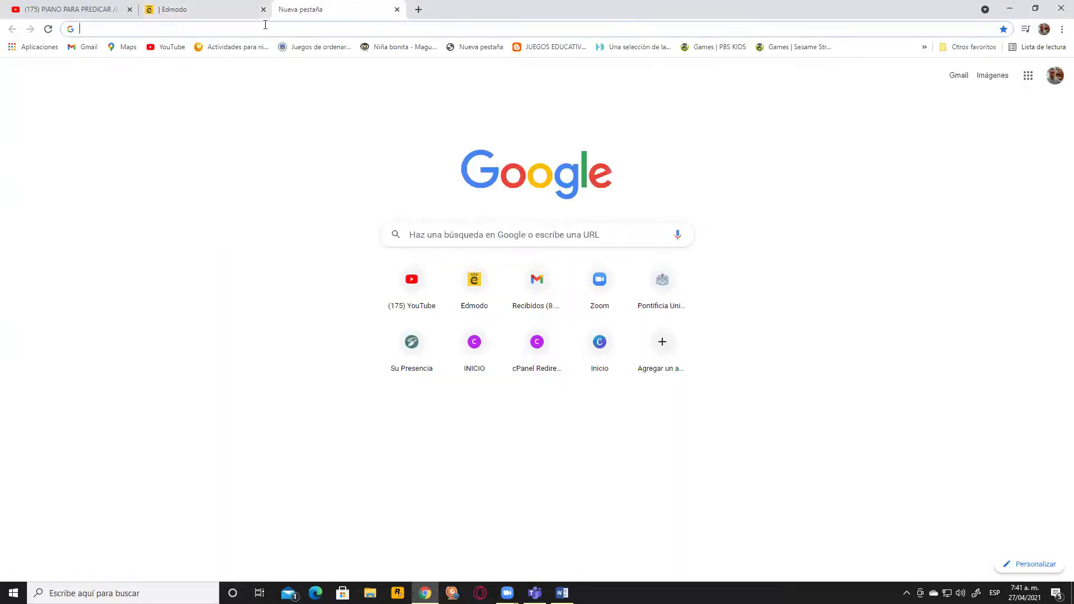
{"action": "left_click", "coordinate": [247, 33]}
{"action": "left_click", "coordinate": [228, 3]}
{"action": "left_click", "coordinate": [317, 5]}
{"action": "left_click", "coordinate": [241, 27]}
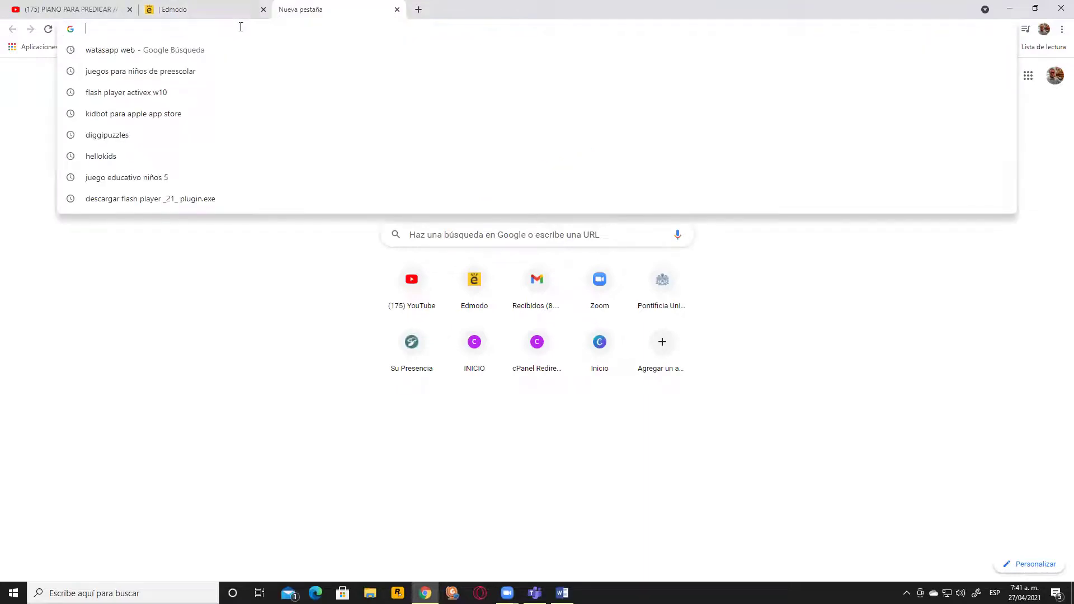
{"action": "type", "text": "pixton"}
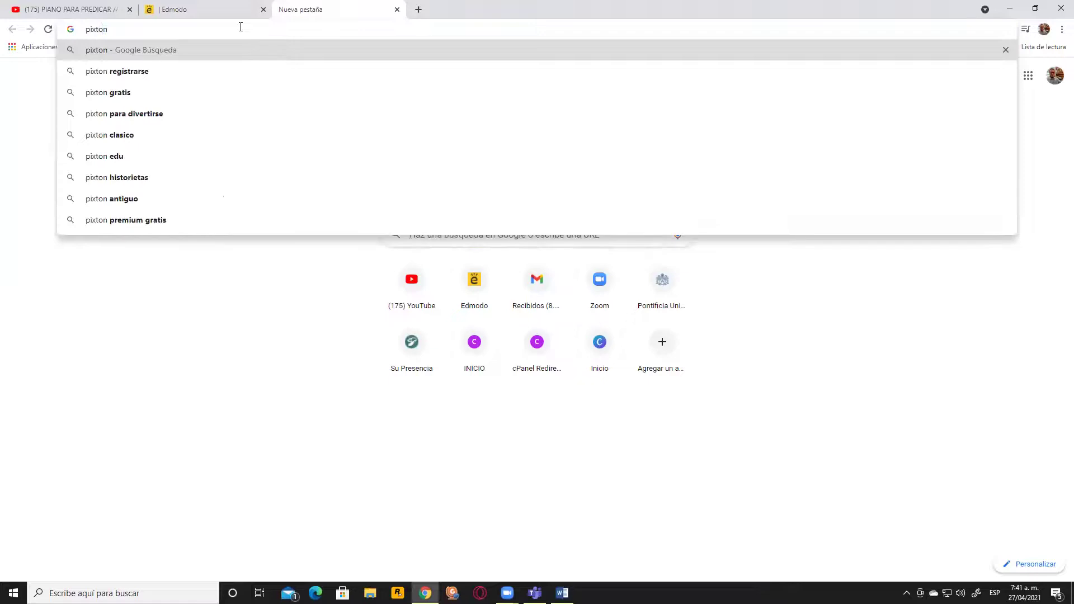
{"action": "key", "text": "Return"}
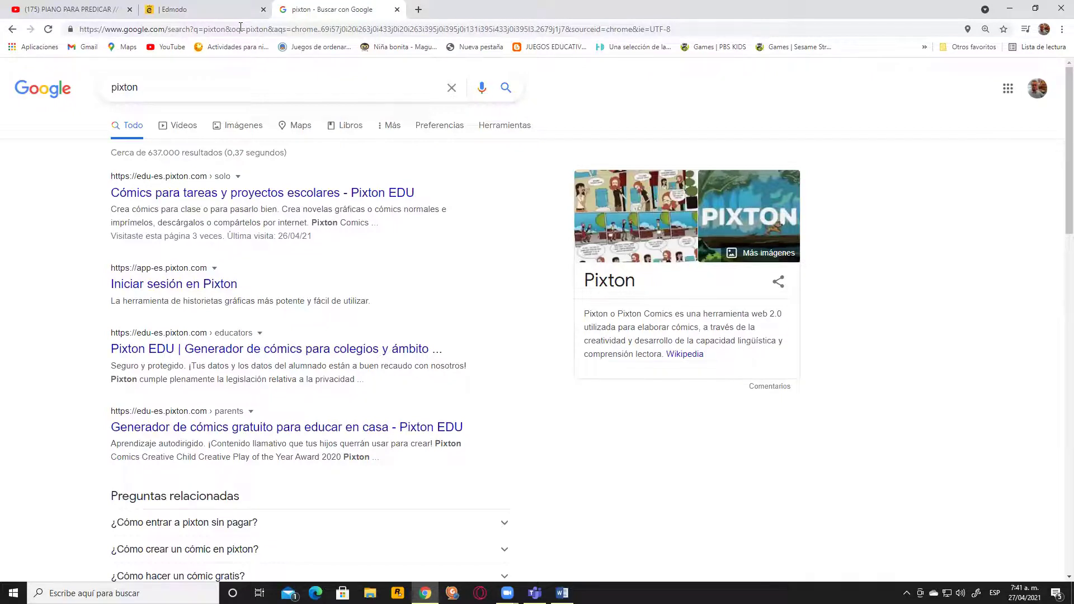
- Repeat the Google search with the term in capitals, "PIXTON"
{"action": "double_click", "coordinate": [153, 97]}
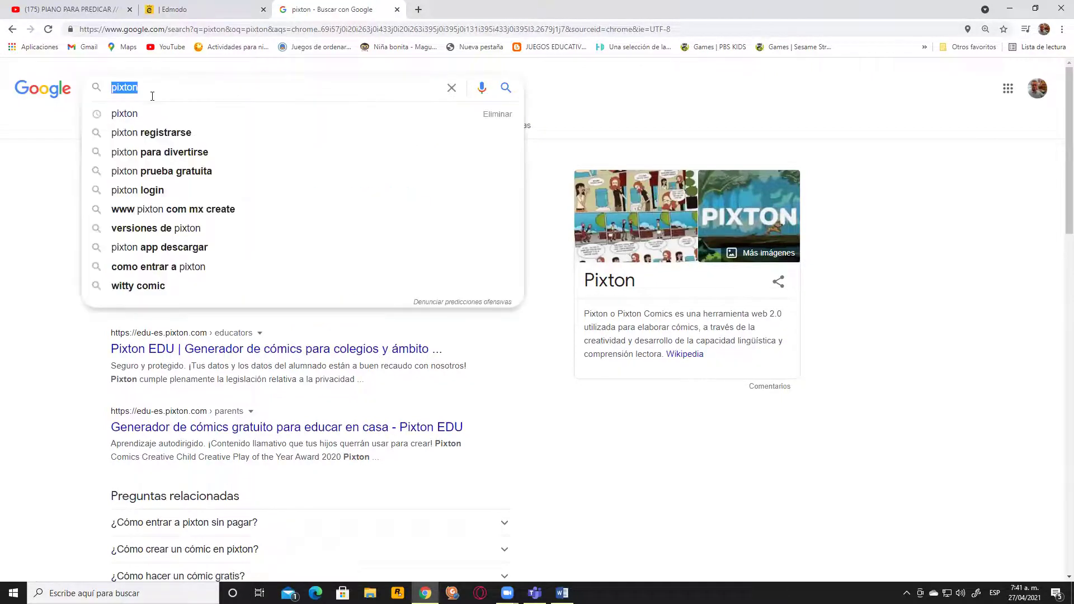
{"action": "type", "text": "PIXTON"}
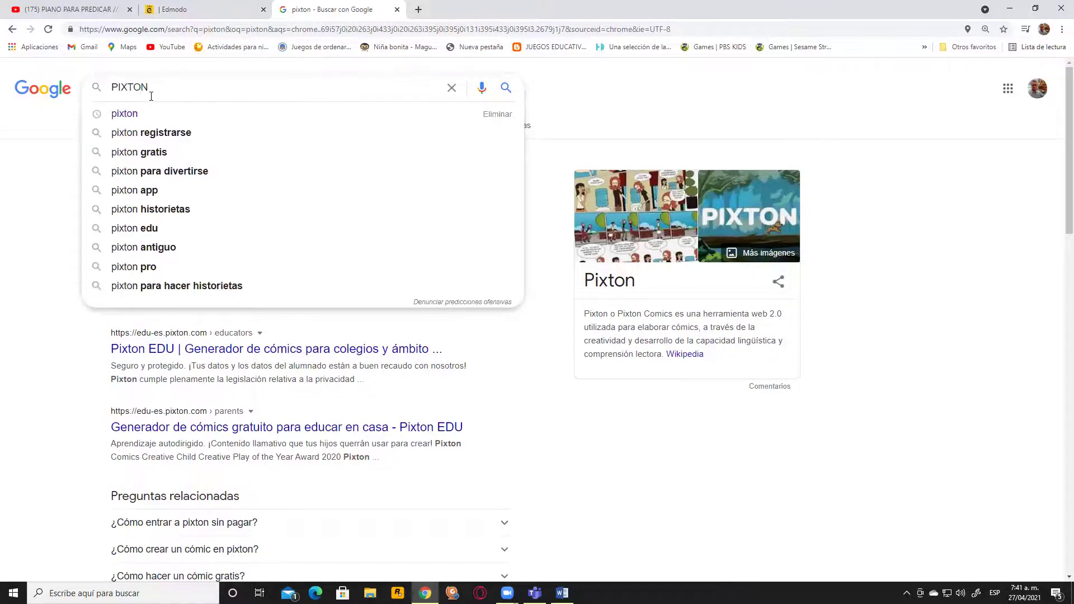
{"action": "key", "text": "Return"}
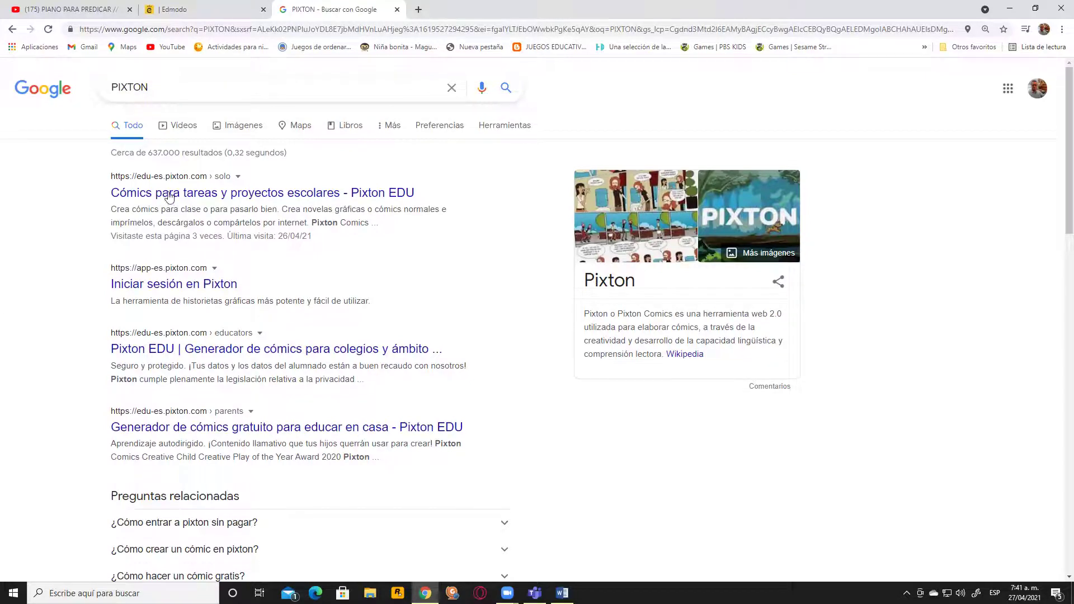
{"action": "left_click", "coordinate": [163, 92]}
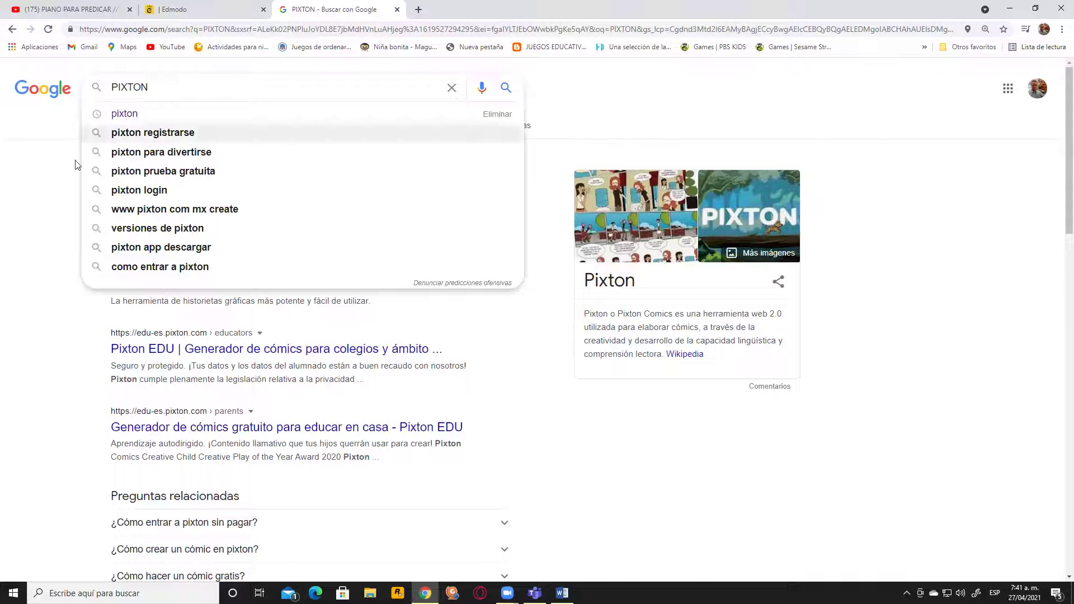
{"action": "left_click", "coordinate": [36, 179]}
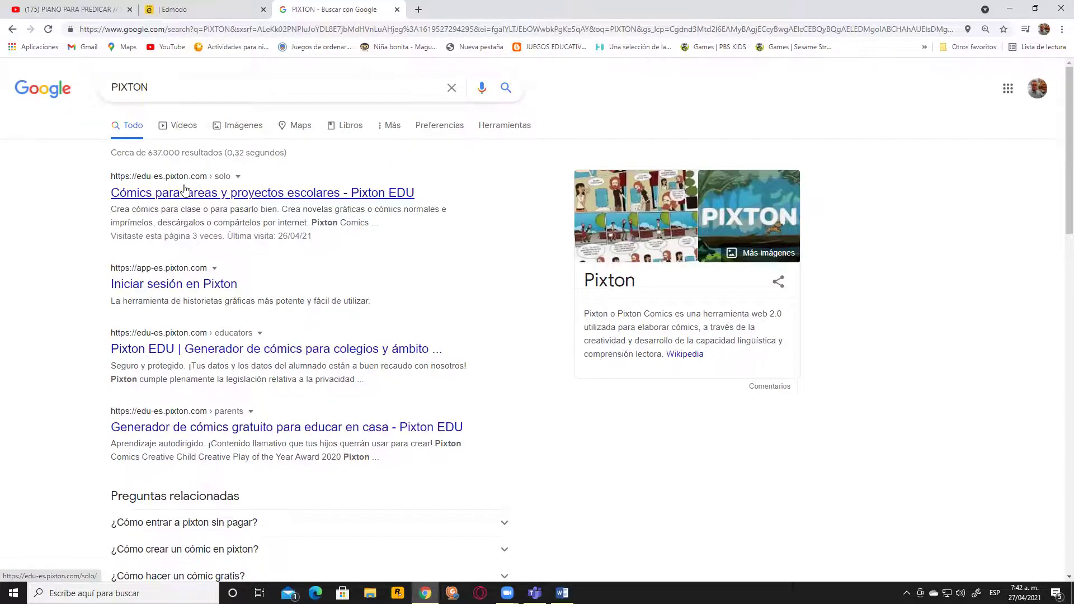
- Browse the PIXTON image results, previewing the "Pixton Comic Maker" and "Grado 701: Mi Historieta Pixton" comic examples
{"action": "left_click", "coordinate": [248, 130]}
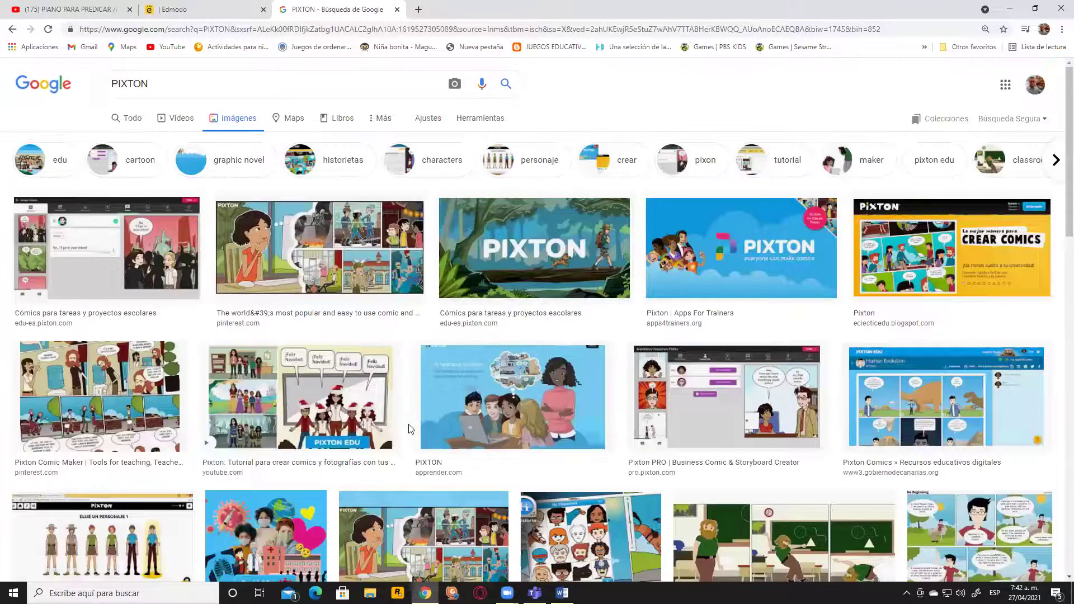
{"action": "left_click", "coordinate": [117, 362]}
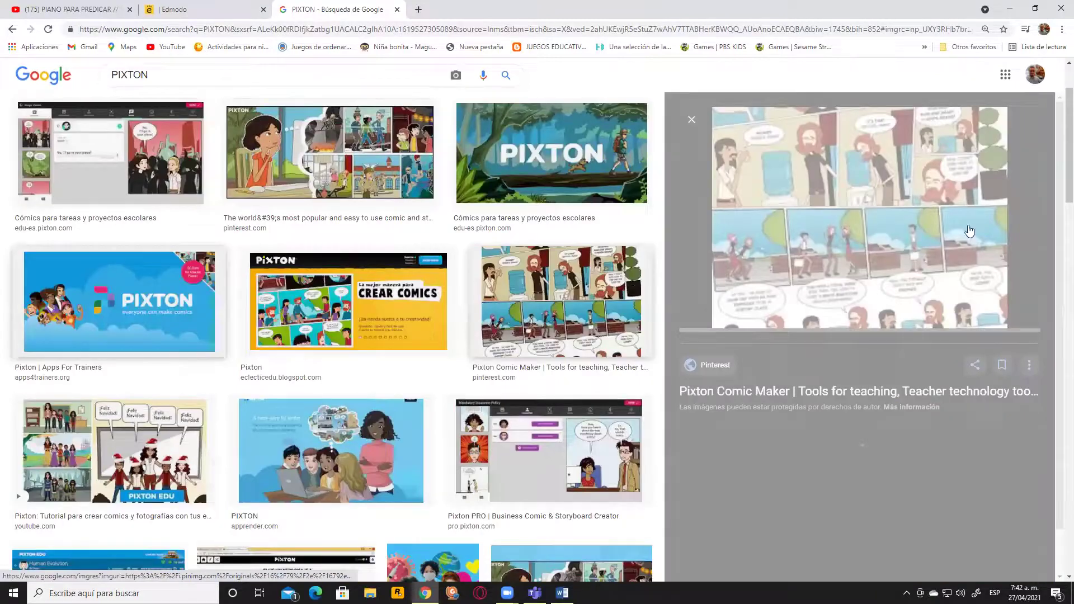
{"action": "scroll", "coordinate": [900, 271], "scroll_direction": "down", "scroll_amount": 5}
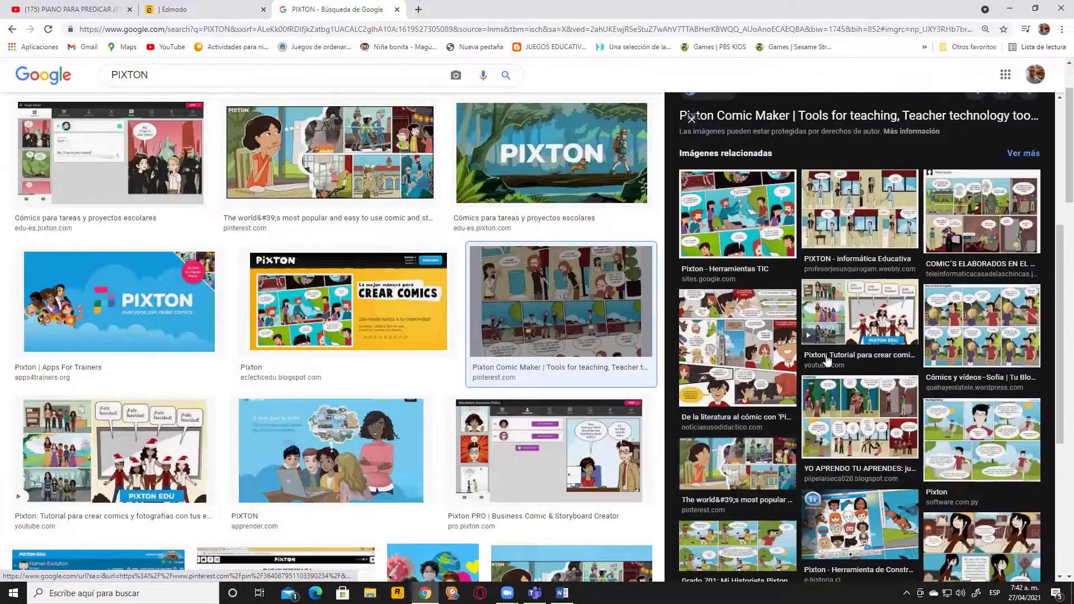
{"action": "scroll", "coordinate": [842, 460], "scroll_direction": "down", "scroll_amount": 3}
{"action": "scroll", "coordinate": [801, 416], "scroll_direction": "down", "scroll_amount": 3}
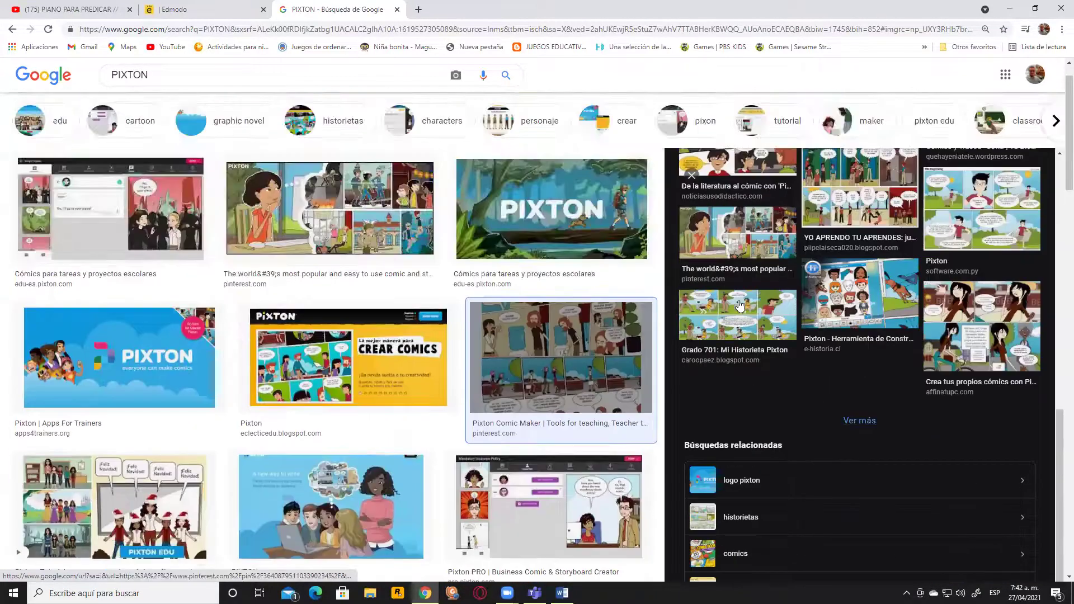
{"action": "left_click", "coordinate": [738, 259]}
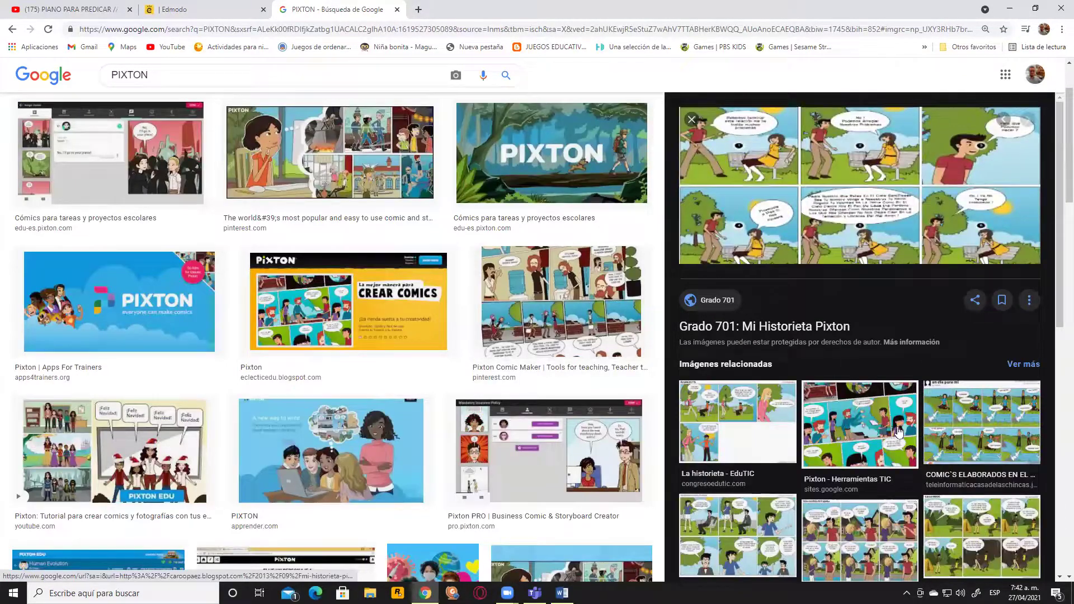
{"action": "scroll", "coordinate": [116, 307], "scroll_direction": "up", "scroll_amount": 2}
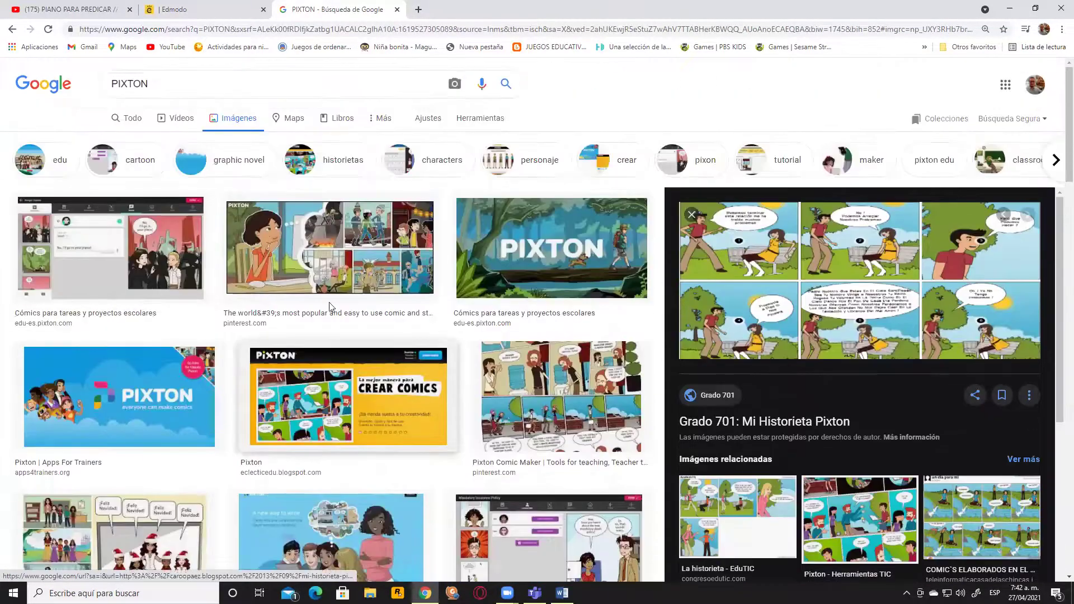
- Open the Pixton EDU site for school comics from the web results and register with an existing Google account
{"action": "left_click", "coordinate": [130, 118]}
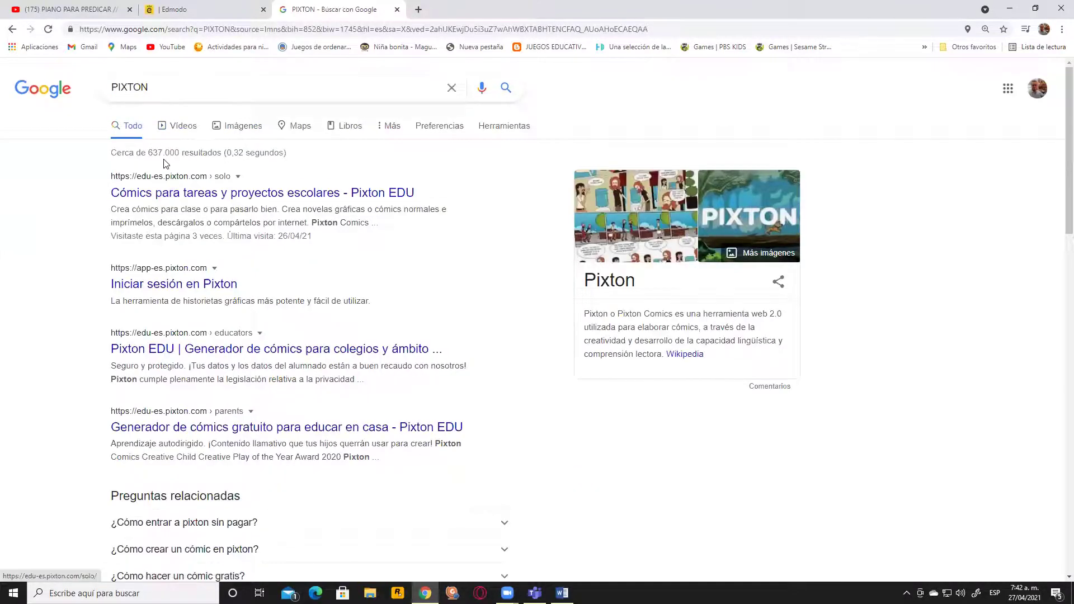
{"action": "left_click", "coordinate": [179, 196]}
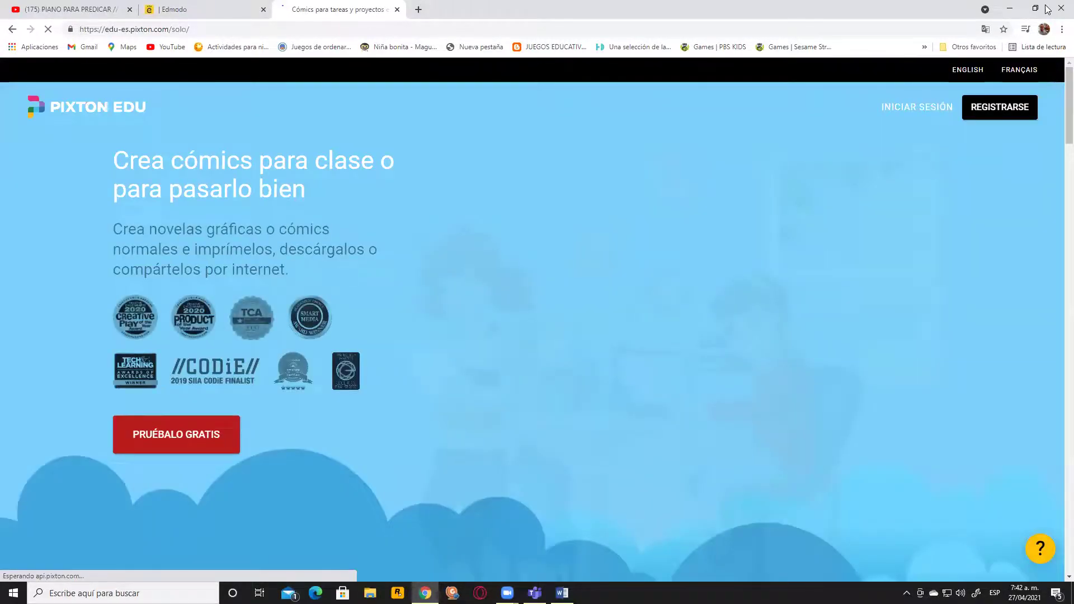
{"action": "left_click", "coordinate": [996, 111]}
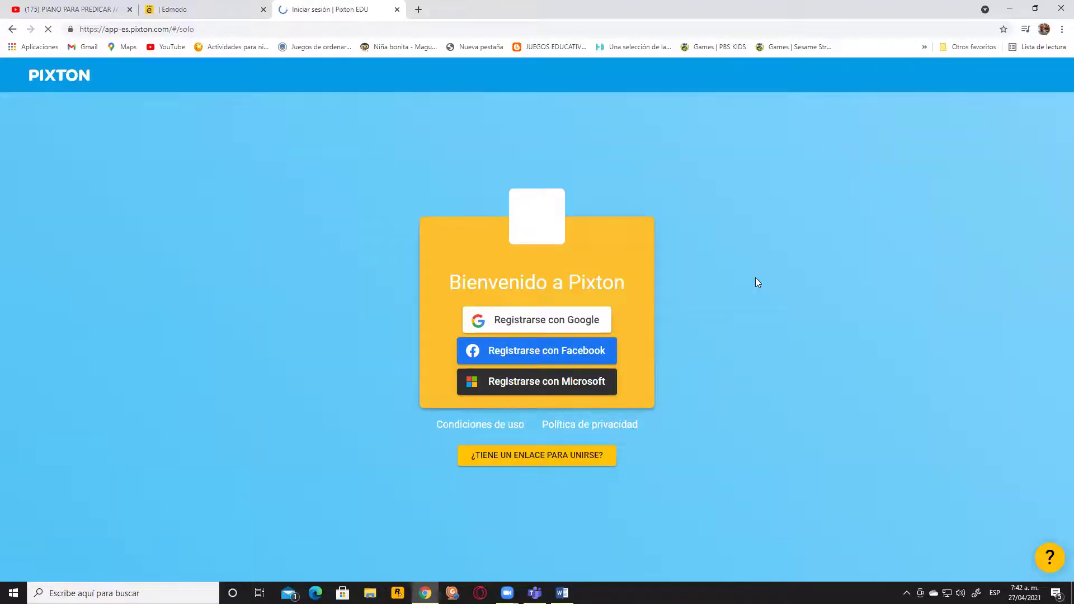
{"action": "left_click", "coordinate": [572, 317]}
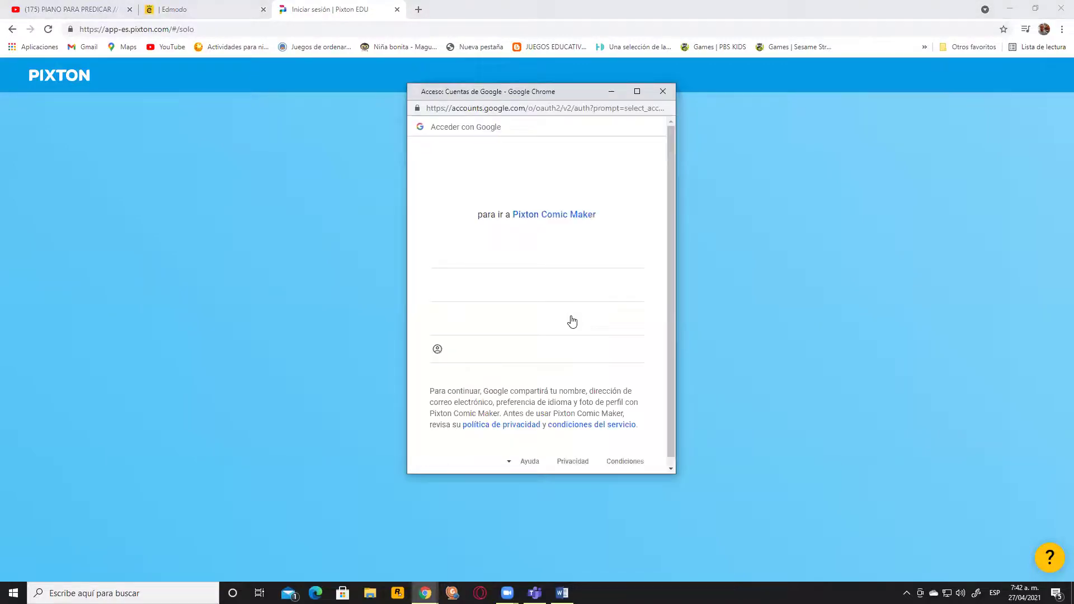
{"action": "left_click", "coordinate": [473, 255]}
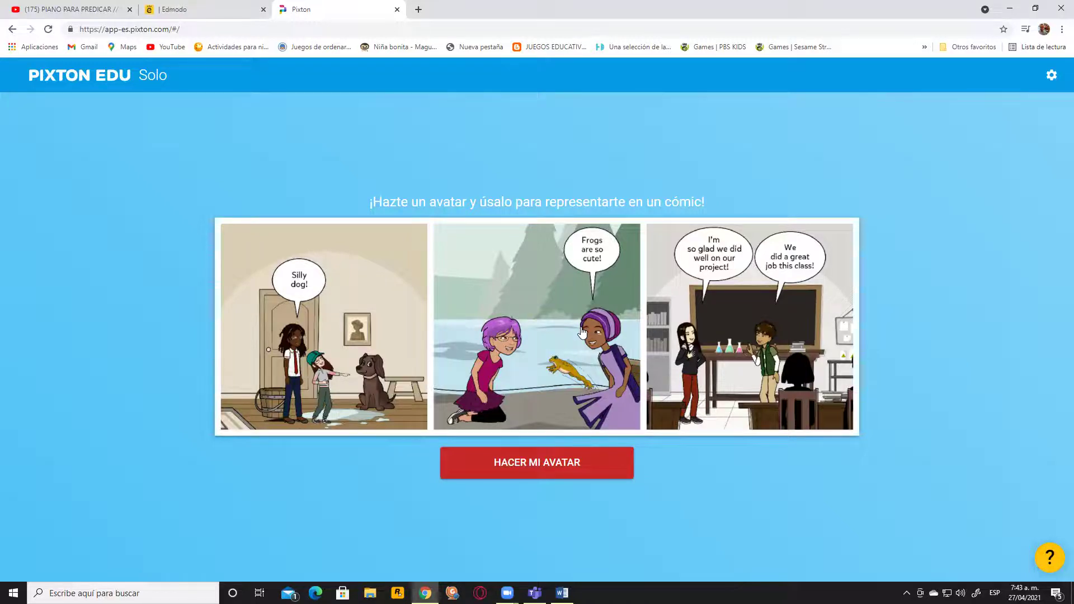
- Start making an avatar and set its age to Adulta and its gender to Masculino
{"action": "left_click", "coordinate": [532, 460]}
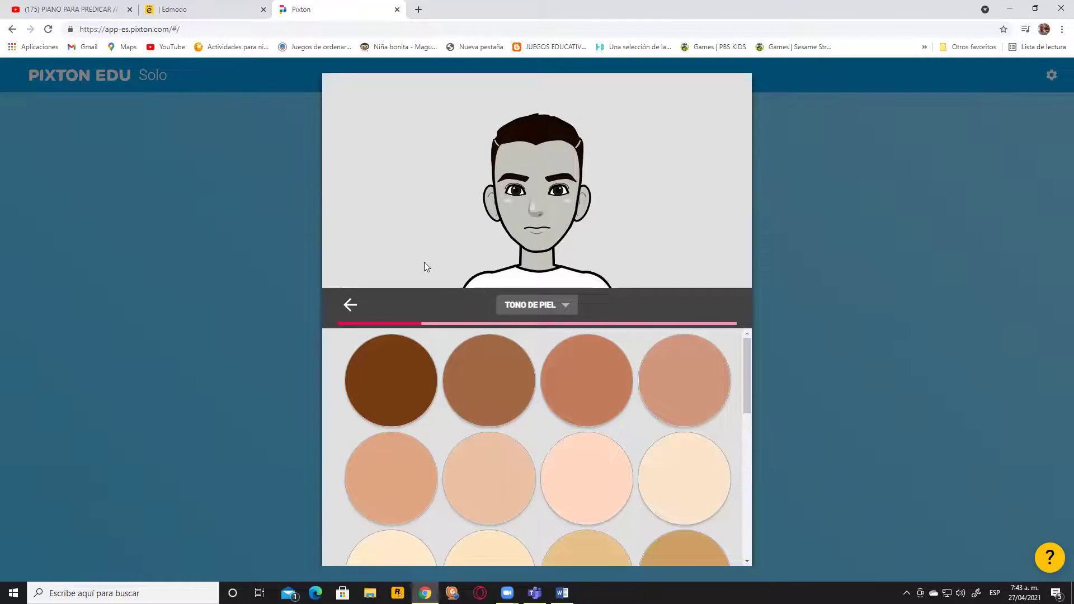
{"action": "left_click", "coordinate": [350, 305]}
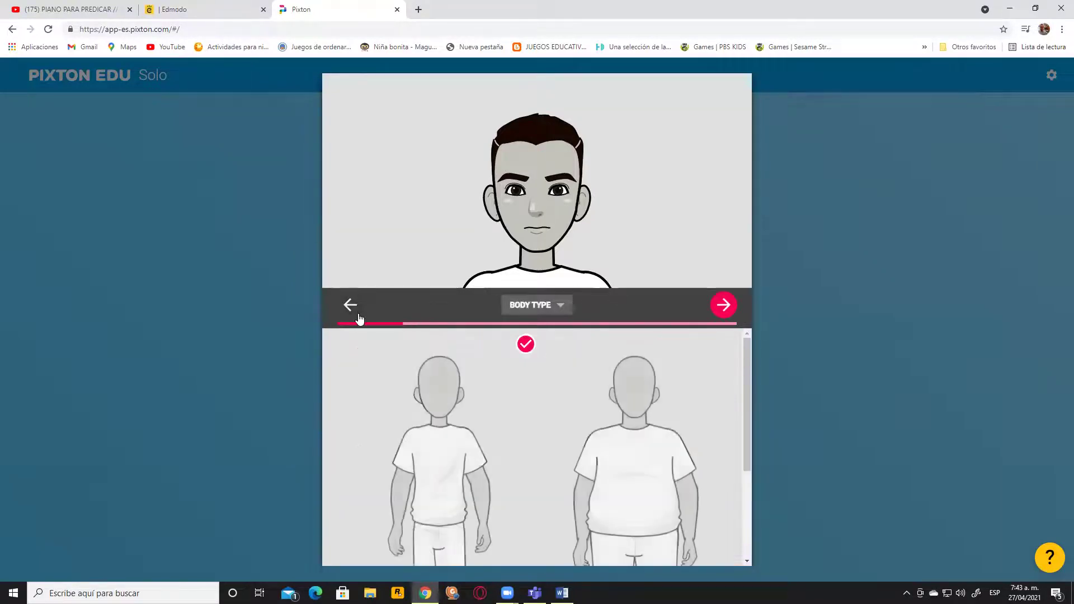
{"action": "scroll", "coordinate": [615, 453], "scroll_direction": "down", "scroll_amount": 3}
{"action": "scroll", "coordinate": [619, 455], "scroll_direction": "up", "scroll_amount": 3}
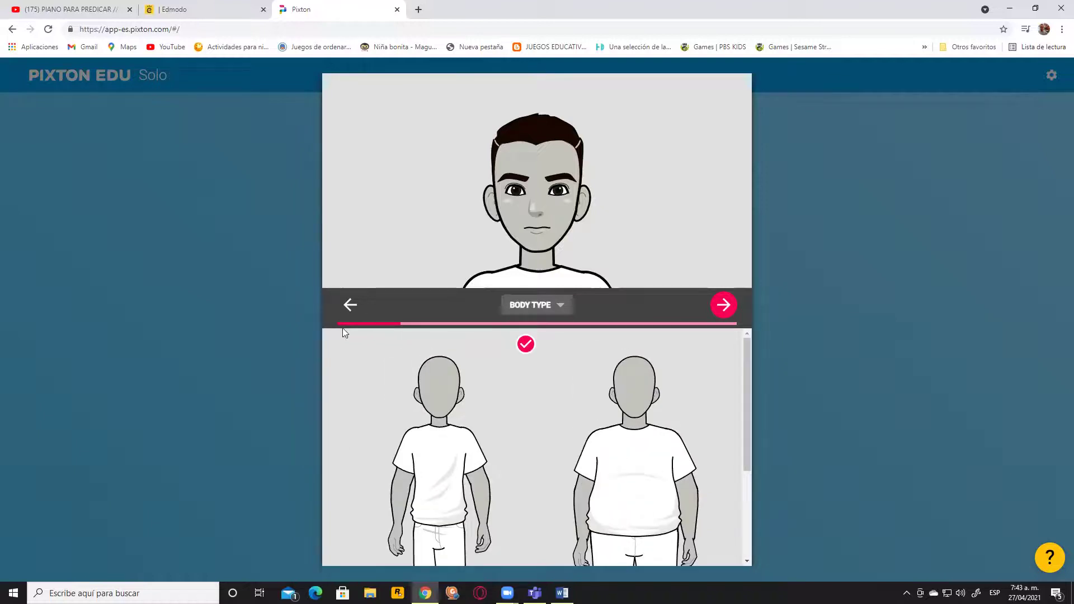
{"action": "left_click", "coordinate": [557, 308]}
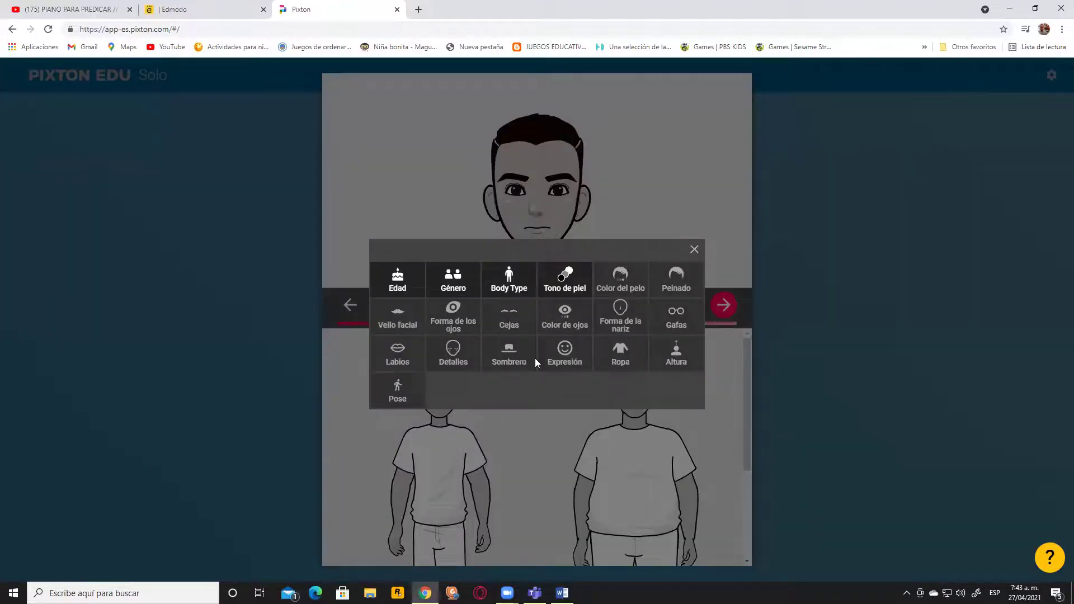
{"action": "left_click", "coordinate": [407, 283]}
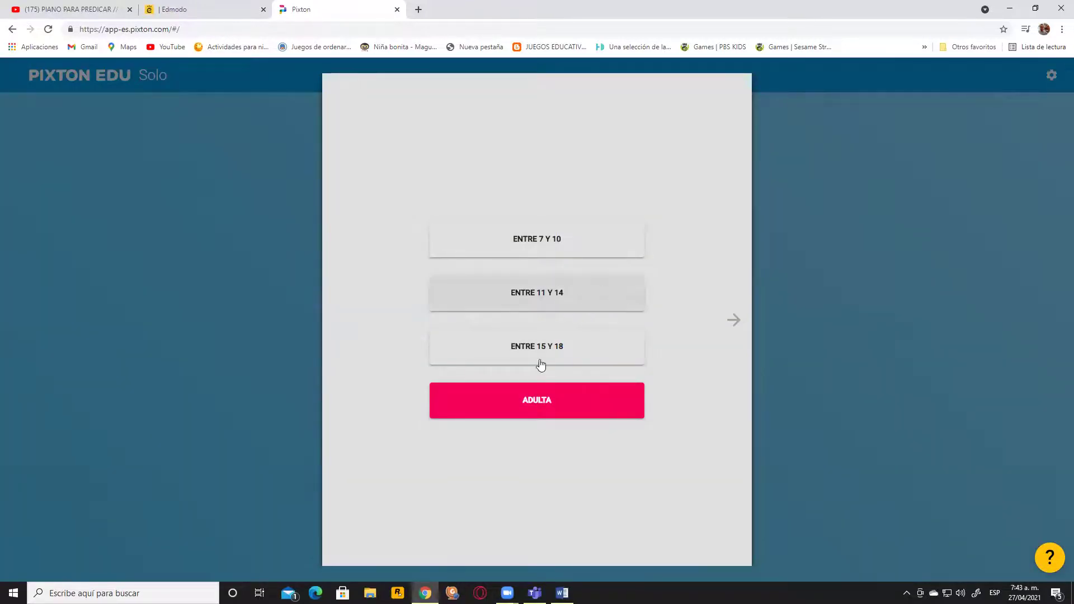
{"action": "left_click", "coordinate": [547, 403]}
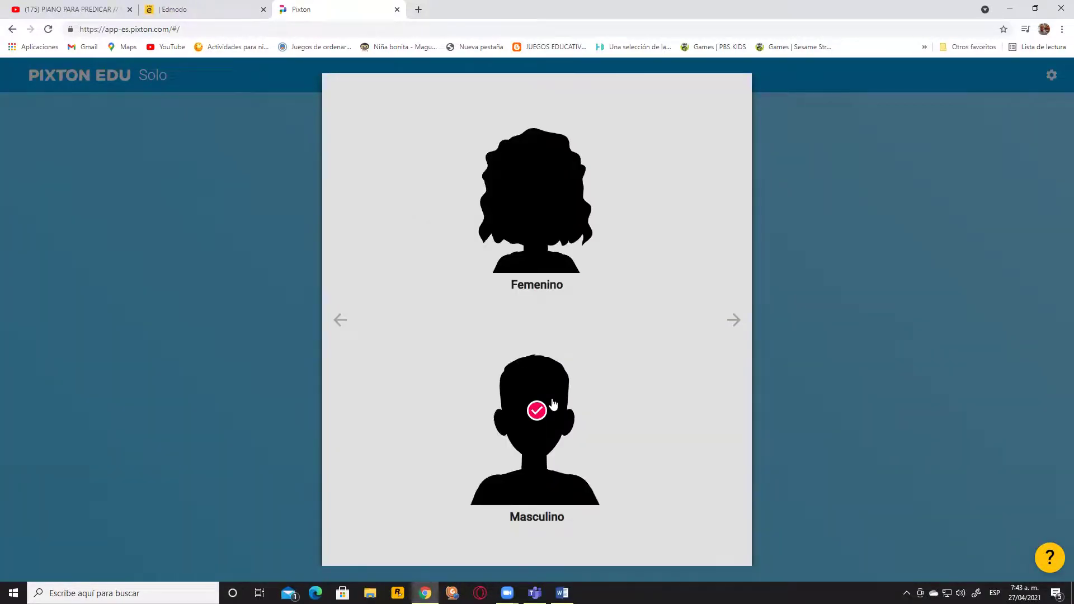
{"action": "left_click", "coordinate": [528, 404]}
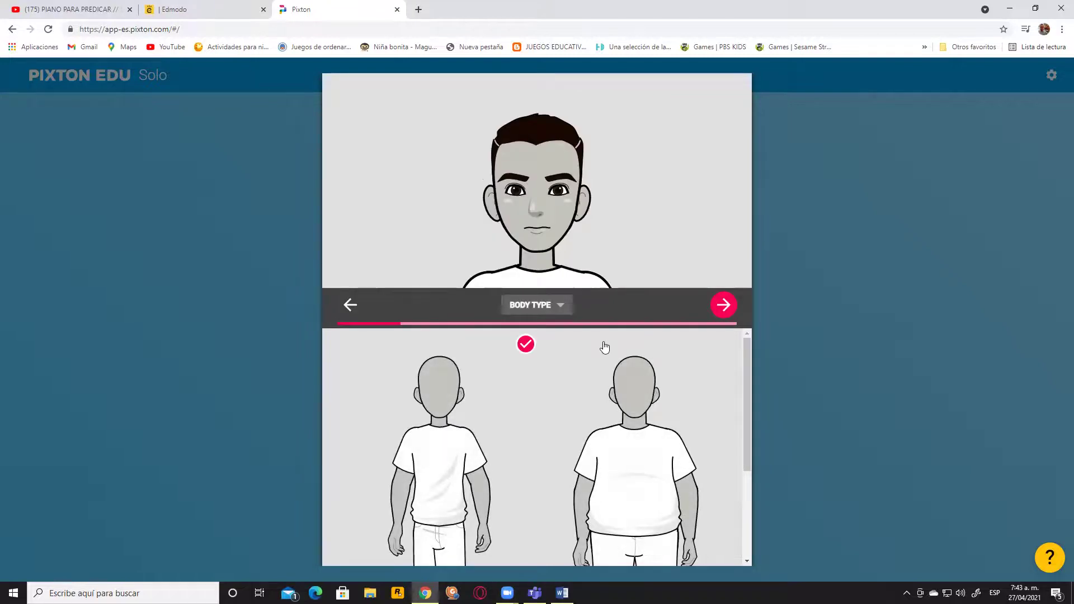
- Compare the full figures of the avatar's body types and continue with the preselected slimmer one
{"action": "scroll", "coordinate": [607, 353], "scroll_direction": "down", "scroll_amount": 3}
{"action": "scroll", "coordinate": [615, 362], "scroll_direction": "up", "scroll_amount": 3}
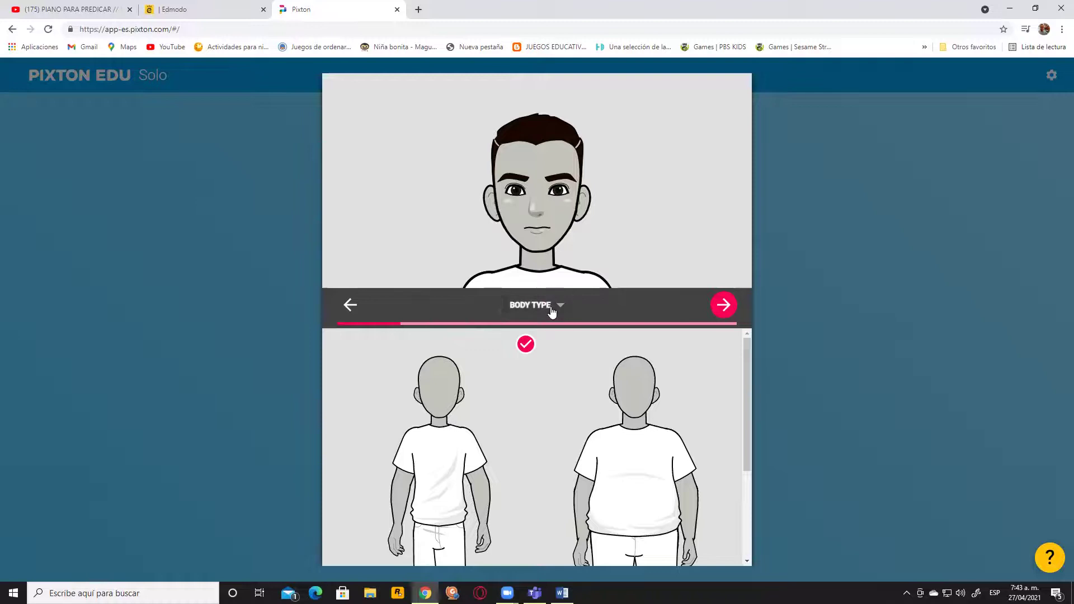
{"action": "scroll", "coordinate": [565, 331], "scroll_direction": "down", "scroll_amount": 3}
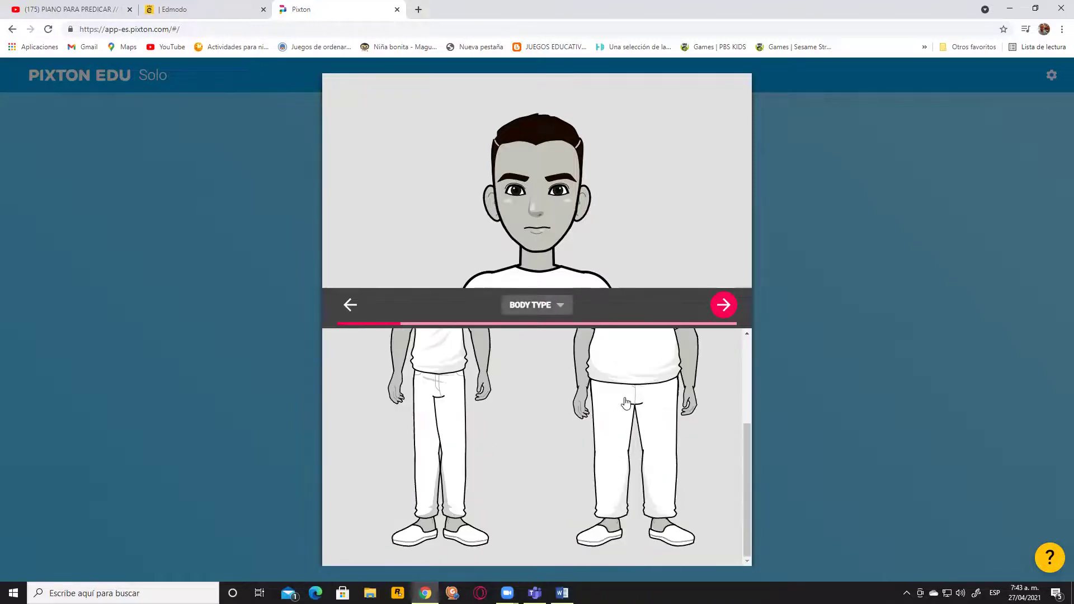
{"action": "left_click", "coordinate": [555, 306]}
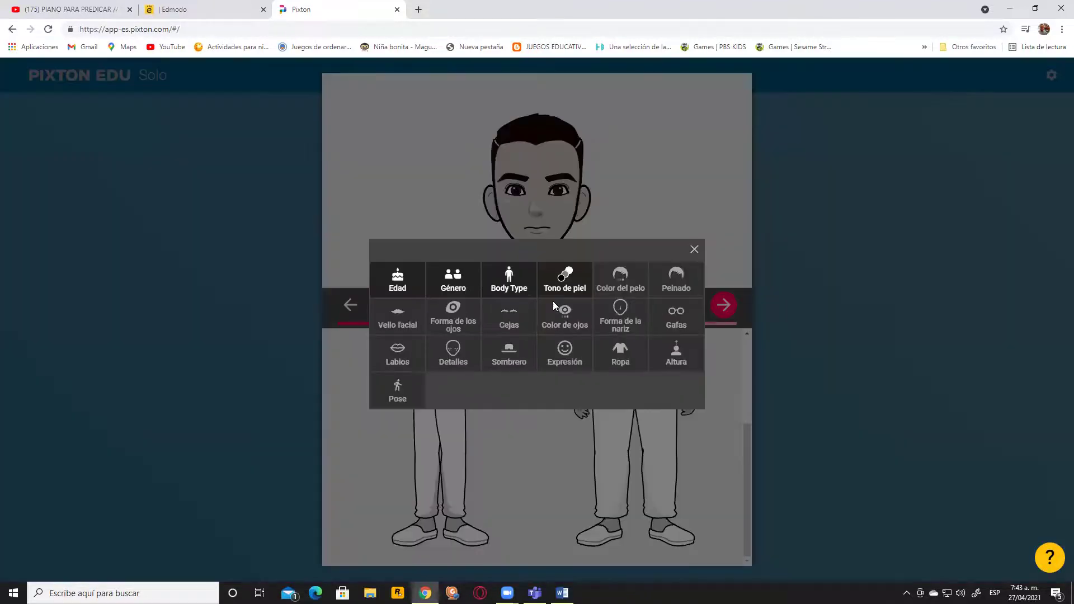
{"action": "left_click", "coordinate": [509, 280]}
{"action": "scroll", "coordinate": [702, 438], "scroll_direction": "up", "scroll_amount": 5}
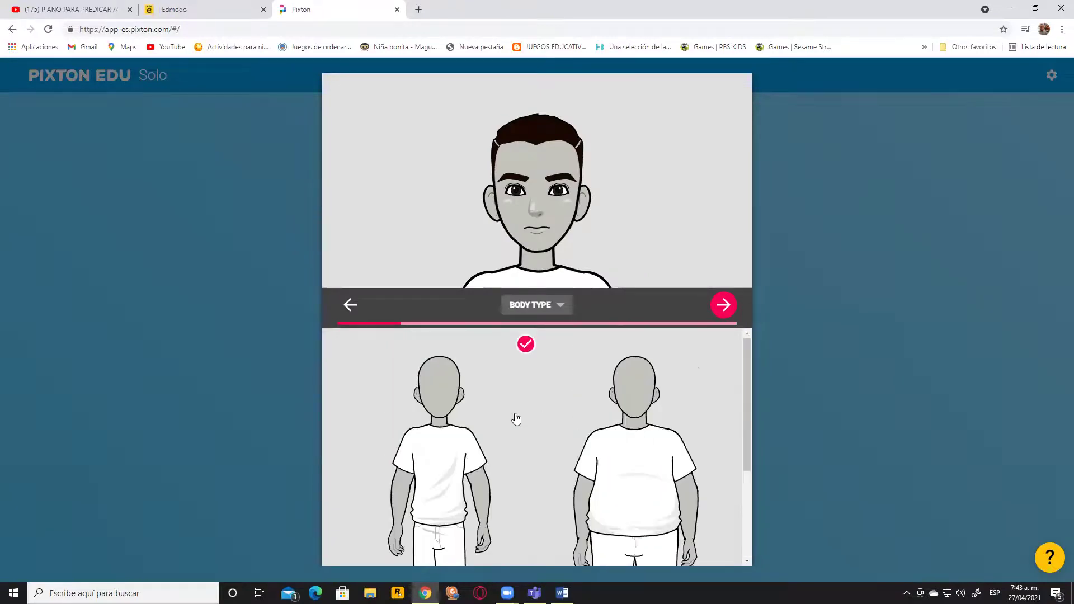
{"action": "scroll", "coordinate": [657, 392], "scroll_direction": "down", "scroll_amount": 3}
{"action": "scroll", "coordinate": [715, 427], "scroll_direction": "up", "scroll_amount": 3}
{"action": "left_click", "coordinate": [724, 305]}
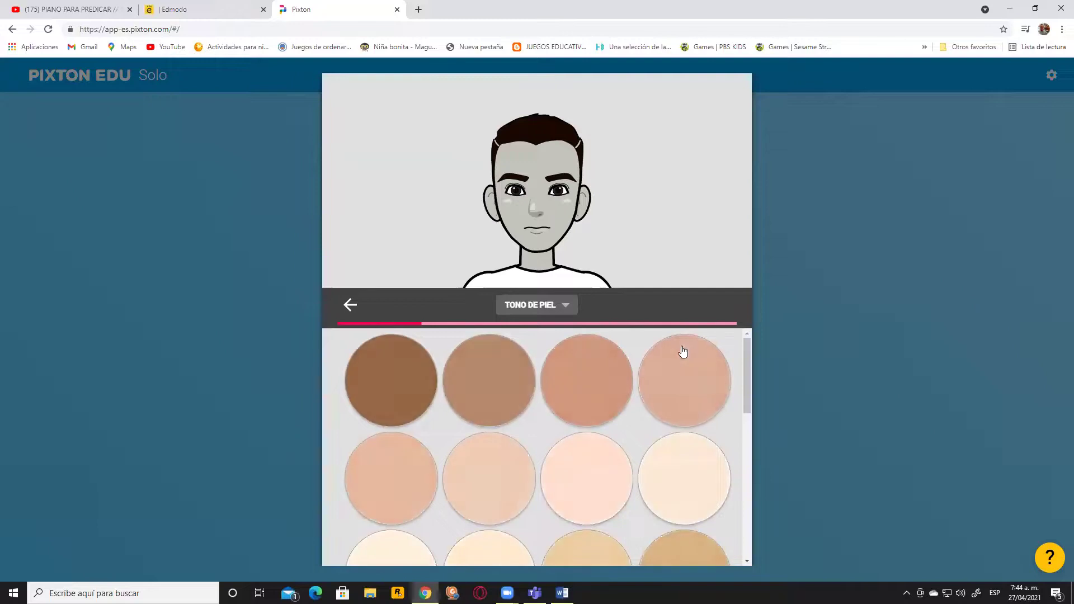
- Give the avatar a light pink skin tone and a very dark reddish-brown hair colour
{"action": "scroll", "coordinate": [662, 472], "scroll_direction": "down", "scroll_amount": 1}
{"action": "scroll", "coordinate": [662, 472], "scroll_direction": "down", "scroll_amount": 2}
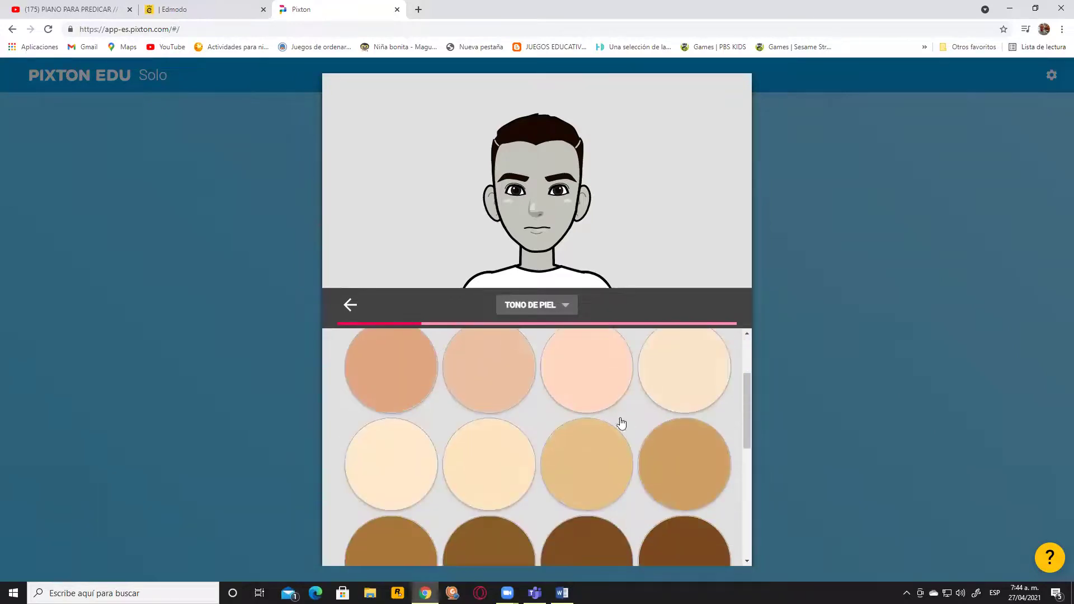
{"action": "left_click", "coordinate": [598, 381]}
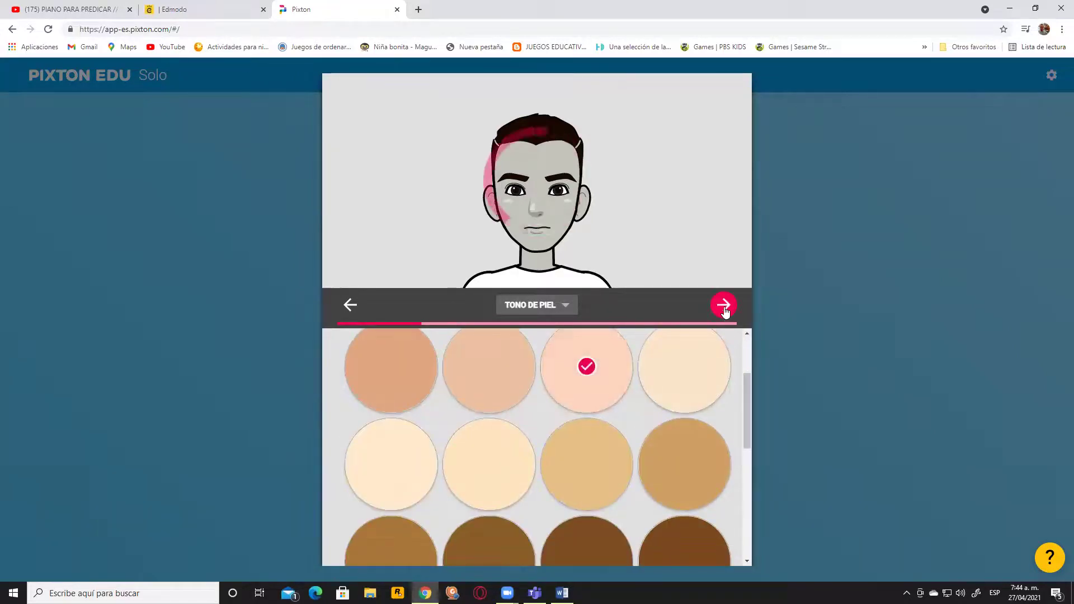
{"action": "scroll", "coordinate": [710, 392], "scroll_direction": "down", "scroll_amount": 3}
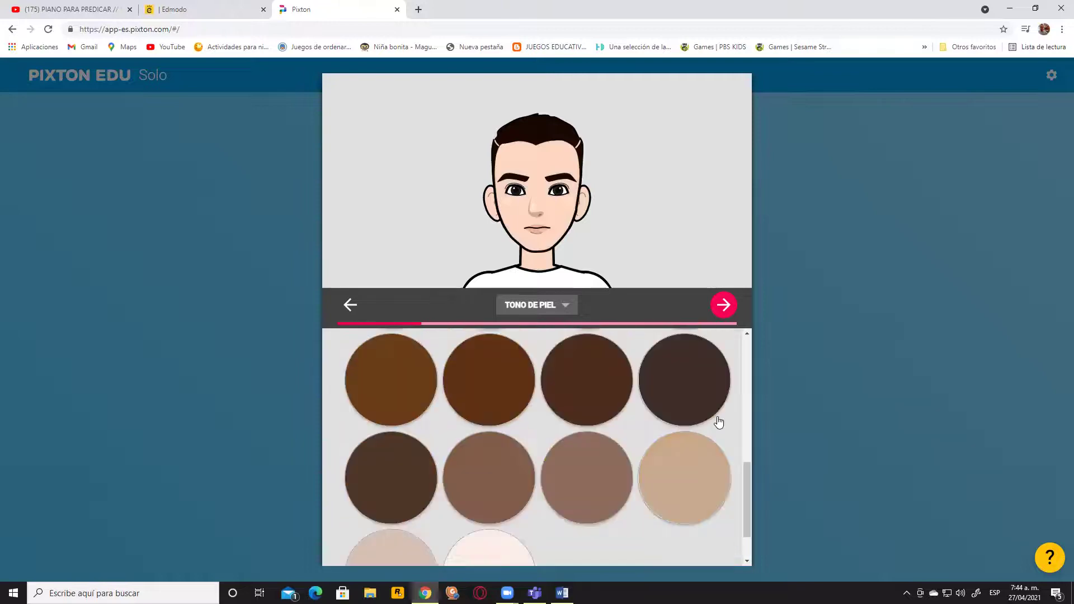
{"action": "scroll", "coordinate": [718, 420], "scroll_direction": "up", "scroll_amount": 1}
{"action": "left_click", "coordinate": [725, 305]}
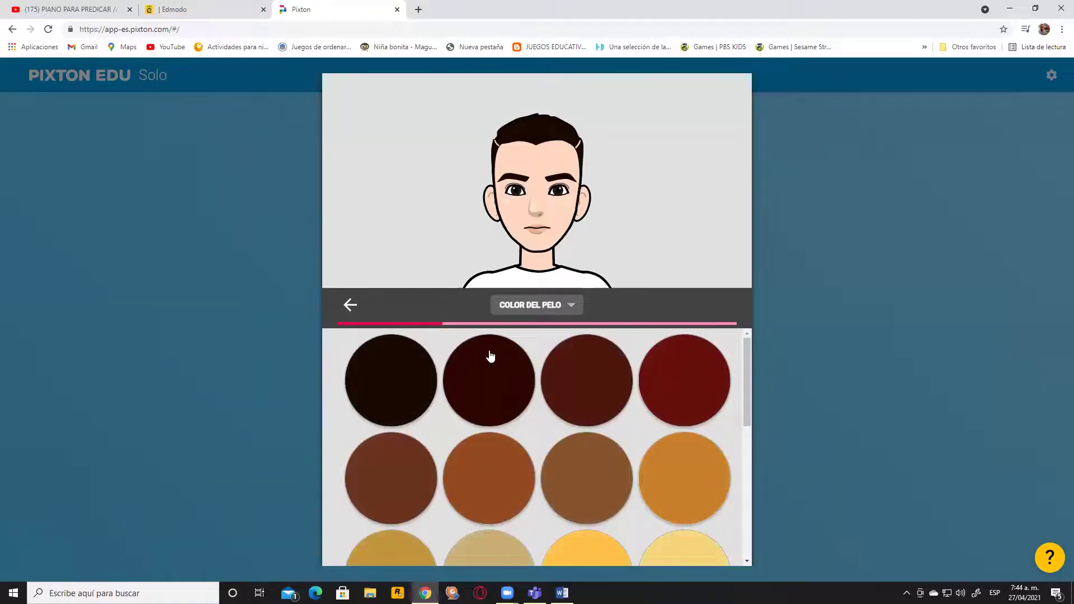
{"action": "left_click", "coordinate": [490, 355]}
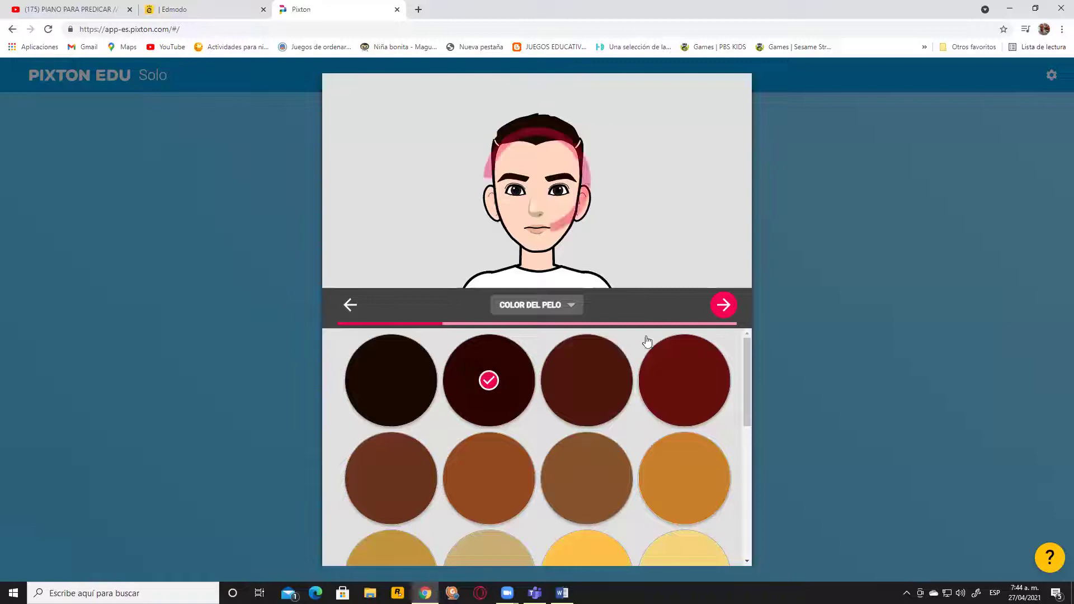
{"action": "left_click", "coordinate": [724, 306]}
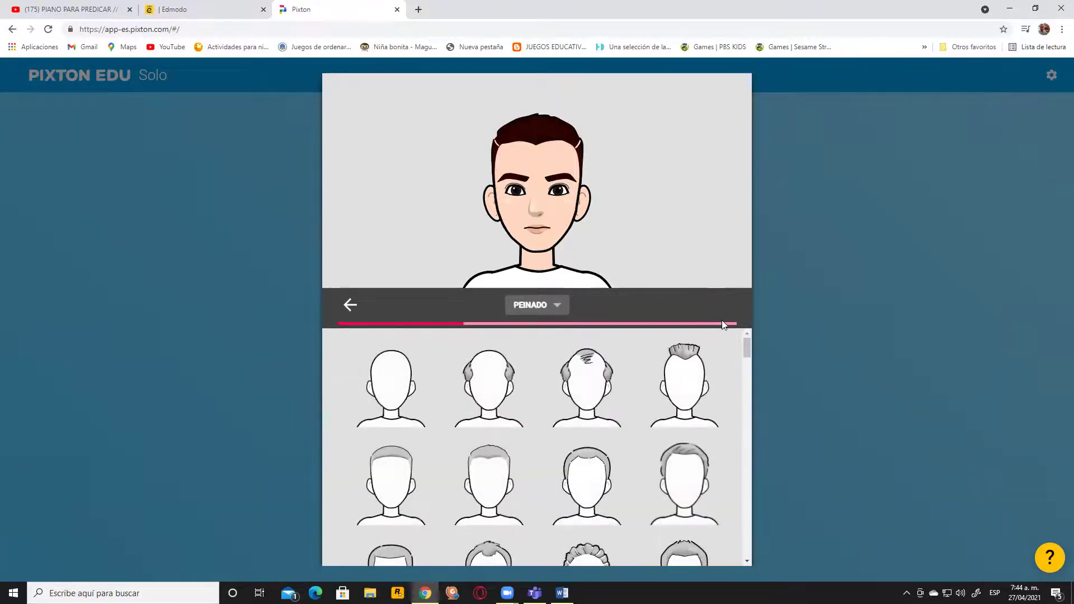
- Look through the full range of hairstyles and give the avatar the short, slightly spiky men's cut
{"action": "scroll", "coordinate": [694, 419], "scroll_direction": "down", "scroll_amount": 3}
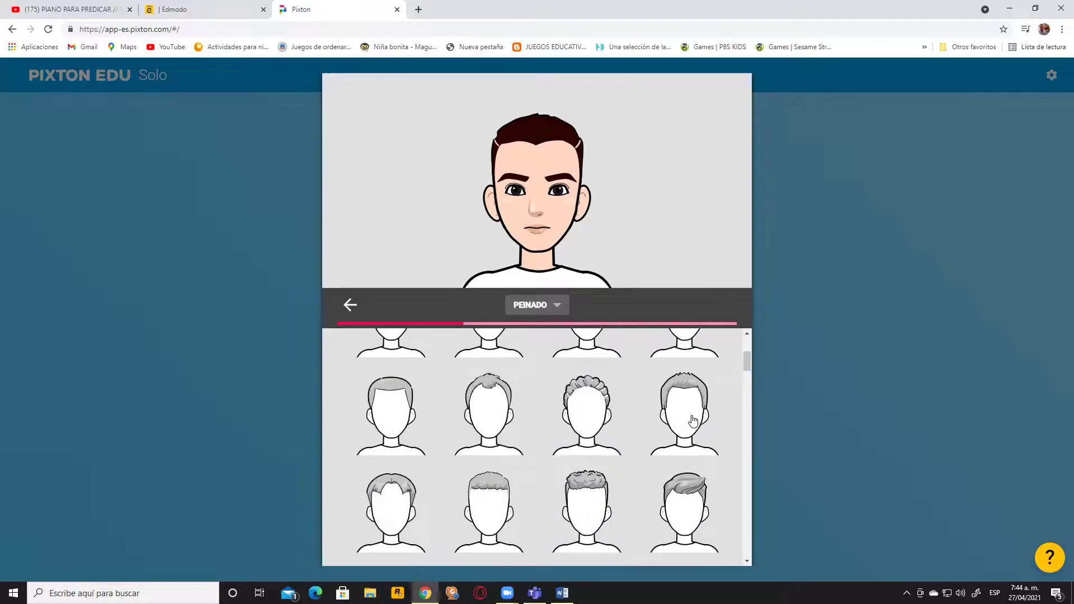
{"action": "scroll", "coordinate": [694, 419], "scroll_direction": "up", "scroll_amount": 3}
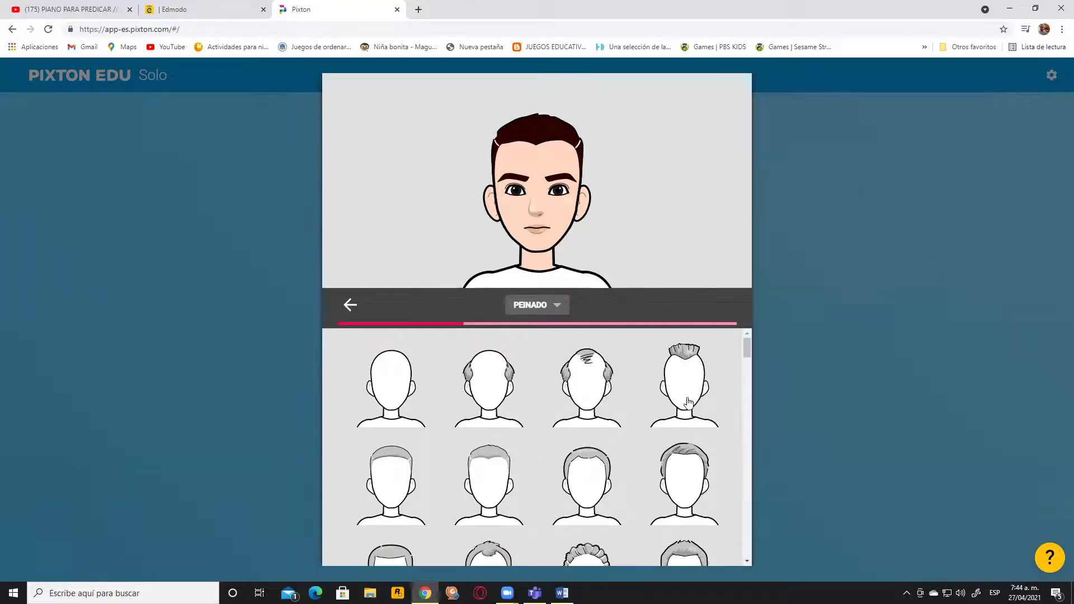
{"action": "scroll", "coordinate": [677, 413], "scroll_direction": "down", "scroll_amount": 3}
{"action": "scroll", "coordinate": [675, 414], "scroll_direction": "up", "scroll_amount": 1}
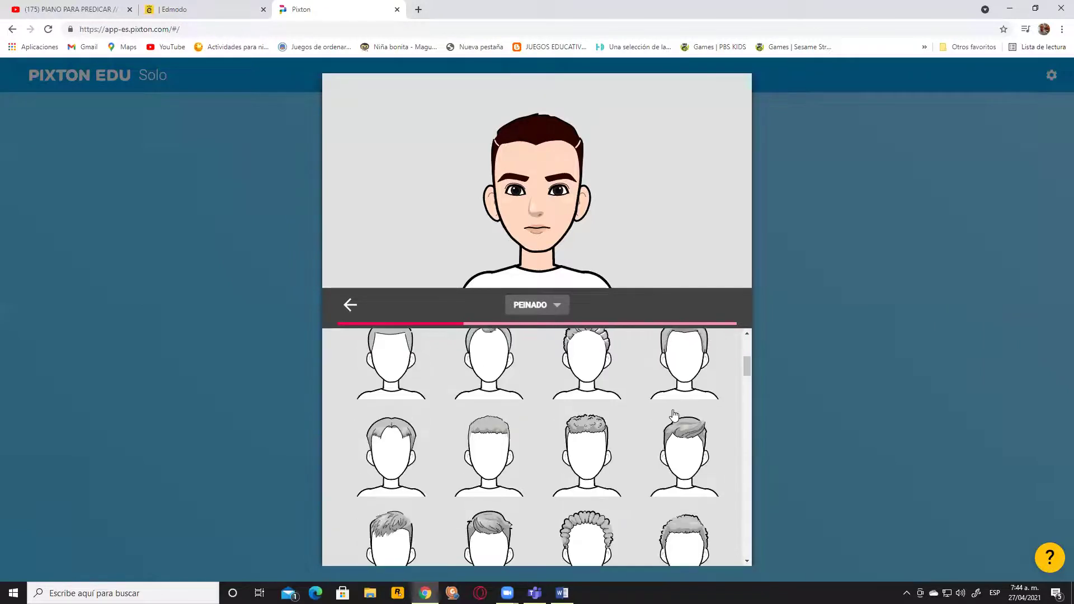
{"action": "scroll", "coordinate": [675, 415], "scroll_direction": "down", "scroll_amount": 1}
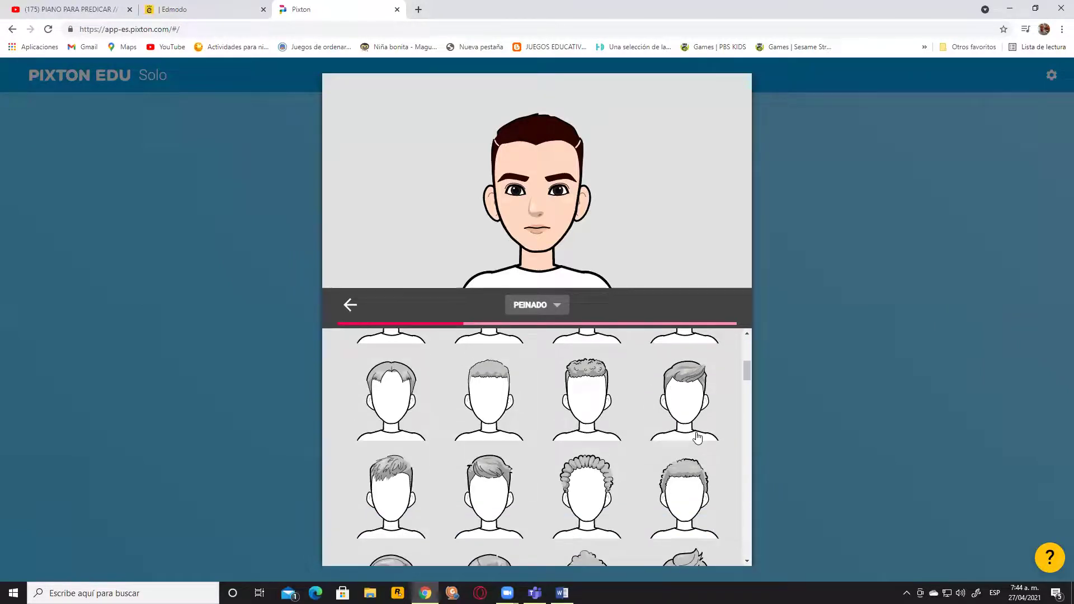
{"action": "scroll", "coordinate": [712, 447], "scroll_direction": "down", "scroll_amount": 2}
{"action": "scroll", "coordinate": [711, 446], "scroll_direction": "down", "scroll_amount": 1}
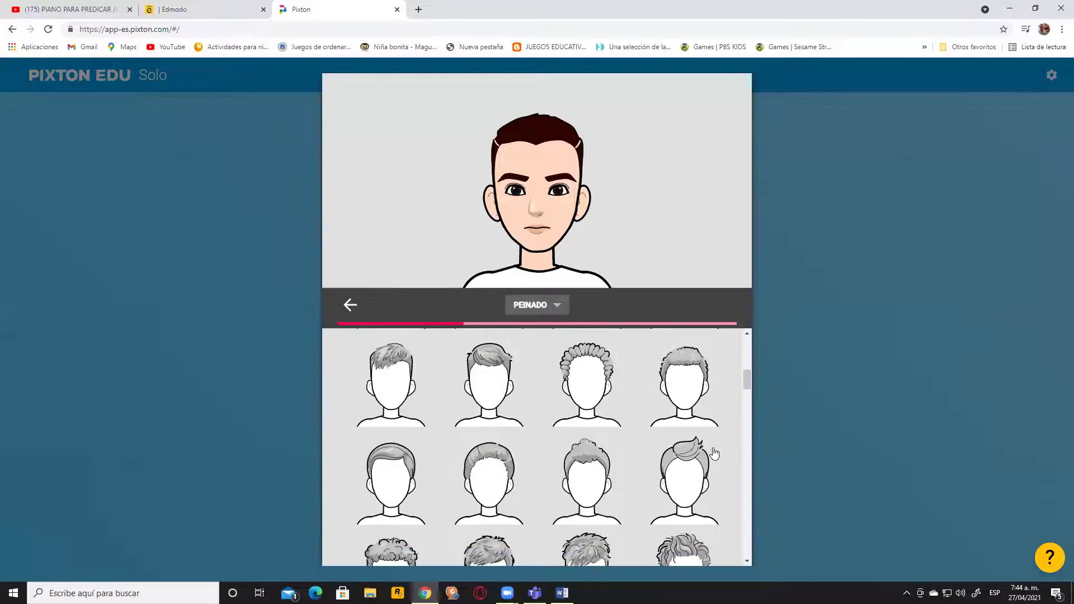
{"action": "scroll", "coordinate": [664, 466], "scroll_direction": "down", "scroll_amount": 3}
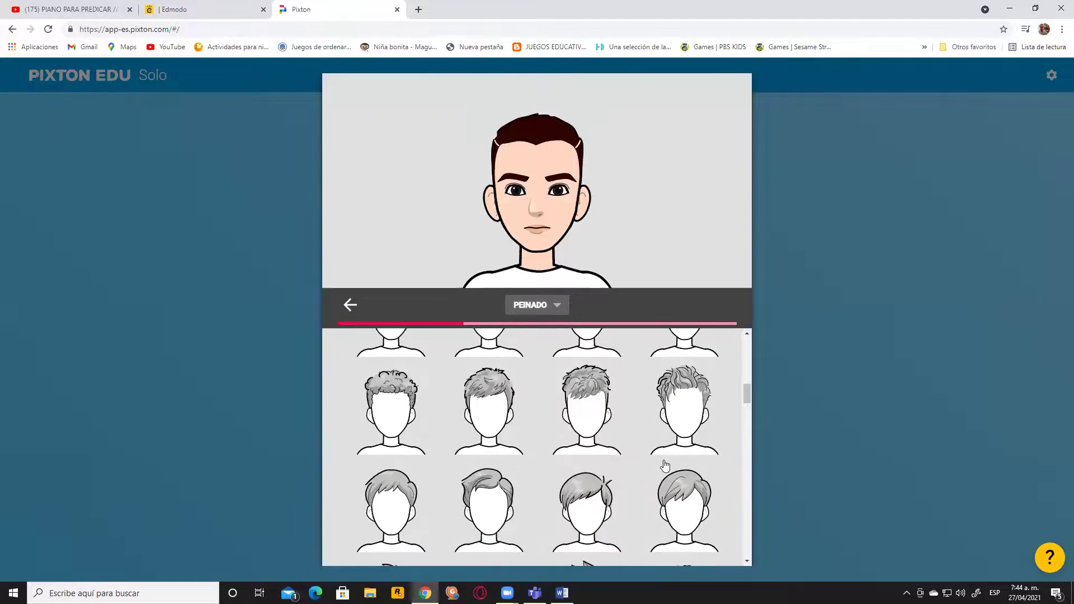
{"action": "scroll", "coordinate": [664, 465], "scroll_direction": "down", "scroll_amount": 5}
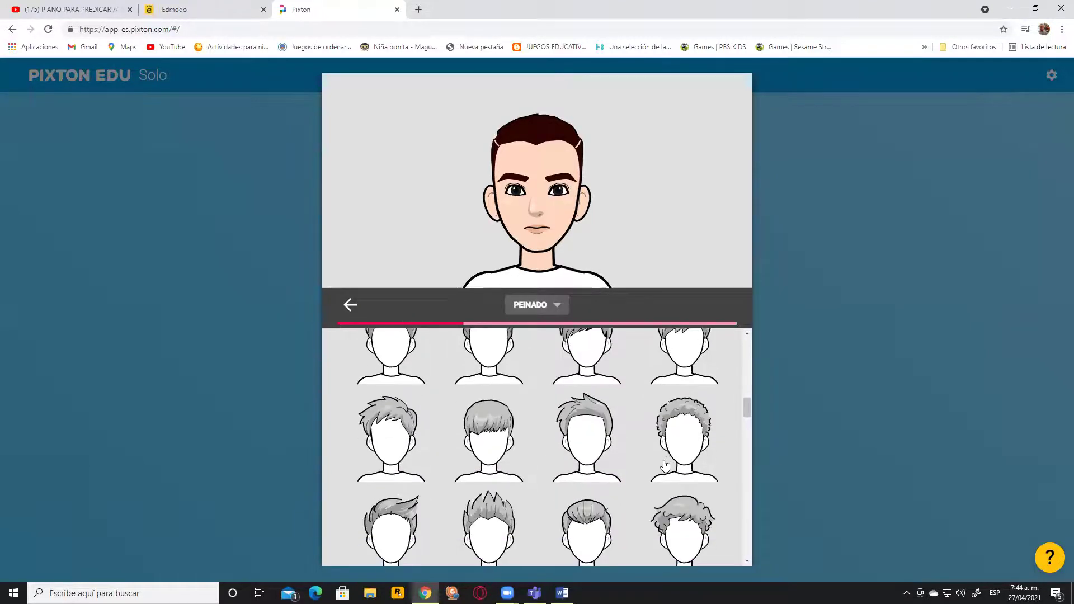
{"action": "scroll", "coordinate": [664, 466], "scroll_direction": "down", "scroll_amount": 1}
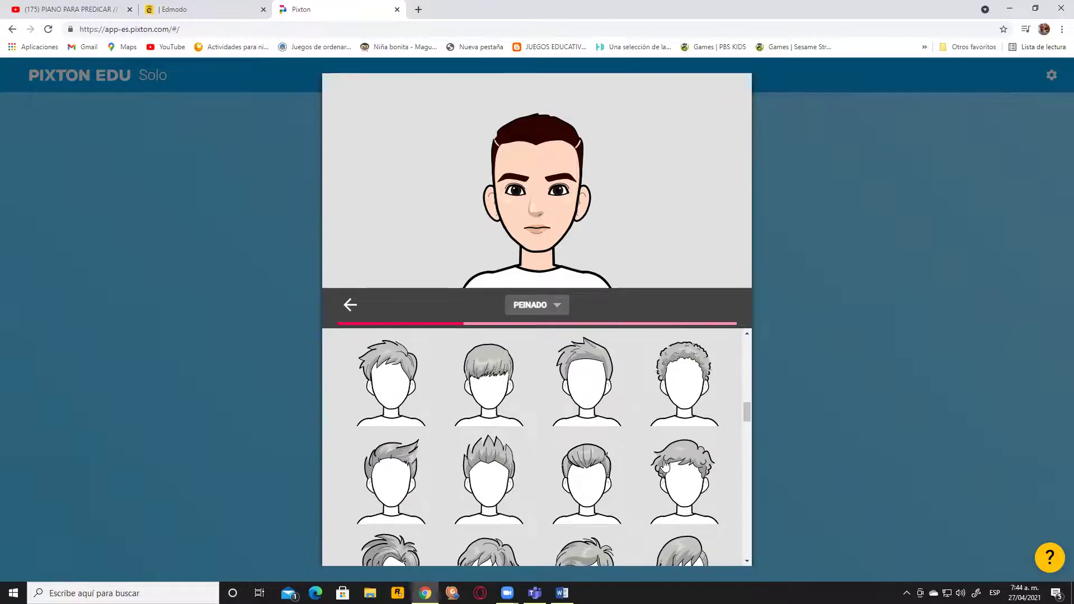
{"action": "scroll", "coordinate": [665, 466], "scroll_direction": "down", "scroll_amount": 3}
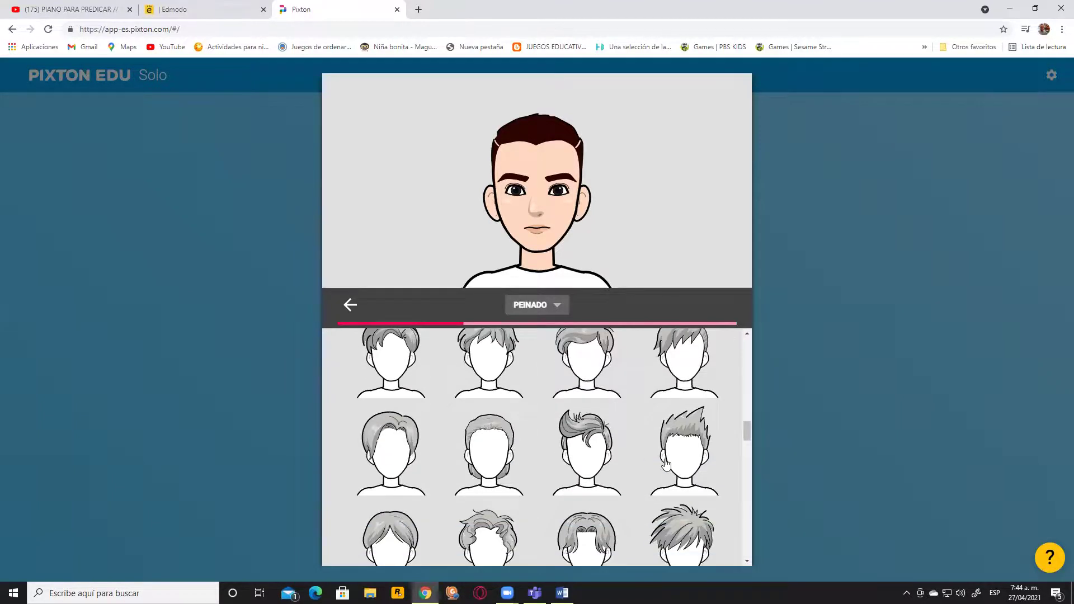
{"action": "scroll", "coordinate": [664, 466], "scroll_direction": "down", "scroll_amount": 2}
{"action": "scroll", "coordinate": [665, 464], "scroll_direction": "down", "scroll_amount": 3}
{"action": "scroll", "coordinate": [665, 463], "scroll_direction": "down", "scroll_amount": 3}
{"action": "scroll", "coordinate": [665, 462], "scroll_direction": "down", "scroll_amount": 3}
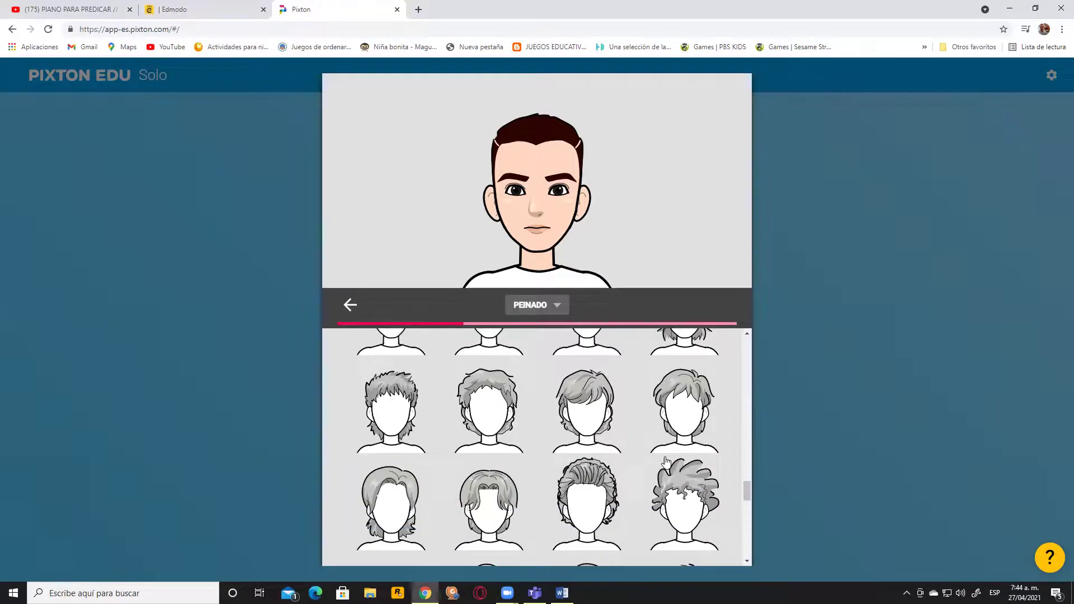
{"action": "scroll", "coordinate": [666, 464], "scroll_direction": "down", "scroll_amount": 5}
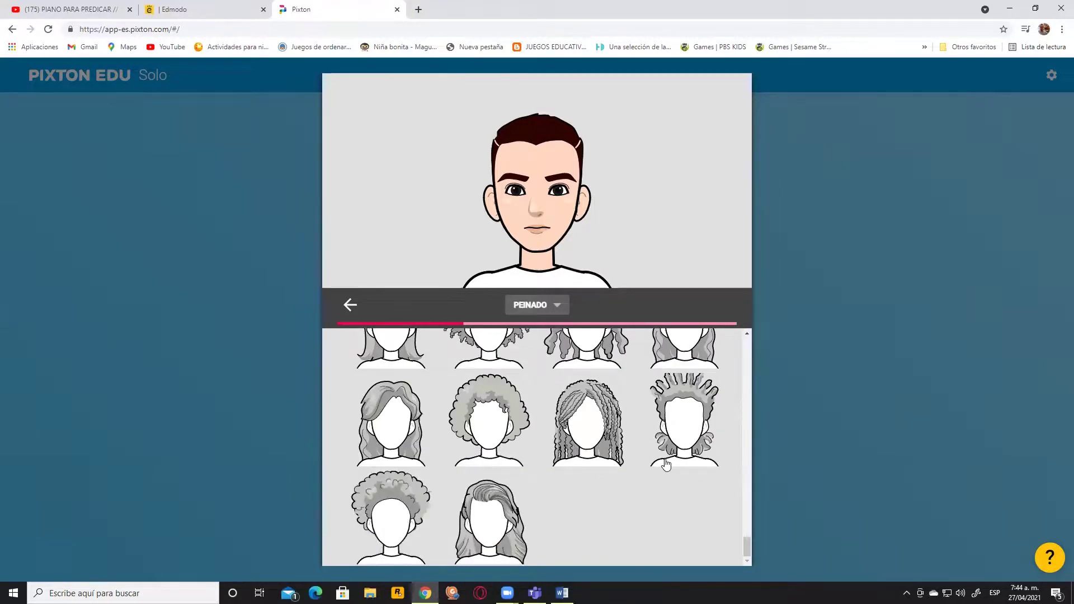
{"action": "scroll", "coordinate": [666, 464], "scroll_direction": "up", "scroll_amount": 10}
{"action": "scroll", "coordinate": [646, 462], "scroll_direction": "up", "scroll_amount": 5}
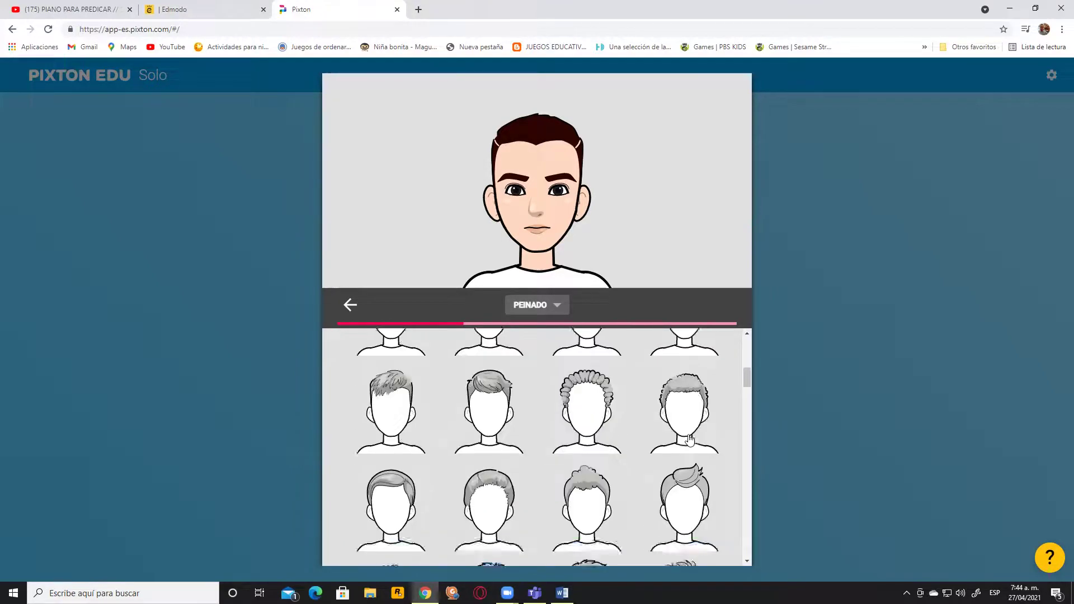
{"action": "scroll", "coordinate": [712, 493], "scroll_direction": "up", "scroll_amount": 3}
{"action": "scroll", "coordinate": [700, 459], "scroll_direction": "up", "scroll_amount": 1}
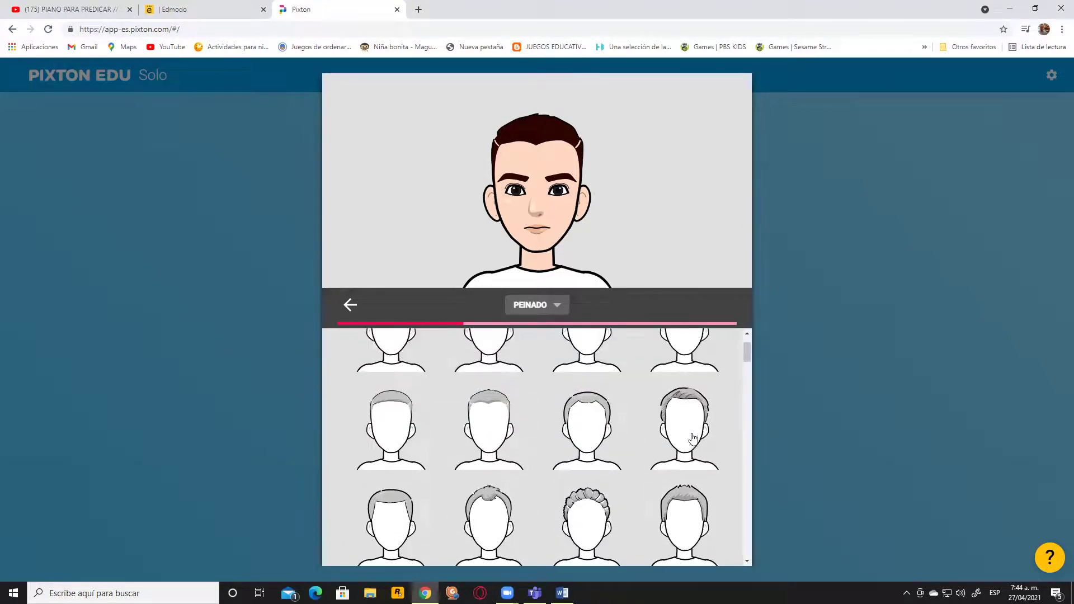
{"action": "left_click", "coordinate": [698, 500]}
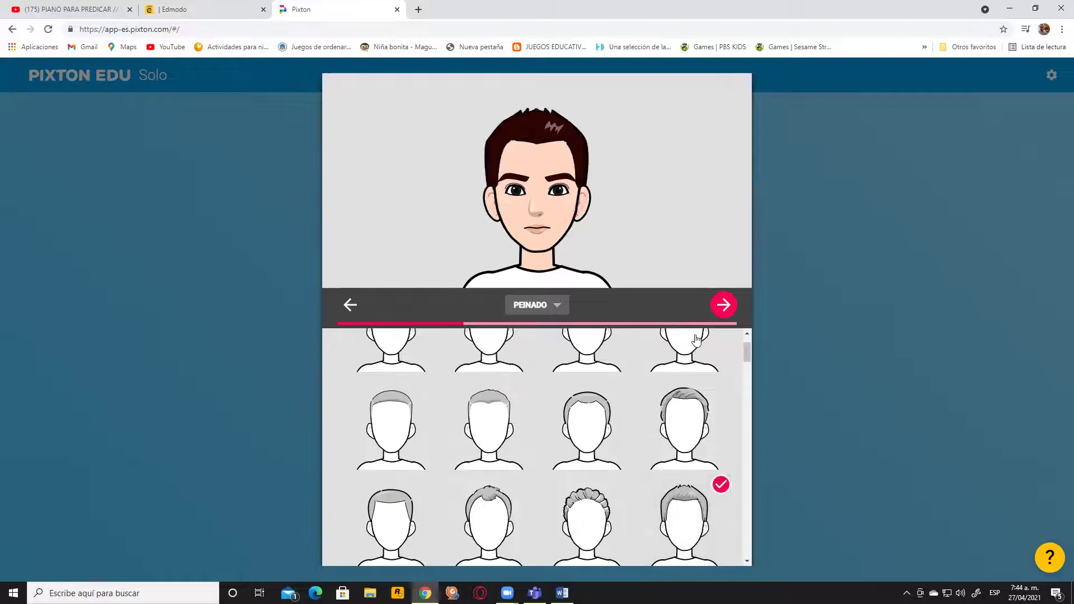
- Browse the avatar's facial hair and apply the trimmed full beard with a joined moustache
{"action": "left_click", "coordinate": [724, 305]}
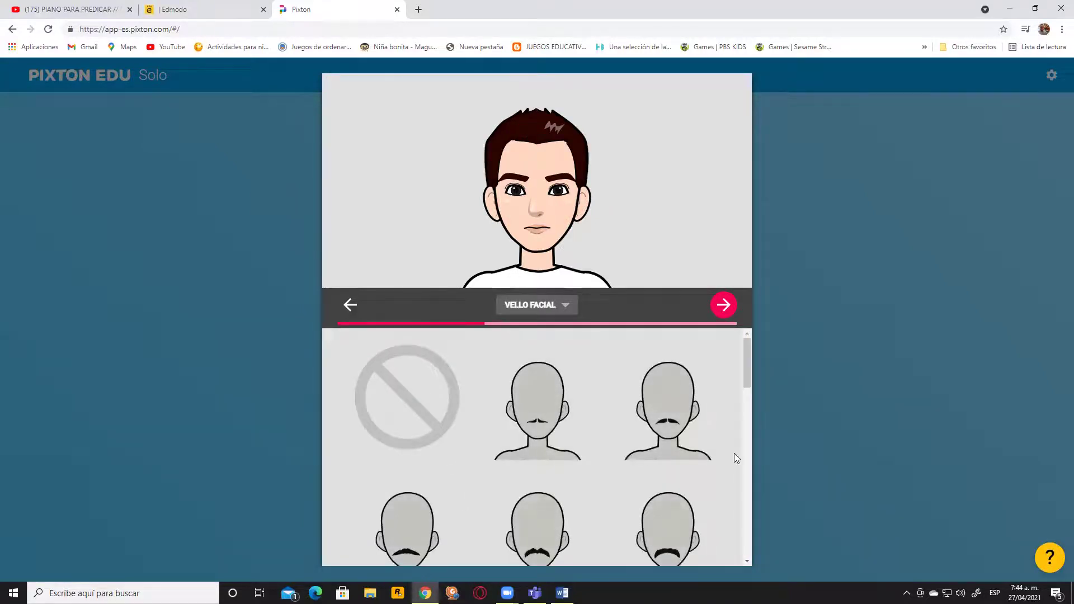
{"action": "scroll", "coordinate": [734, 453], "scroll_direction": "down", "scroll_amount": 10}
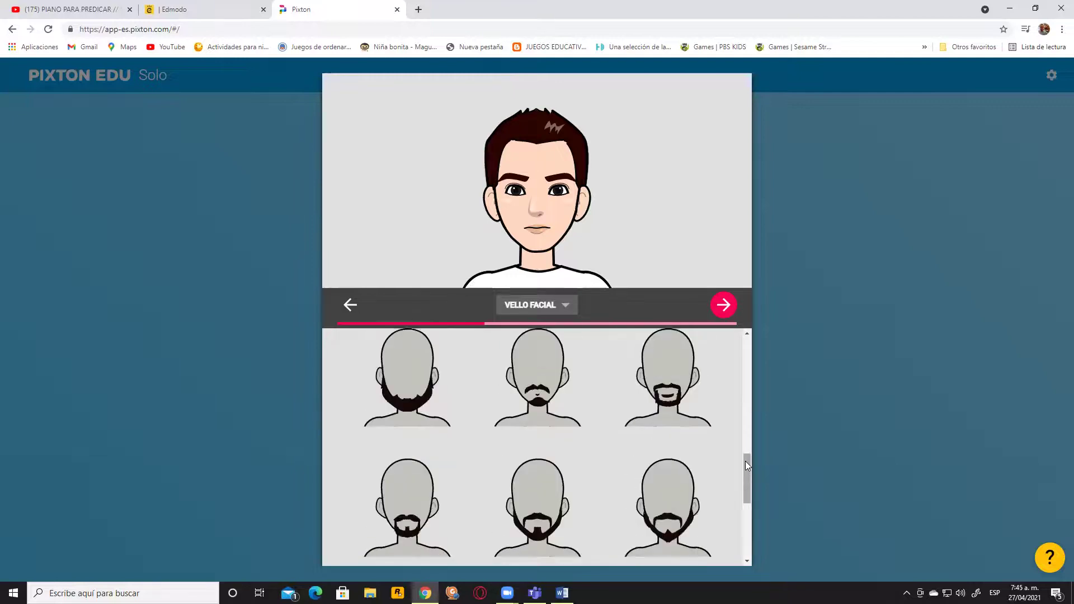
{"action": "scroll", "coordinate": [731, 473], "scroll_direction": "down", "scroll_amount": 2}
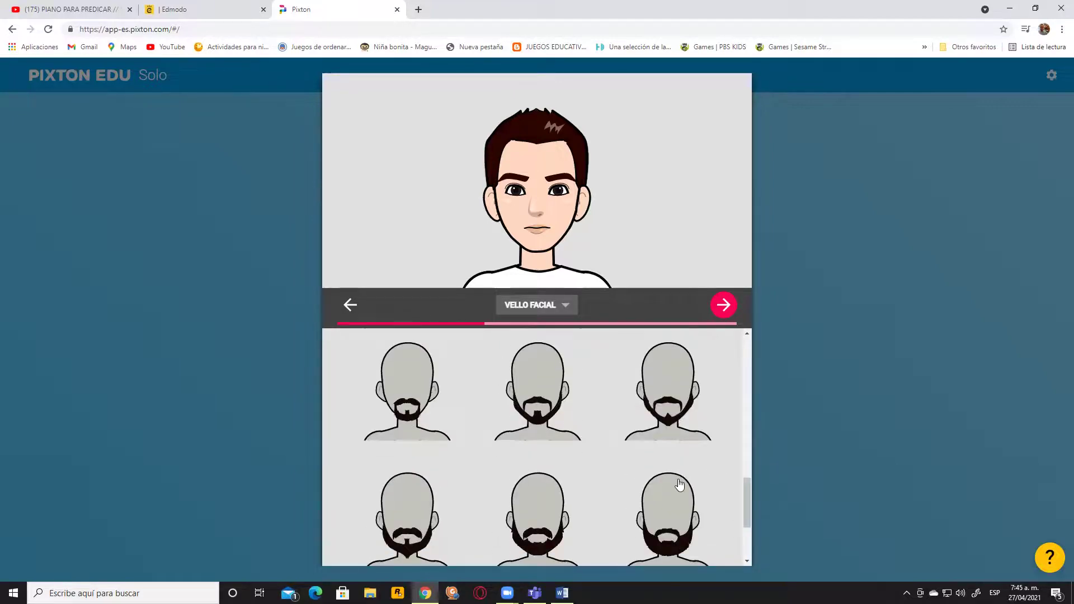
{"action": "scroll", "coordinate": [623, 483], "scroll_direction": "down", "scroll_amount": 2}
{"action": "scroll", "coordinate": [622, 482], "scroll_direction": "up", "scroll_amount": 3}
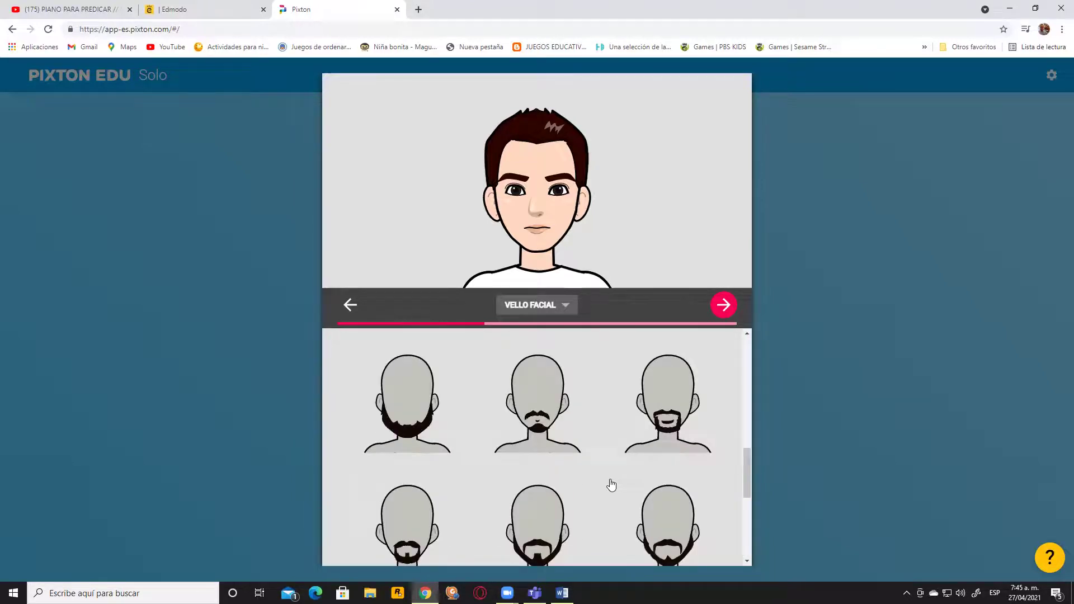
{"action": "scroll", "coordinate": [610, 484], "scroll_direction": "down", "scroll_amount": 2}
{"action": "left_click", "coordinate": [564, 436]}
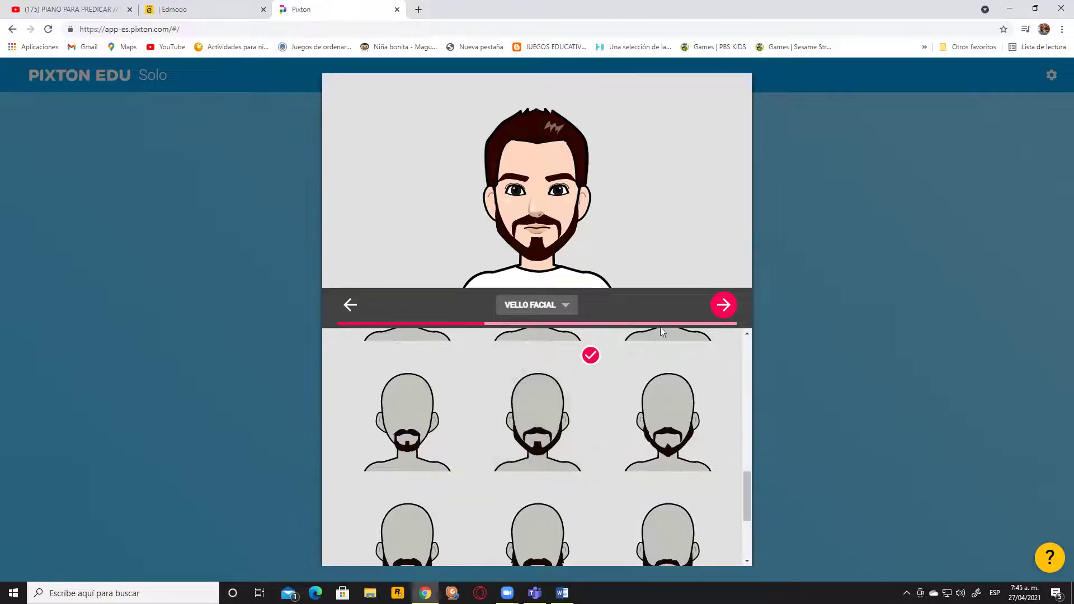
- Compare the chosen beard with the other moustache and beard styles across the whole facial hair range
{"action": "scroll", "coordinate": [643, 455], "scroll_direction": "down", "scroll_amount": 1}
{"action": "scroll", "coordinate": [644, 456], "scroll_direction": "up", "scroll_amount": 4}
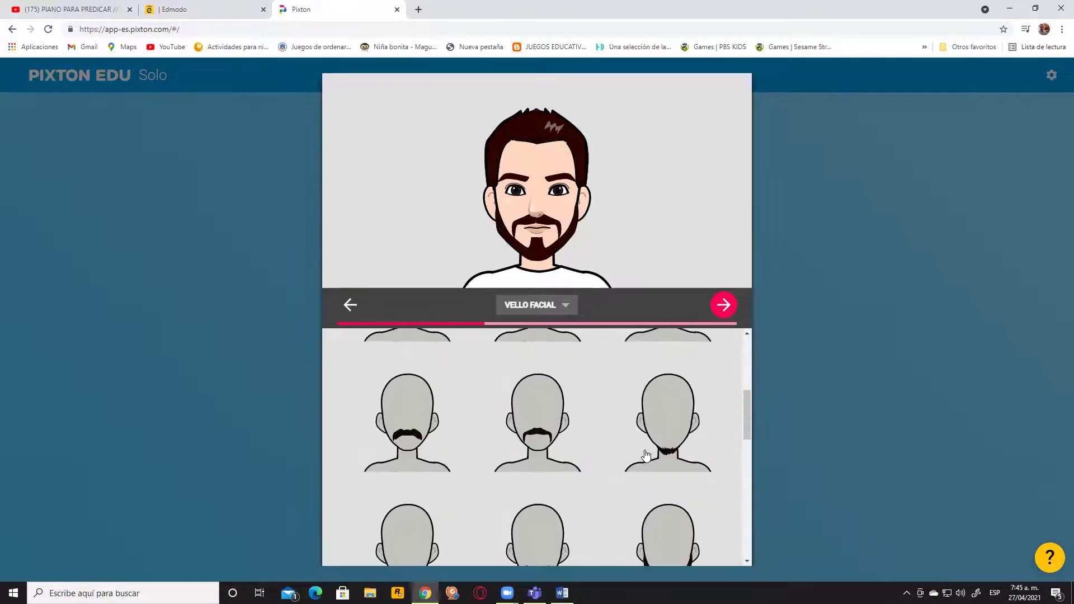
{"action": "scroll", "coordinate": [647, 455], "scroll_direction": "up", "scroll_amount": 3}
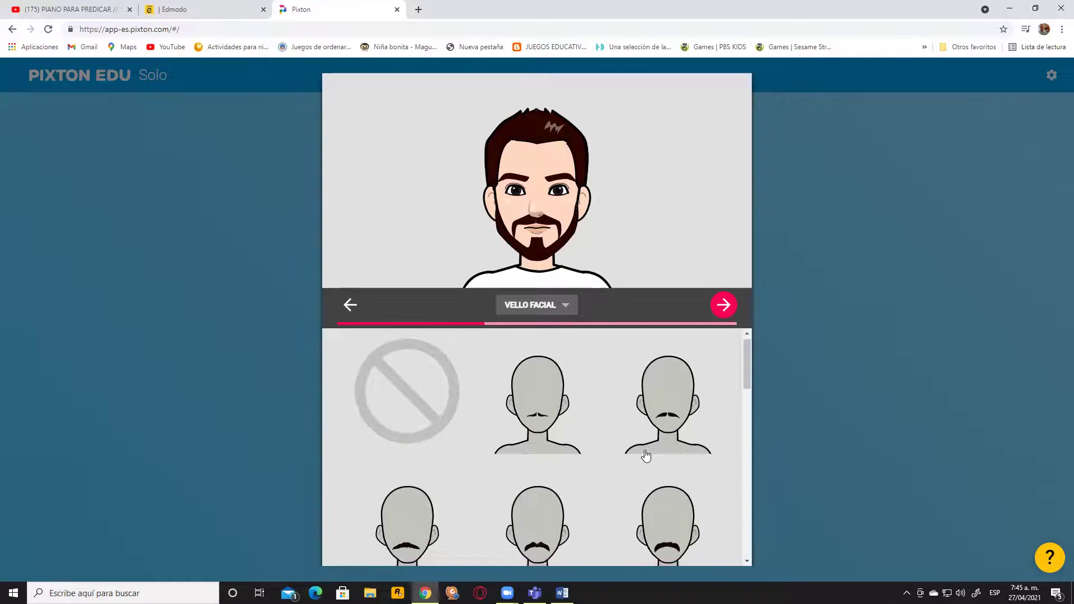
{"action": "scroll", "coordinate": [646, 455], "scroll_direction": "down", "scroll_amount": 3}
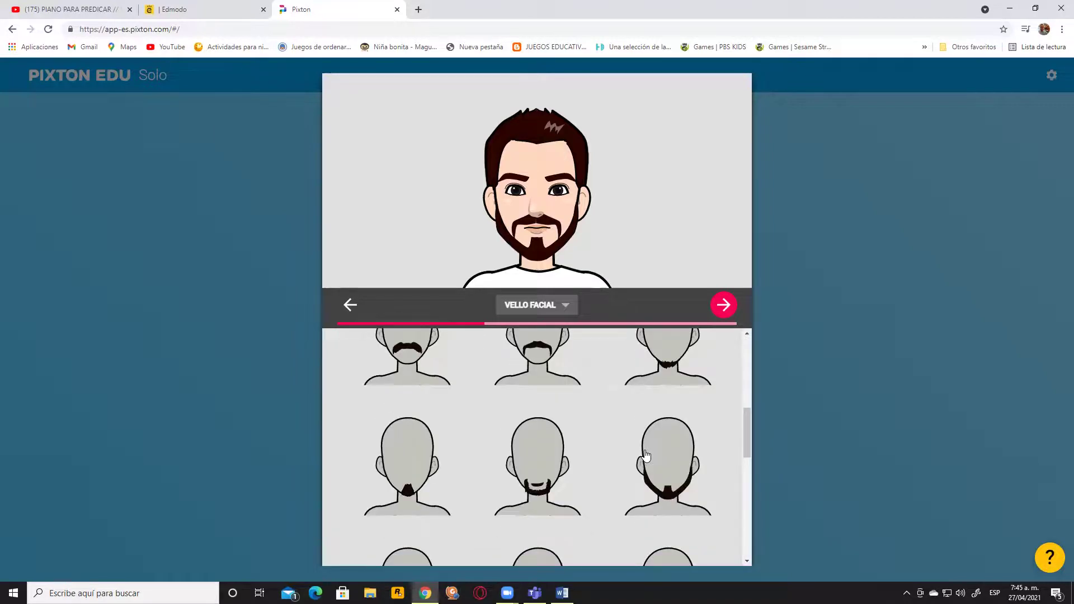
{"action": "scroll", "coordinate": [646, 455], "scroll_direction": "down", "scroll_amount": 5}
{"action": "scroll", "coordinate": [651, 453], "scroll_direction": "down", "scroll_amount": 2}
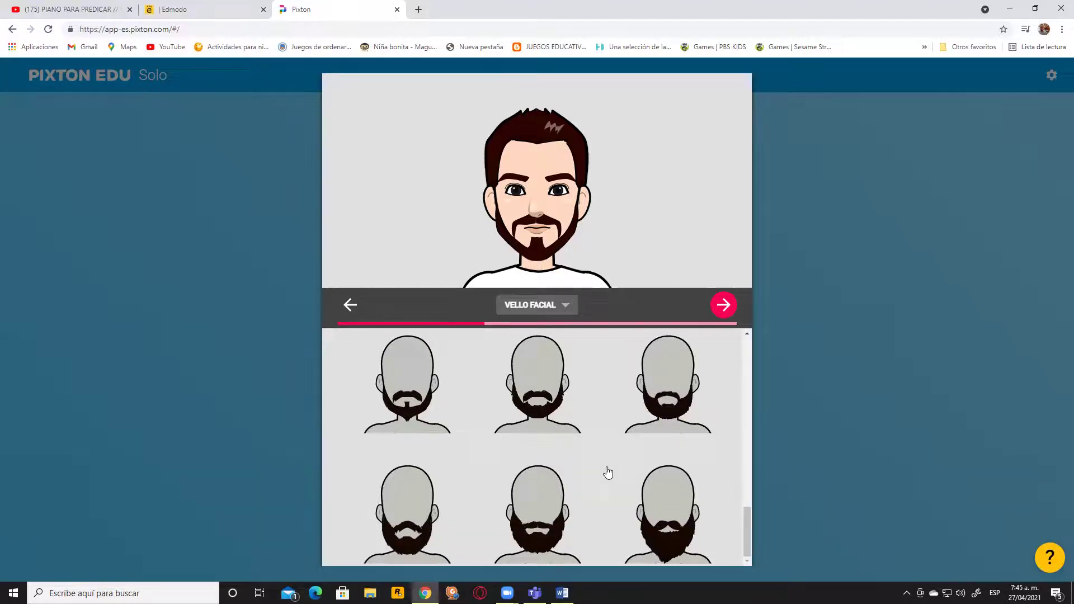
{"action": "scroll", "coordinate": [608, 473], "scroll_direction": "up", "scroll_amount": 5}
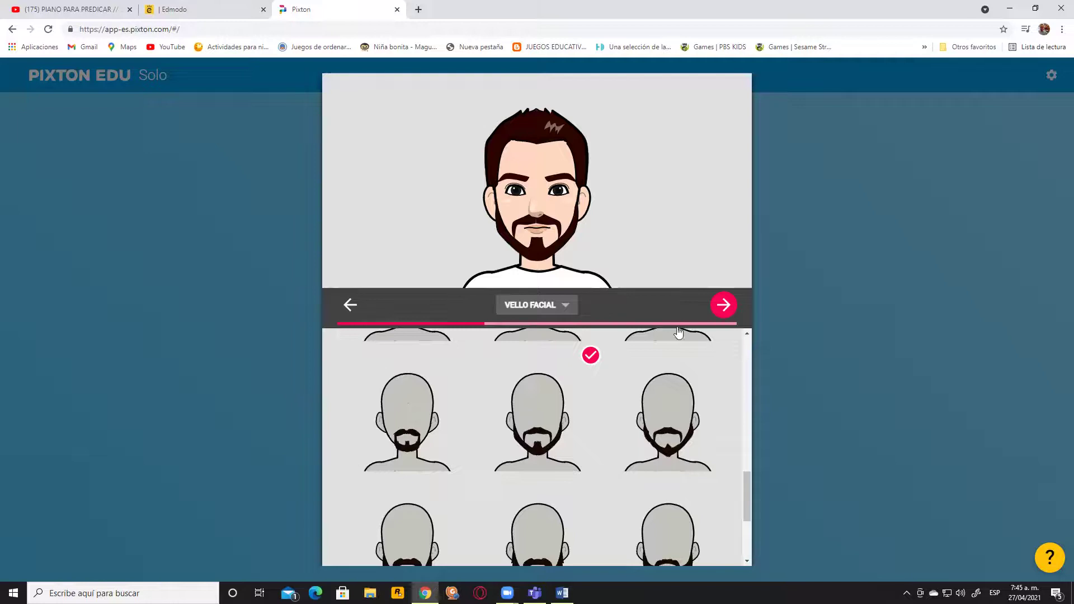
- Look through the avatar's eye shapes, settle on a plain one without eyelashes, and continue to the eyebrows
{"action": "left_click", "coordinate": [723, 311]}
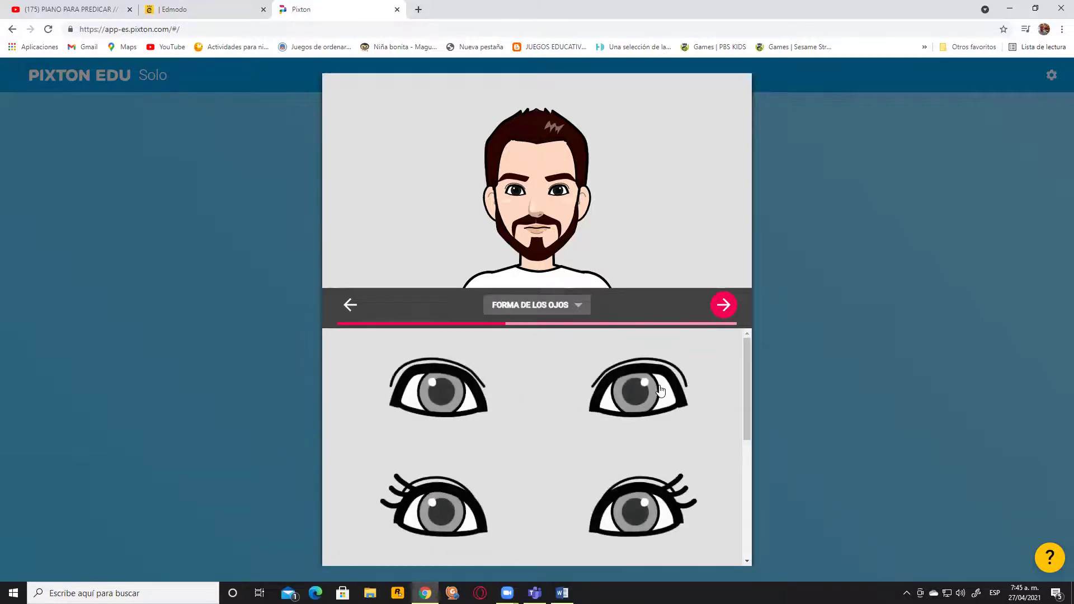
{"action": "scroll", "coordinate": [677, 431], "scroll_direction": "down", "scroll_amount": 3}
{"action": "left_click", "coordinate": [642, 414]}
{"action": "scroll", "coordinate": [643, 417], "scroll_direction": "down", "scroll_amount": 1}
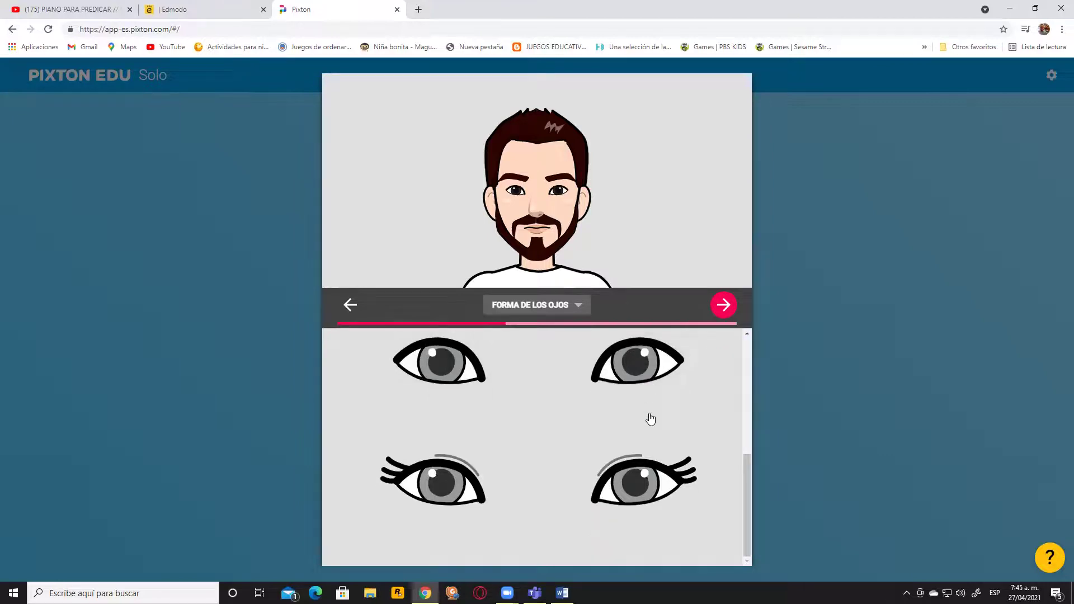
{"action": "scroll", "coordinate": [649, 420], "scroll_direction": "up", "scroll_amount": 3}
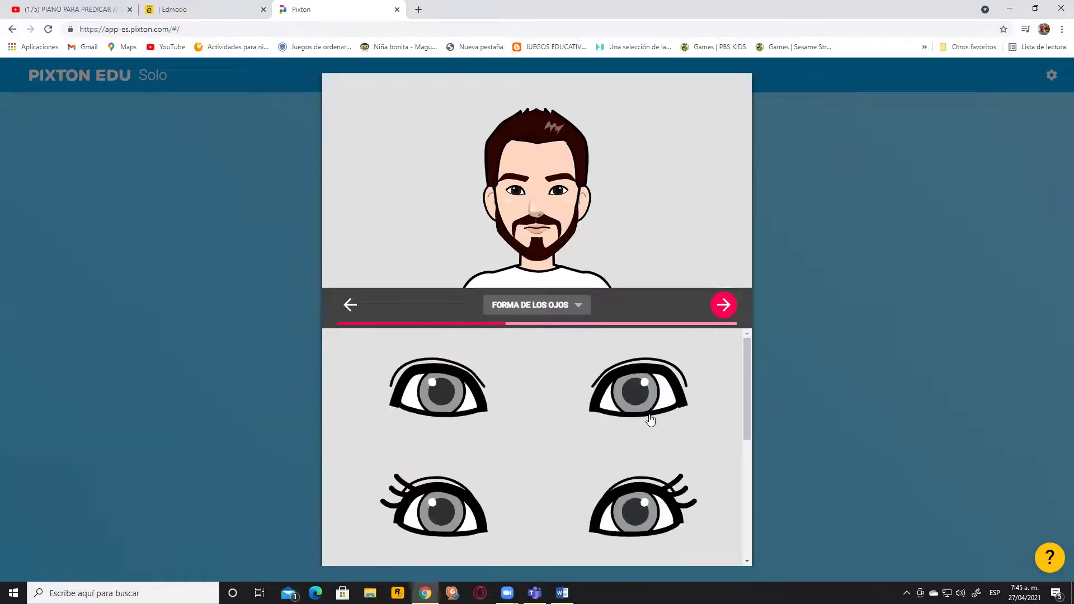
{"action": "left_click", "coordinate": [728, 319]}
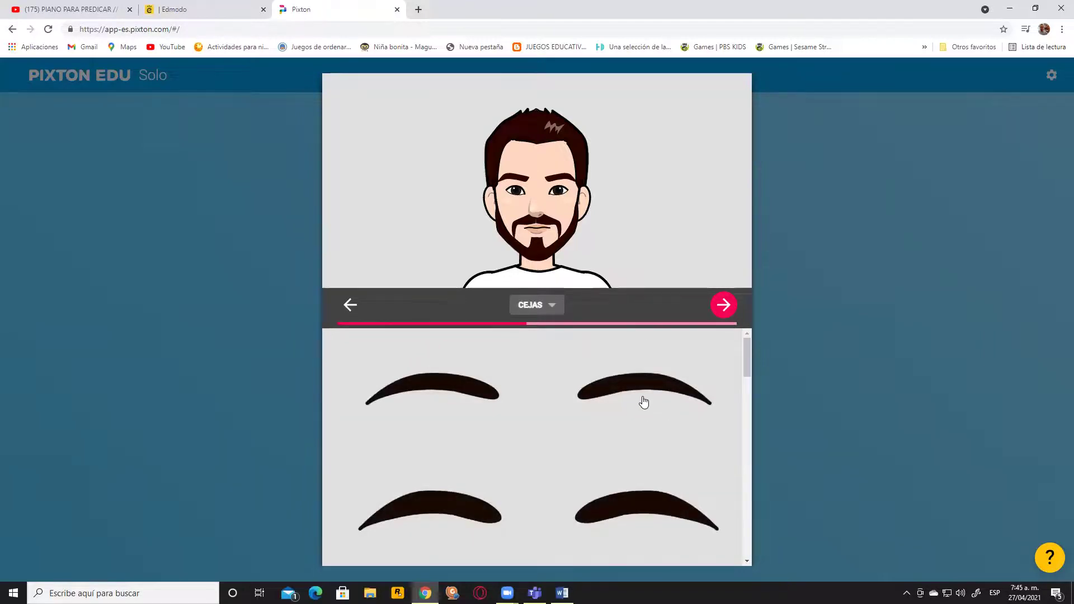
- Try out different eyebrows on the avatar, including the thin, slightly wavy pair
{"action": "scroll", "coordinate": [646, 406], "scroll_direction": "down", "scroll_amount": 3}
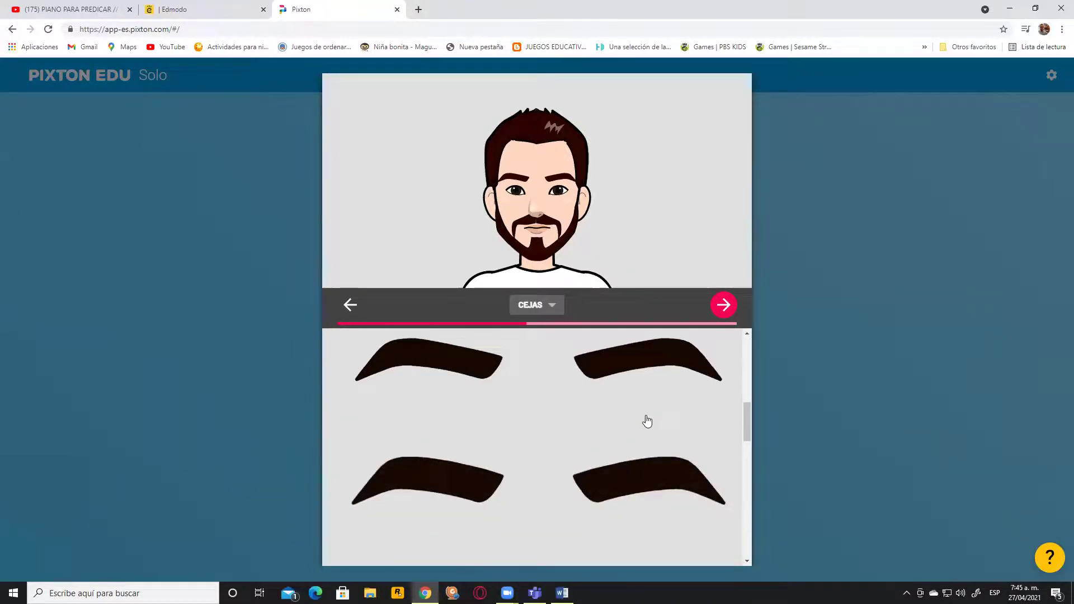
{"action": "scroll", "coordinate": [648, 421], "scroll_direction": "down", "scroll_amount": 5}
{"action": "left_click", "coordinate": [657, 390]}
{"action": "scroll", "coordinate": [649, 483], "scroll_direction": "down", "scroll_amount": 4}
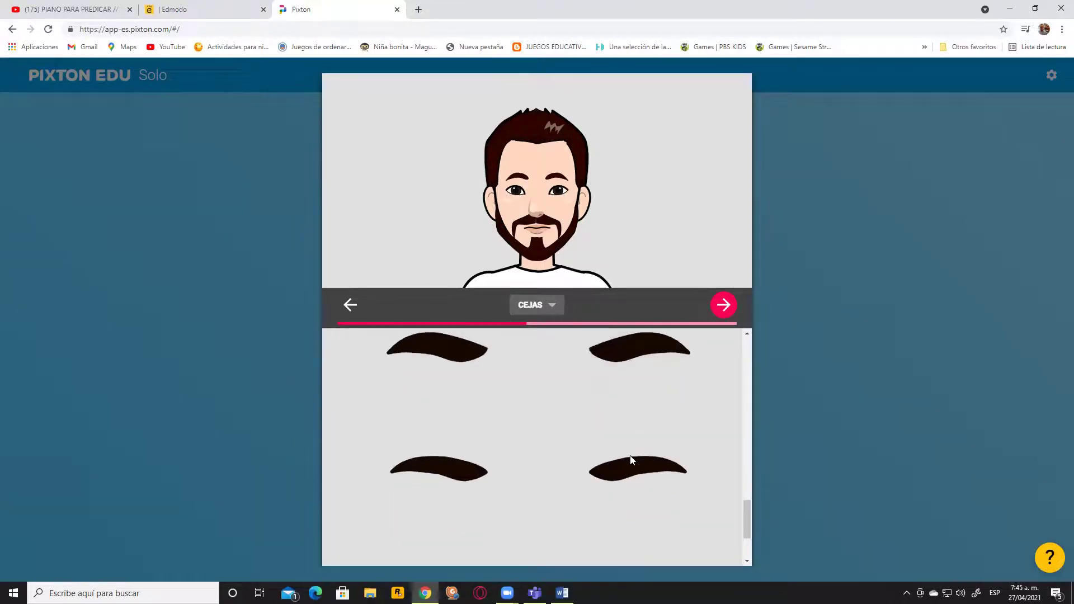
{"action": "scroll", "coordinate": [664, 508], "scroll_direction": "down", "scroll_amount": 3}
{"action": "left_click", "coordinate": [653, 481]}
{"action": "left_click", "coordinate": [631, 378]}
- Give the avatar gently arched eyebrows and continue to the eye colour
{"action": "scroll", "coordinate": [631, 378], "scroll_direction": "up", "scroll_amount": 5}
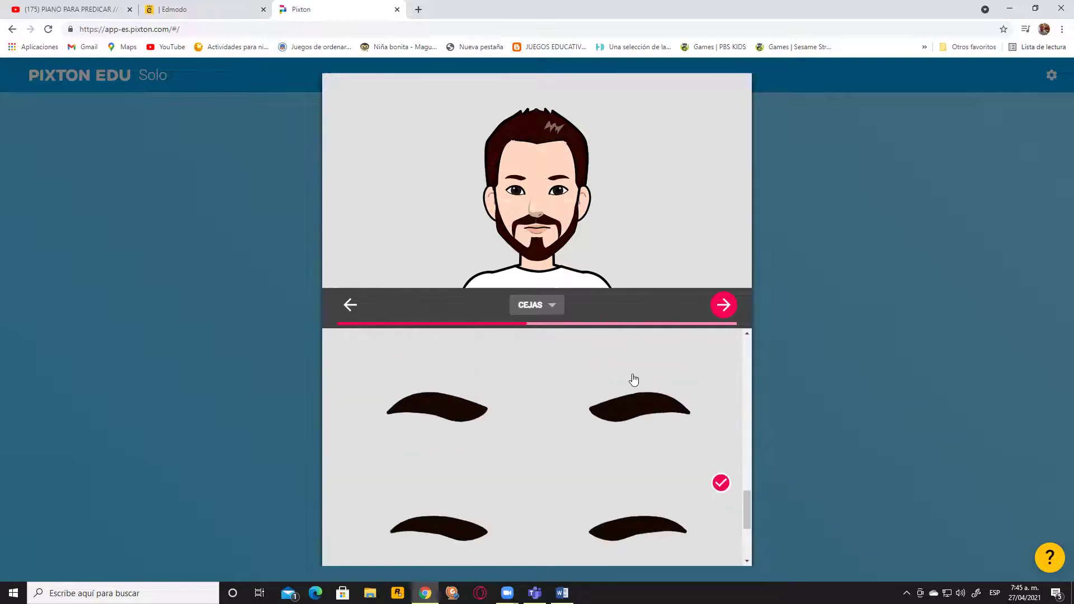
{"action": "left_click", "coordinate": [661, 399]}
{"action": "scroll", "coordinate": [659, 413], "scroll_direction": "up", "scroll_amount": 1}
{"action": "scroll", "coordinate": [659, 446], "scroll_direction": "down", "scroll_amount": 2}
{"action": "scroll", "coordinate": [643, 452], "scroll_direction": "up", "scroll_amount": 3}
{"action": "left_click", "coordinate": [634, 384]}
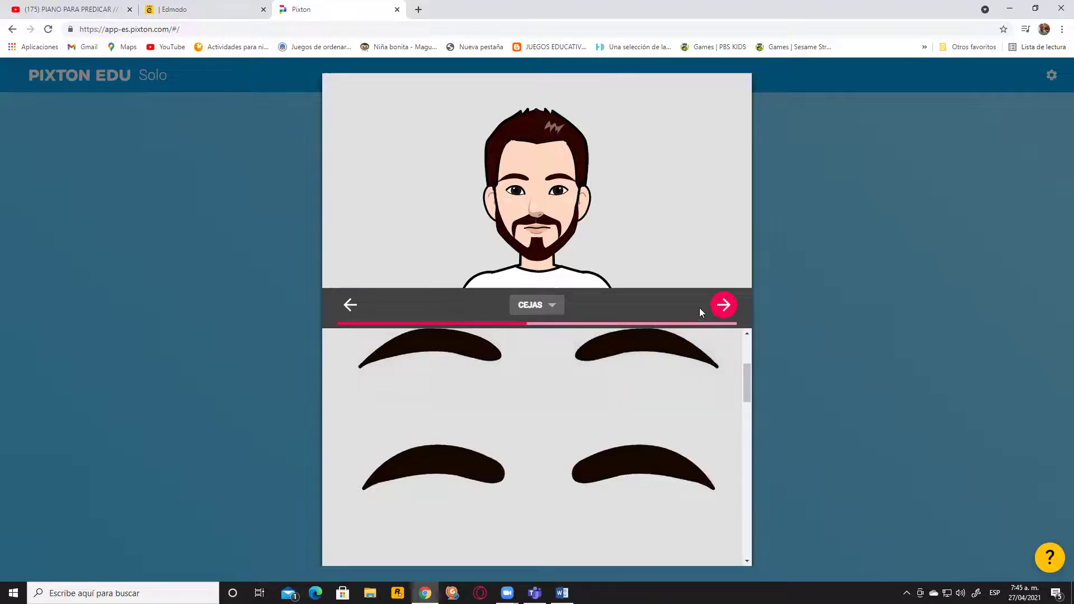
{"action": "left_click", "coordinate": [733, 305]}
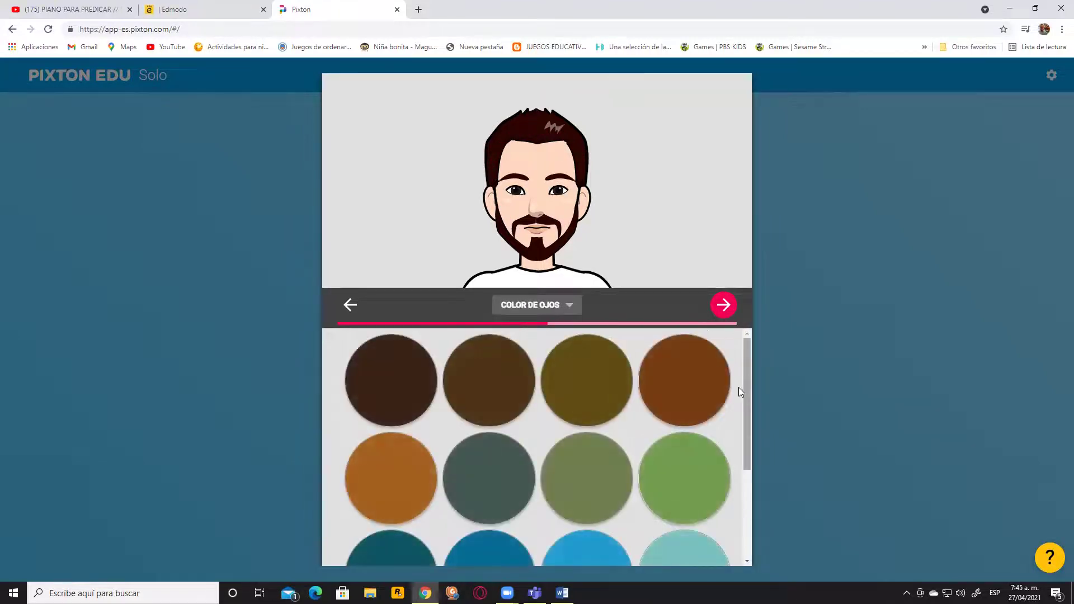
- Set the avatar's eye colour to the medium dark brown and continue to the nose shape
{"action": "scroll", "coordinate": [722, 411], "scroll_direction": "down", "scroll_amount": 1}
{"action": "scroll", "coordinate": [711, 419], "scroll_direction": "up", "scroll_amount": 1}
{"action": "left_click", "coordinate": [495, 382]}
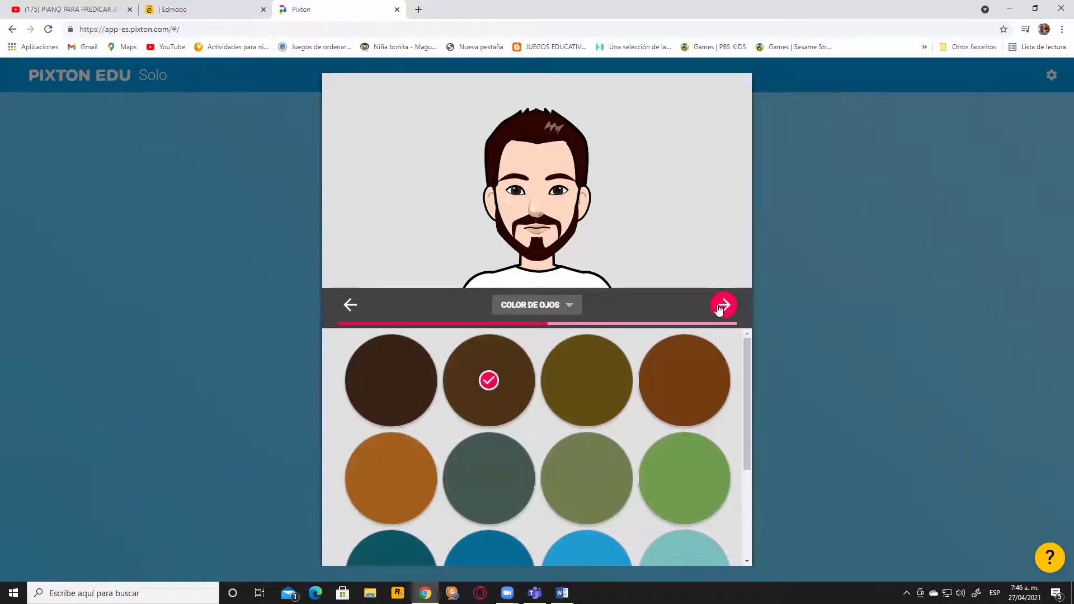
{"action": "left_click", "coordinate": [722, 307]}
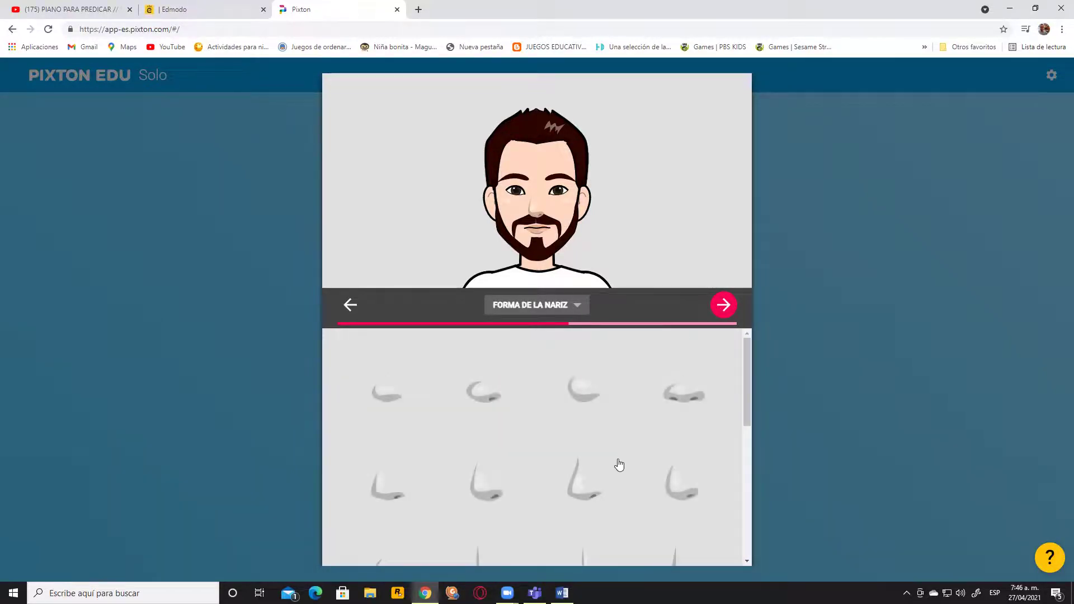
- Try several nose shapes and give the avatar the nose with a long curved bridge and rounded nostrils
{"action": "scroll", "coordinate": [649, 464], "scroll_direction": "down", "scroll_amount": 3}
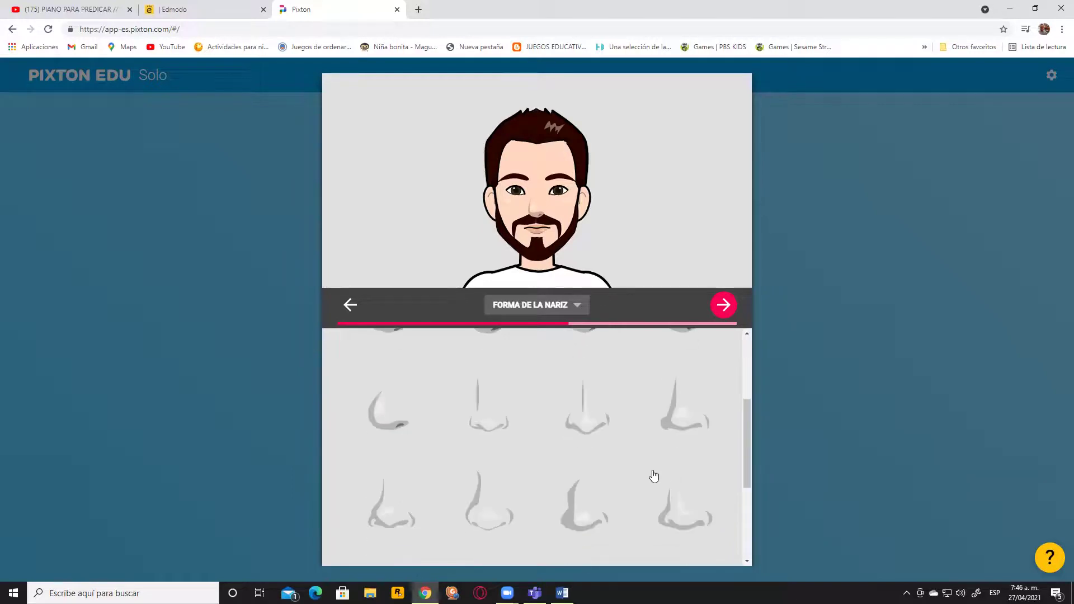
{"action": "left_click", "coordinate": [696, 406]}
{"action": "scroll", "coordinate": [691, 411], "scroll_direction": "down", "scroll_amount": 3}
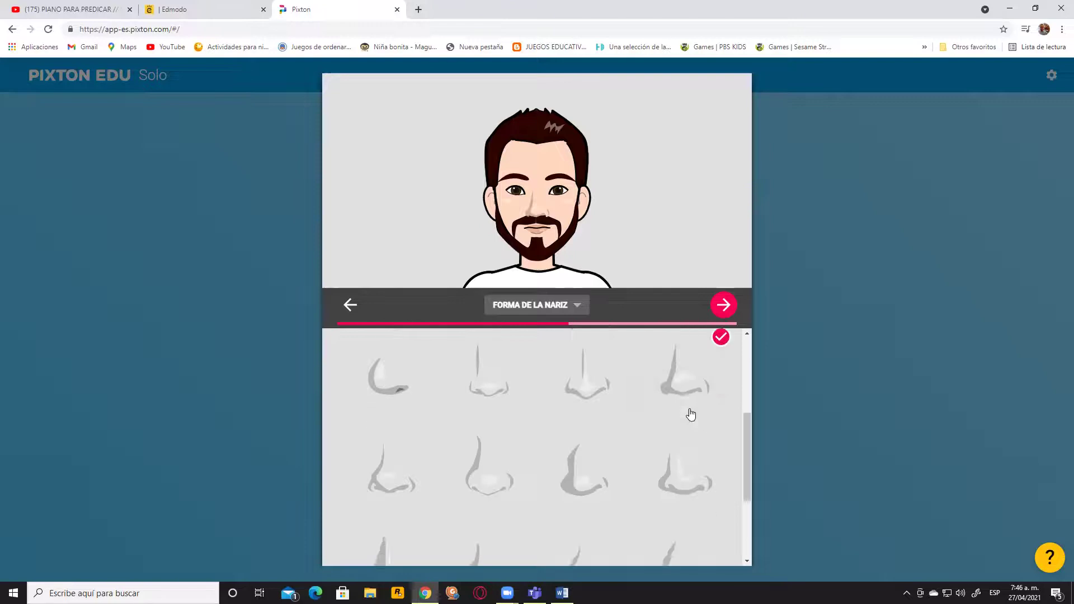
{"action": "scroll", "coordinate": [679, 414], "scroll_direction": "up", "scroll_amount": 1}
{"action": "left_click", "coordinate": [681, 411]}
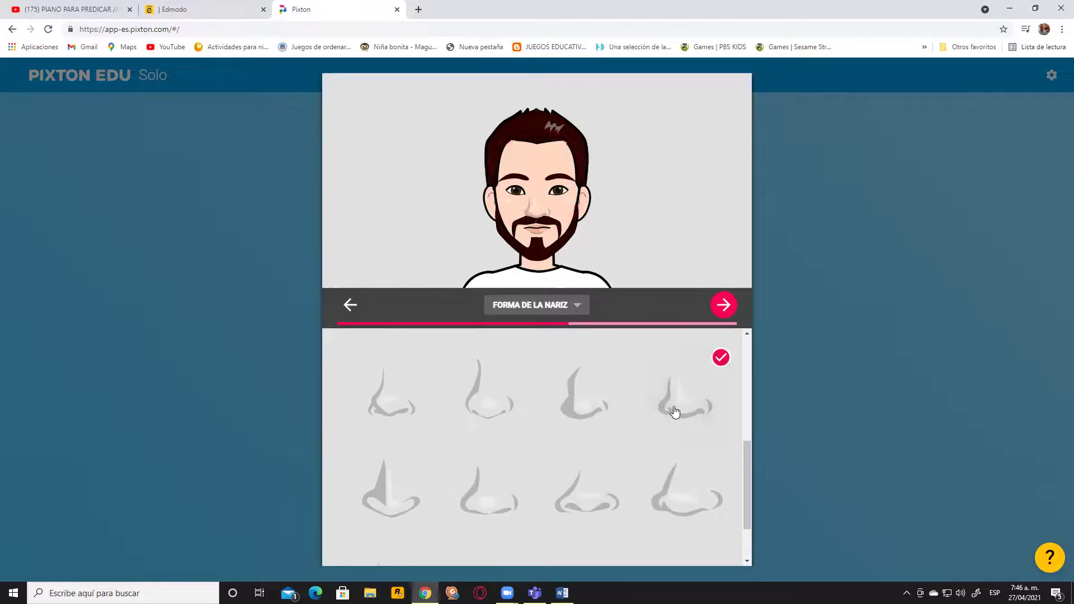
{"action": "left_click", "coordinate": [398, 400]}
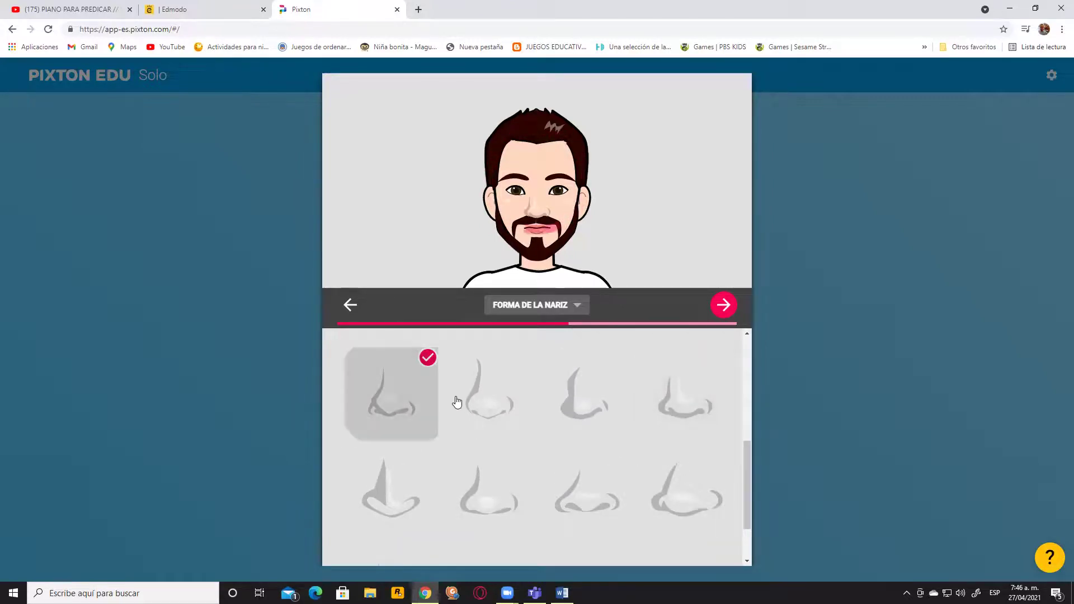
{"action": "left_click", "coordinate": [481, 409]}
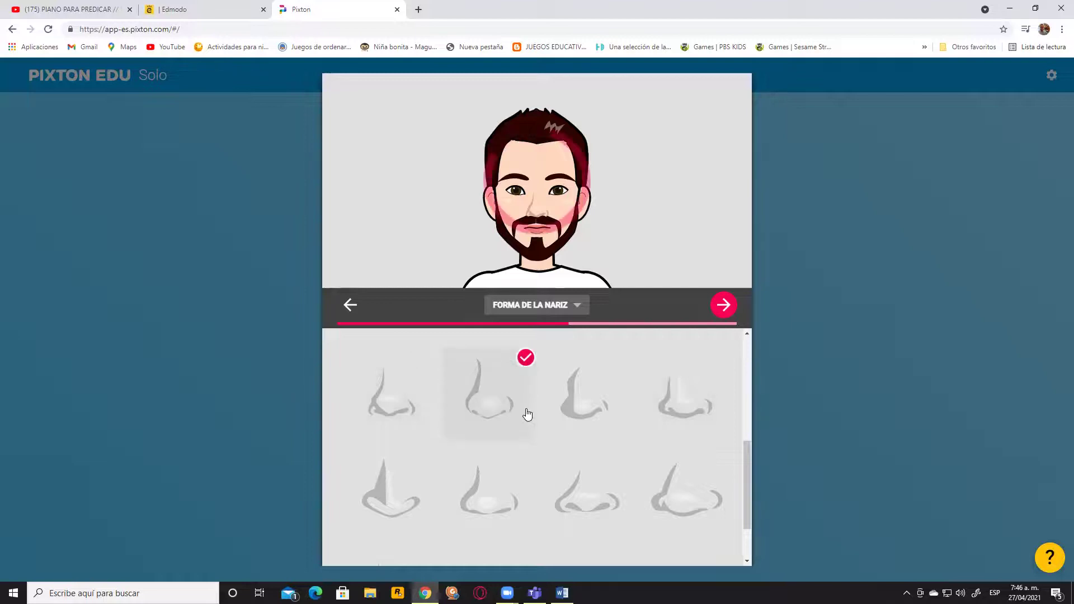
{"action": "left_click", "coordinate": [721, 310]}
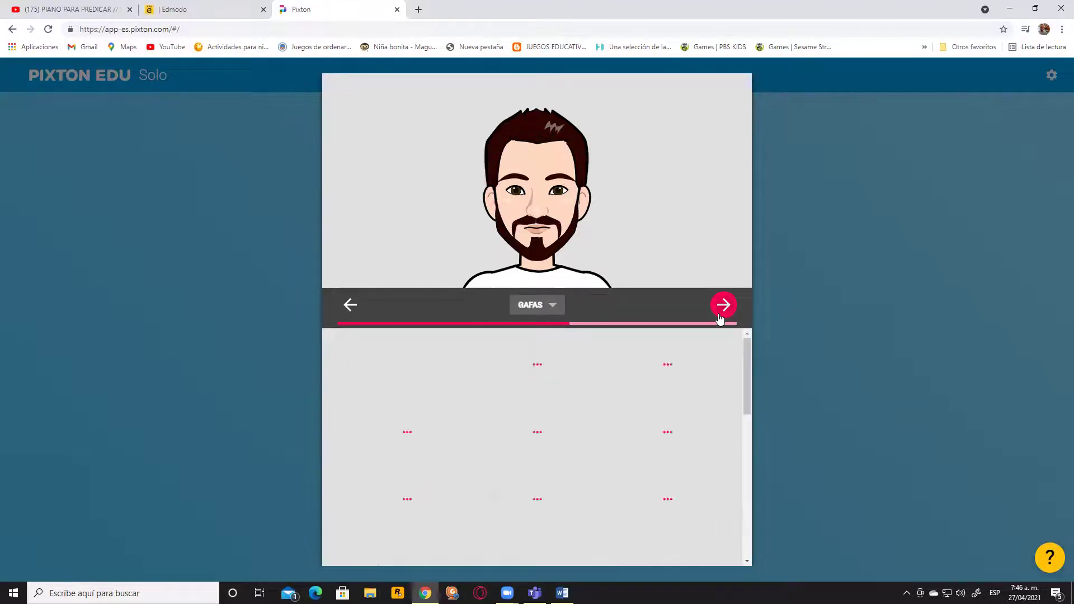
- Look through the glasses and try the dark squarish sunglasses on the avatar
{"action": "scroll", "coordinate": [593, 414], "scroll_direction": "down", "scroll_amount": 2}
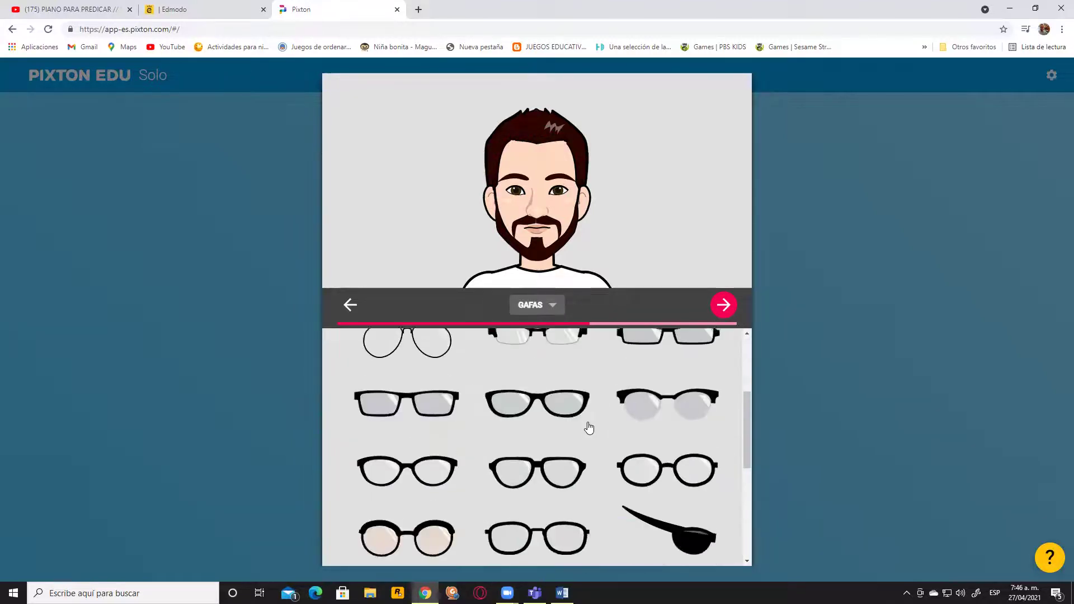
{"action": "scroll", "coordinate": [571, 427], "scroll_direction": "down", "scroll_amount": 2}
{"action": "scroll", "coordinate": [594, 432], "scroll_direction": "down", "scroll_amount": 3}
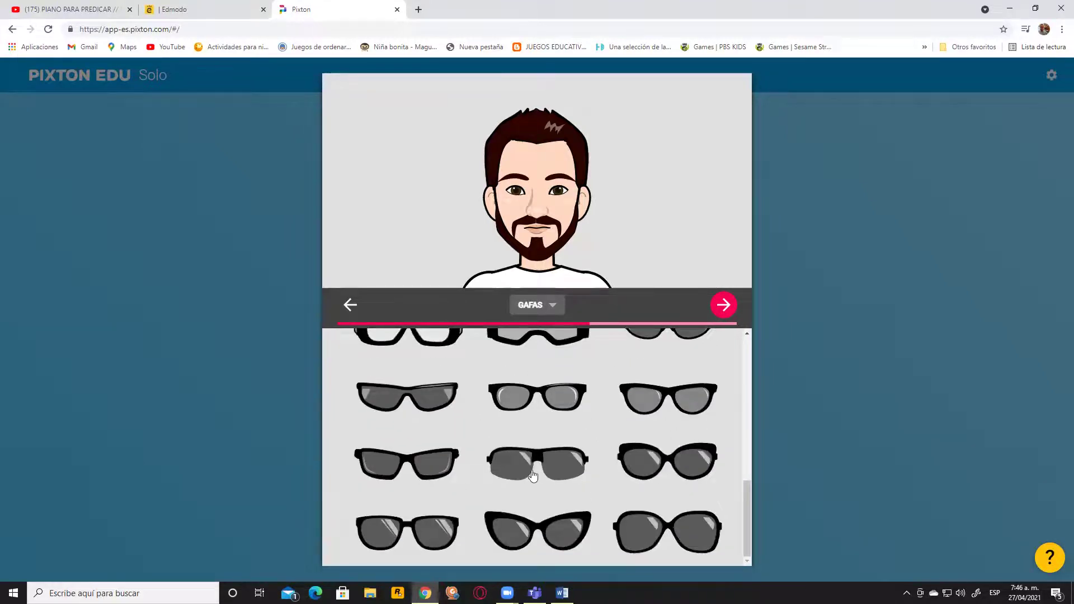
{"action": "left_click", "coordinate": [431, 533]}
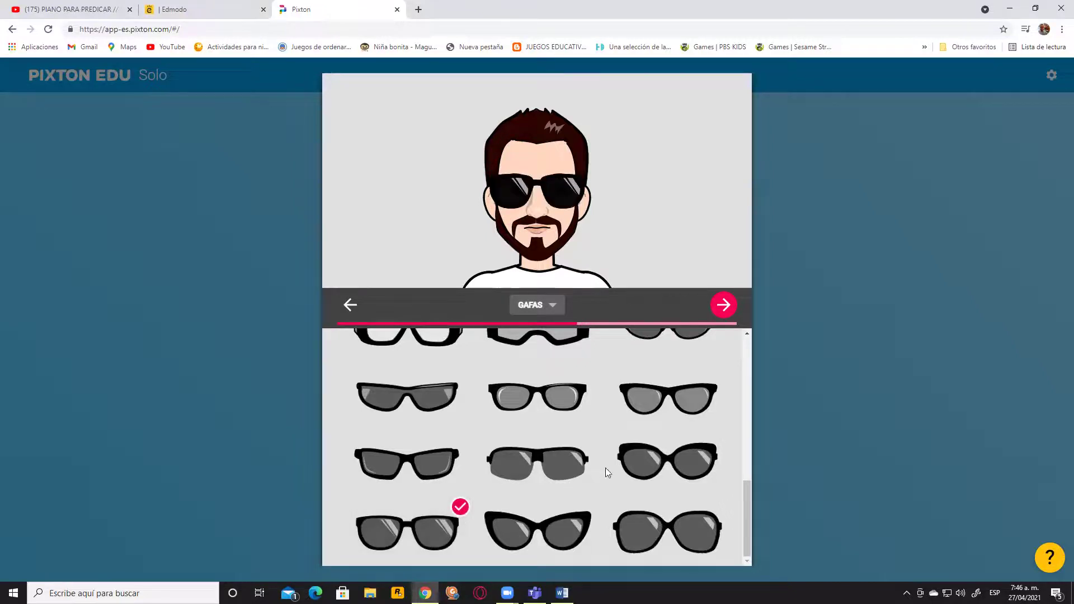
- Give the avatar rectangular black-framed glasses with lightly tinted lenses
{"action": "scroll", "coordinate": [605, 473], "scroll_direction": "up", "scroll_amount": 5}
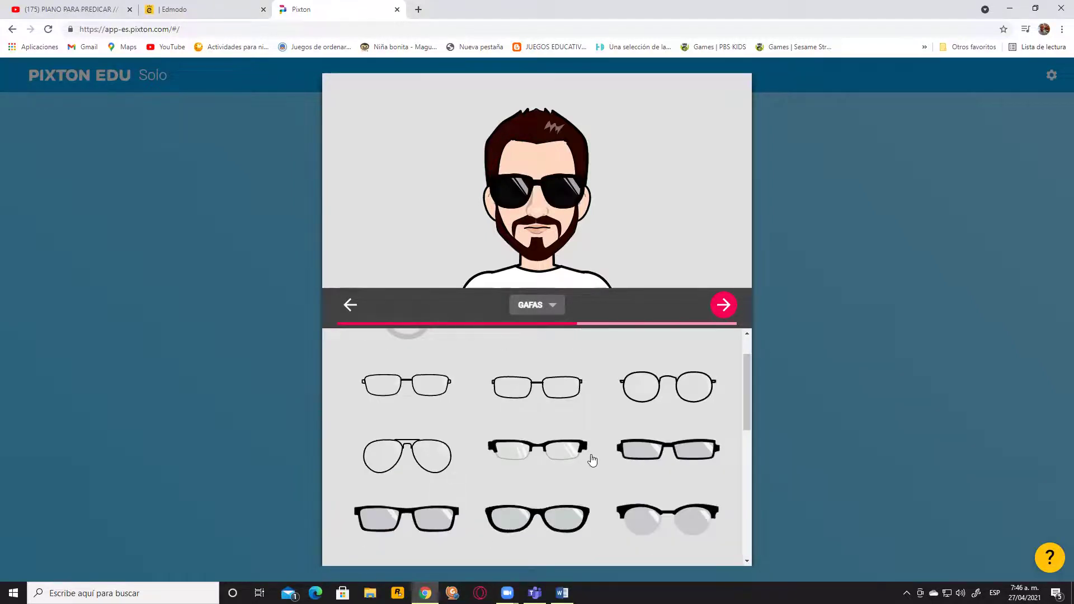
{"action": "scroll", "coordinate": [657, 436], "scroll_direction": "up", "scroll_amount": 1}
{"action": "scroll", "coordinate": [495, 411], "scroll_direction": "down", "scroll_amount": 3}
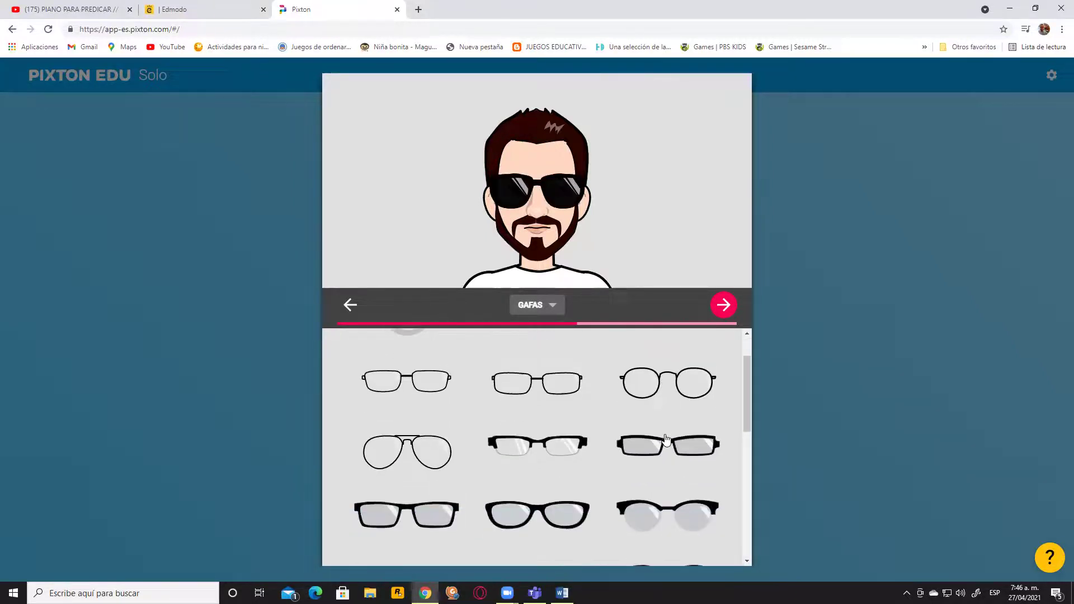
{"action": "left_click", "coordinate": [396, 385]}
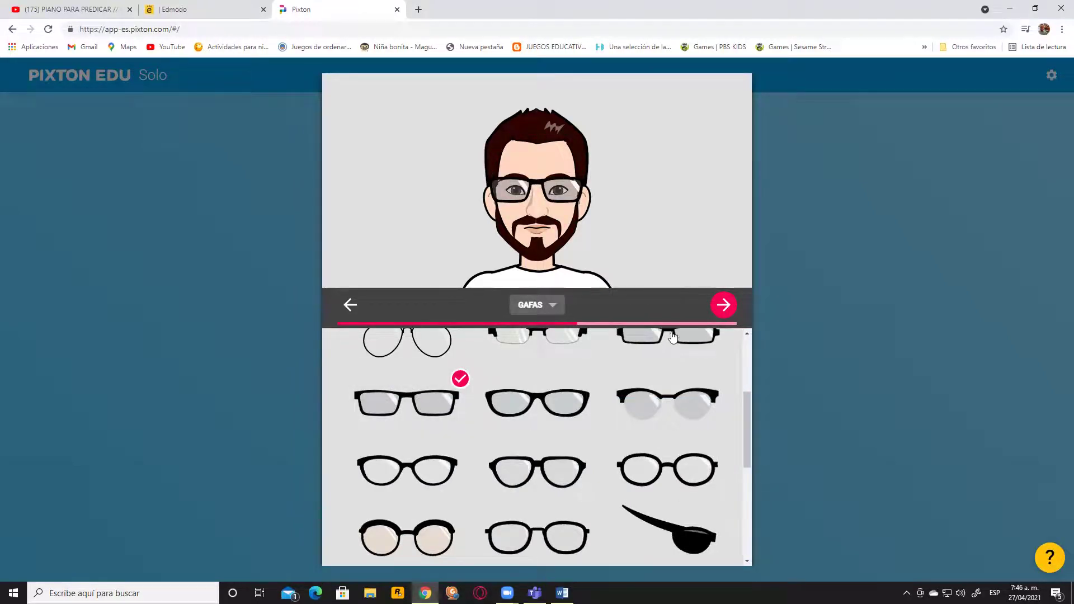
- Set the colour of the avatar's glasses to medium grey and continue to the lips
{"action": "left_click", "coordinate": [724, 305]}
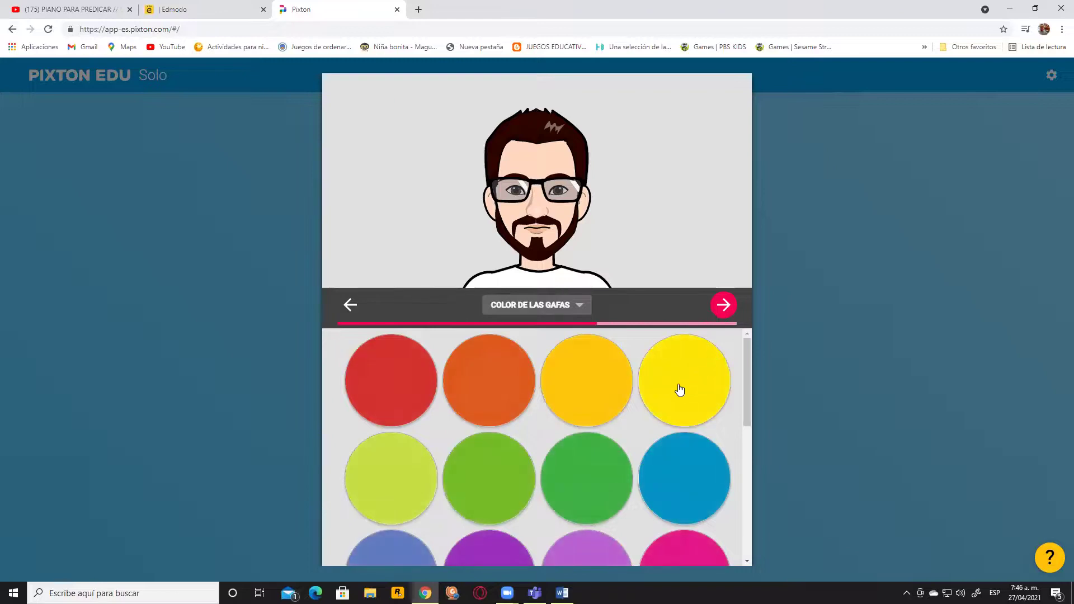
{"action": "scroll", "coordinate": [713, 391], "scroll_direction": "down", "scroll_amount": 5}
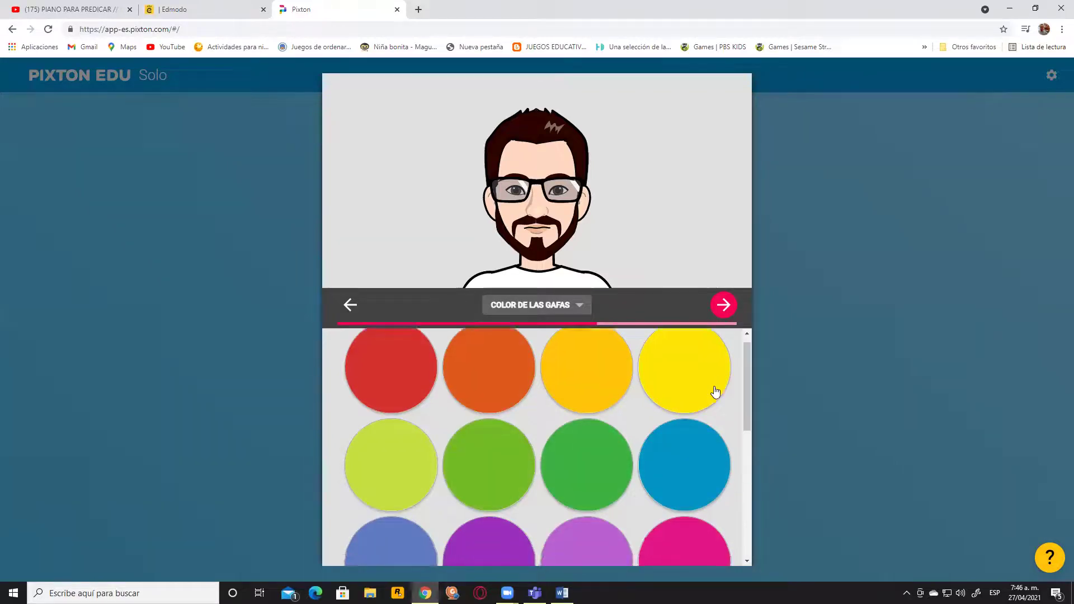
{"action": "left_click", "coordinate": [495, 469]}
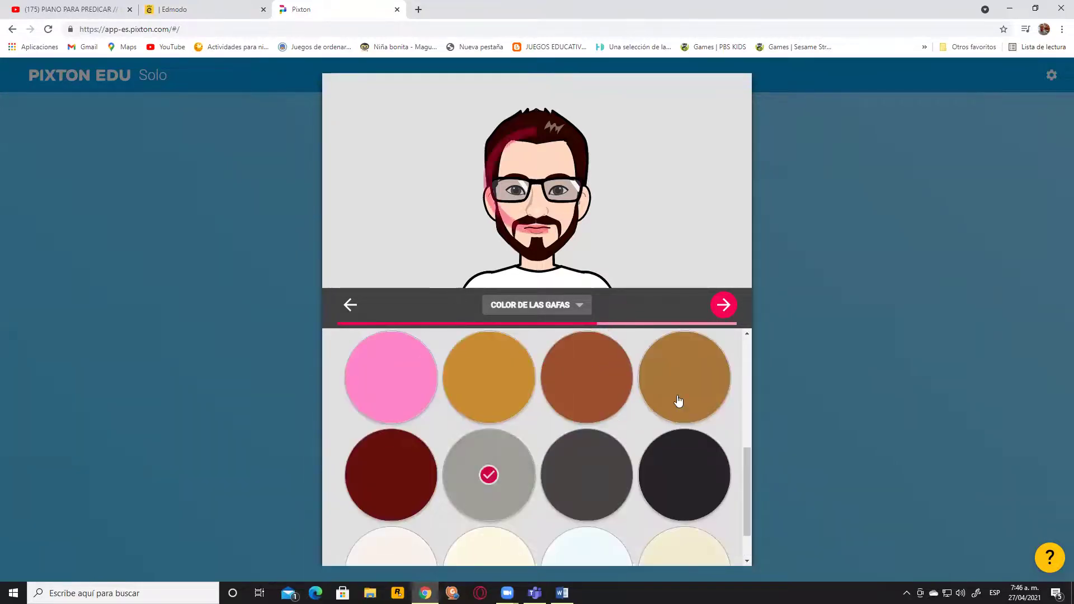
{"action": "left_click", "coordinate": [732, 308]}
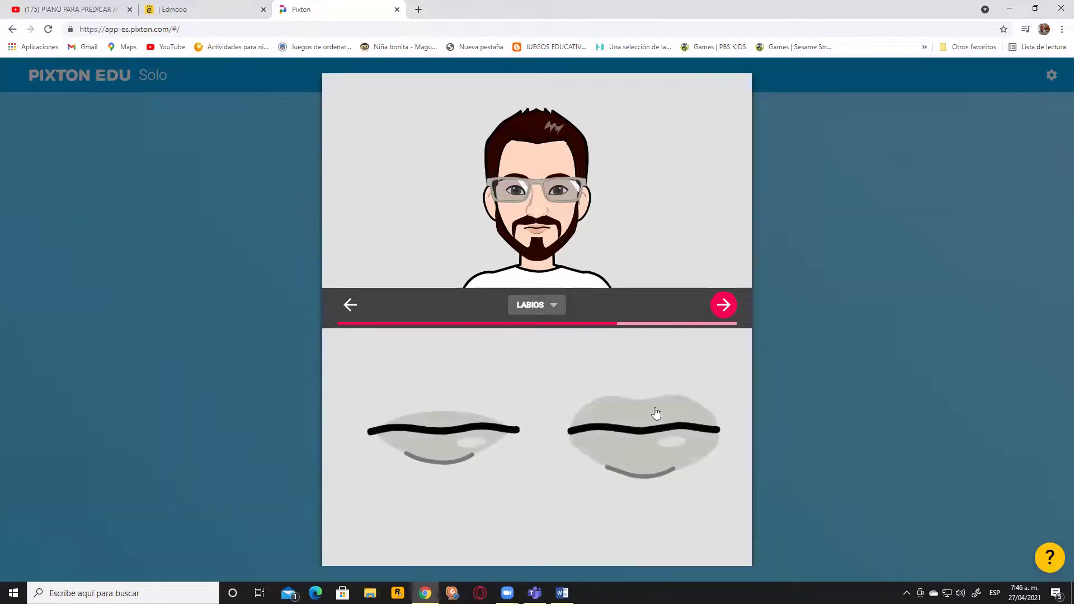
- Give the avatar the fuller lips and skip the freckle and mole details
{"action": "left_click", "coordinate": [631, 451]}
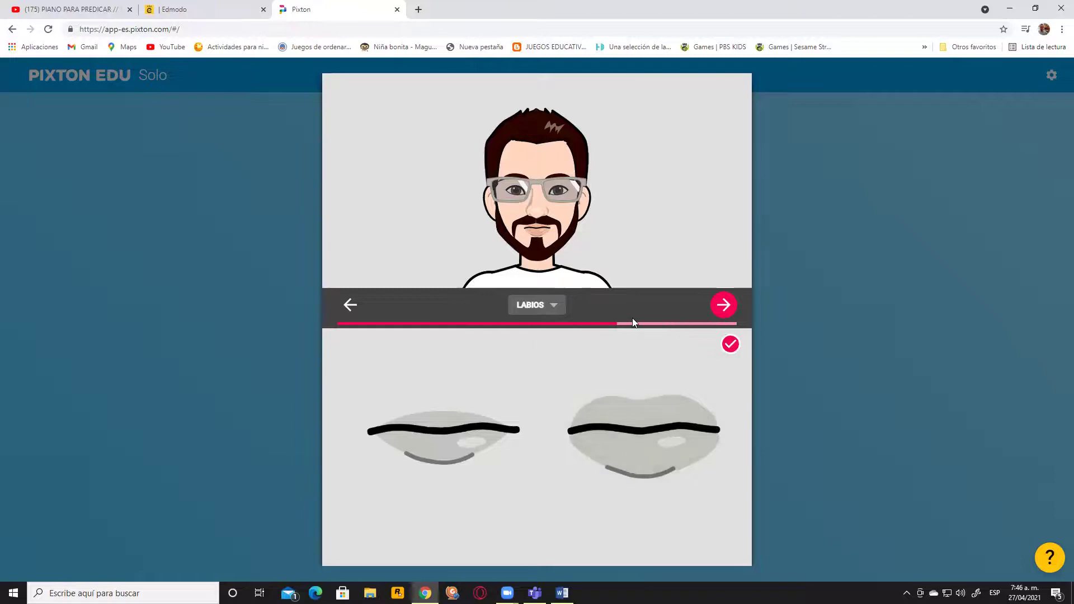
{"action": "left_click", "coordinate": [724, 307]}
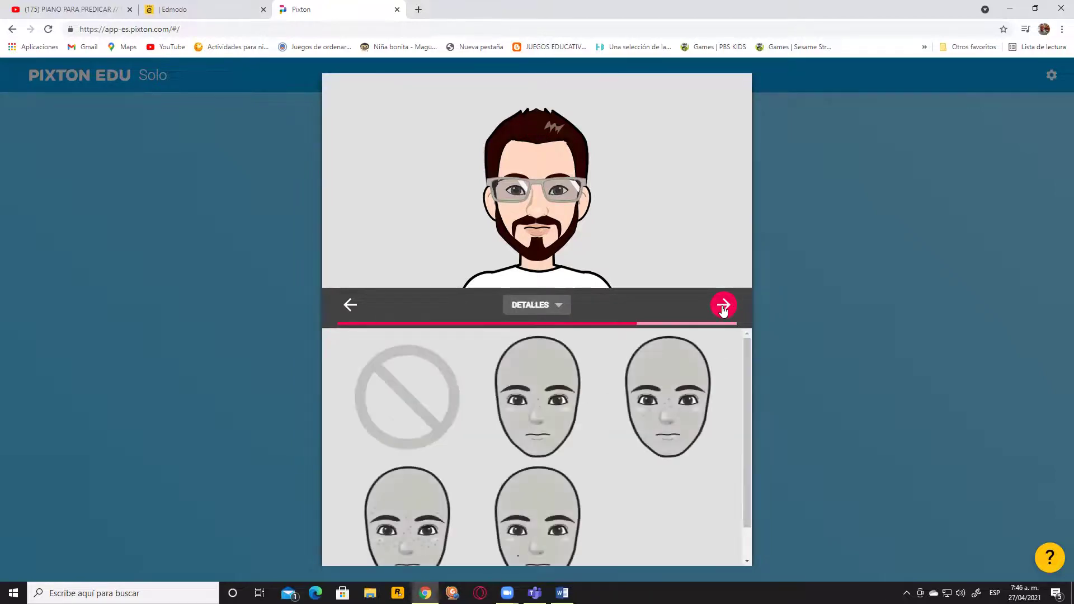
{"action": "scroll", "coordinate": [719, 457], "scroll_direction": "down", "scroll_amount": 1}
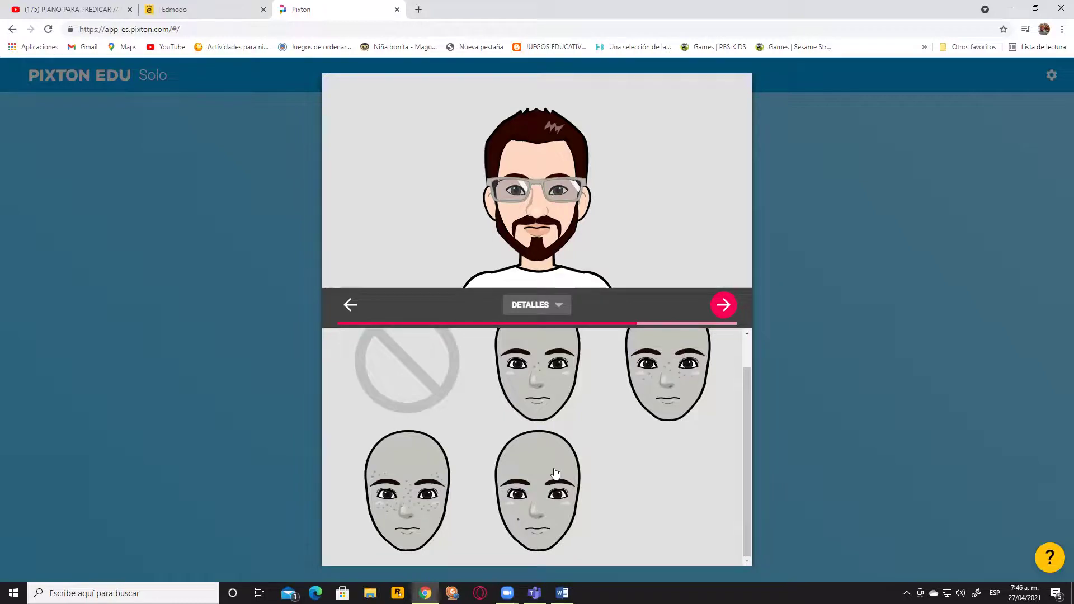
{"action": "left_click", "coordinate": [725, 306]}
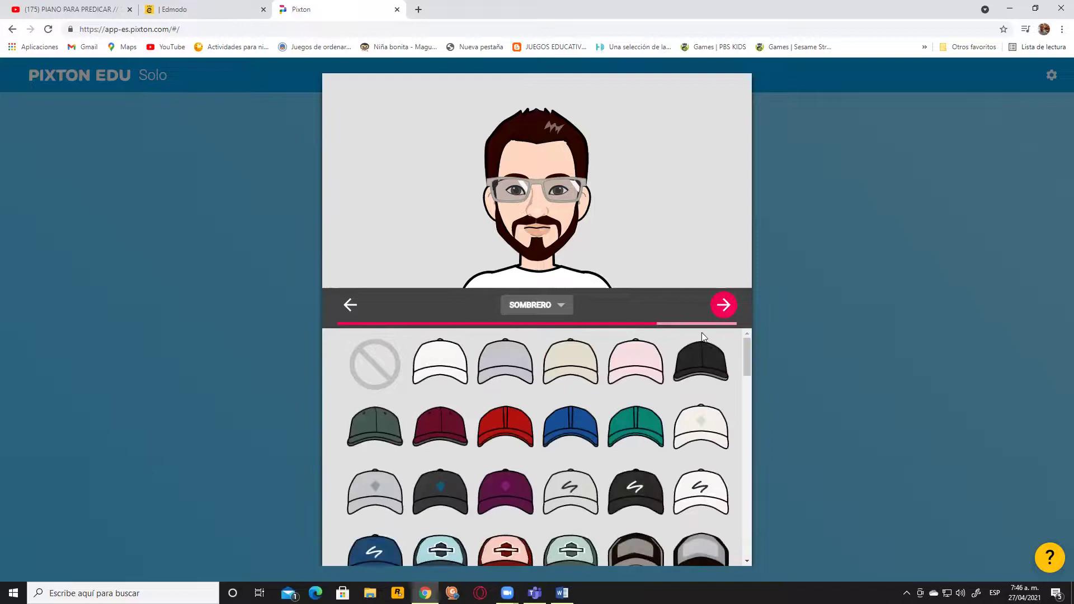
- Choose no hat for the avatar and continue to the facial expression
{"action": "scroll", "coordinate": [690, 366], "scroll_direction": "down", "scroll_amount": 1}
{"action": "scroll", "coordinate": [700, 347], "scroll_direction": "up", "scroll_amount": 1}
{"action": "left_click", "coordinate": [383, 359]}
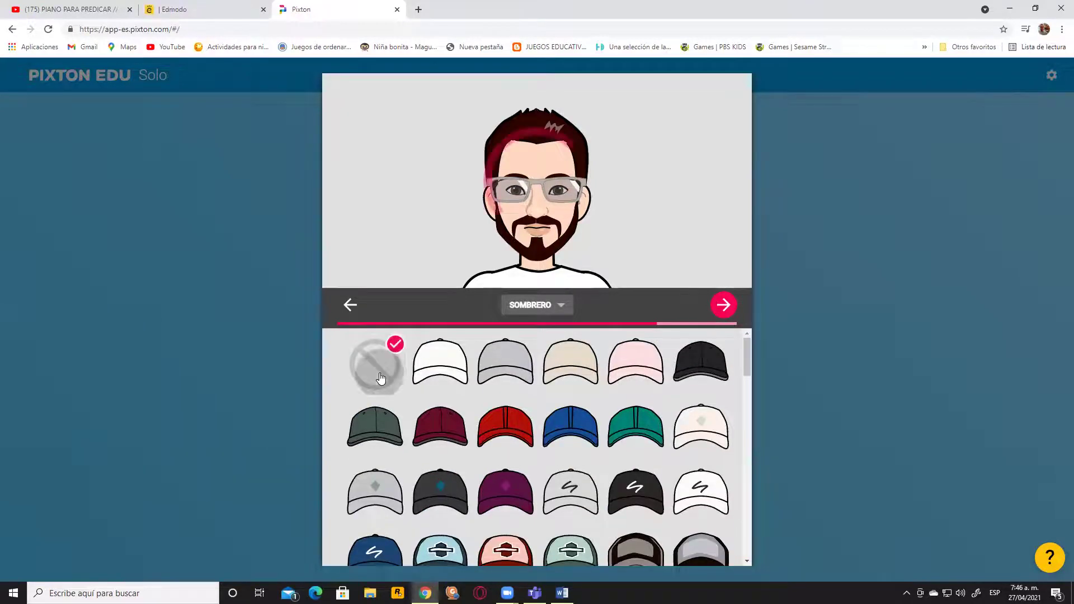
{"action": "left_click", "coordinate": [725, 307]}
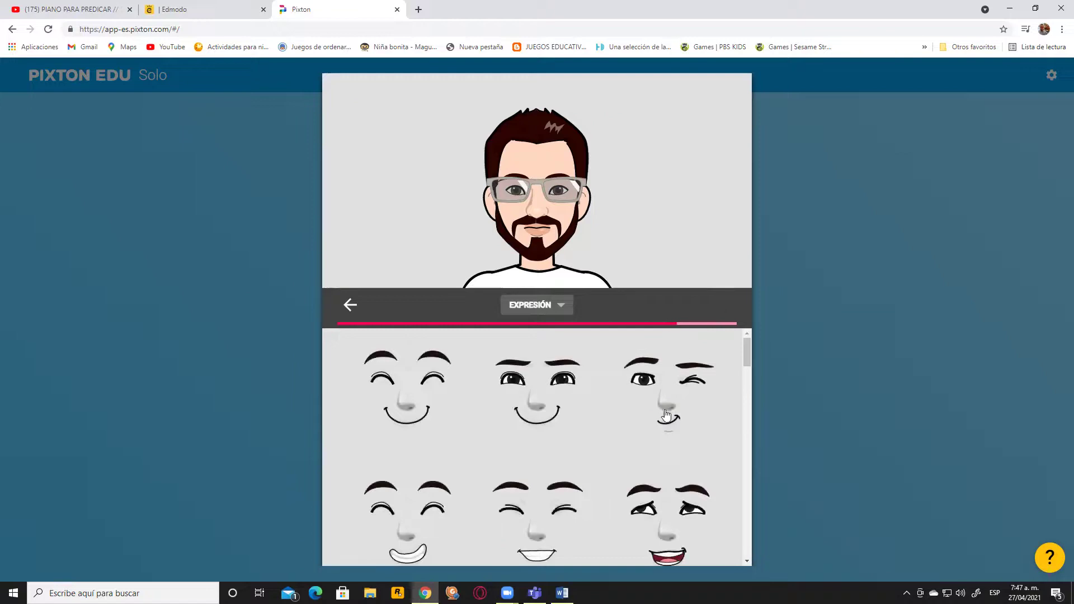
- Try several expressions on the avatar, including the wink, the open-eyed toothy grin and the closed-eye smile
{"action": "left_click", "coordinate": [659, 394]}
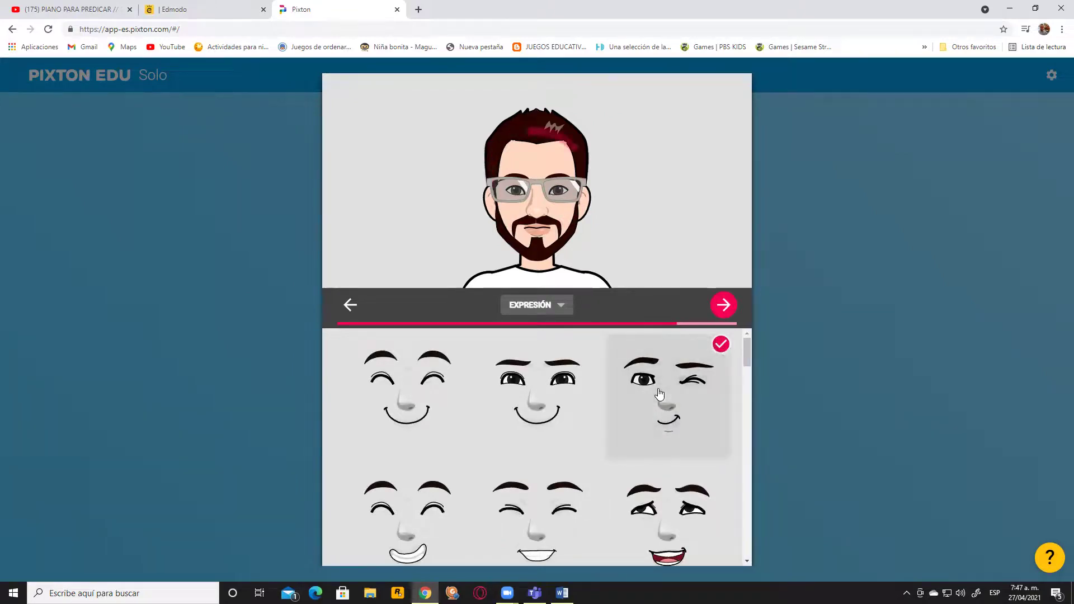
{"action": "scroll", "coordinate": [638, 406], "scroll_direction": "down", "scroll_amount": 5}
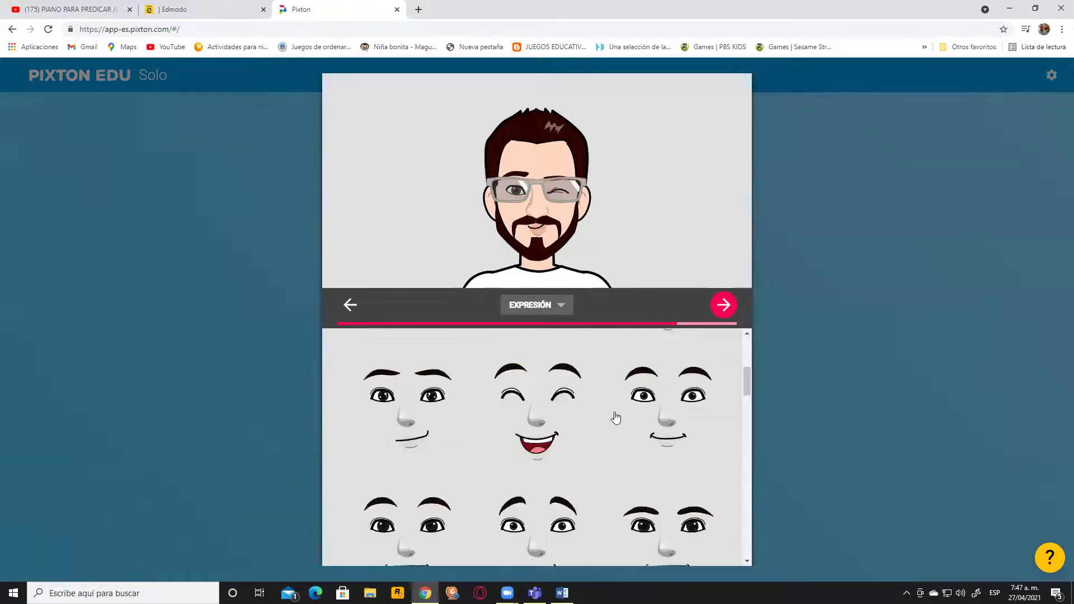
{"action": "left_click", "coordinate": [554, 409]}
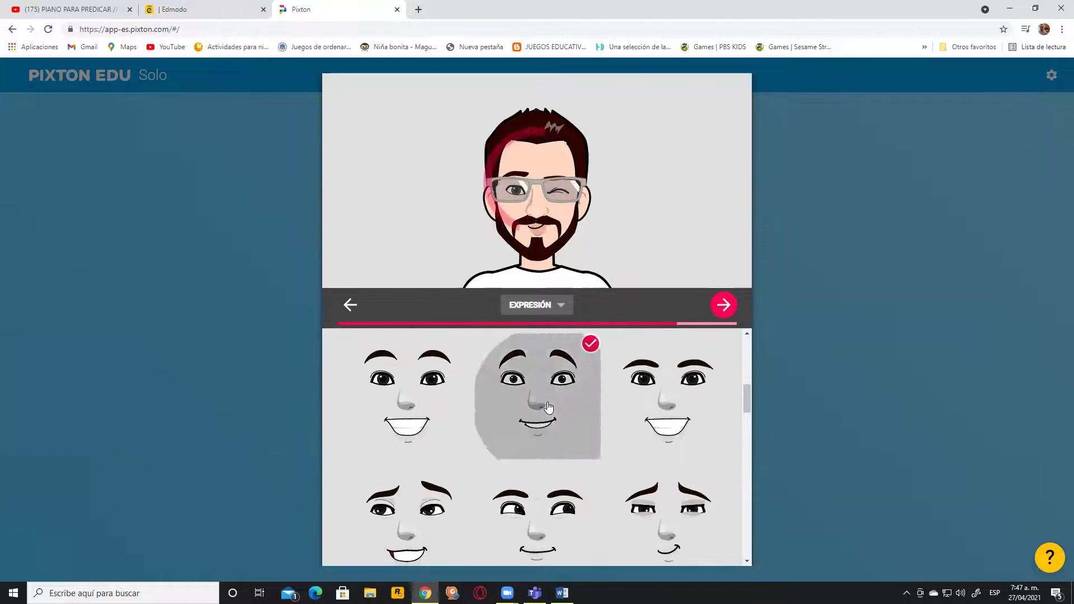
{"action": "left_click", "coordinate": [676, 402]}
{"action": "scroll", "coordinate": [641, 409], "scroll_direction": "up", "scroll_amount": 6}
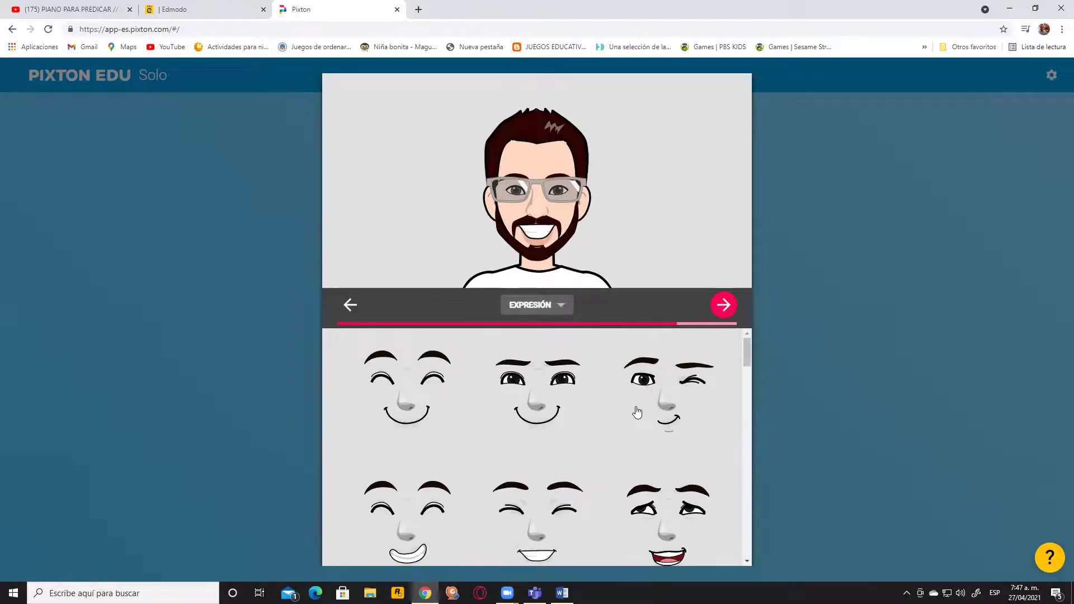
{"action": "left_click", "coordinate": [411, 396]}
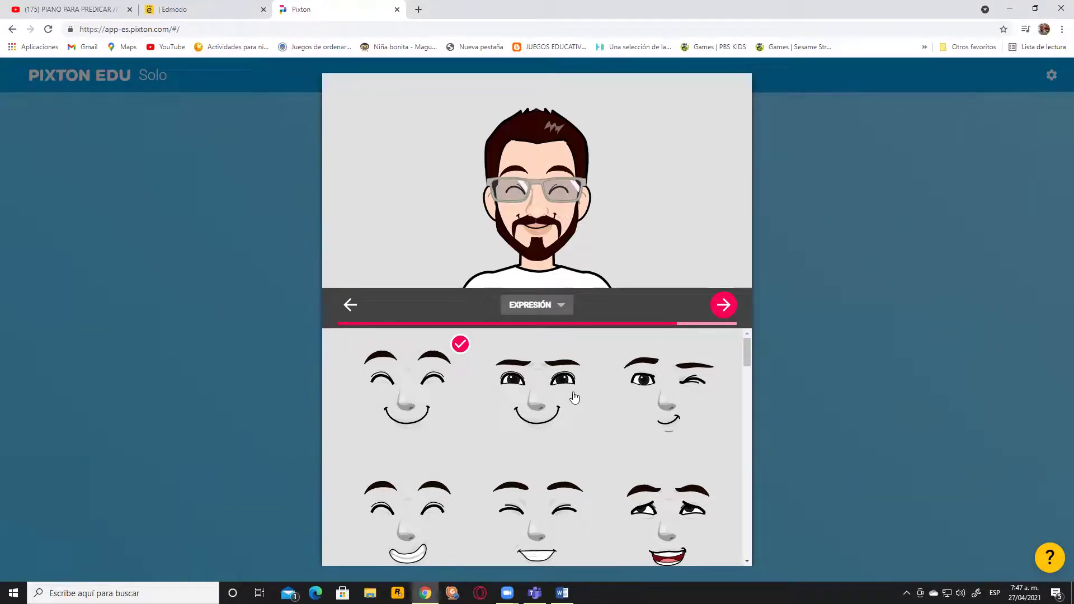
- Give the avatar the closed-eye expression with a toothy smile and continue to the clothing
{"action": "scroll", "coordinate": [582, 414], "scroll_direction": "down", "scroll_amount": 3}
{"action": "left_click", "coordinate": [555, 375]}
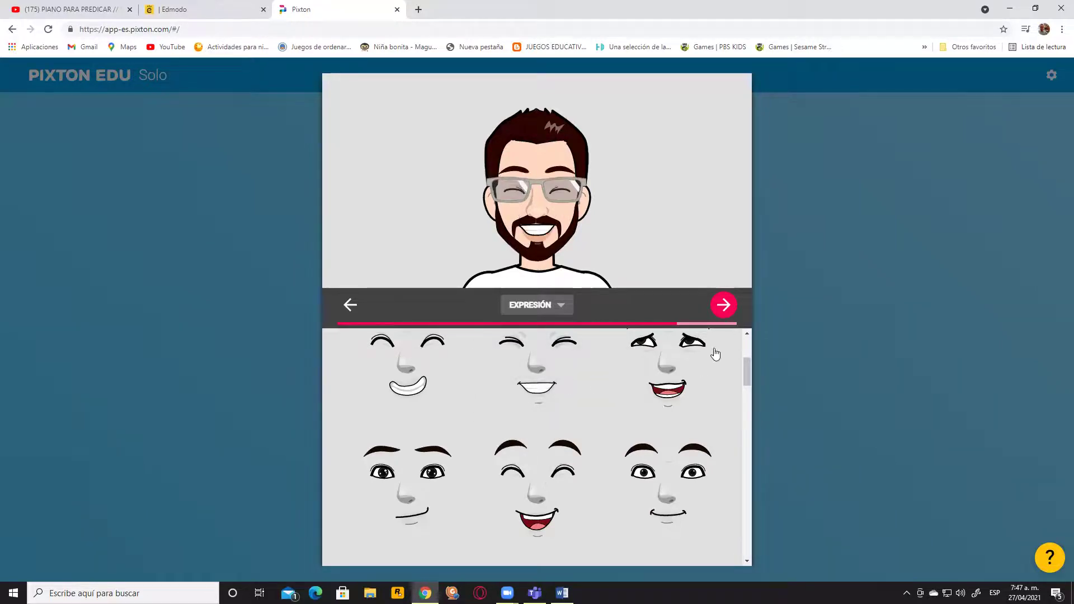
{"action": "left_click", "coordinate": [732, 314]}
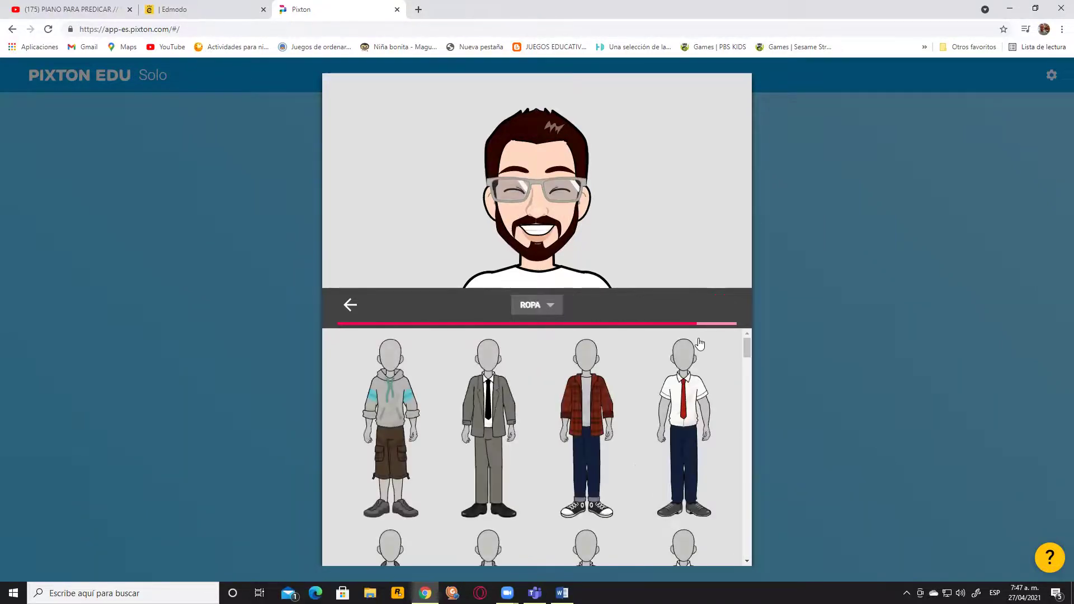
- Look through the outfits and dress the avatar in the white V-neck T-shirt, black shorts and red trainers
{"action": "scroll", "coordinate": [666, 394], "scroll_direction": "down", "scroll_amount": 4}
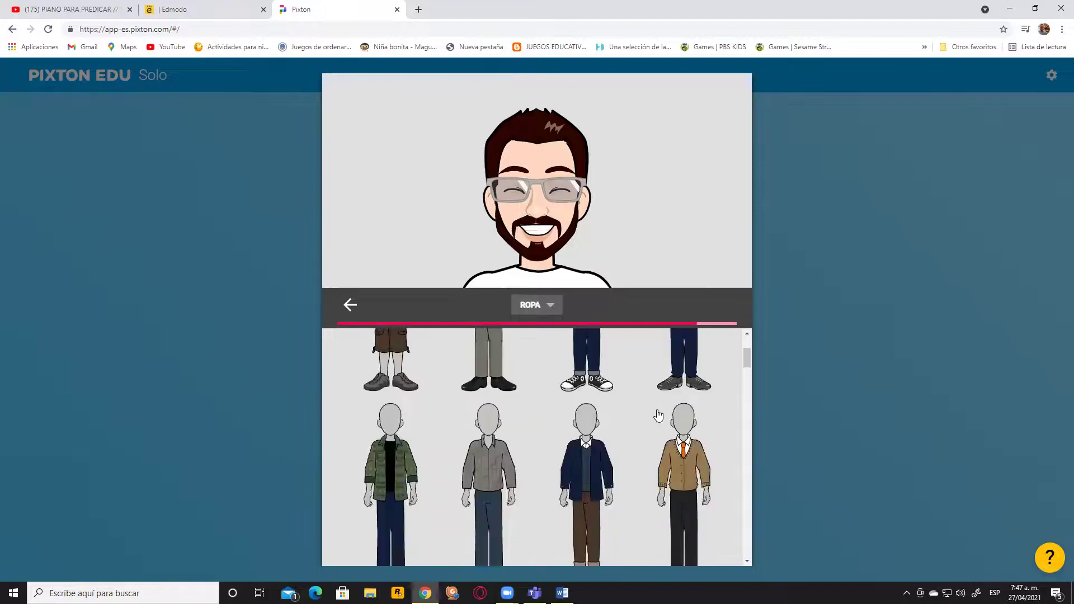
{"action": "scroll", "coordinate": [658, 421], "scroll_direction": "up", "scroll_amount": 1}
{"action": "scroll", "coordinate": [658, 420], "scroll_direction": "down", "scroll_amount": 4}
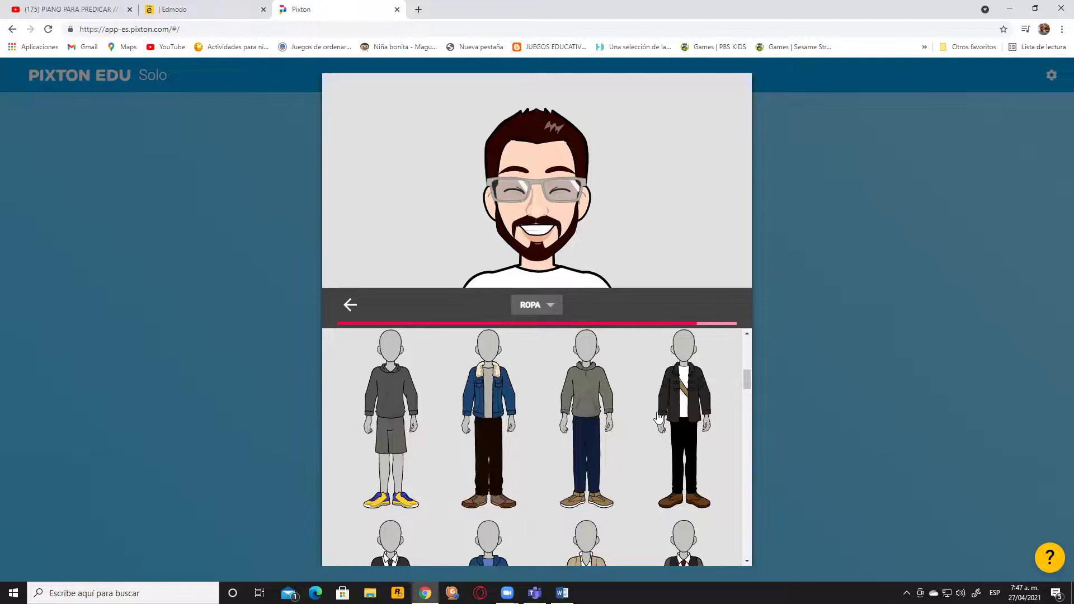
{"action": "scroll", "coordinate": [659, 416], "scroll_direction": "down", "scroll_amount": 3}
{"action": "scroll", "coordinate": [659, 415], "scroll_direction": "down", "scroll_amount": 3}
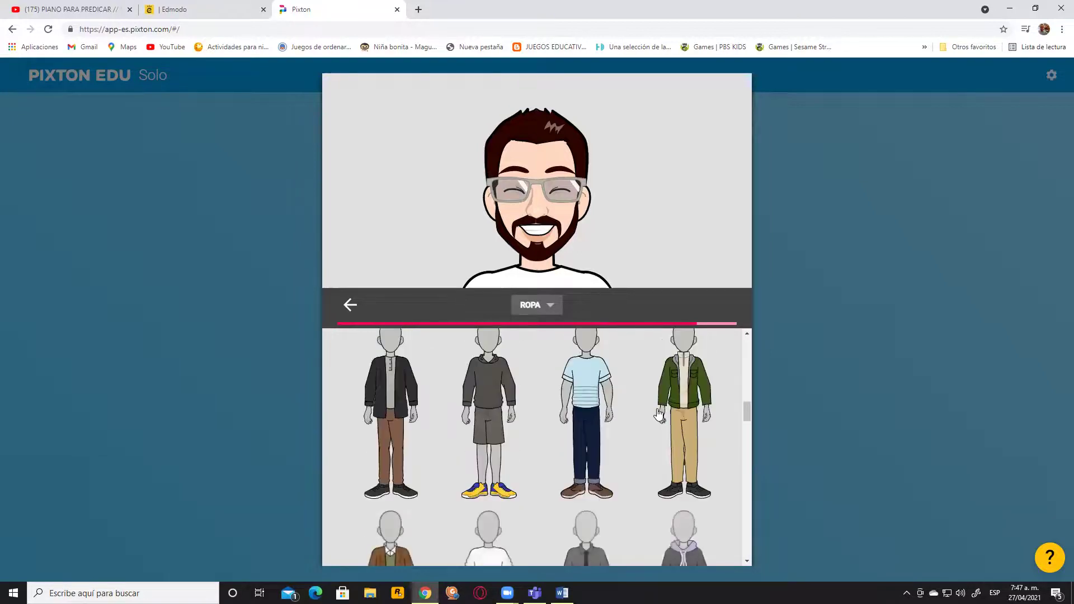
{"action": "scroll", "coordinate": [666, 428], "scroll_direction": "down", "scroll_amount": 5}
{"action": "scroll", "coordinate": [674, 444], "scroll_direction": "down", "scroll_amount": 5}
{"action": "scroll", "coordinate": [674, 450], "scroll_direction": "up", "scroll_amount": 2}
{"action": "scroll", "coordinate": [673, 449], "scroll_direction": "down", "scroll_amount": 2}
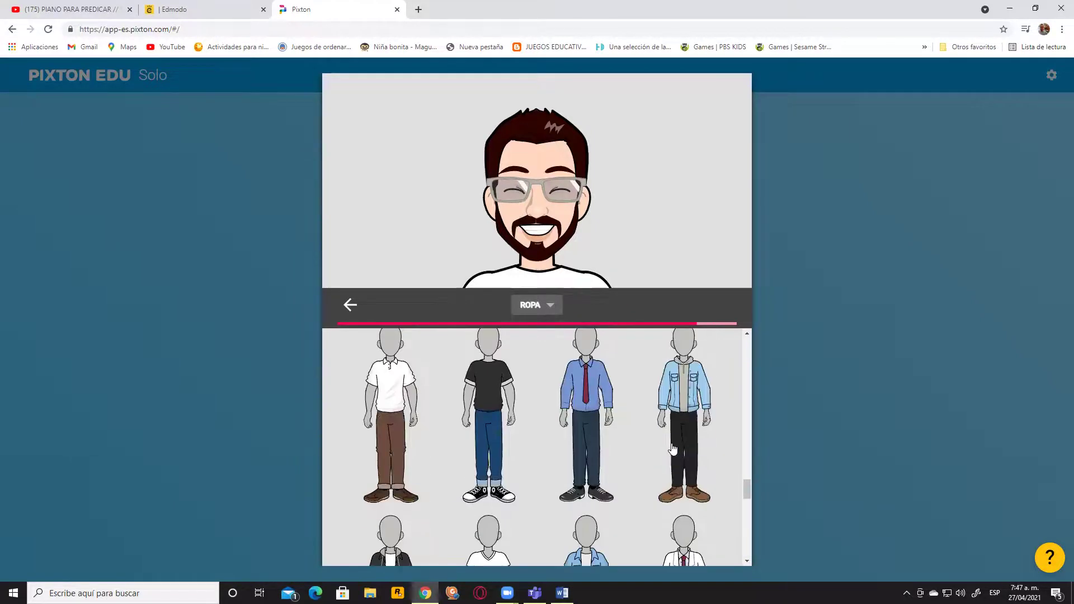
{"action": "scroll", "coordinate": [702, 468], "scroll_direction": "down", "scroll_amount": 3}
{"action": "scroll", "coordinate": [637, 448], "scroll_direction": "up", "scroll_amount": 1}
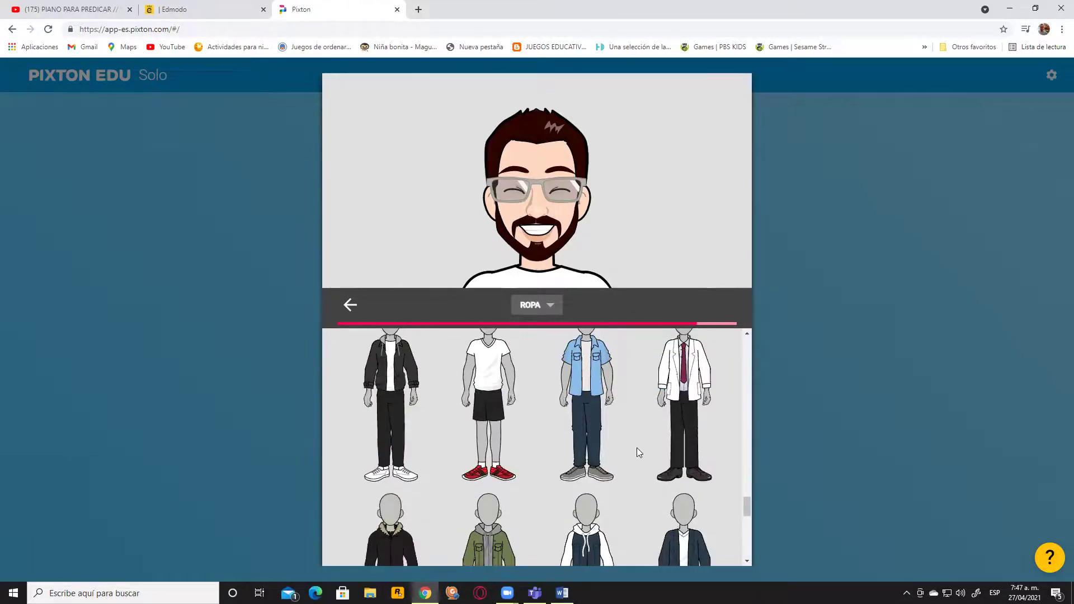
{"action": "left_click", "coordinate": [506, 397]}
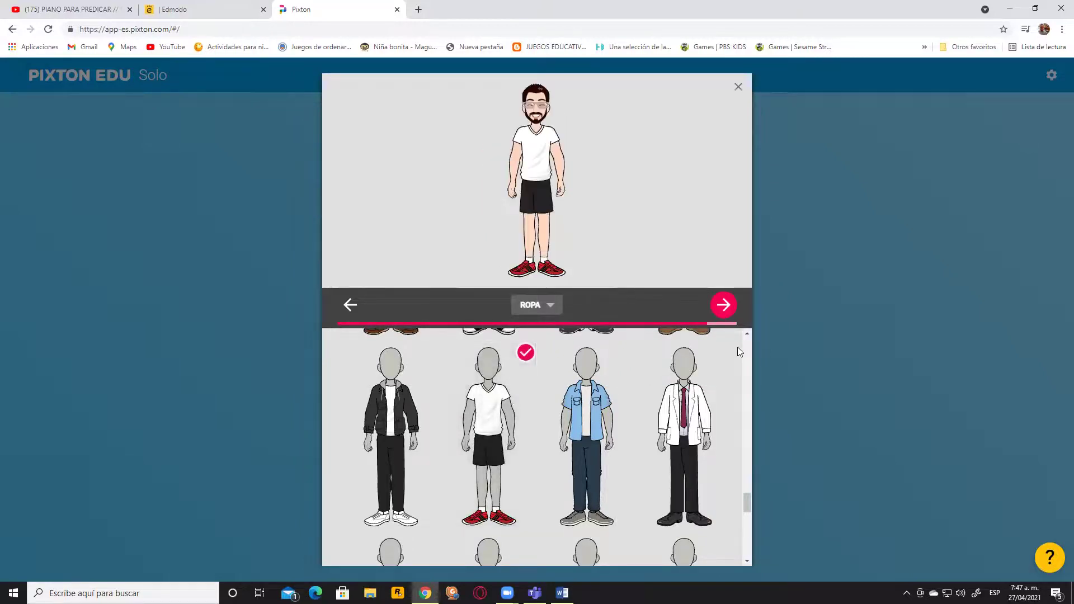
{"action": "left_click", "coordinate": [723, 306]}
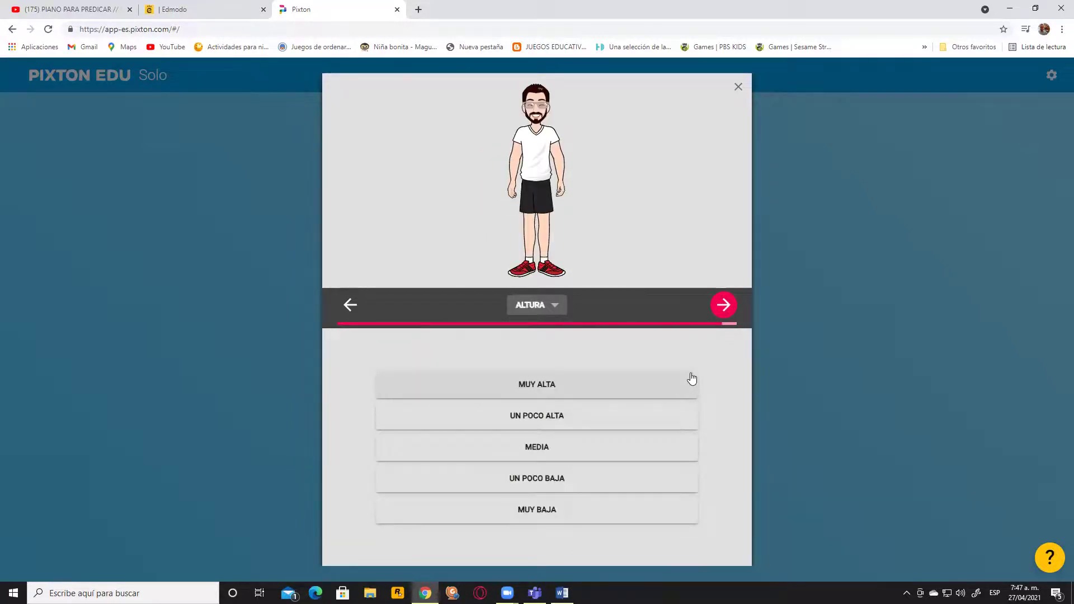
- Set the avatar's height to Media, give it the thumbs-up pose and finish it
{"action": "left_click", "coordinate": [584, 460]}
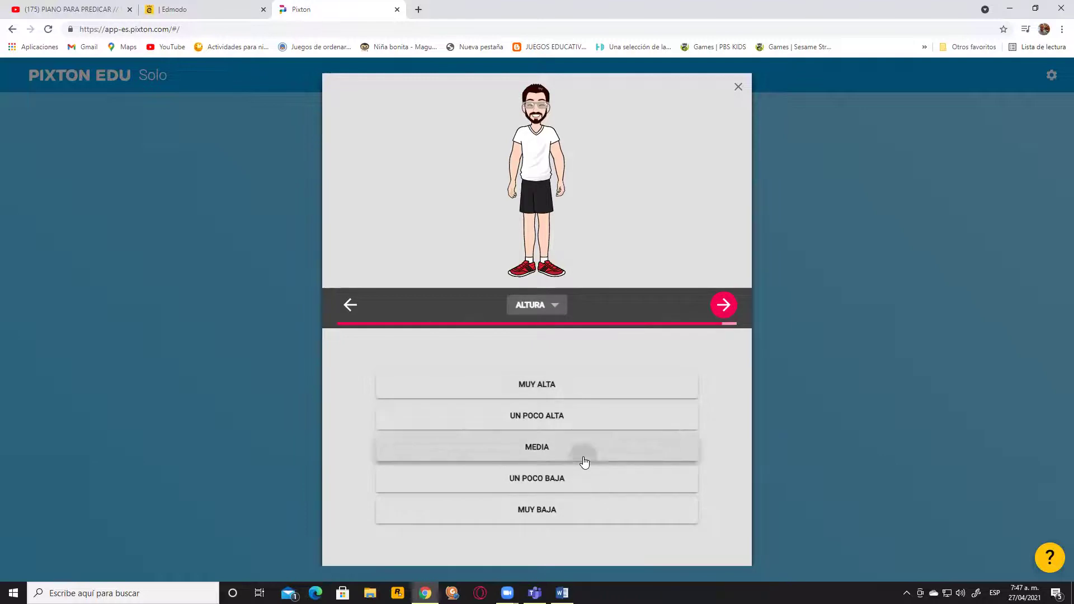
{"action": "left_click", "coordinate": [724, 306]}
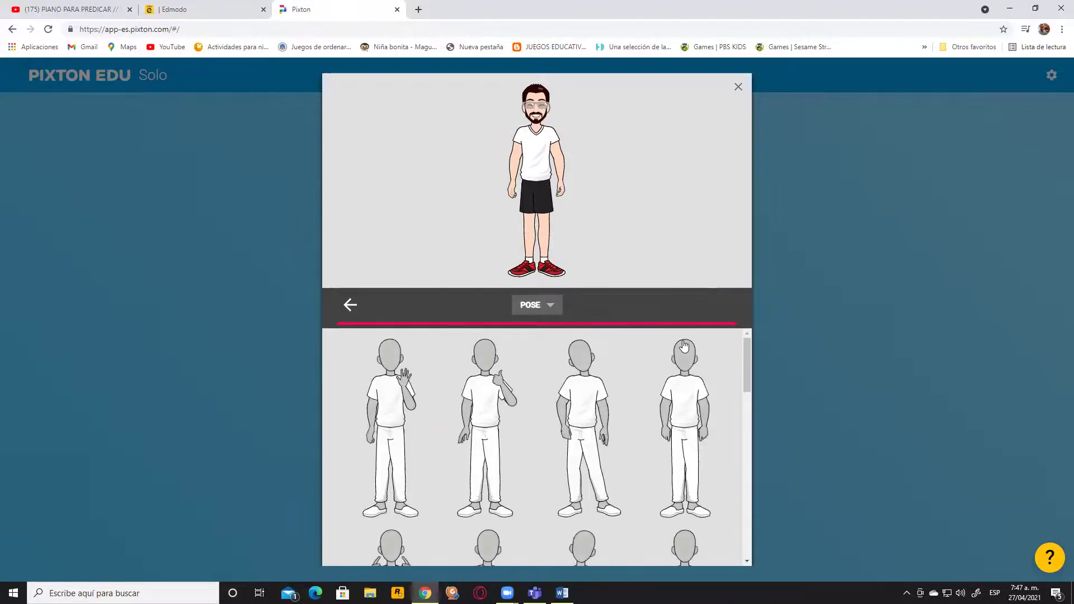
{"action": "left_click", "coordinate": [495, 409]}
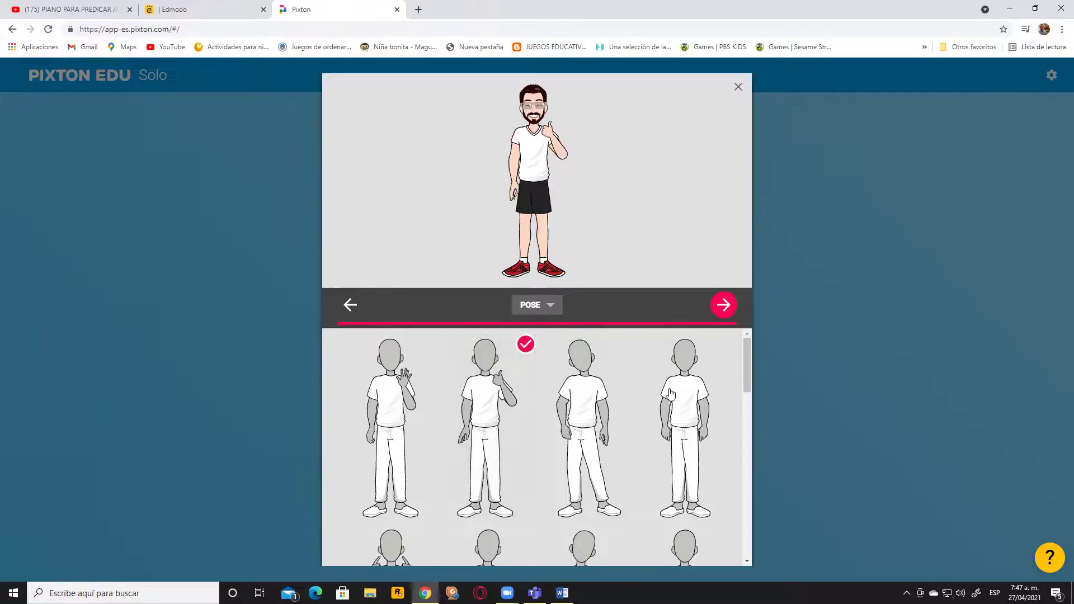
{"action": "left_click", "coordinate": [723, 305]}
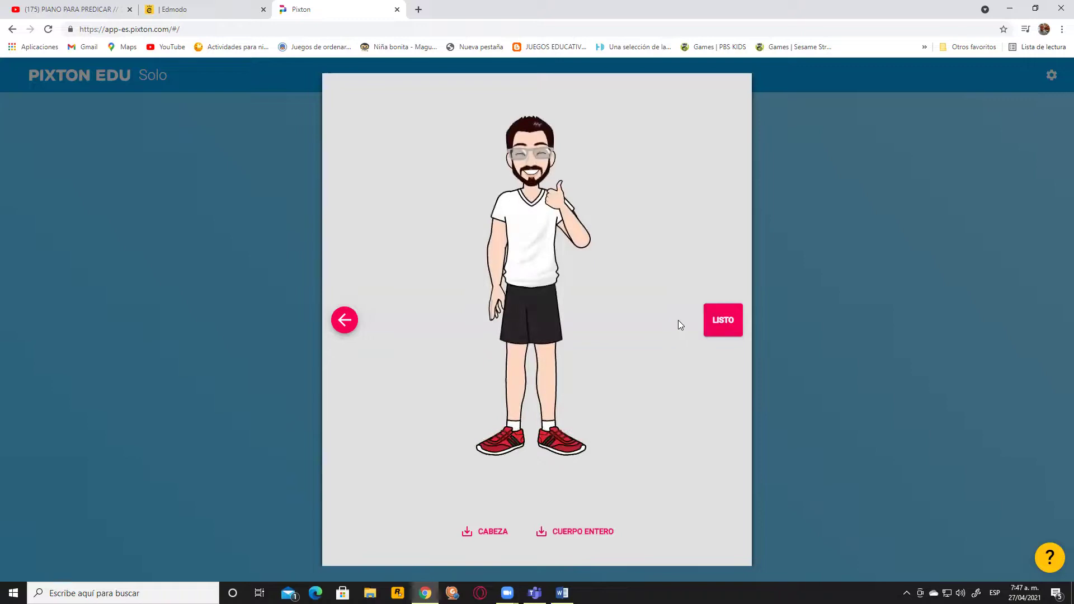
{"action": "left_click", "coordinate": [735, 331]}
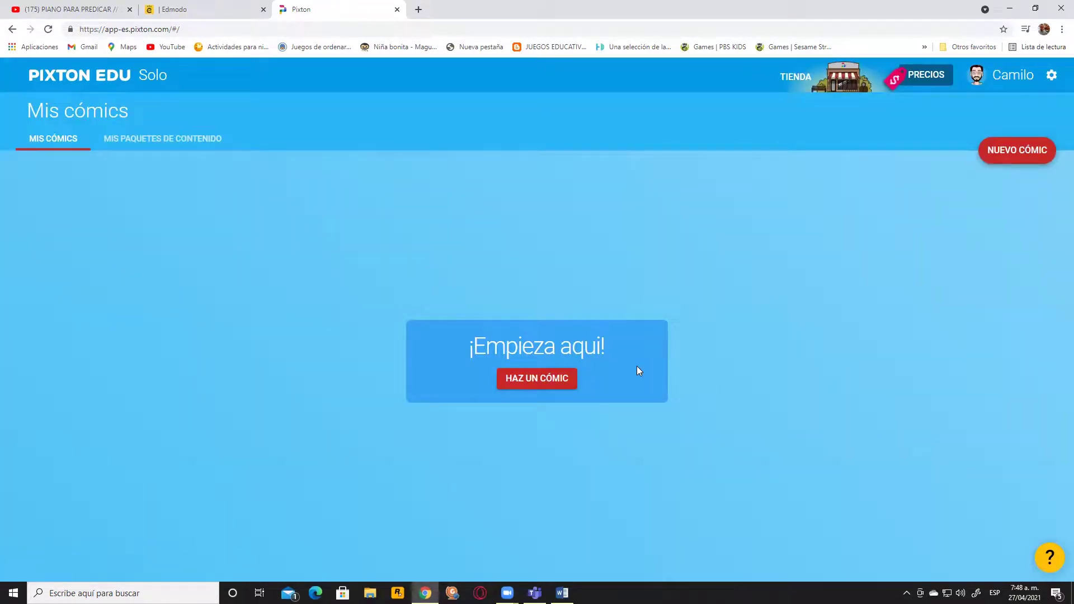
- Create a new comic titled "Un día como hoy", correcting the missing accent in "día"
{"action": "left_click", "coordinate": [562, 377]}
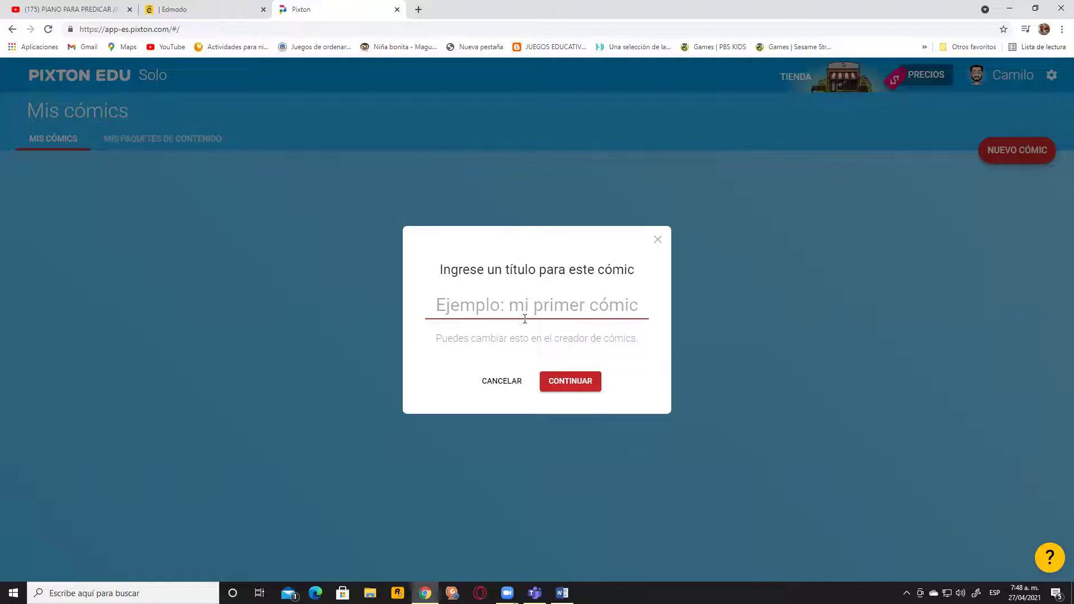
{"action": "type", "text": "U"}
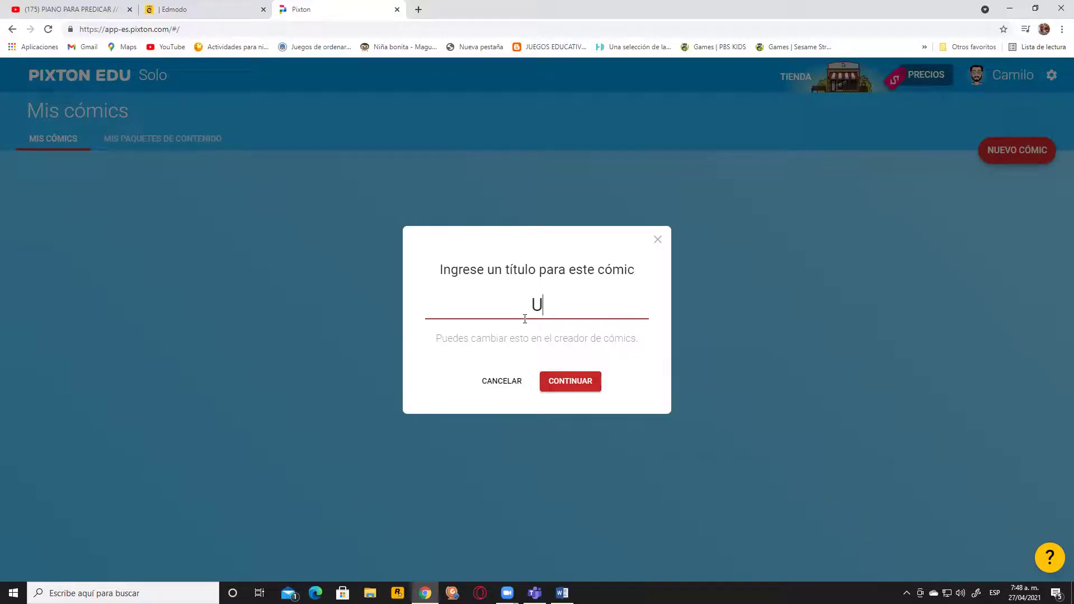
{"action": "type", "text": "n dia como hoy"}
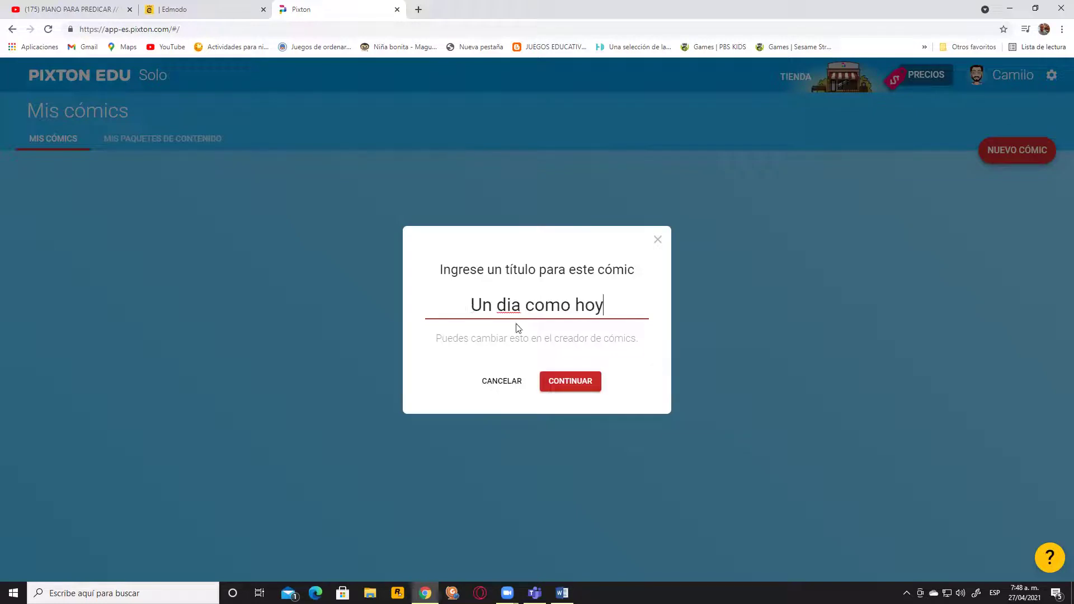
{"action": "right_click", "coordinate": [512, 296]}
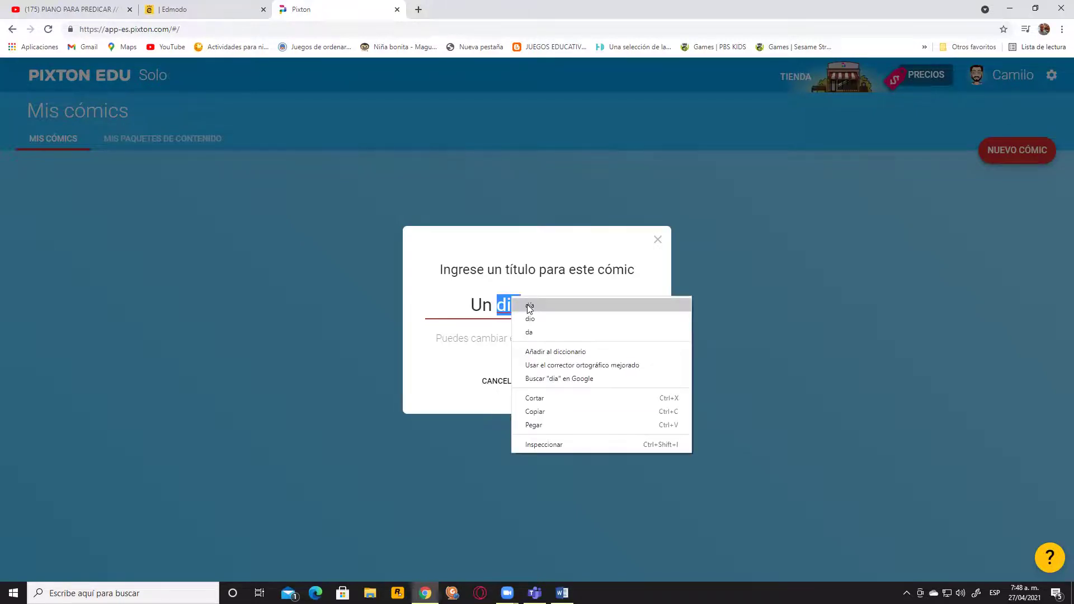
{"action": "left_click", "coordinate": [528, 307]}
{"action": "left_click", "coordinate": [594, 387]}
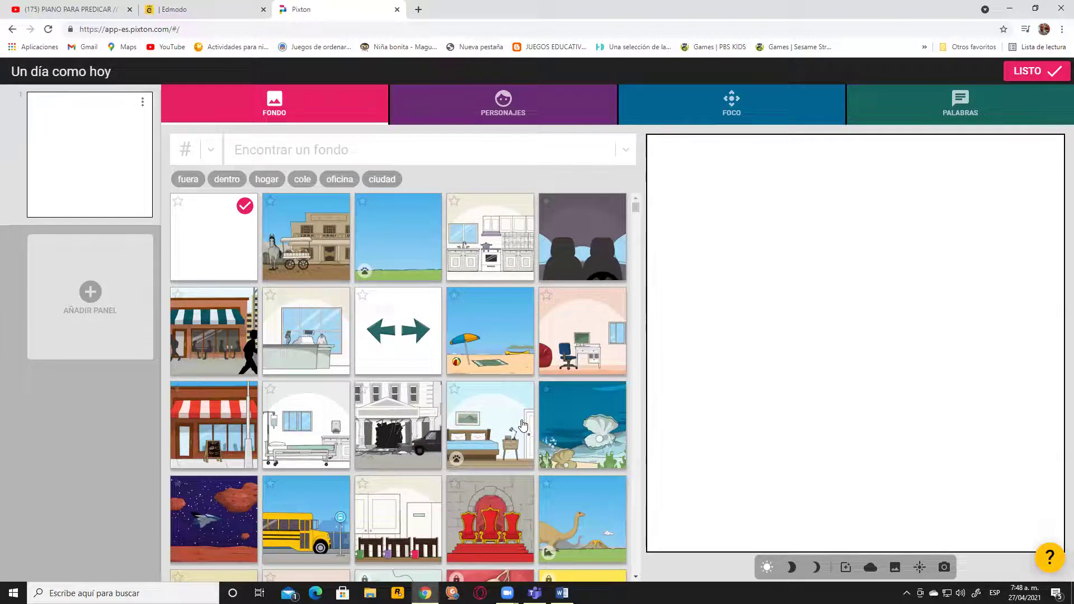
- Look through the backgrounds, including a locked forest scene, and set the gym with the basketball hoop as the panel's background
{"action": "scroll", "coordinate": [481, 433], "scroll_direction": "down", "scroll_amount": 6}
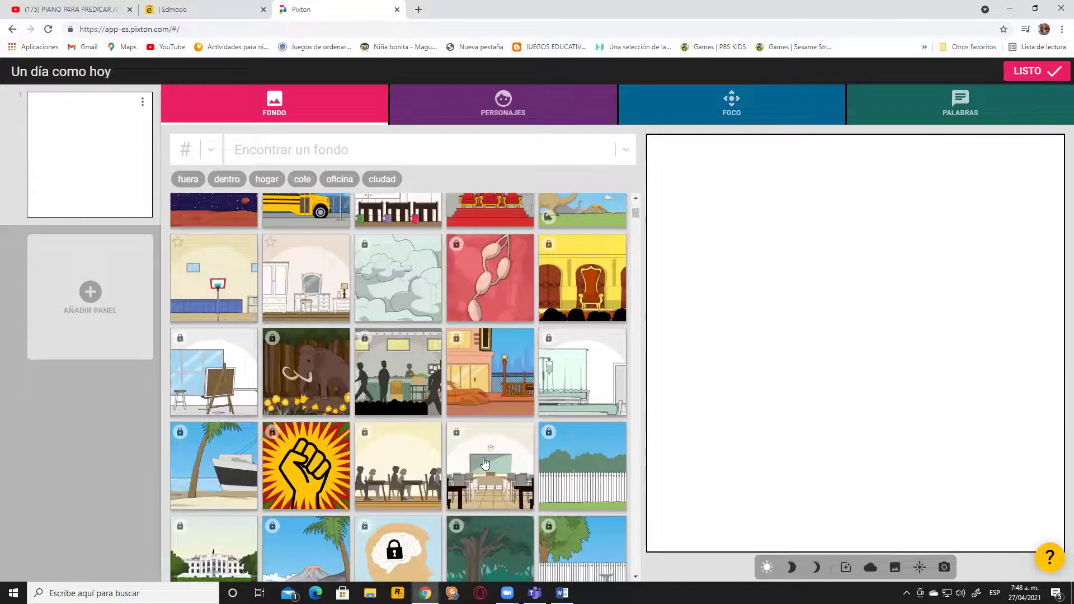
{"action": "scroll", "coordinate": [485, 463], "scroll_direction": "down", "scroll_amount": 4}
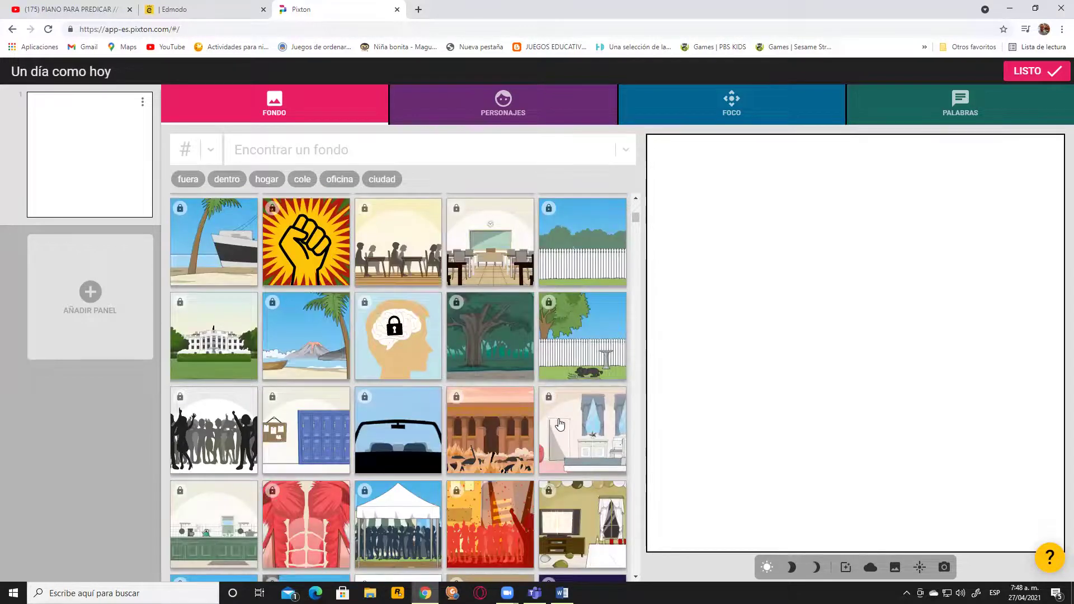
{"action": "left_click", "coordinate": [469, 333]}
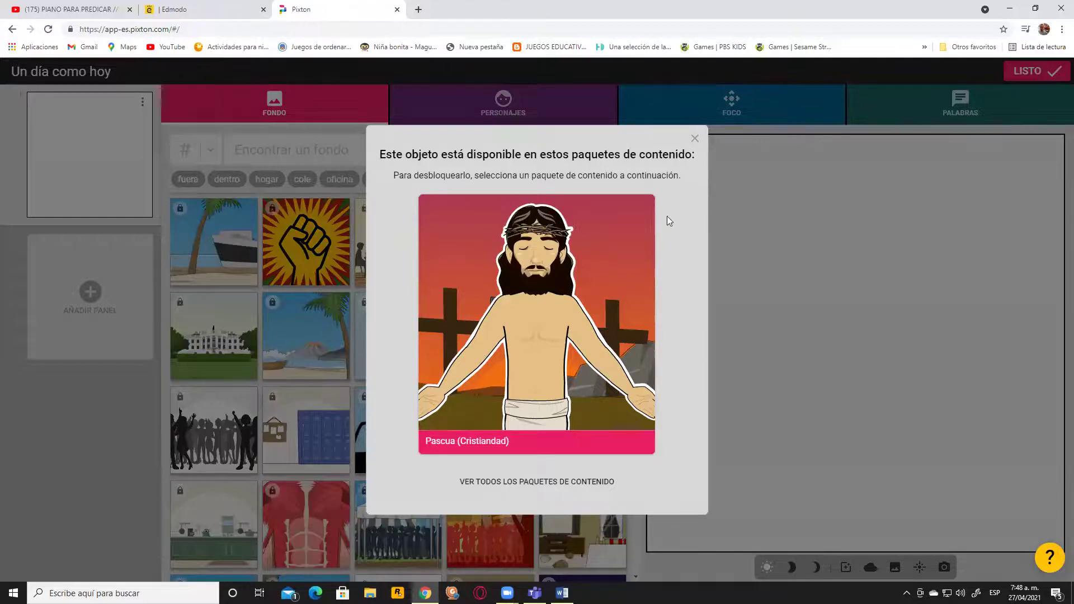
{"action": "left_click", "coordinate": [695, 139]}
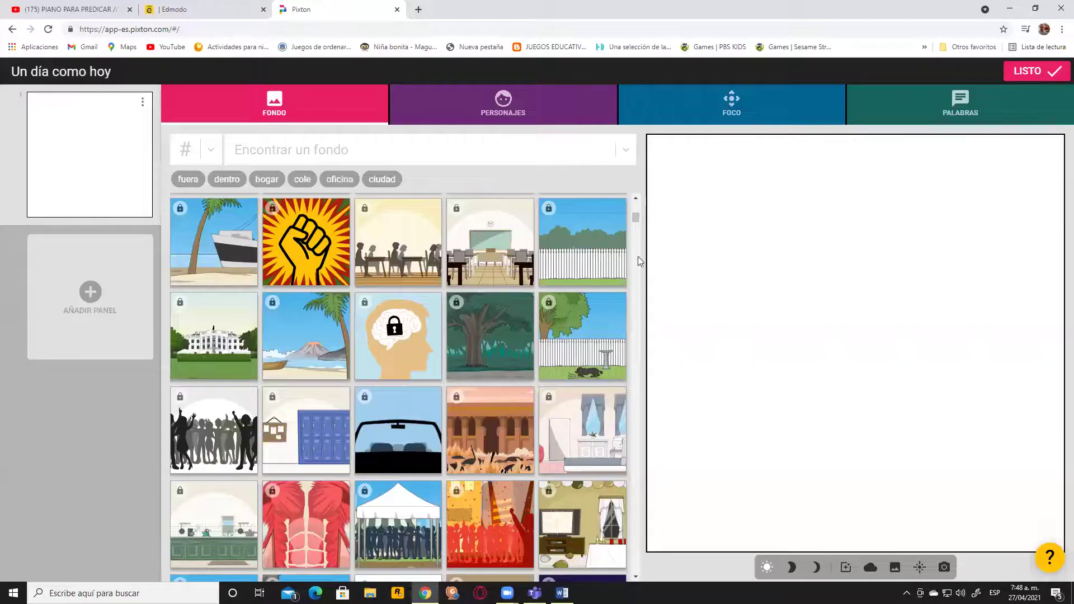
{"action": "scroll", "coordinate": [576, 370], "scroll_direction": "up", "scroll_amount": 4}
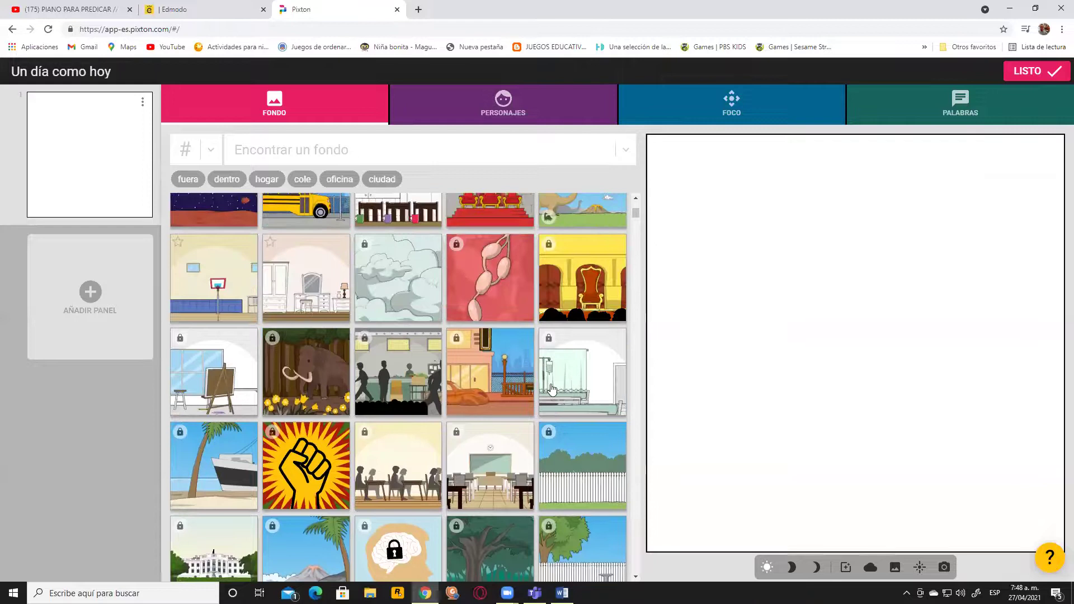
{"action": "scroll", "coordinate": [551, 389], "scroll_direction": "up", "scroll_amount": 3}
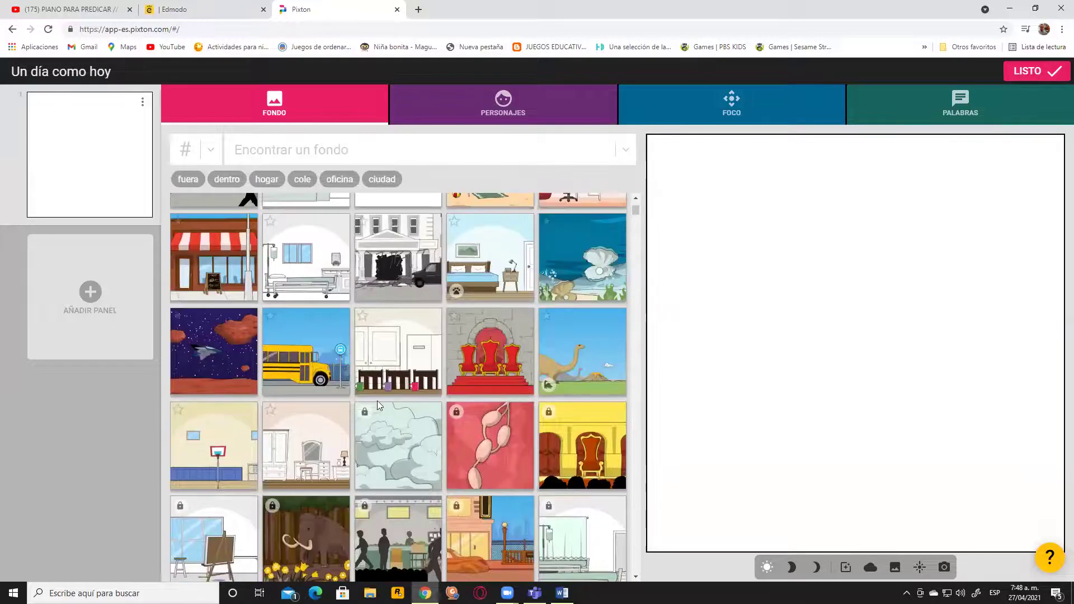
{"action": "left_click", "coordinate": [209, 437]}
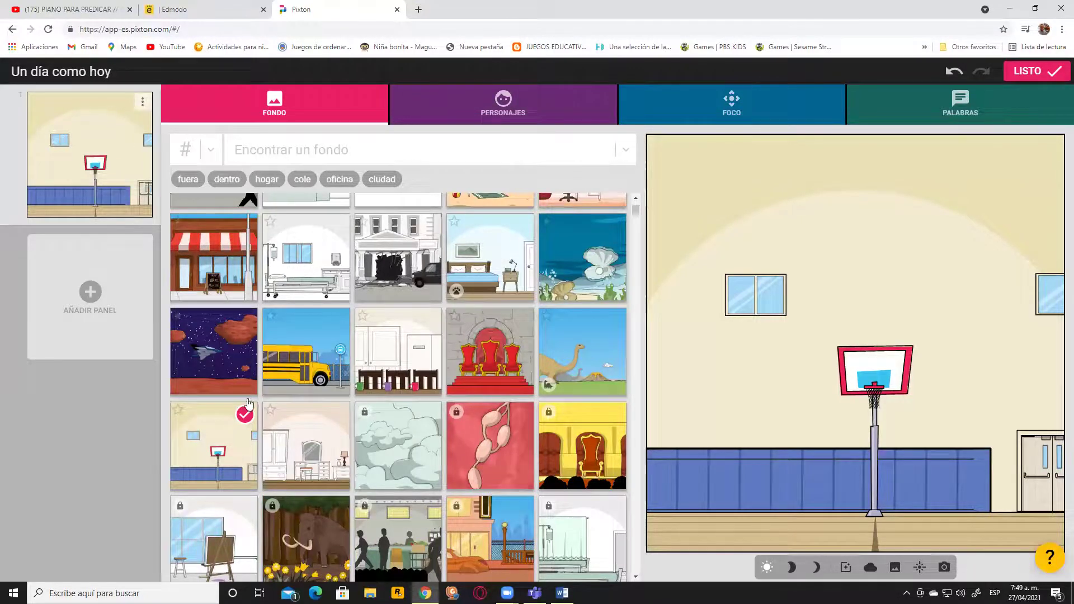
{"action": "left_click", "coordinate": [318, 149]}
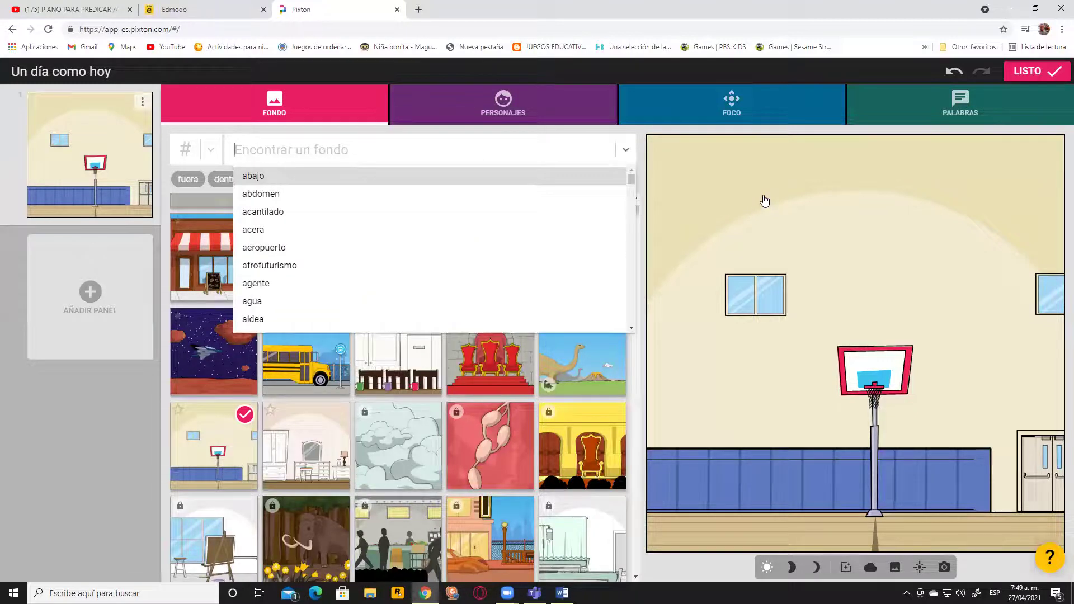
{"action": "left_click", "coordinate": [733, 215]}
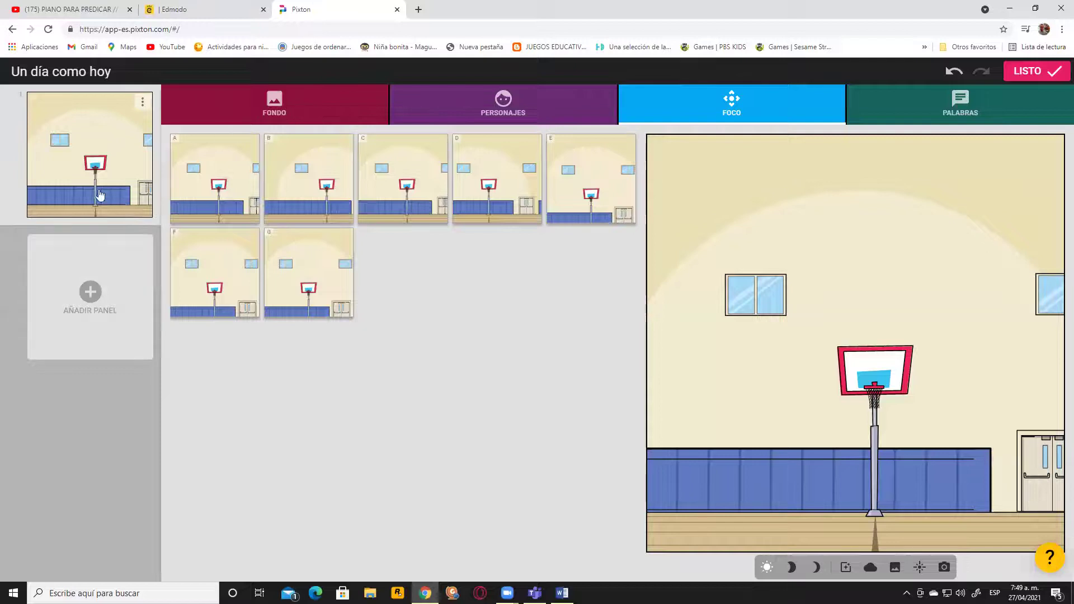
{"action": "left_click", "coordinate": [89, 176]}
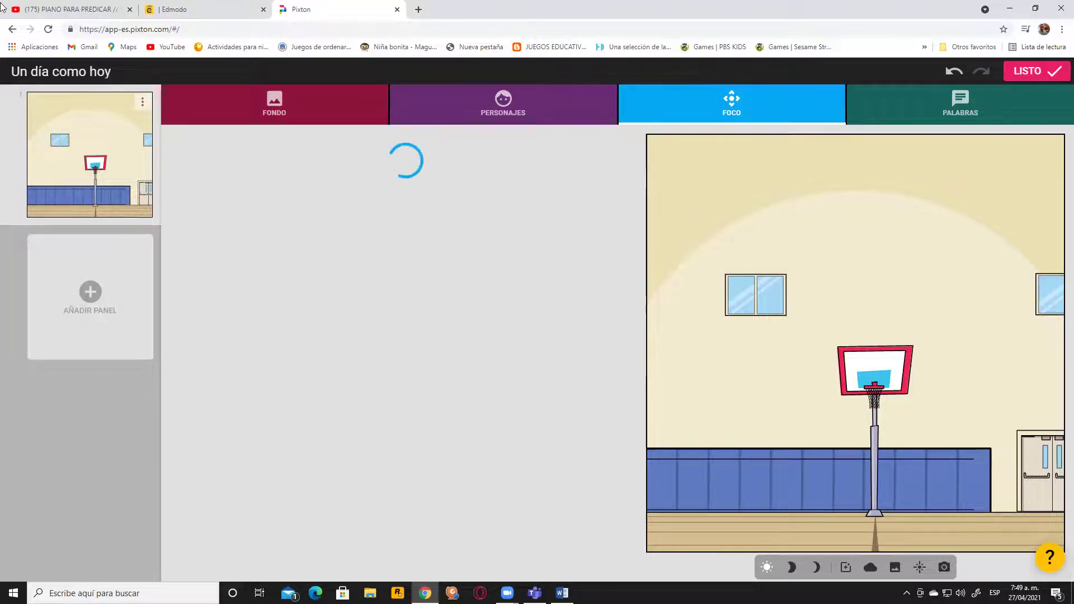
- Add a second panel to the comic and delete it again
{"action": "left_click", "coordinate": [90, 292]}
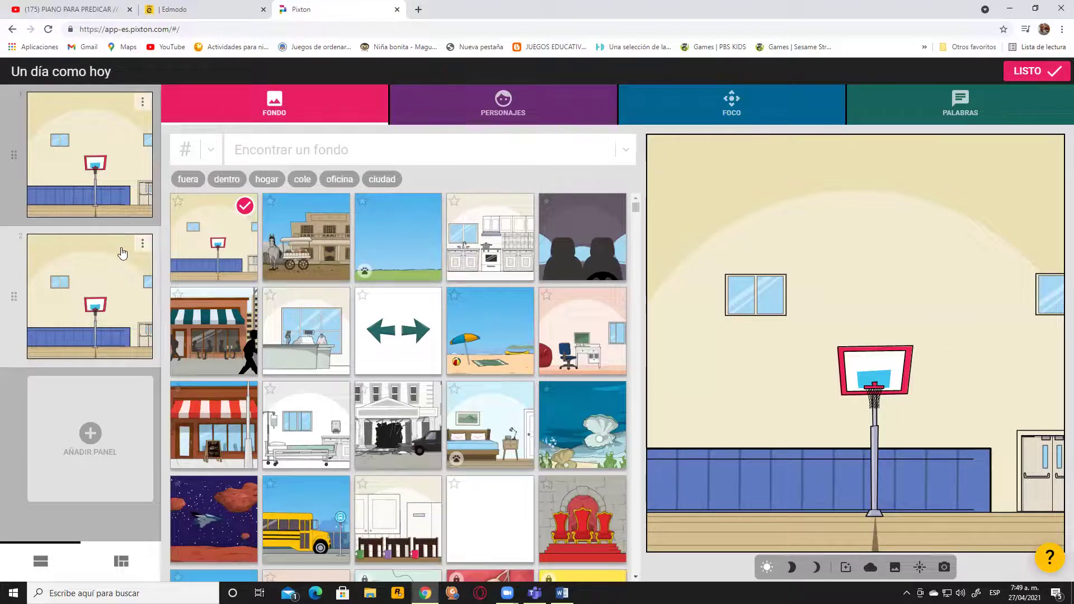
{"action": "left_click", "coordinate": [143, 243]}
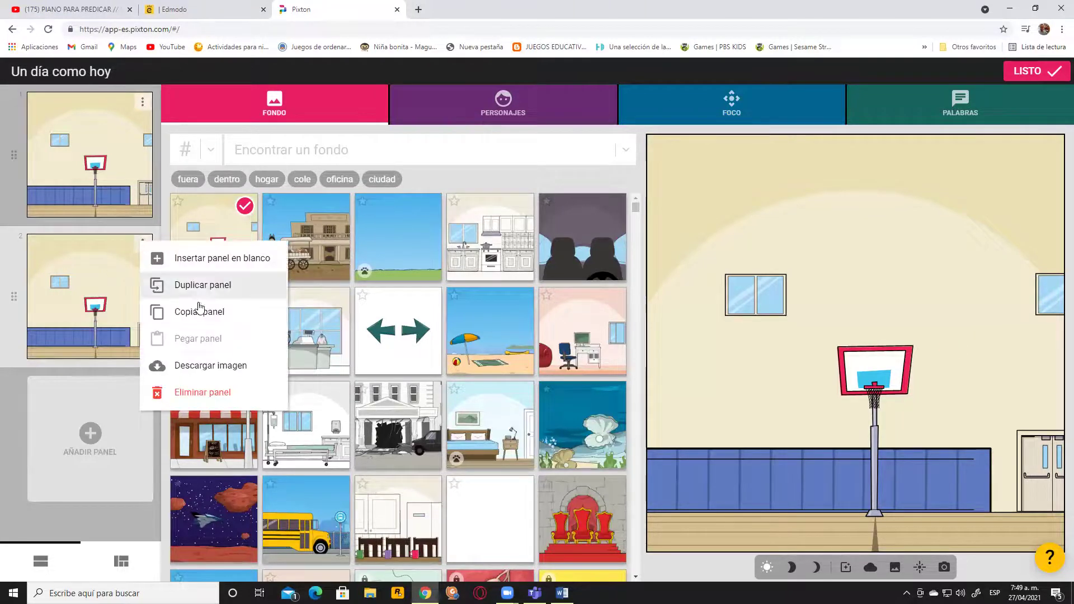
{"action": "left_click", "coordinate": [199, 394]}
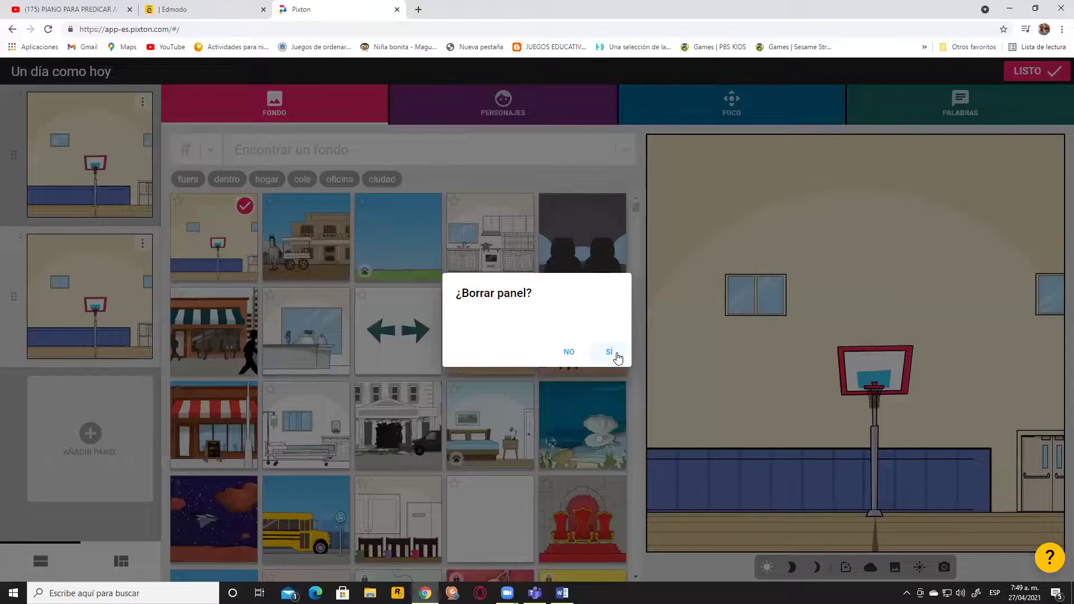
{"action": "left_click", "coordinate": [610, 352]}
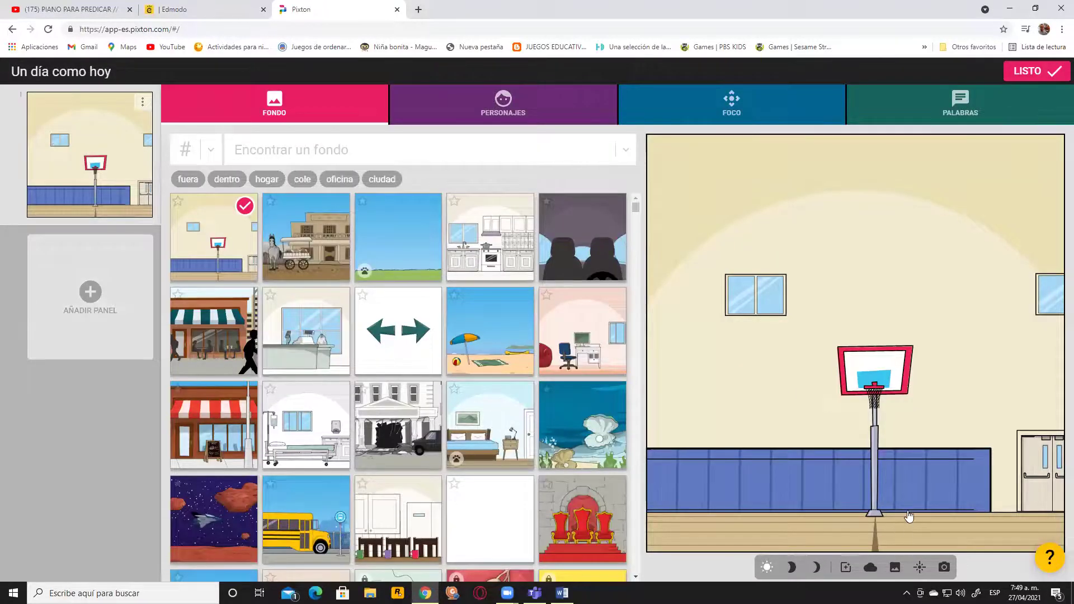
- Place the personal bearded avatar in the gym panel
{"action": "left_click", "coordinate": [537, 112]}
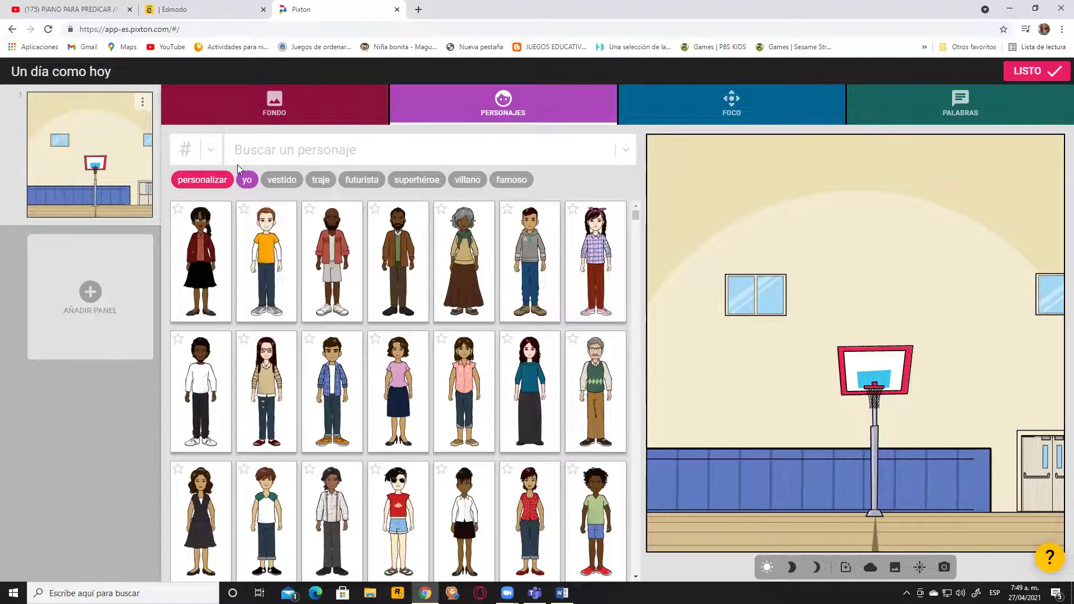
{"action": "left_click", "coordinate": [246, 180]}
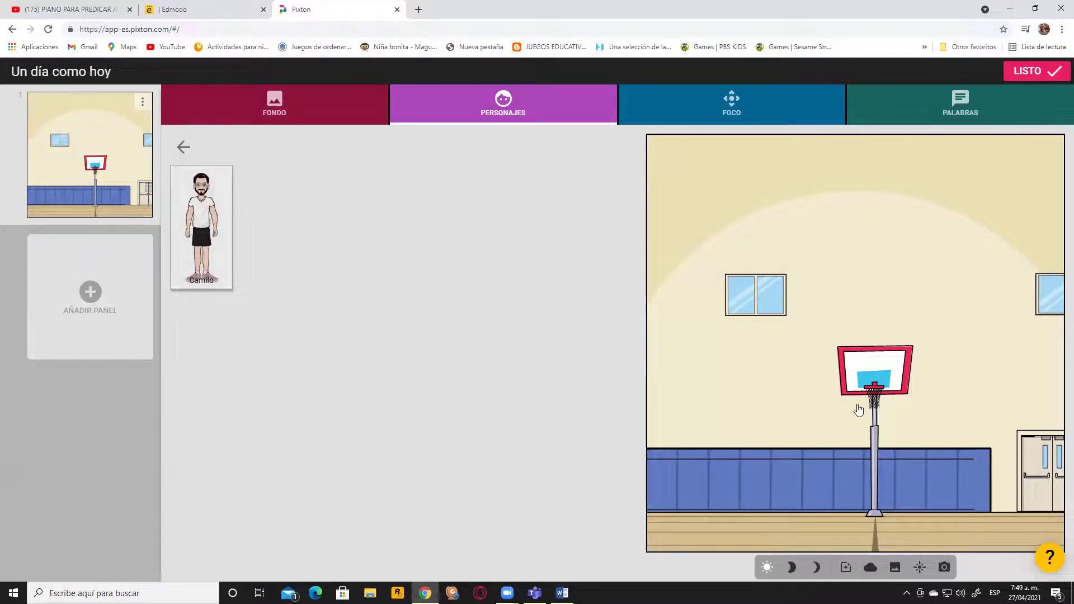
{"action": "left_click", "coordinate": [203, 220]}
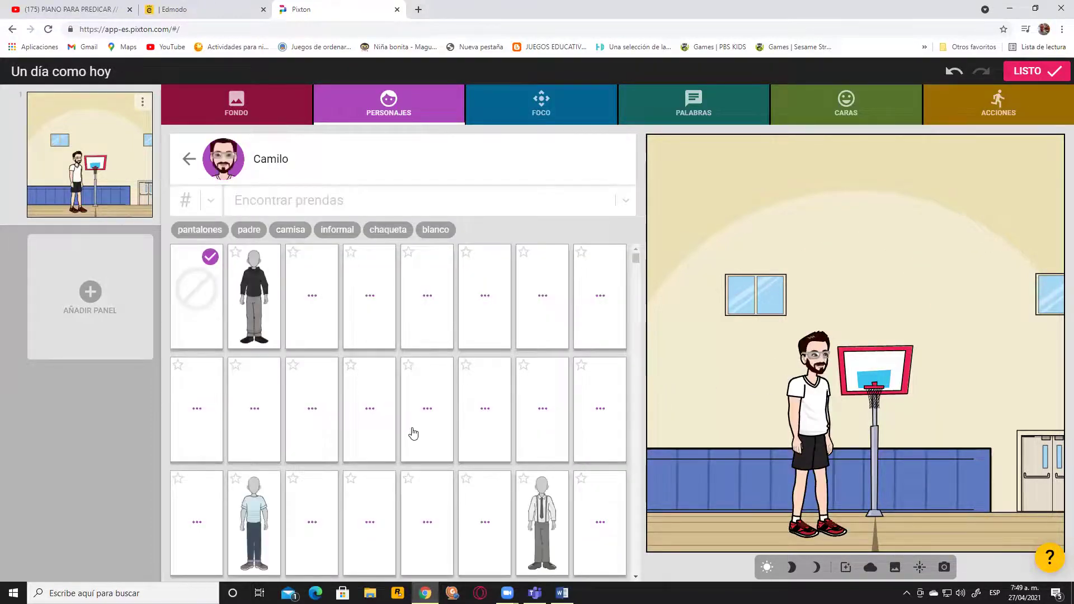
- Examine the outfits offered for the avatar, including the locked ones, and check which content packs contain the red T-shirt outfit
{"action": "scroll", "coordinate": [414, 428], "scroll_direction": "down", "scroll_amount": 1}
{"action": "scroll", "coordinate": [415, 427], "scroll_direction": "down", "scroll_amount": 10}
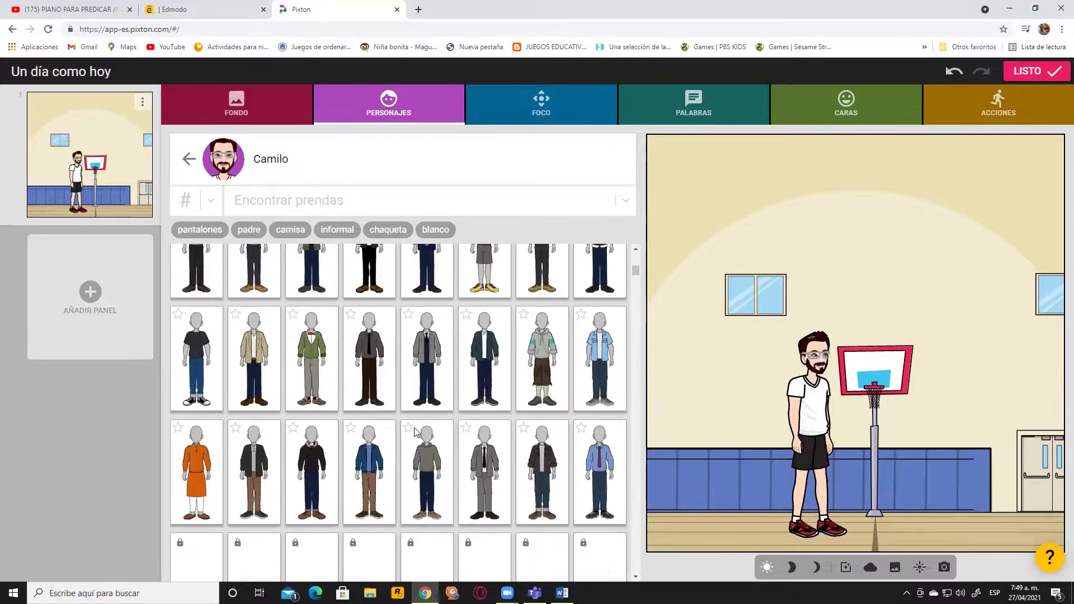
{"action": "scroll", "coordinate": [414, 436], "scroll_direction": "down", "scroll_amount": 2}
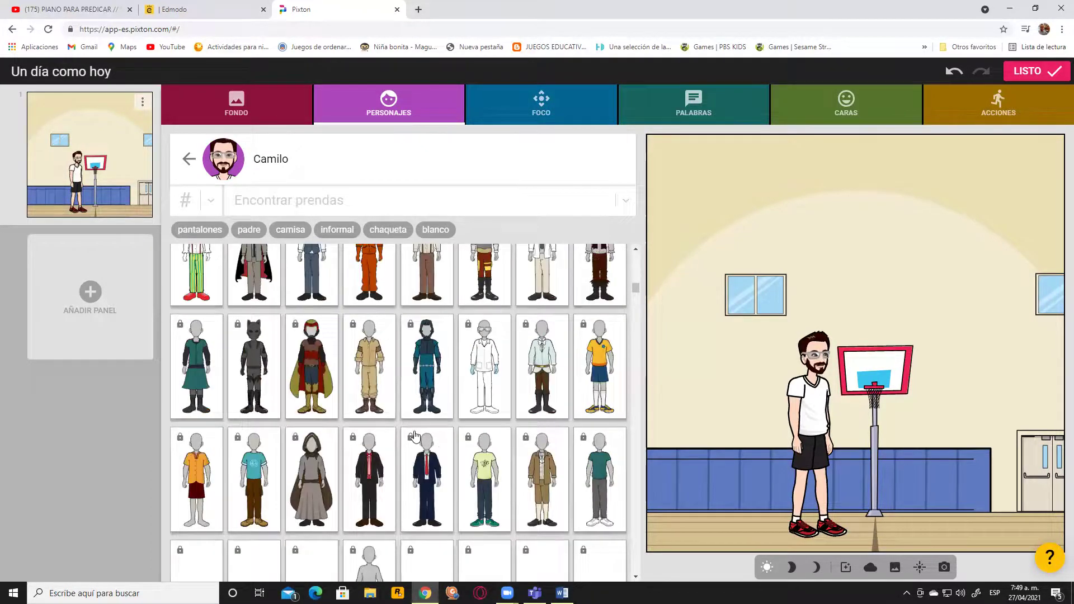
{"action": "scroll", "coordinate": [428, 437], "scroll_direction": "down", "scroll_amount": 1}
{"action": "scroll", "coordinate": [429, 438], "scroll_direction": "down", "scroll_amount": 2}
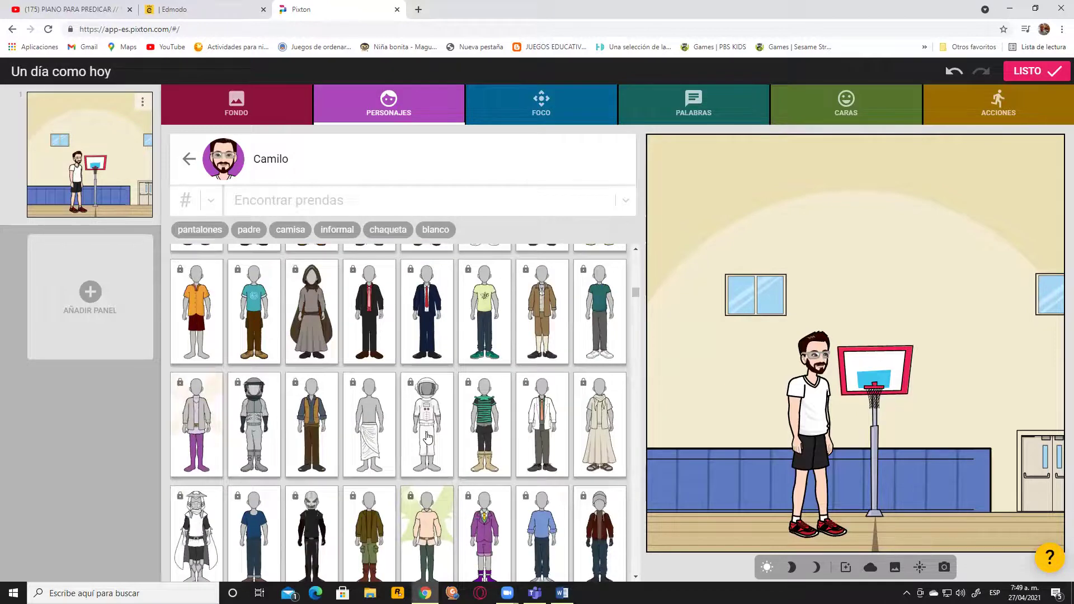
{"action": "scroll", "coordinate": [428, 438], "scroll_direction": "down", "scroll_amount": 2}
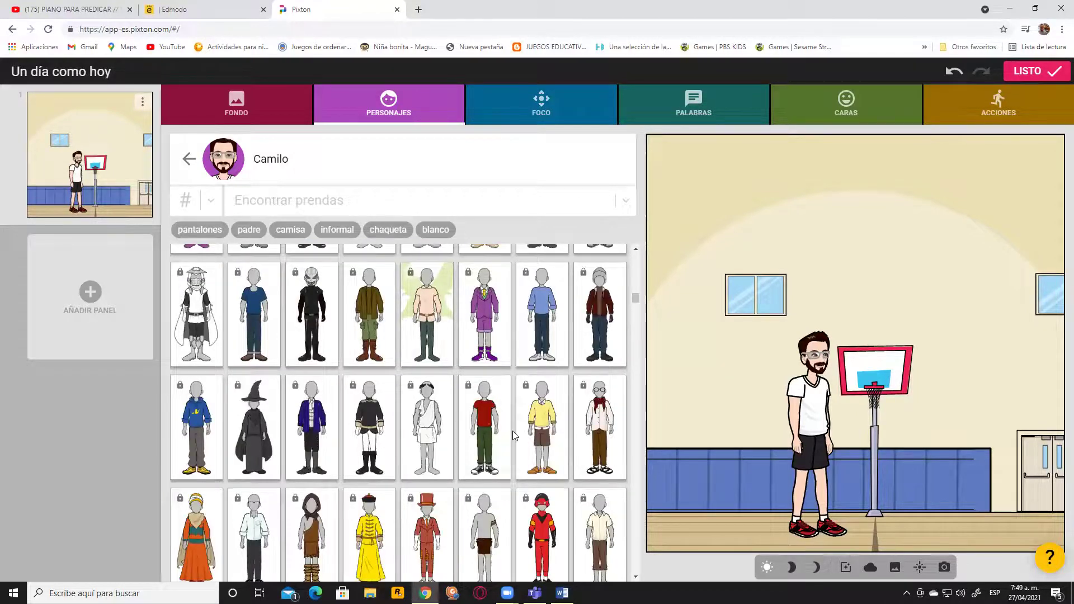
{"action": "left_click", "coordinate": [493, 445]}
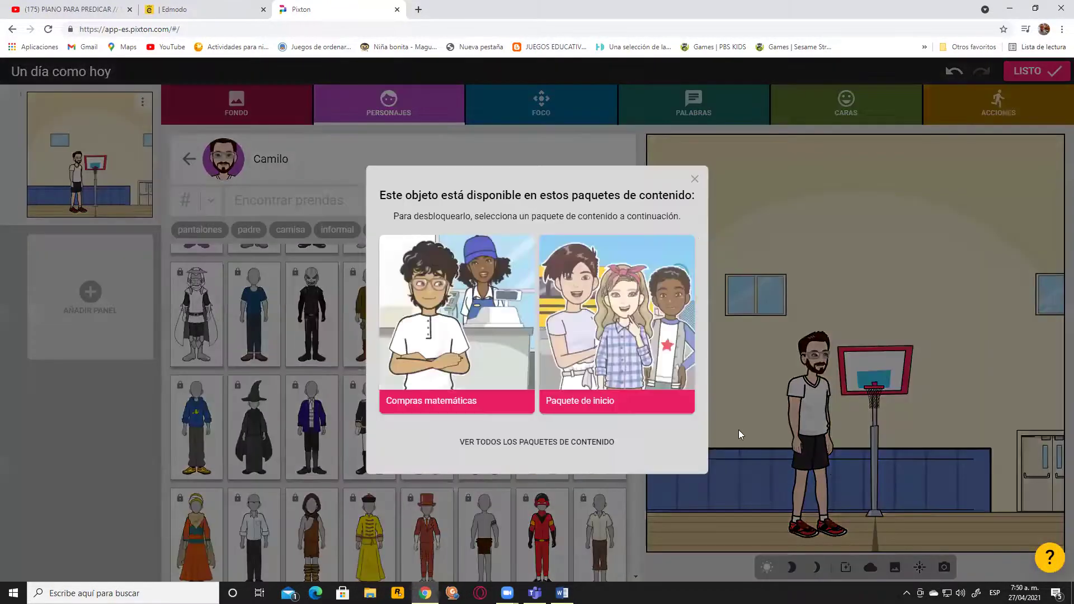
{"action": "left_click", "coordinate": [695, 179]}
{"action": "scroll", "coordinate": [539, 379], "scroll_direction": "down", "scroll_amount": 10}
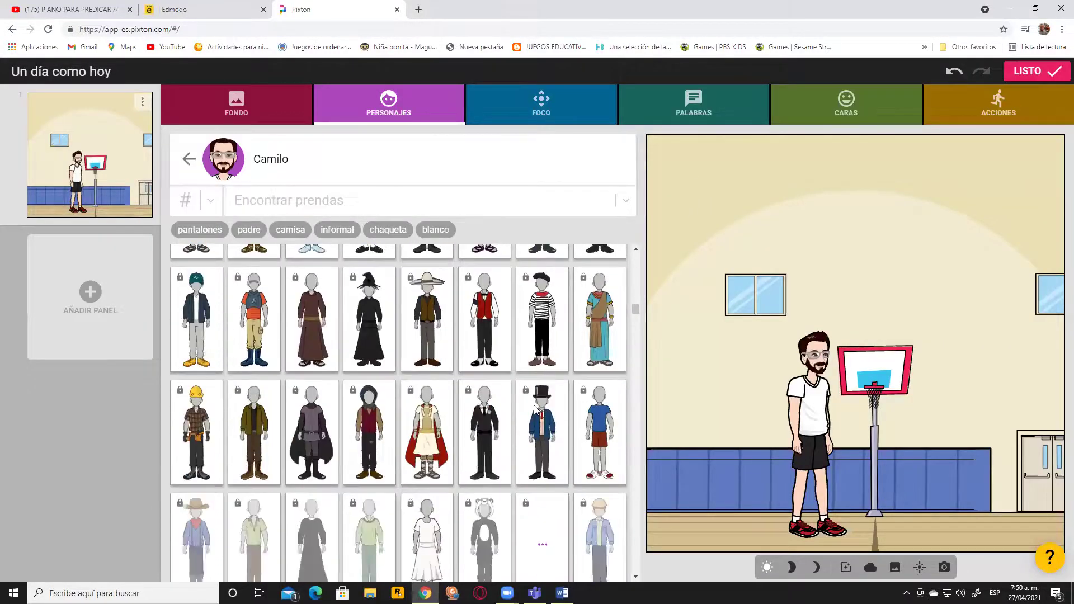
{"action": "scroll", "coordinate": [535, 411], "scroll_direction": "down", "scroll_amount": 8}
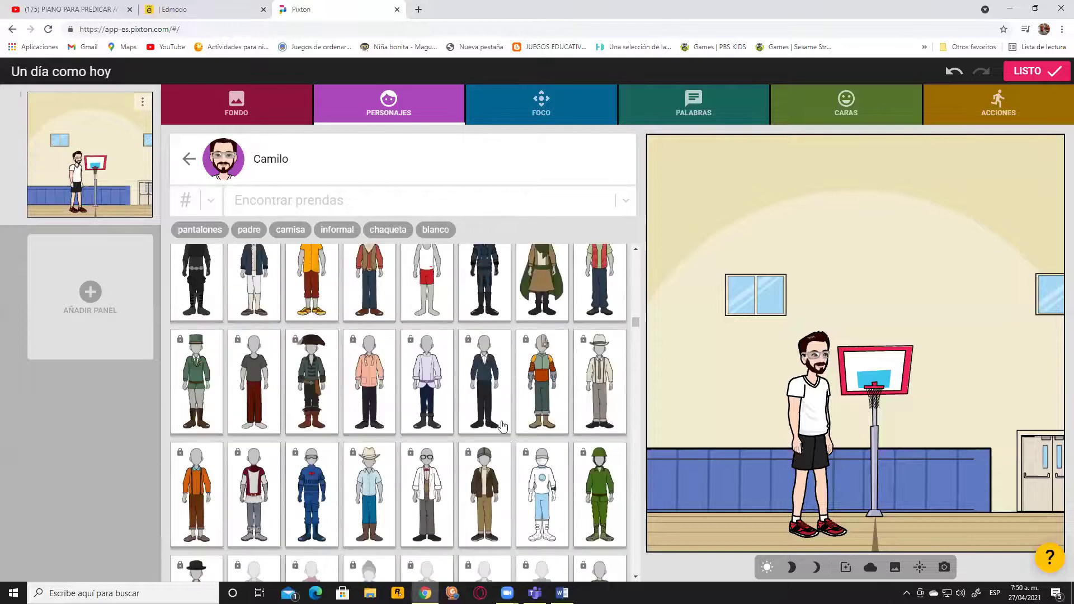
{"action": "scroll", "coordinate": [507, 410], "scroll_direction": "down", "scroll_amount": 5}
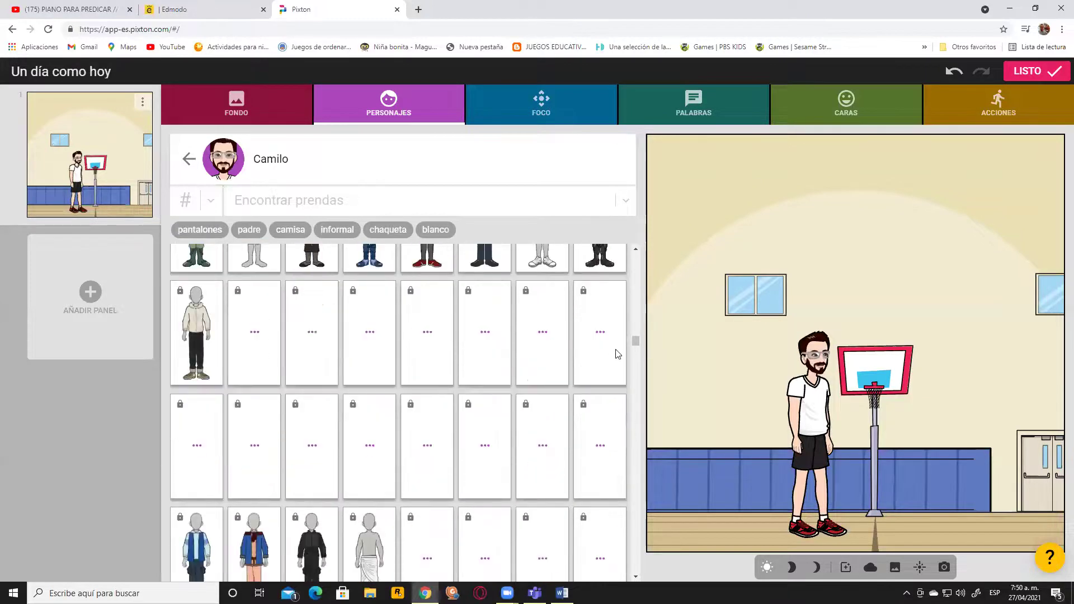
{"action": "left_click_drag", "start_coordinate": [637, 341], "coordinate": [641, 240]}
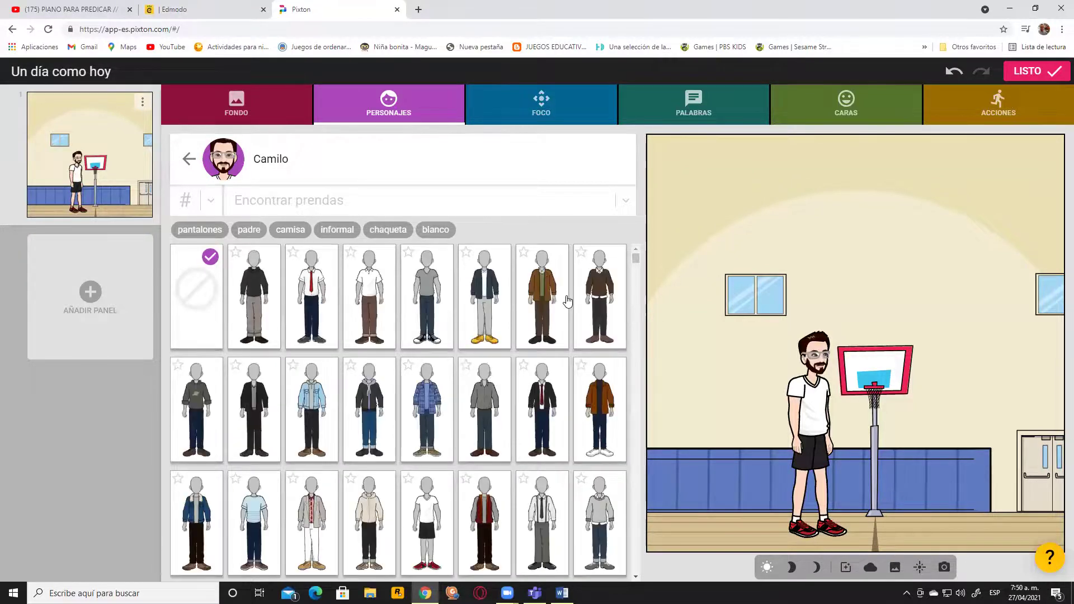
- Dress the avatar in the grey hoodie with brown cargo shorts and return to the panel's character list
{"action": "scroll", "coordinate": [585, 350], "scroll_direction": "down", "scroll_amount": 3}
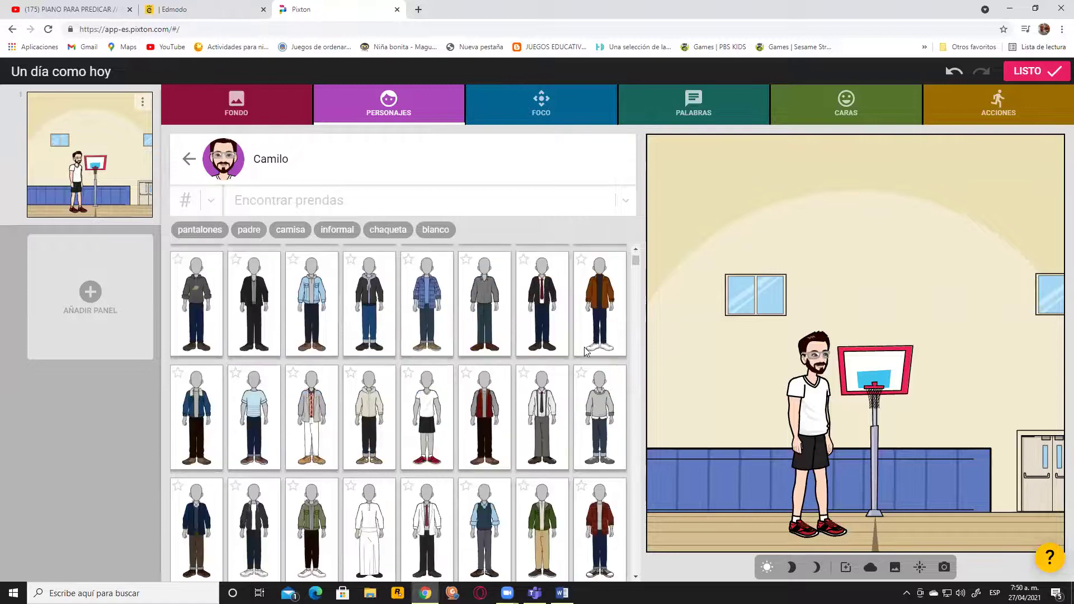
{"action": "scroll", "coordinate": [585, 351], "scroll_direction": "down", "scroll_amount": 3}
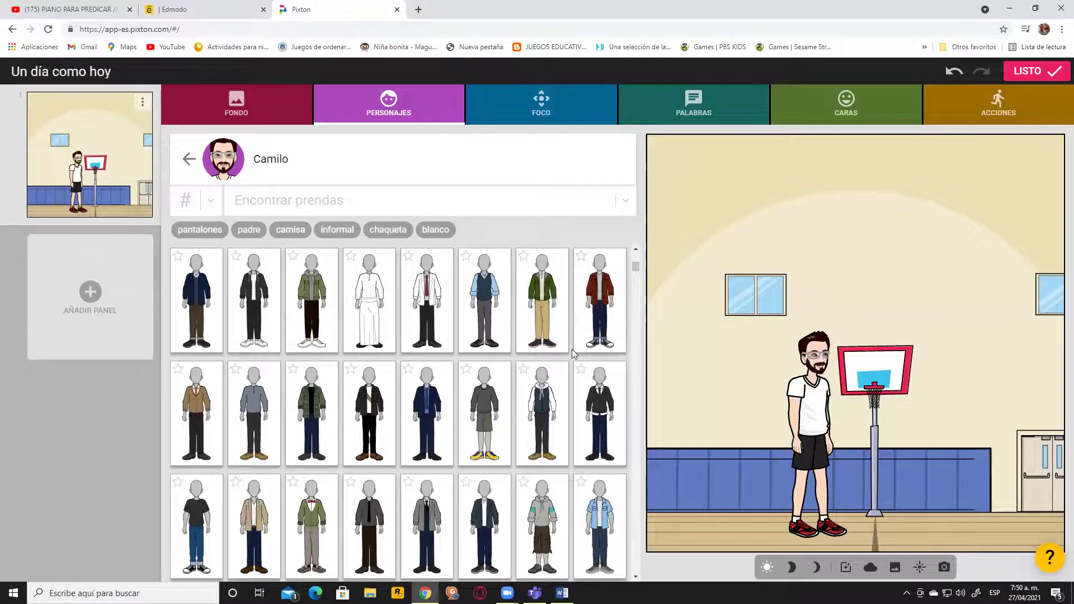
{"action": "scroll", "coordinate": [570, 347], "scroll_direction": "down", "scroll_amount": 2}
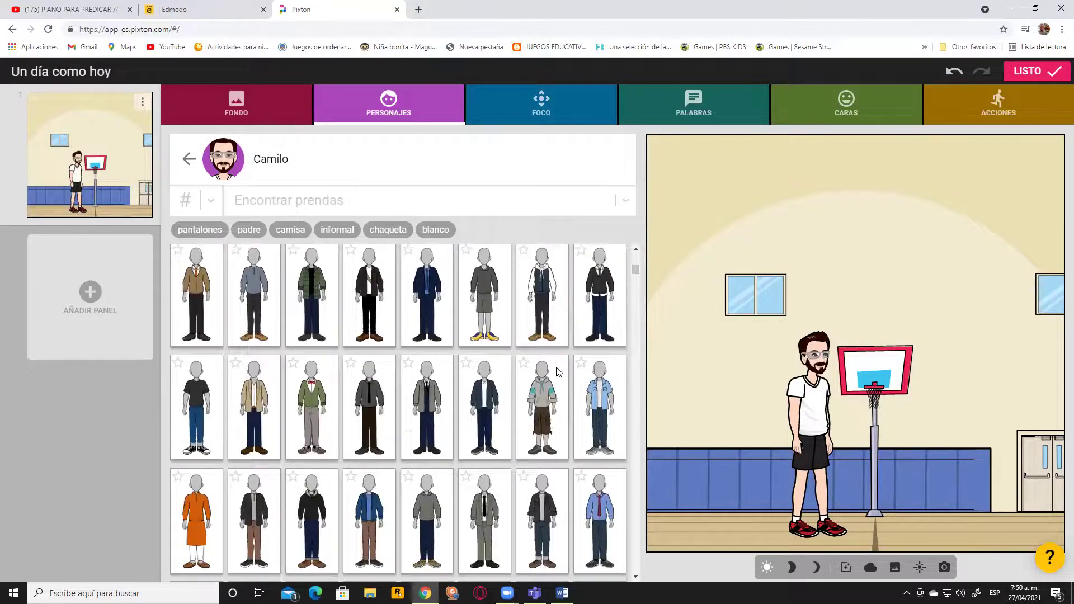
{"action": "scroll", "coordinate": [557, 372], "scroll_direction": "down", "scroll_amount": 3}
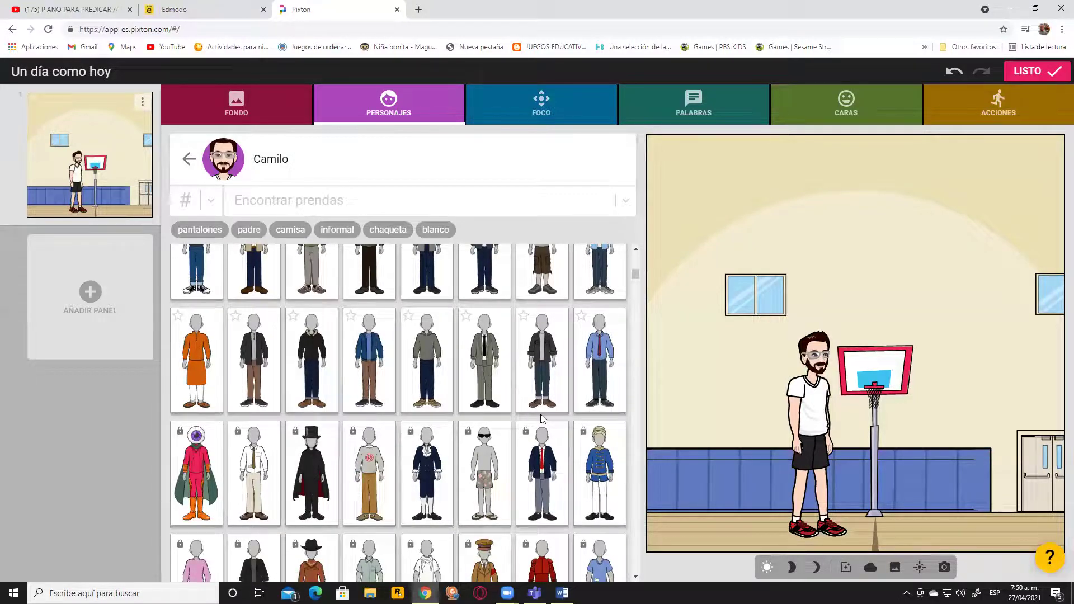
{"action": "scroll", "coordinate": [548, 417], "scroll_direction": "down", "scroll_amount": 3}
{"action": "scroll", "coordinate": [547, 419], "scroll_direction": "up", "scroll_amount": 3}
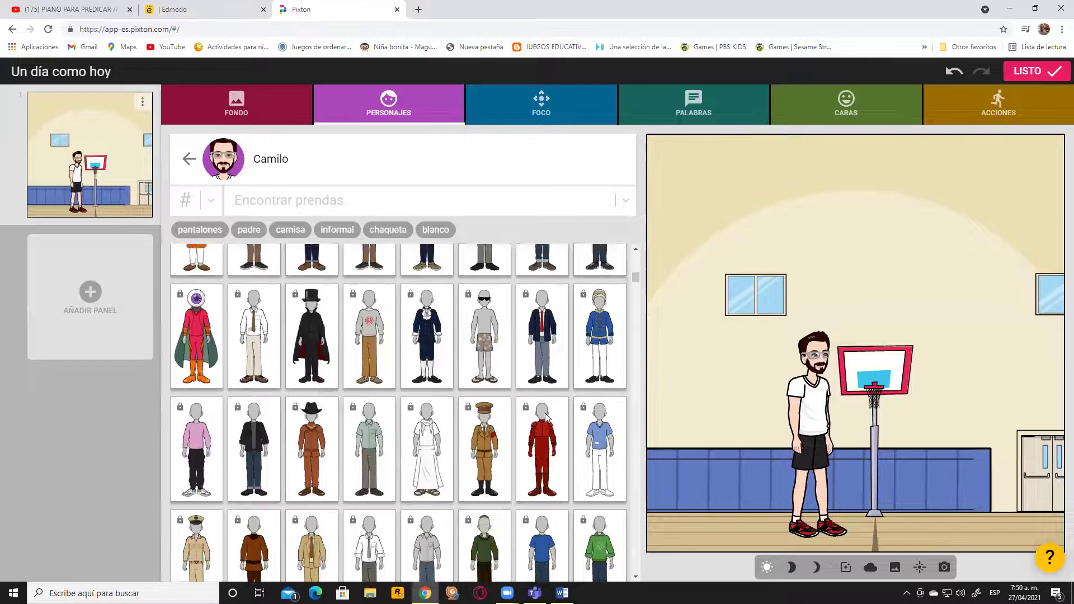
{"action": "scroll", "coordinate": [547, 418], "scroll_direction": "up", "scroll_amount": 3}
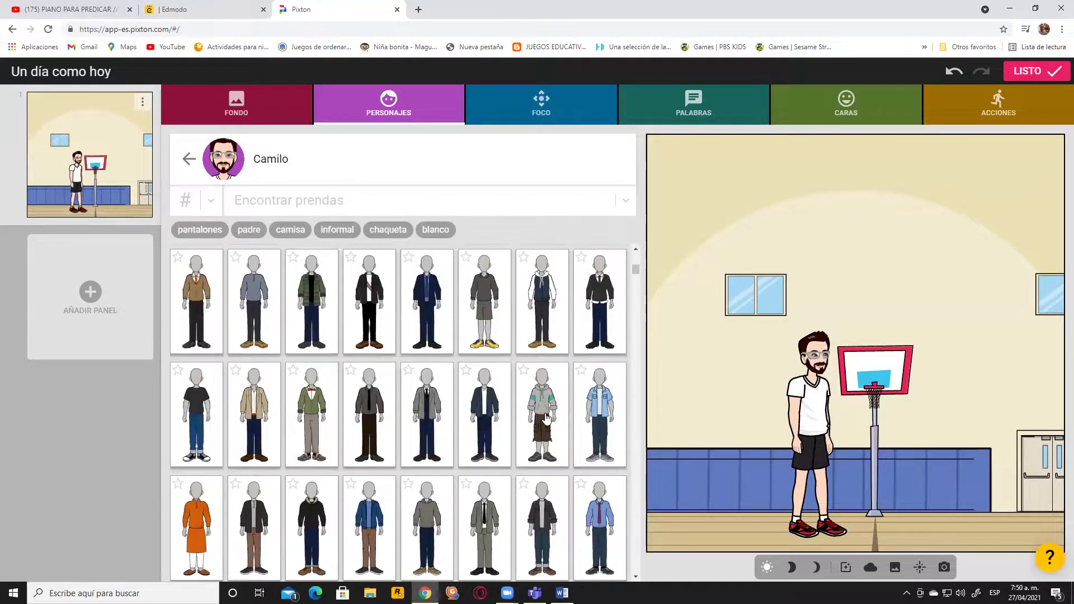
{"action": "left_click", "coordinate": [539, 420]}
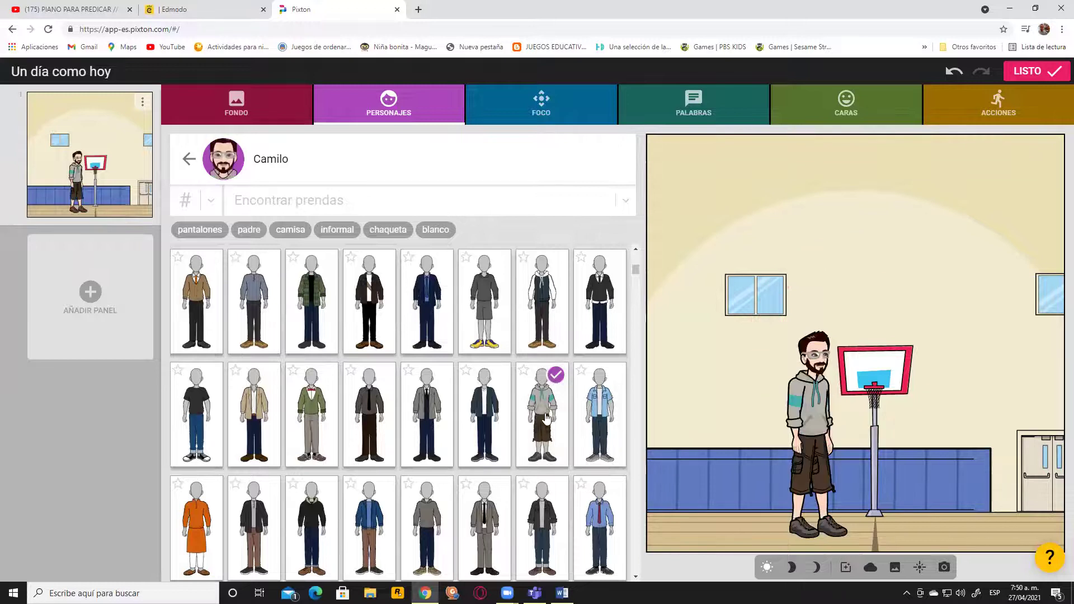
{"action": "scroll", "coordinate": [215, 306], "scroll_direction": "up", "scroll_amount": 5}
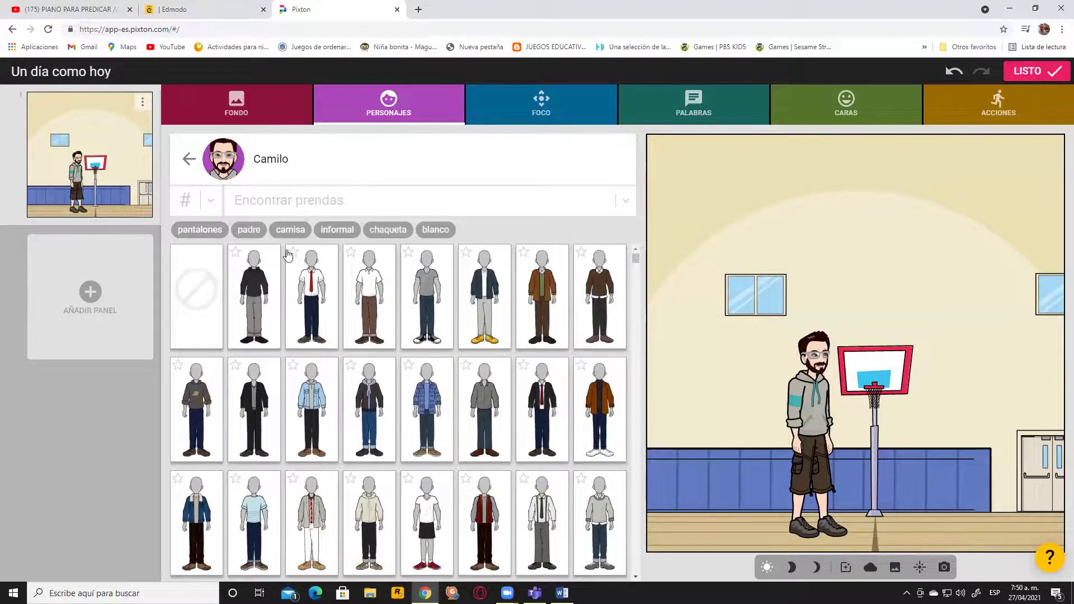
{"action": "left_click", "coordinate": [189, 159]}
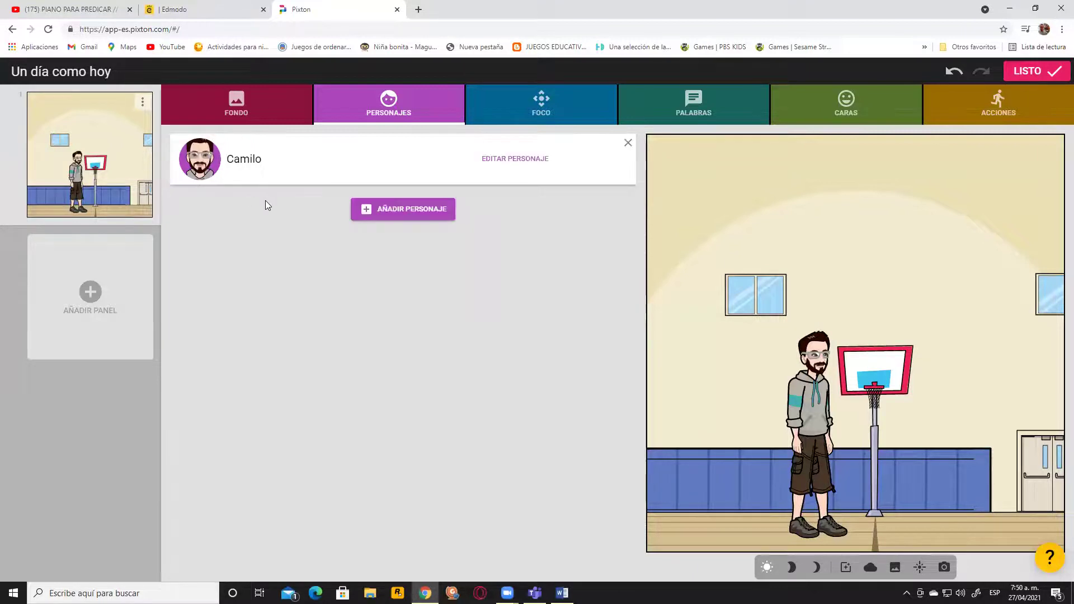
- Remove the bearded avatar in the grey hoodie from the gym panel
{"action": "right_click", "coordinate": [813, 403]}
{"action": "left_click", "coordinate": [794, 355]}
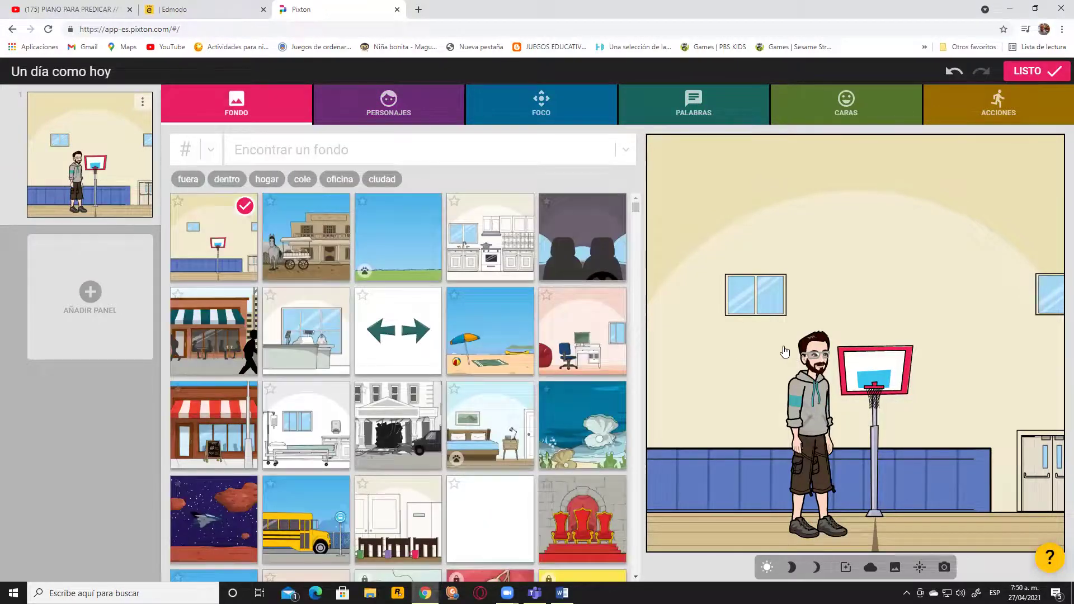
{"action": "right_click", "coordinate": [800, 396]}
{"action": "left_click", "coordinate": [753, 364]}
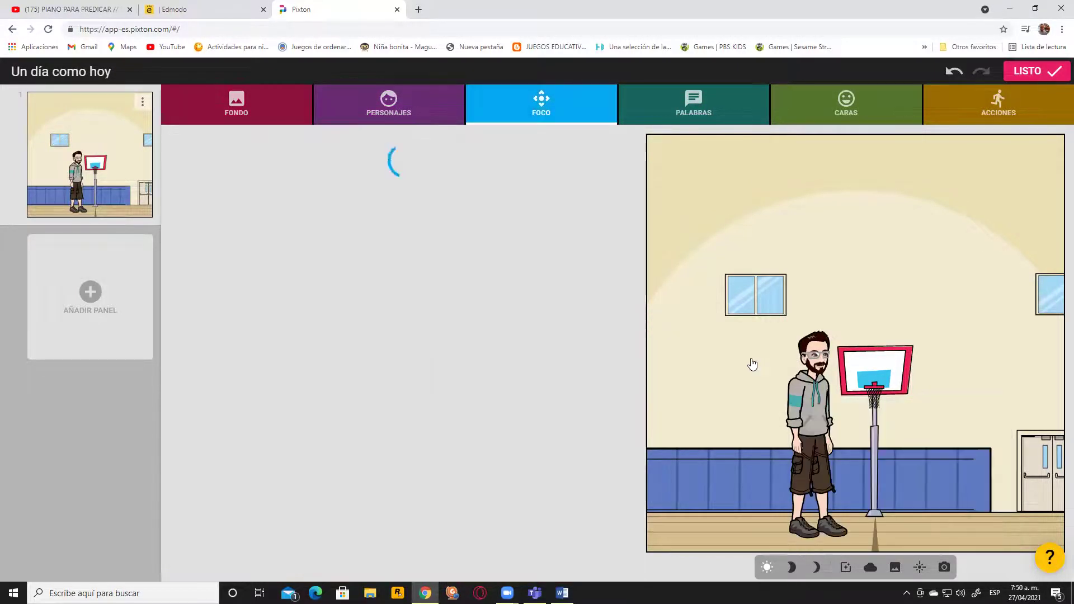
{"action": "left_click", "coordinate": [388, 121]}
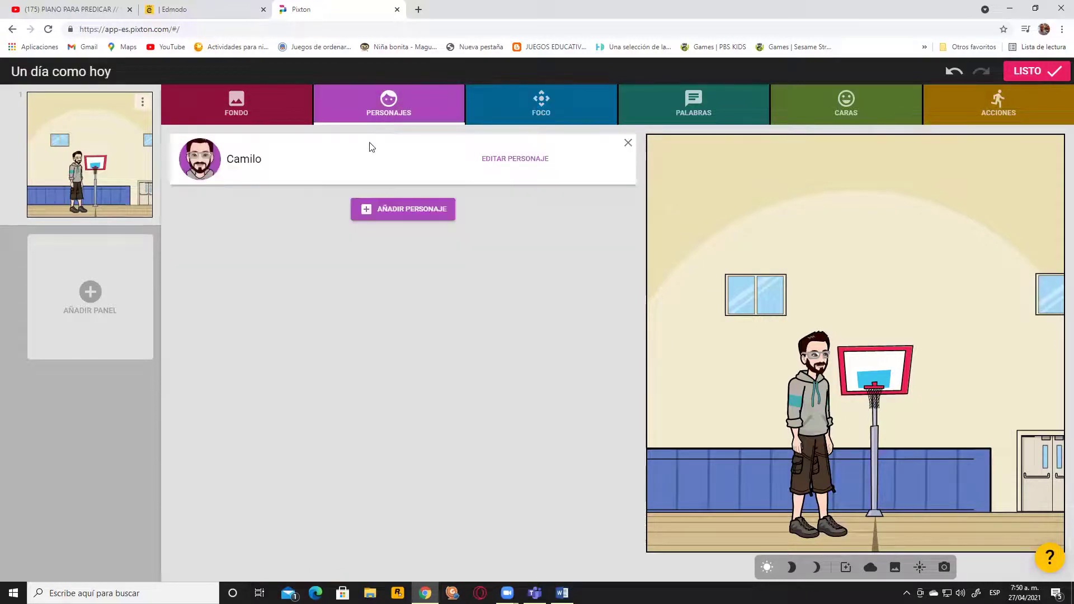
{"action": "left_click", "coordinate": [628, 143]}
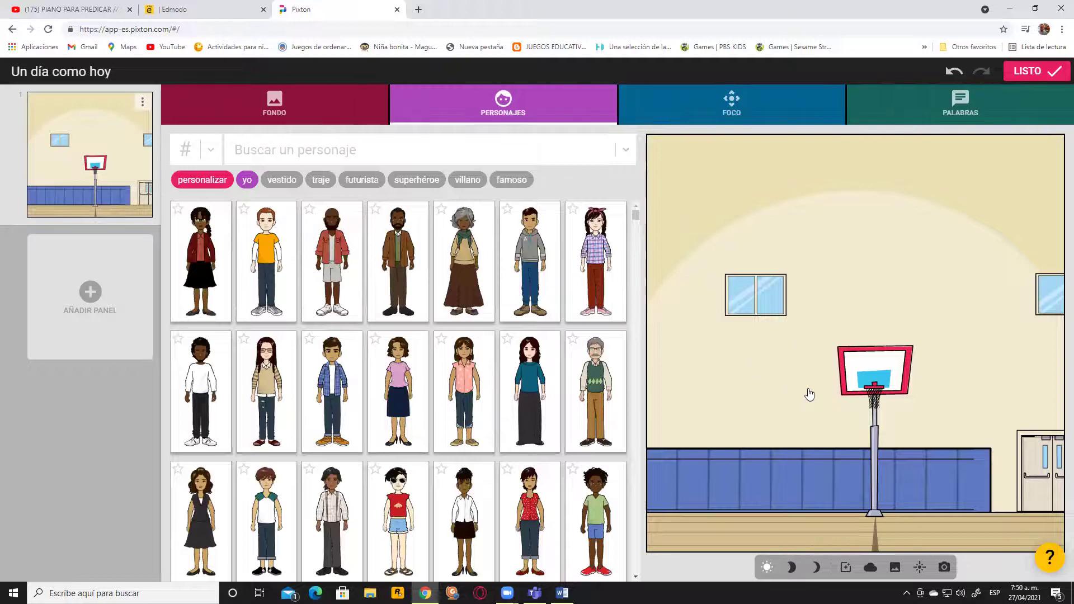
- Add the personal bearded avatar to the gym panel again in its default clothes and shift it away from the basketball hoop
{"action": "left_click", "coordinate": [248, 186]}
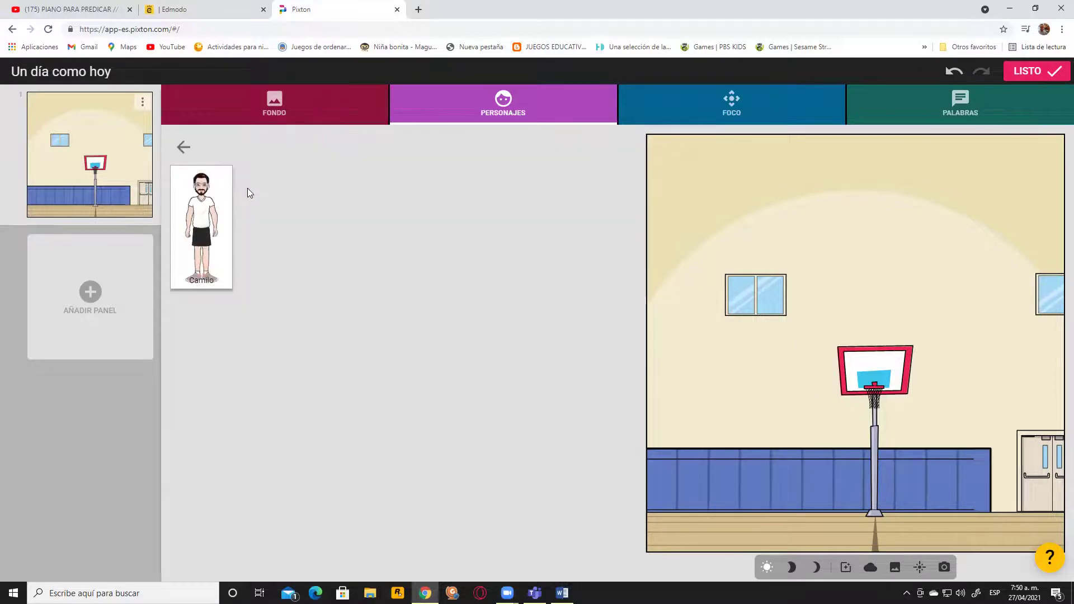
{"action": "left_click", "coordinate": [214, 219]}
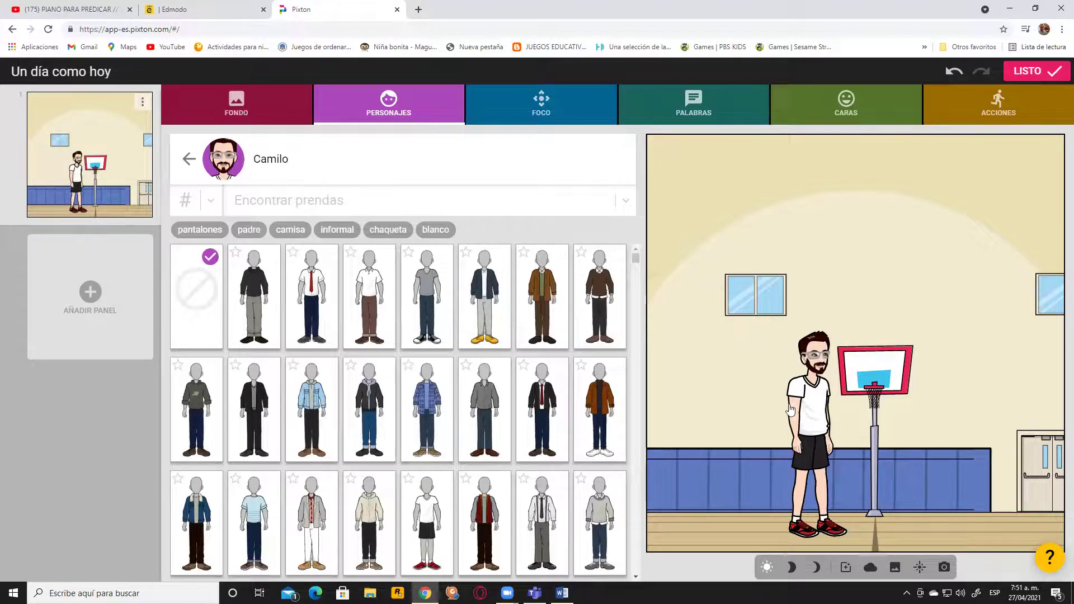
{"action": "left_click_drag", "start_coordinate": [783, 410], "coordinate": [731, 399]}
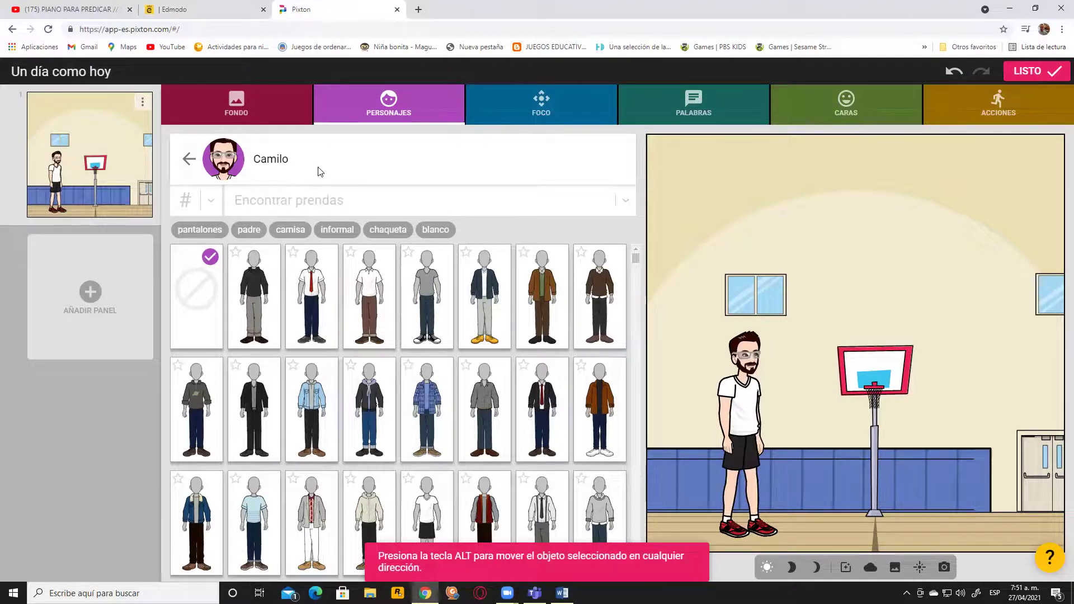
- Examine the characters available for a second role, also filtering them by "vestido" and "niño", and clear the filters
{"action": "left_click", "coordinate": [378, 112]}
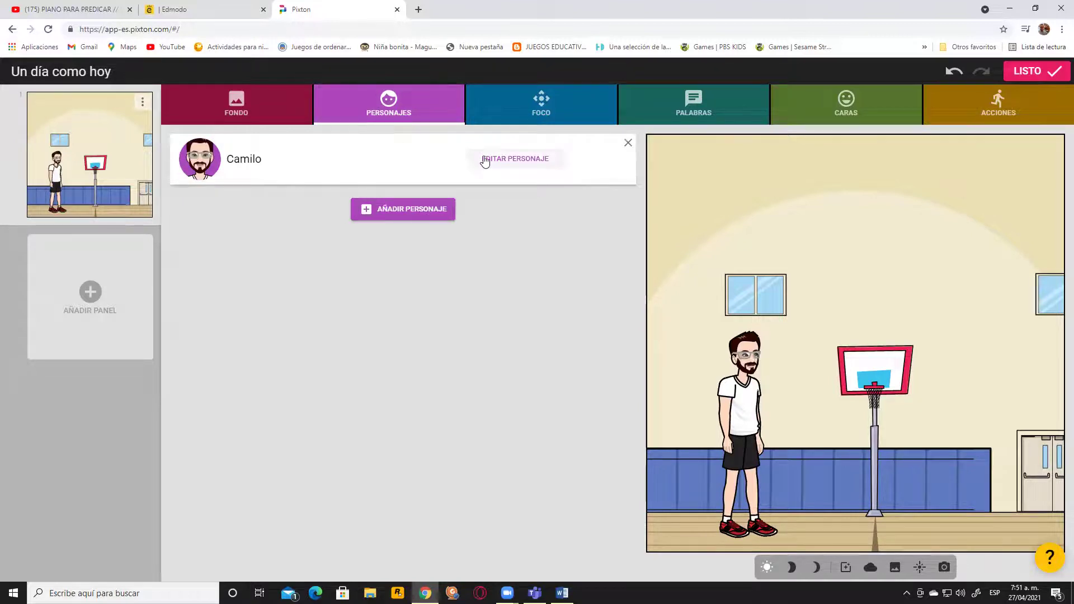
{"action": "left_click", "coordinate": [412, 217]}
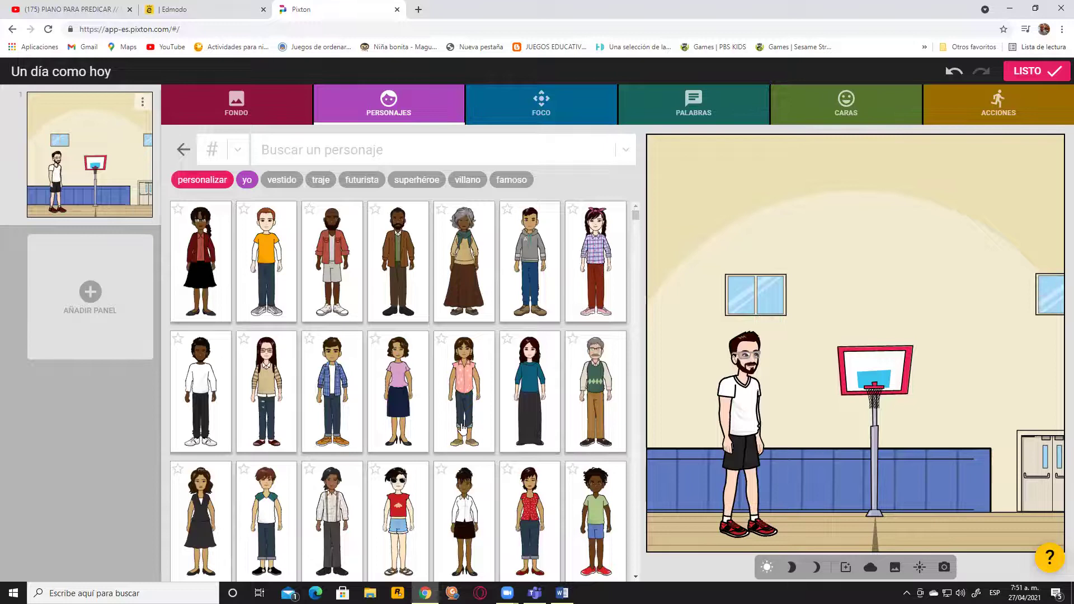
{"action": "scroll", "coordinate": [462, 428], "scroll_direction": "down", "scroll_amount": 2}
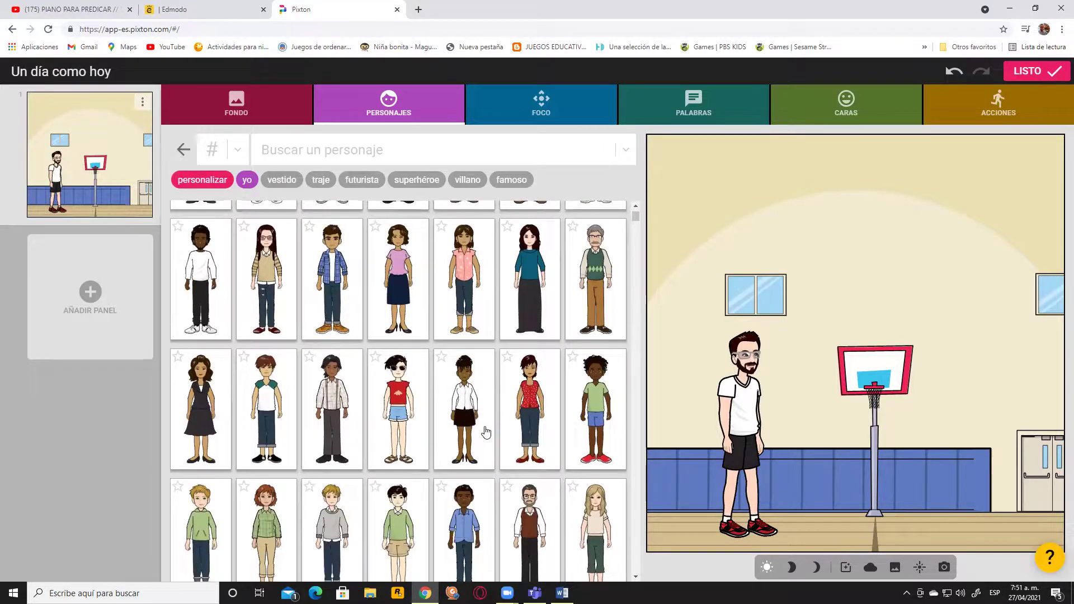
{"action": "scroll", "coordinate": [485, 432], "scroll_direction": "down", "scroll_amount": 2}
{"action": "scroll", "coordinate": [485, 431], "scroll_direction": "down", "scroll_amount": 6}
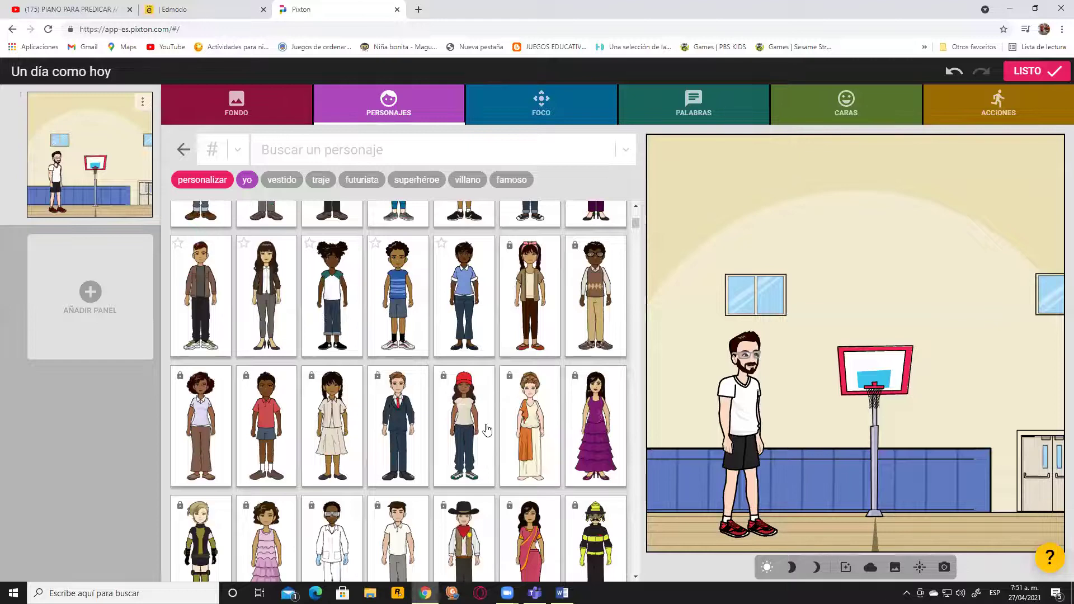
{"action": "scroll", "coordinate": [486, 429], "scroll_direction": "up", "scroll_amount": 6}
{"action": "scroll", "coordinate": [486, 430], "scroll_direction": "up", "scroll_amount": 3}
{"action": "scroll", "coordinate": [487, 430], "scroll_direction": "up", "scroll_amount": 2}
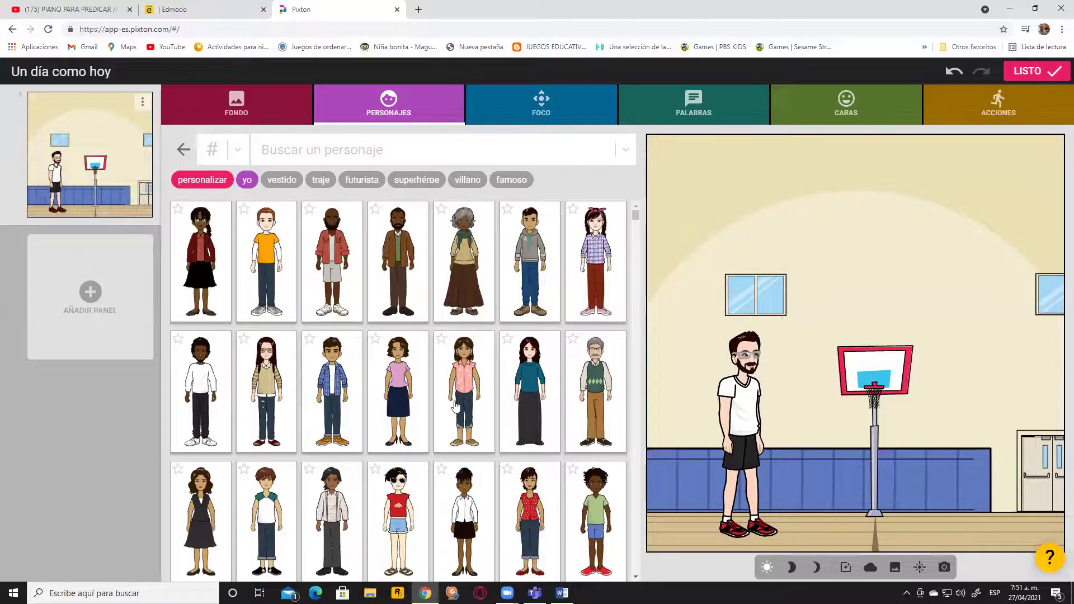
{"action": "left_click", "coordinate": [286, 186]}
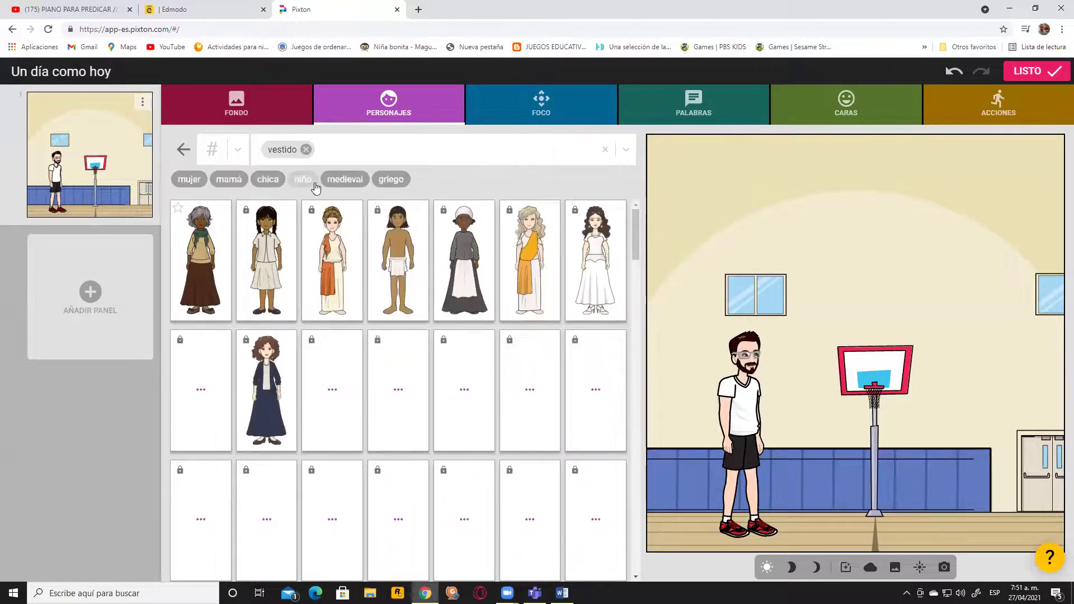
{"action": "left_click", "coordinate": [304, 179]}
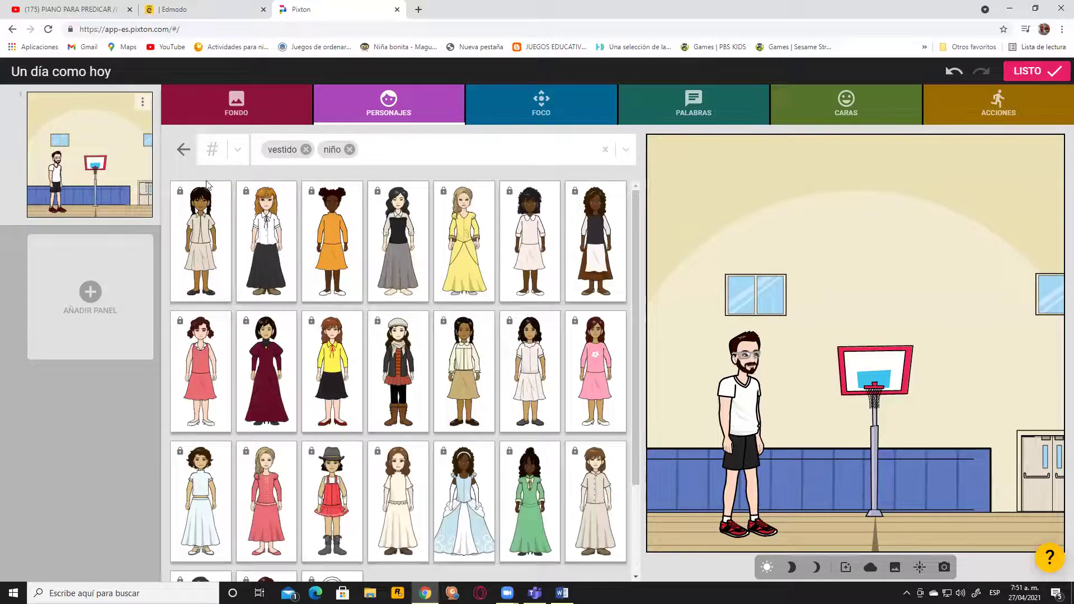
{"action": "left_click", "coordinate": [349, 149]}
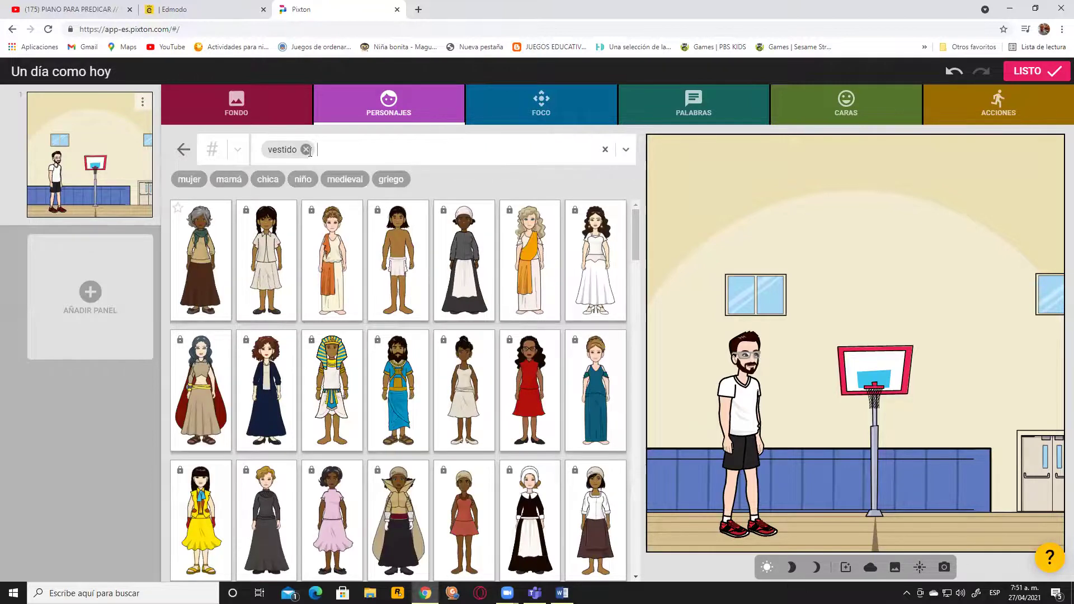
{"action": "left_click", "coordinate": [306, 150]}
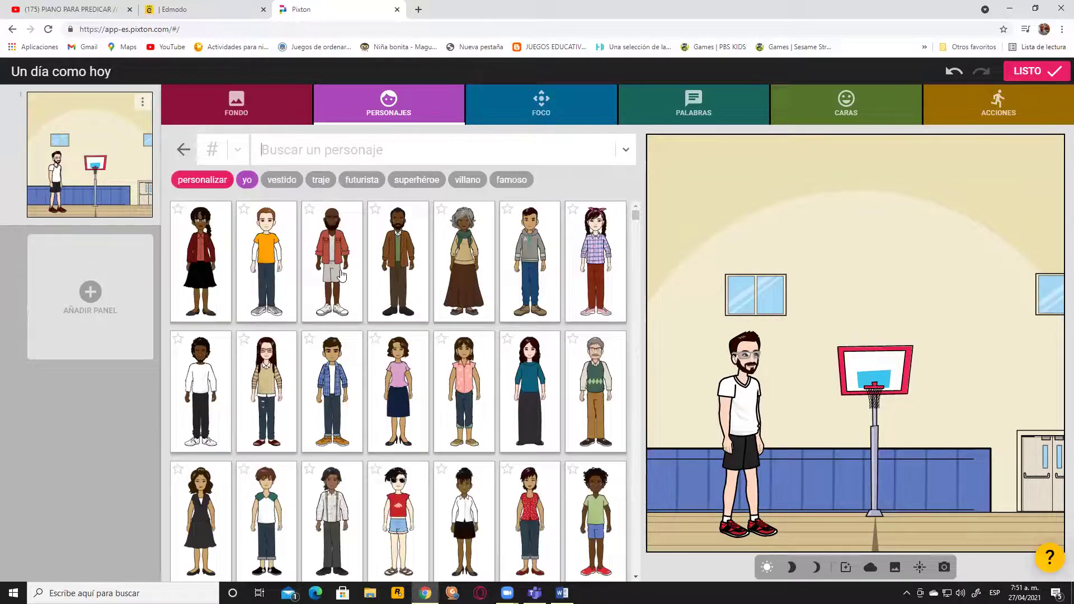
- Add the boy in the orange T-shirt to the gym panel and move him closer to the doors
{"action": "left_click", "coordinate": [263, 252]}
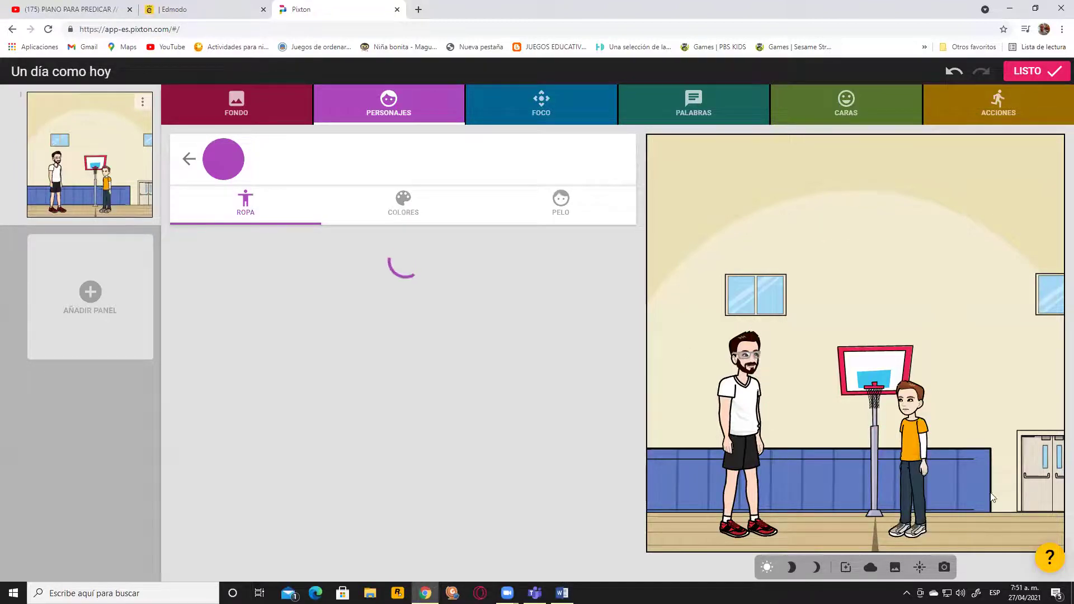
{"action": "left_click", "coordinate": [911, 451]}
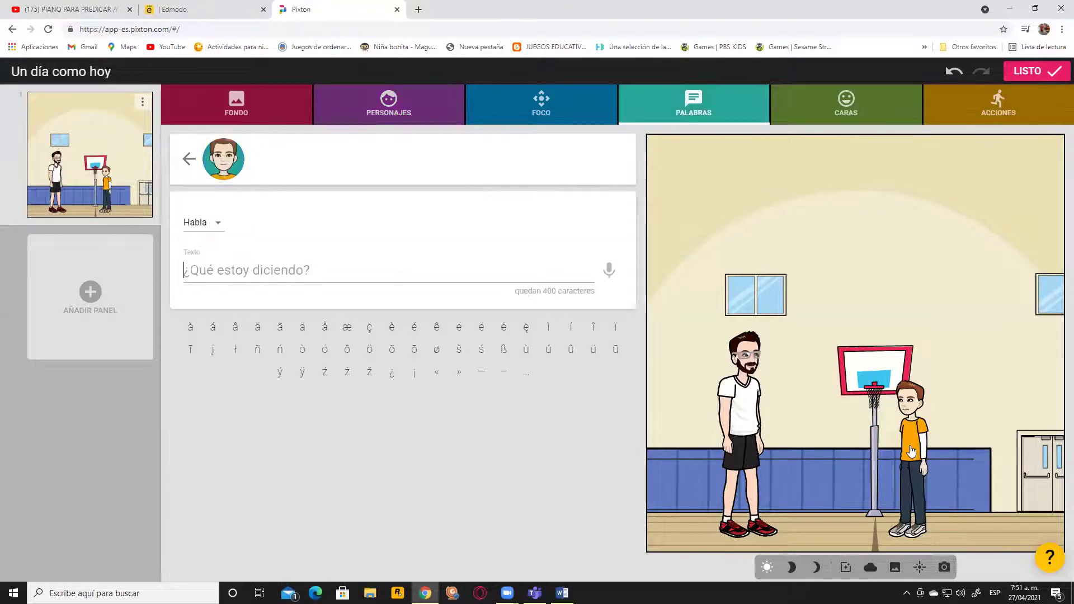
{"action": "left_click_drag", "start_coordinate": [911, 451], "coordinate": [961, 451]}
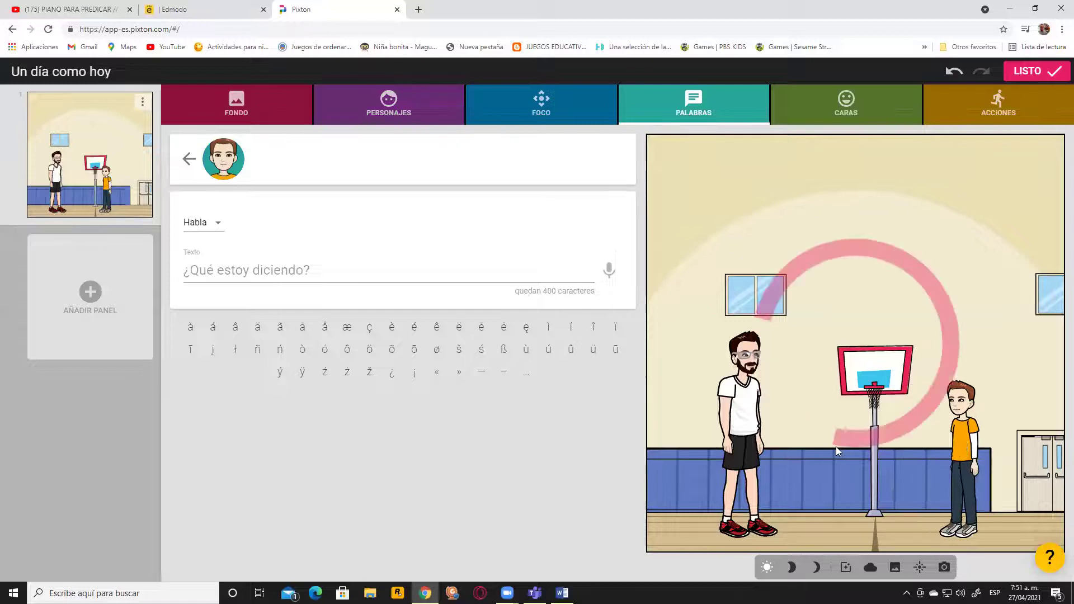
- Examine the editing options for the bearded avatar, including its poses, pose search keywords, outfits and speech text
{"action": "left_click", "coordinate": [742, 421]}
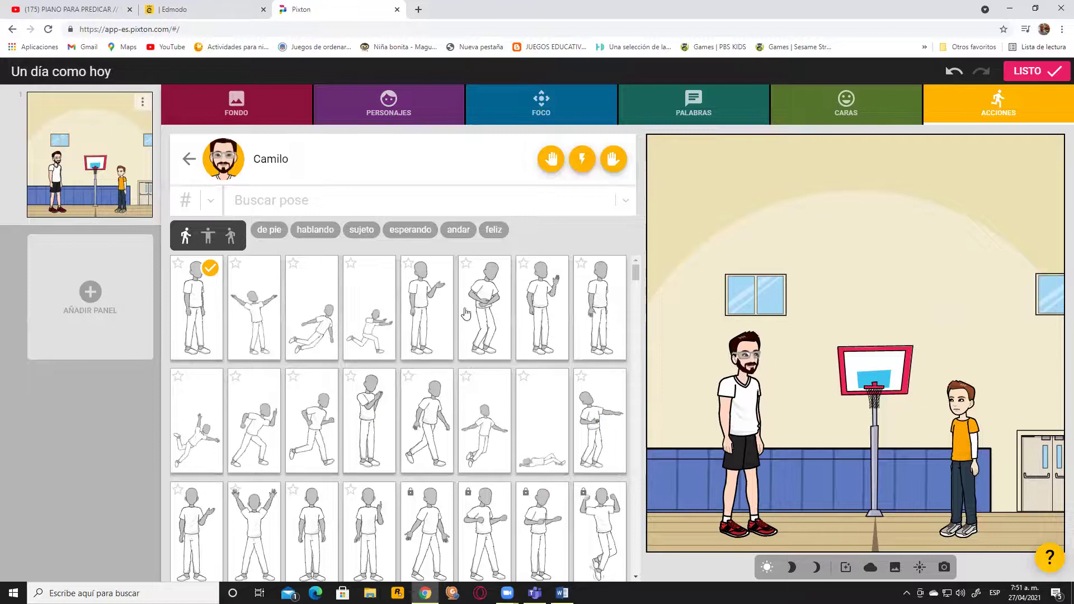
{"action": "left_click", "coordinate": [256, 200]}
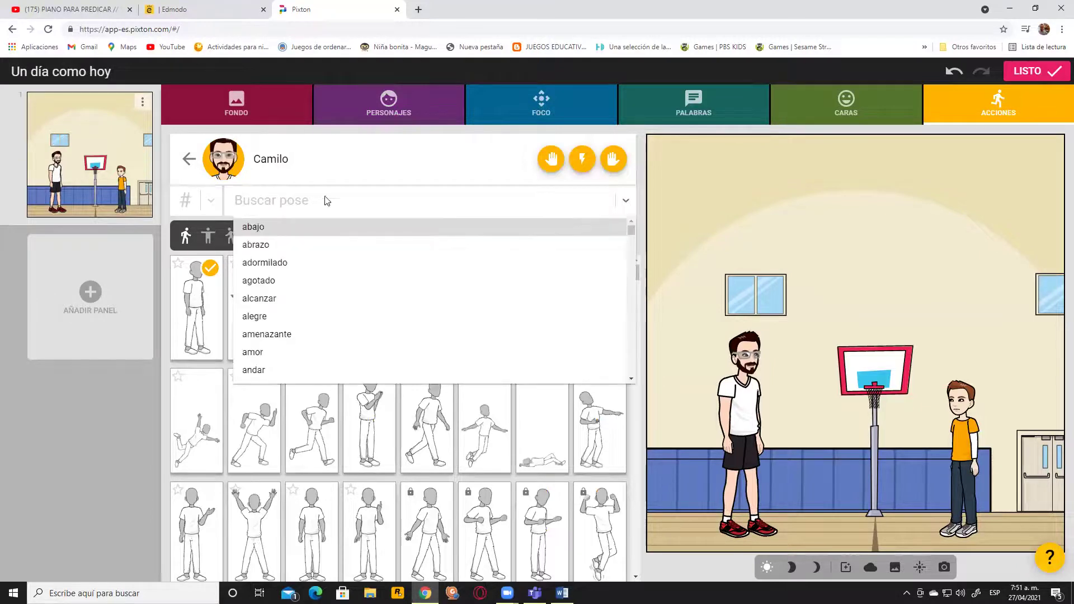
{"action": "left_click", "coordinate": [365, 187]}
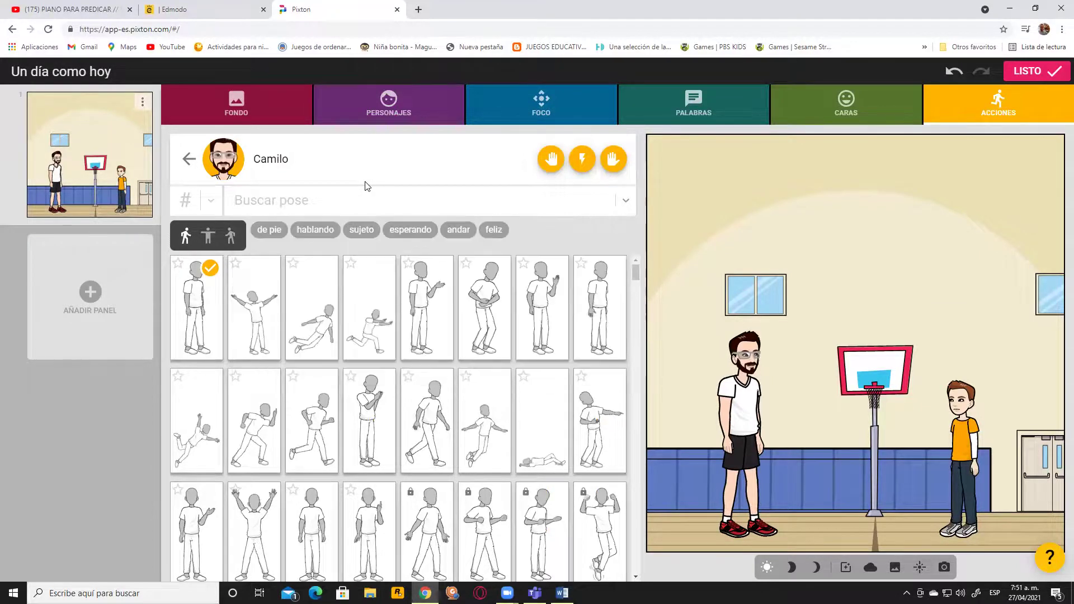
{"action": "left_click", "coordinate": [781, 350]}
{"action": "left_click", "coordinate": [752, 421]}
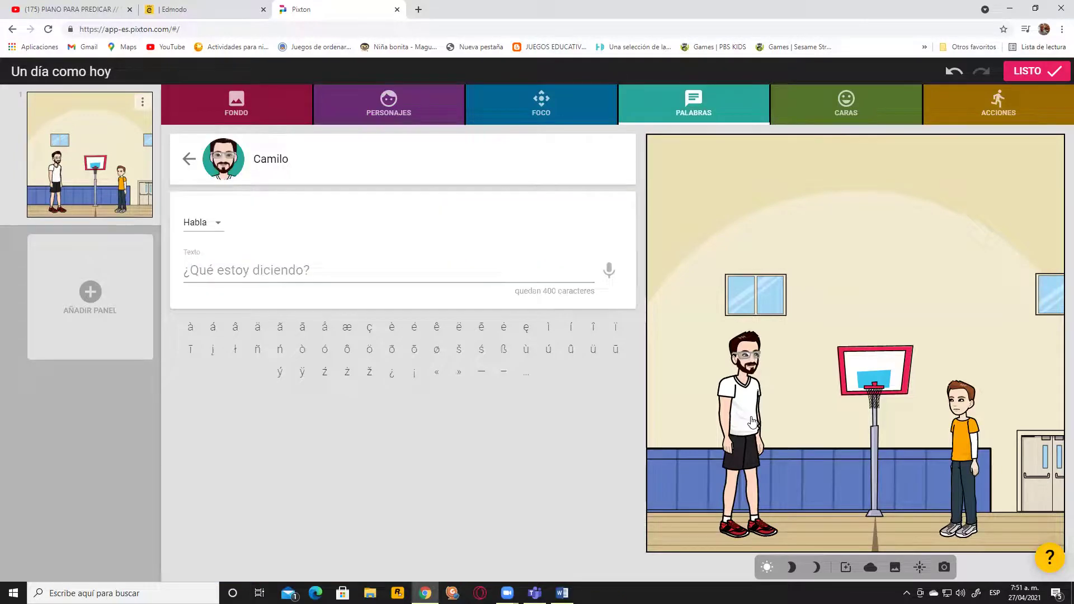
{"action": "left_click", "coordinate": [728, 399]}
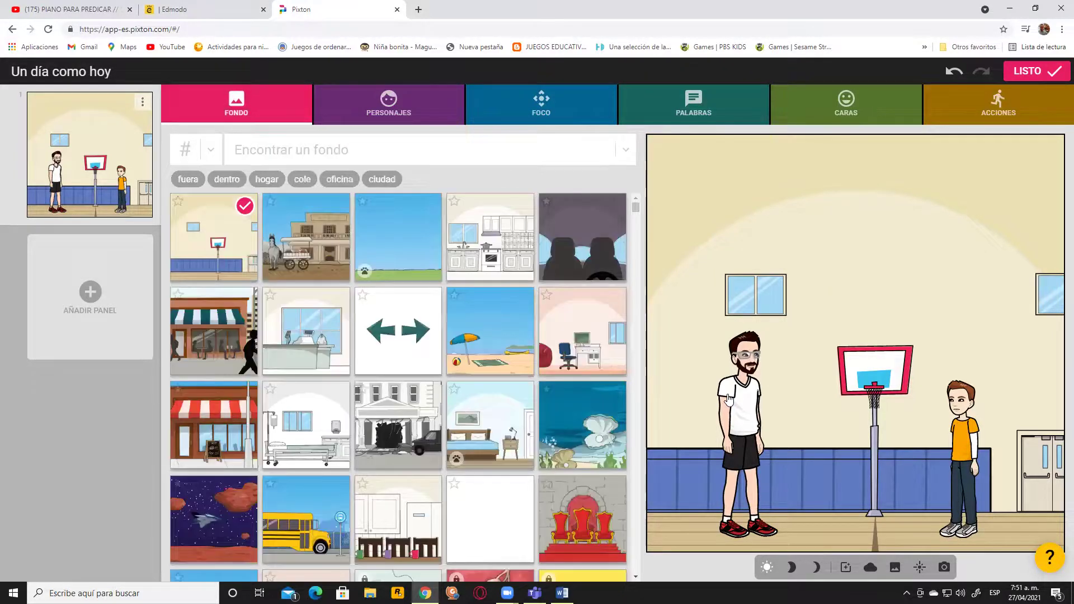
{"action": "left_click", "coordinate": [728, 399]}
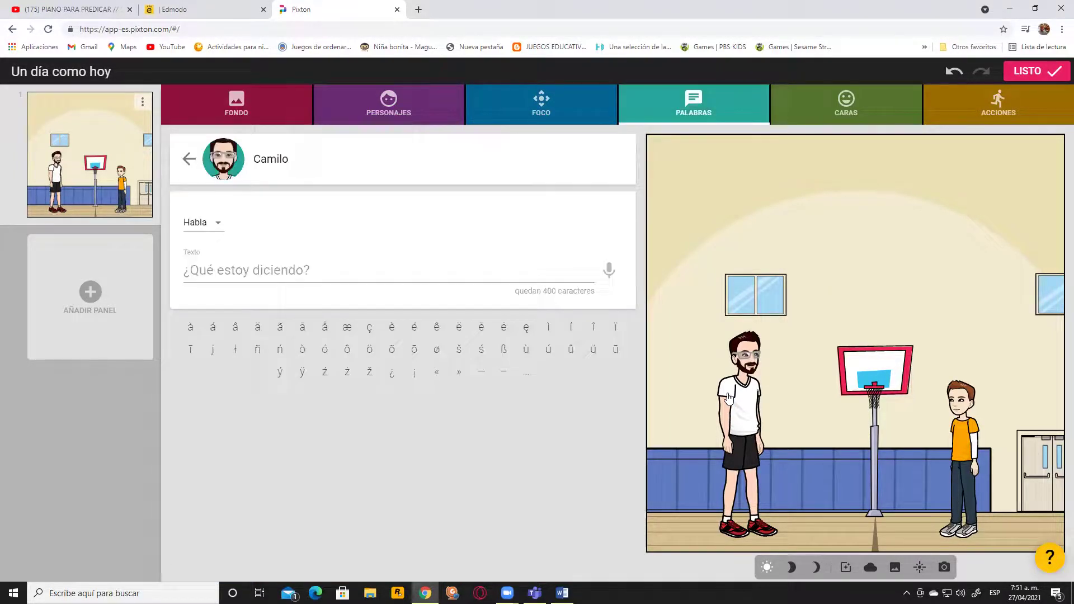
{"action": "left_click", "coordinate": [745, 413]}
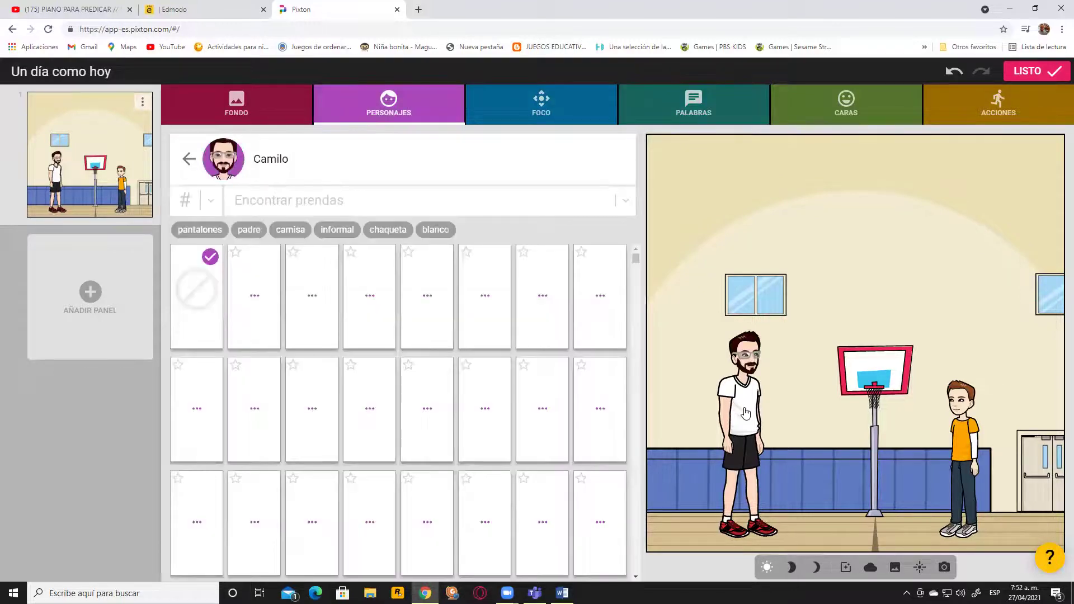
{"action": "left_click", "coordinate": [748, 413]}
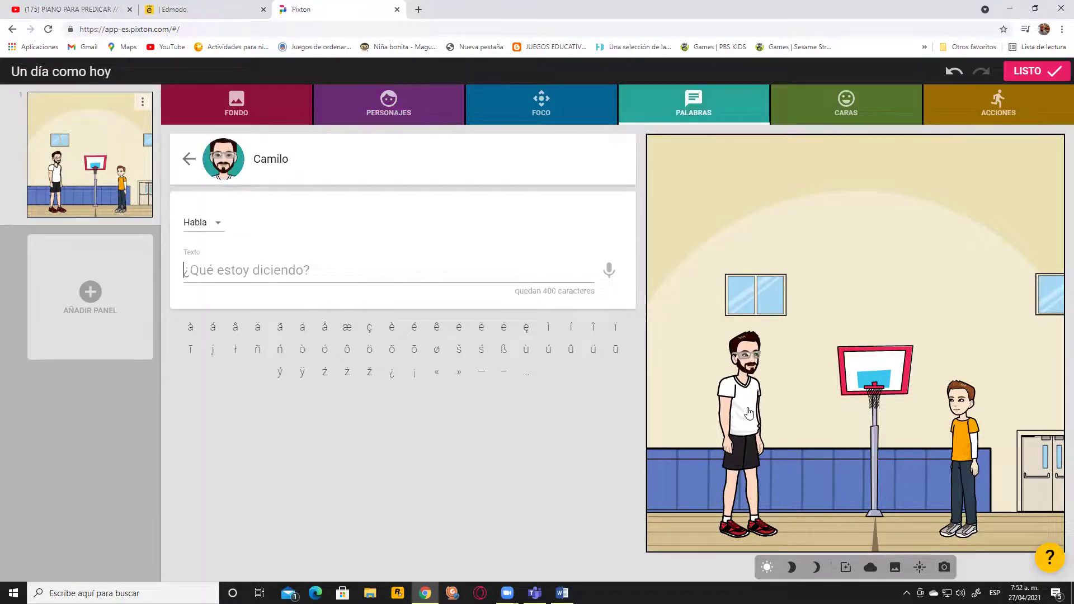
{"action": "left_click", "coordinate": [748, 413]}
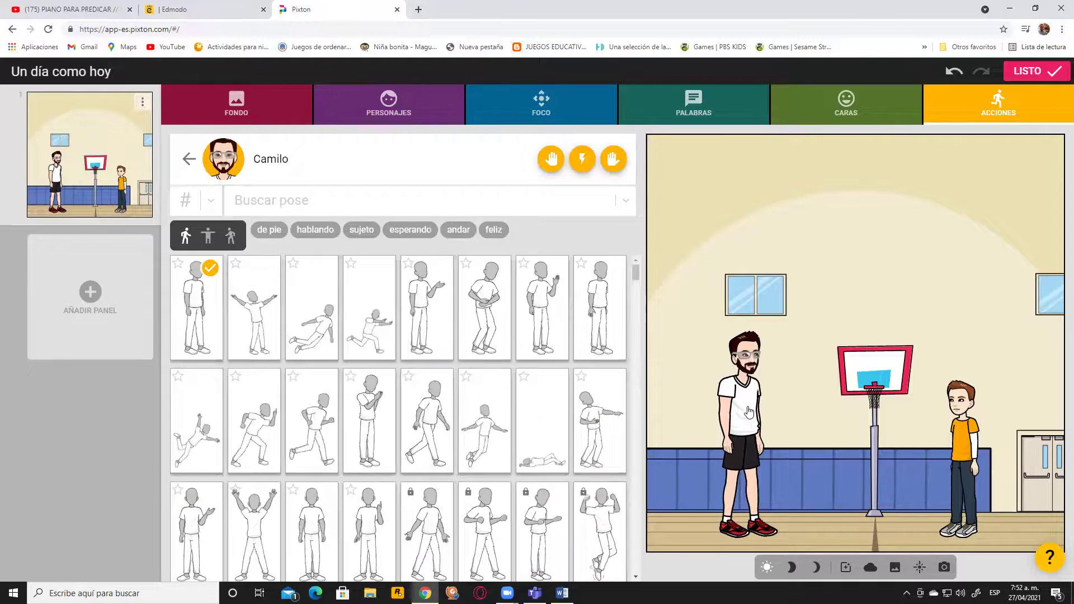
{"action": "left_click", "coordinate": [749, 413]}
{"action": "left_click", "coordinate": [749, 413]}
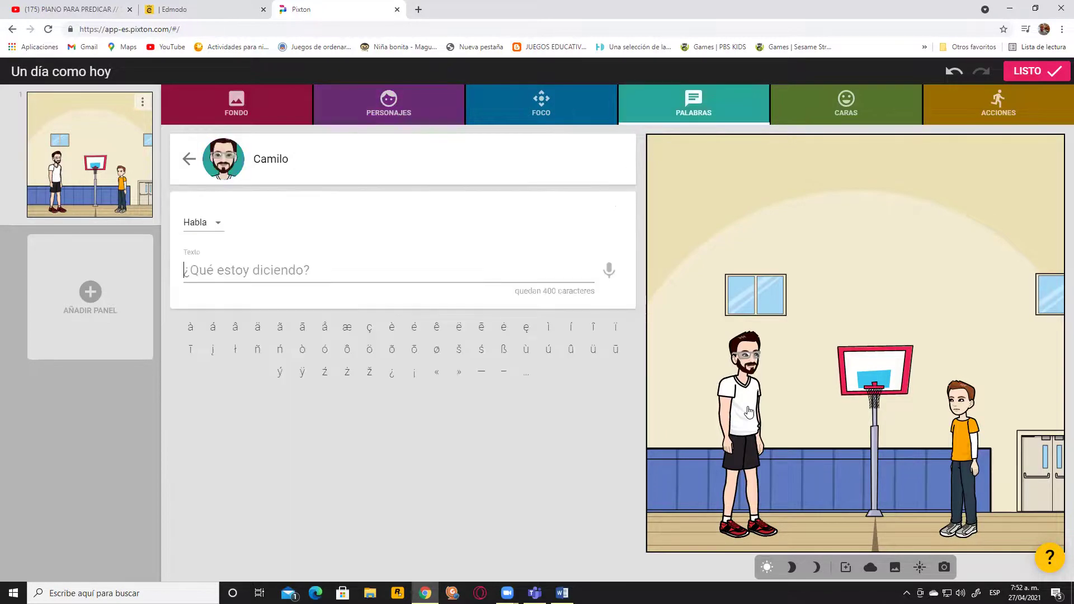
{"action": "left_click", "coordinate": [749, 413]}
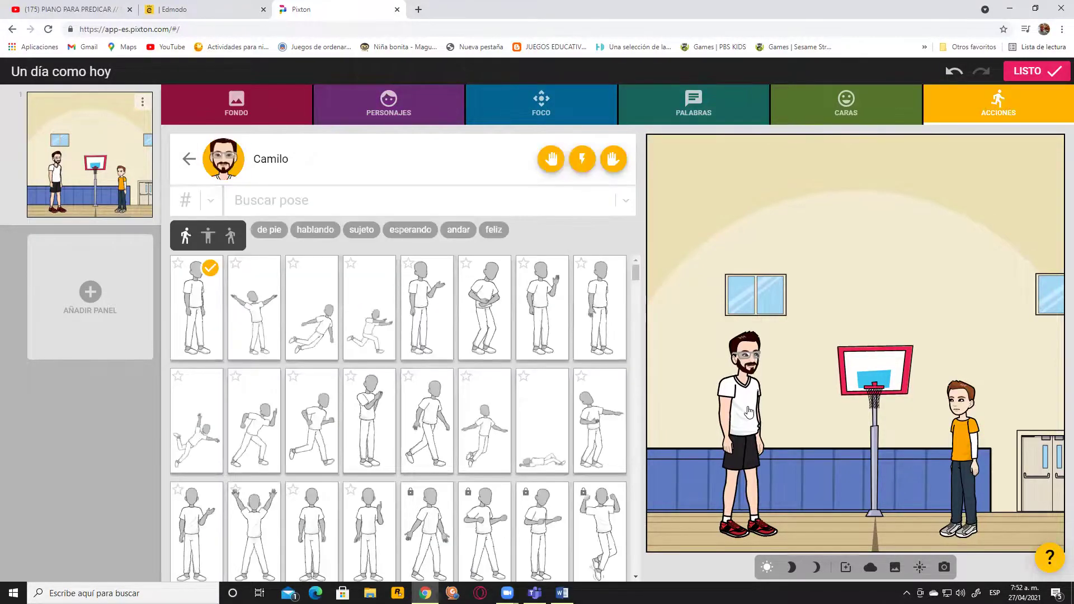
- Give the bearded avatar a speech bubble reading "Hola amigo, como te encuentras hoy???"
{"action": "left_click", "coordinate": [749, 413]}
{"action": "left_click", "coordinate": [749, 413]}
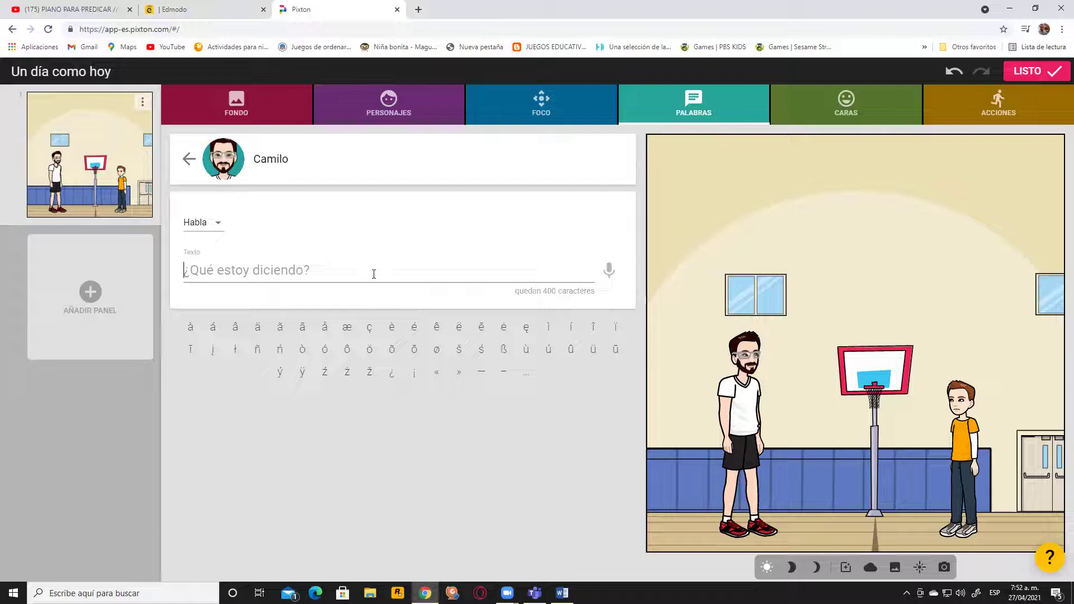
{"action": "type", "text": "Ho"}
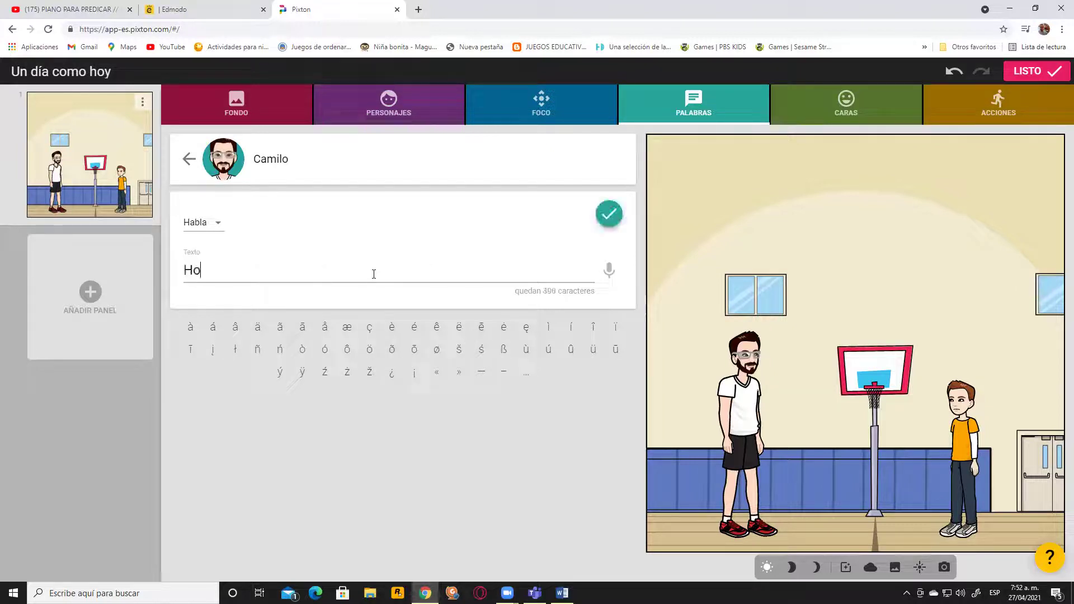
{"action": "type", "text": "la amigo, como"}
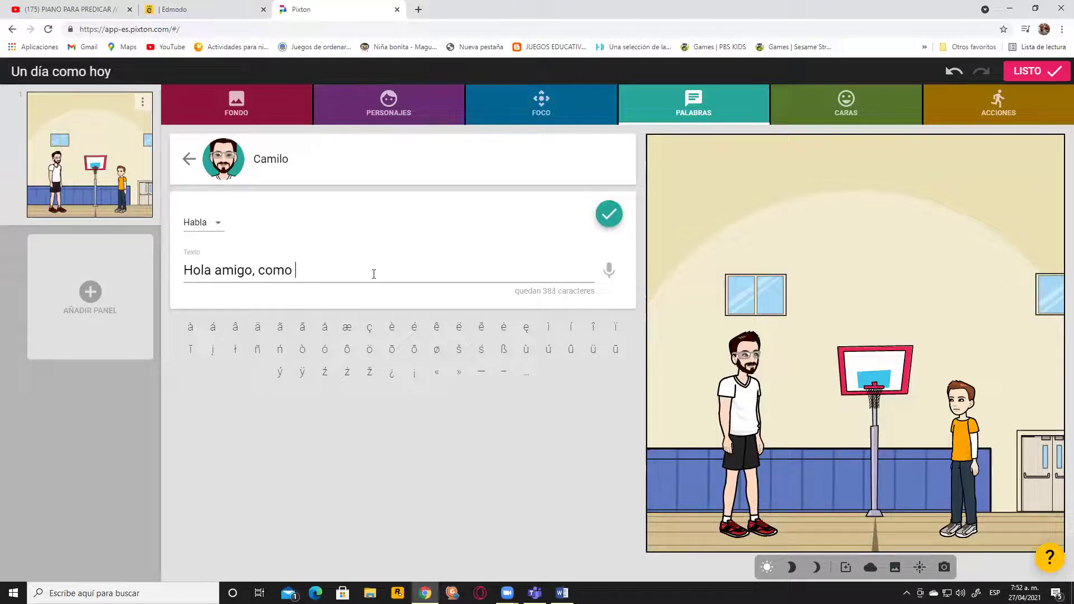
{"action": "type", "text": " te encuentras hoy???"}
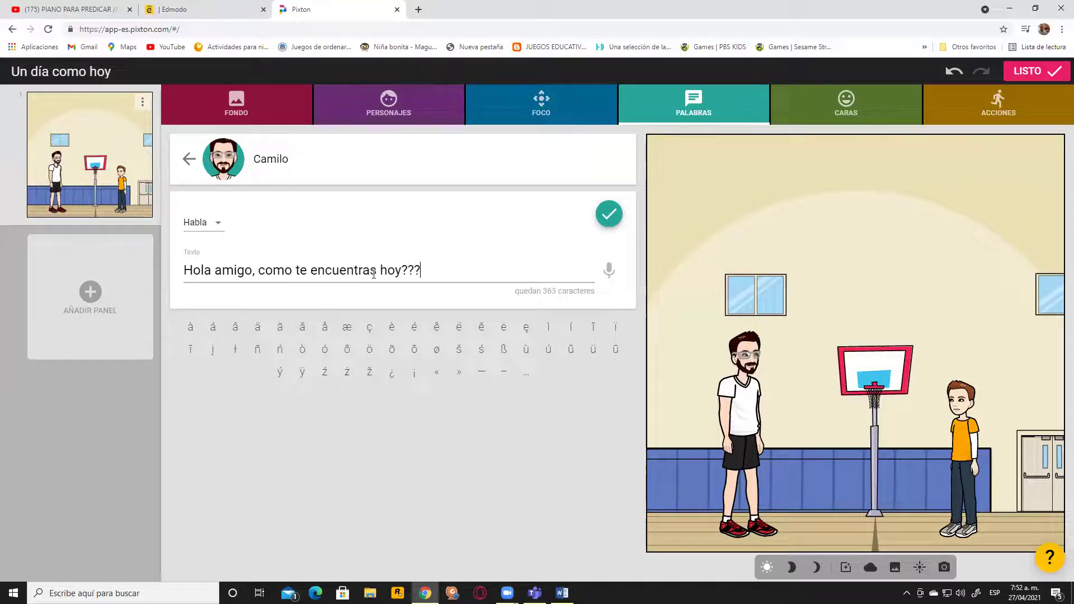
{"action": "left_click", "coordinate": [614, 216]}
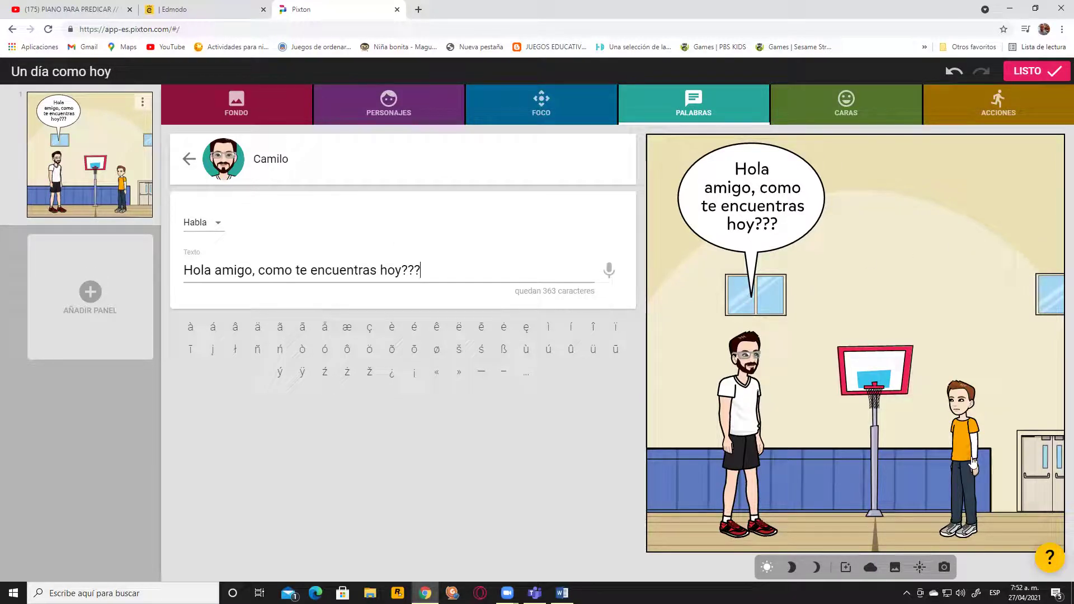
- Give the bearded avatar a different closed-mouth expression and a standing pose with one hand raised in greeting
{"action": "left_click", "coordinate": [852, 113]}
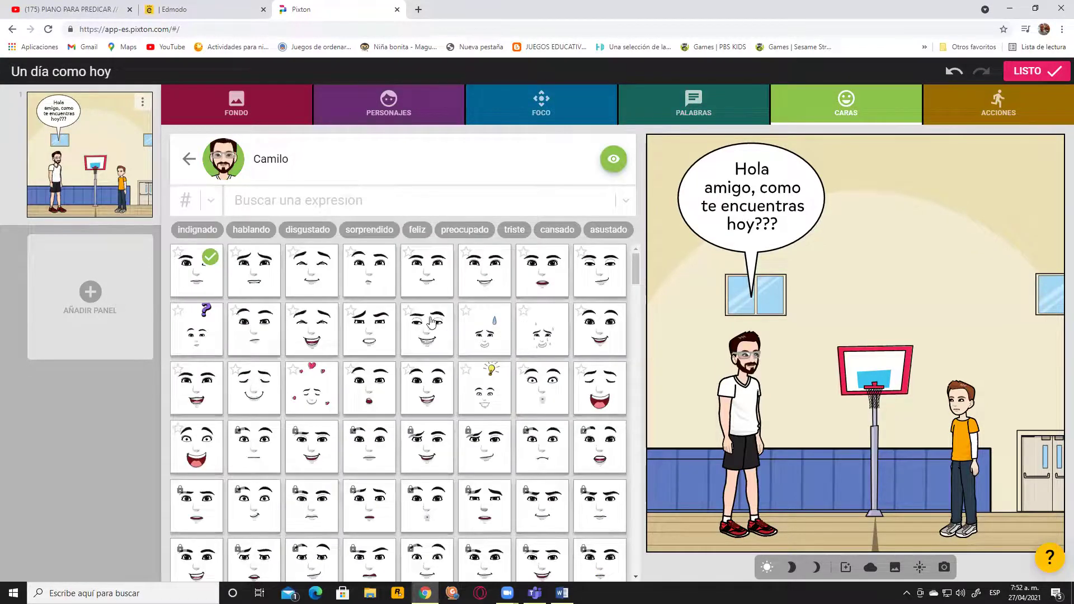
{"action": "left_click", "coordinate": [252, 327]}
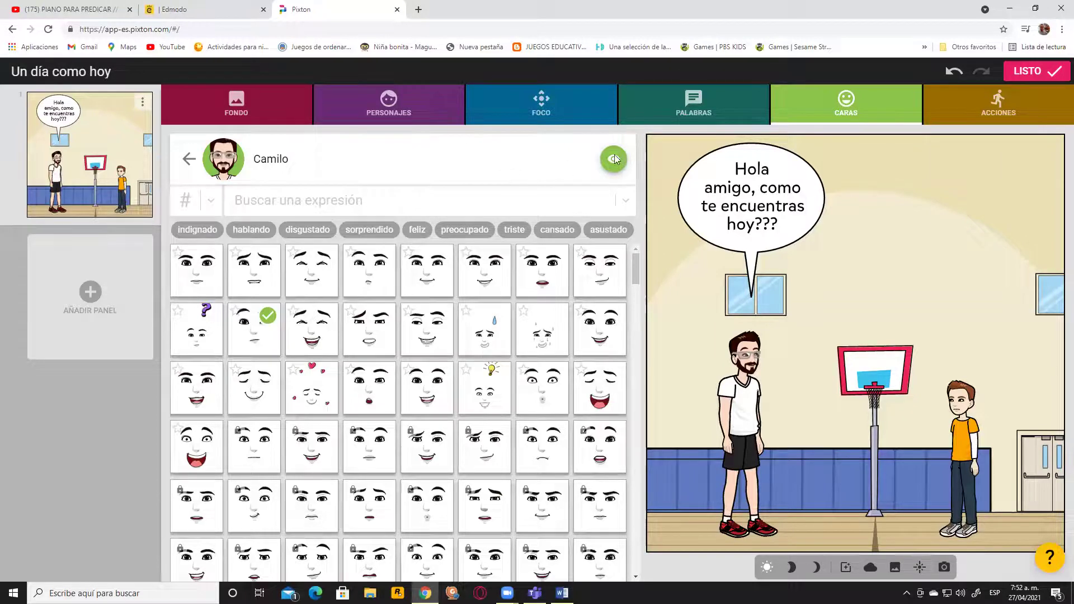
{"action": "left_click", "coordinate": [972, 111]}
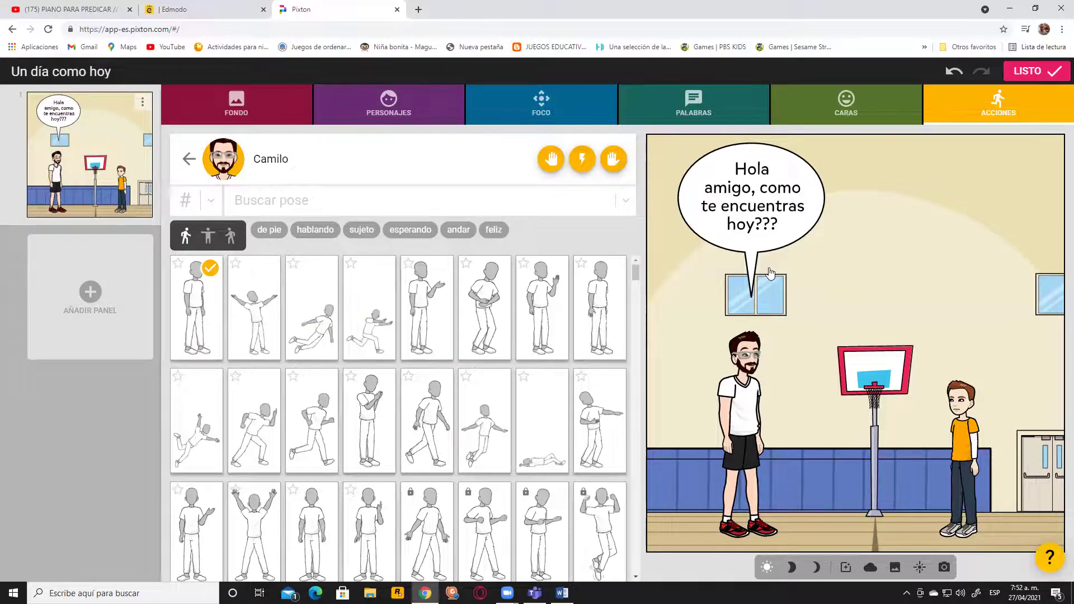
{"action": "left_click", "coordinate": [543, 321]}
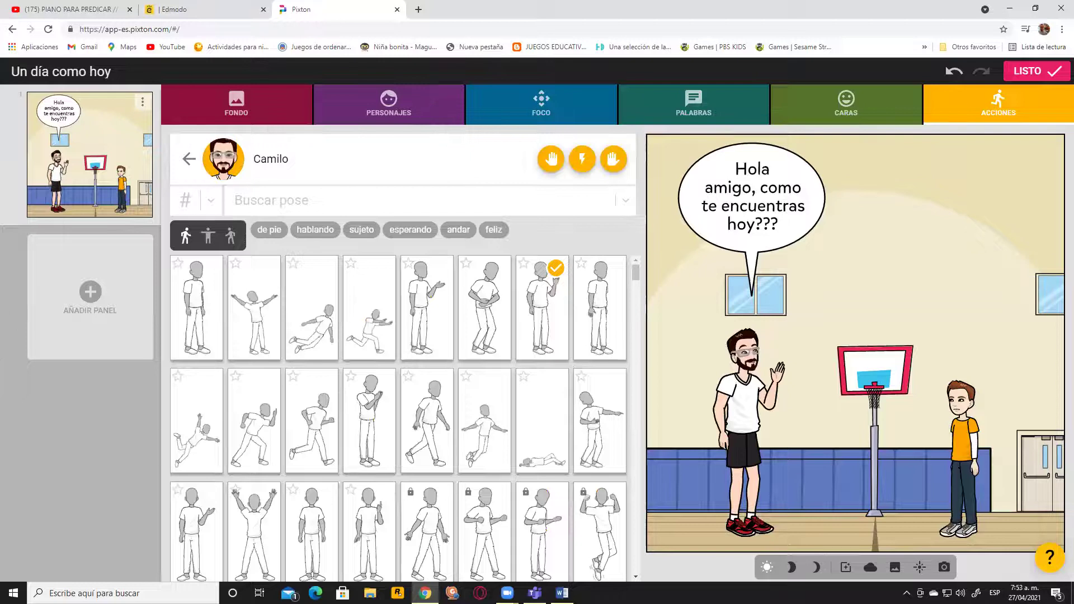
- Change the boy's pose to standing with one hand raised in greeting toward the bearded avatar
{"action": "left_click", "coordinate": [958, 462]}
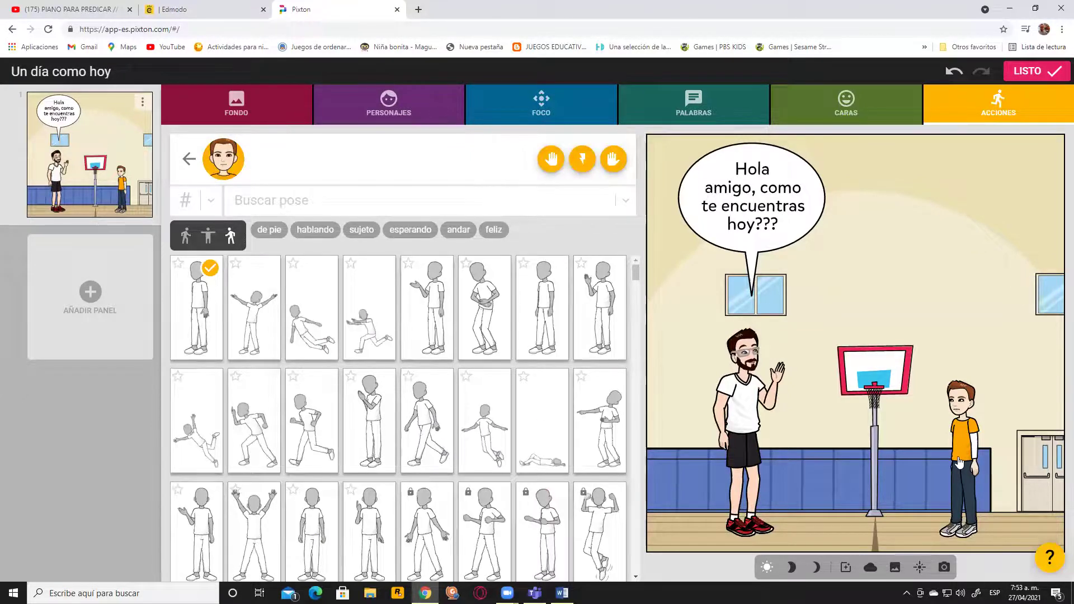
{"action": "double_click", "coordinate": [959, 462]}
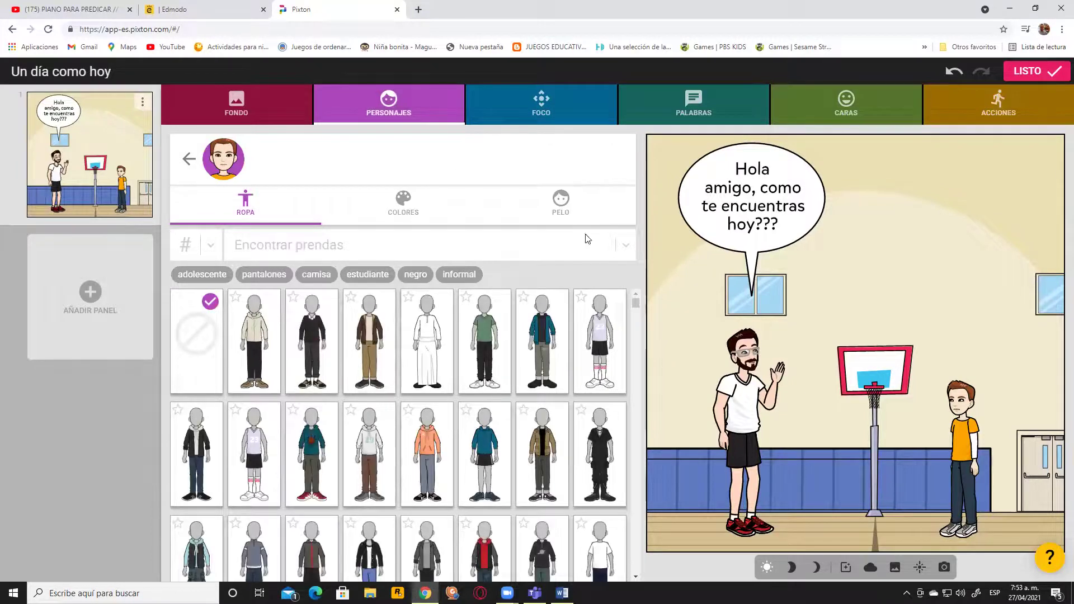
{"action": "left_click", "coordinate": [961, 438]}
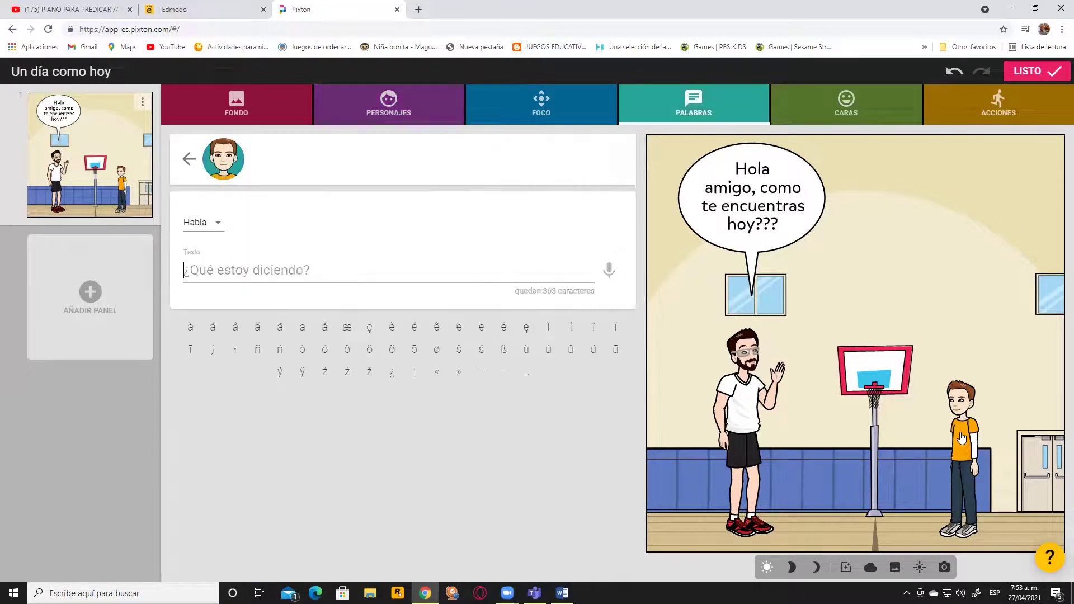
{"action": "left_click", "coordinate": [542, 119]}
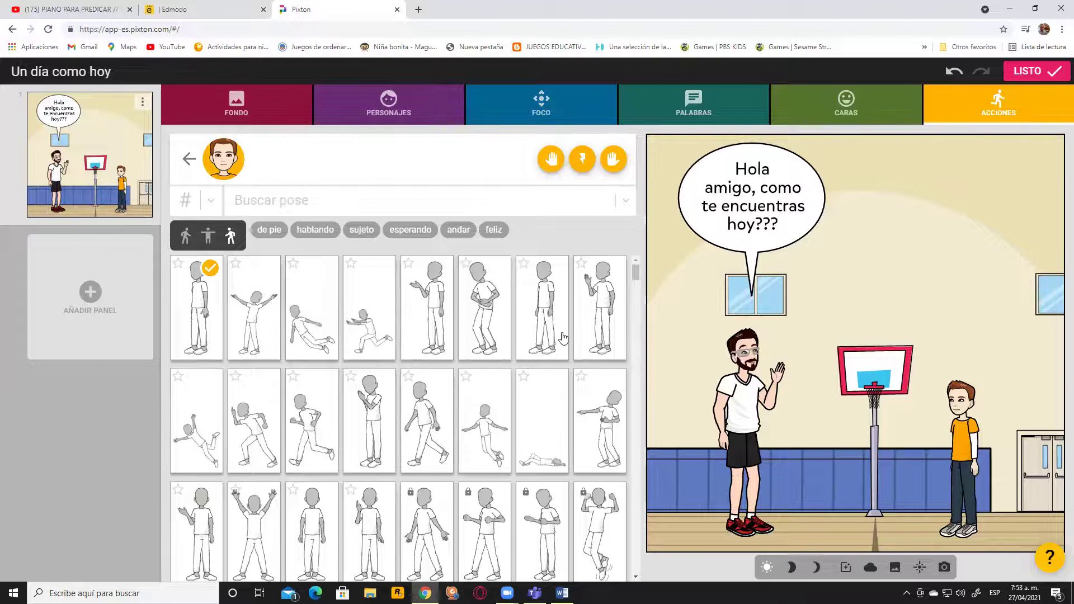
{"action": "left_click", "coordinate": [589, 312]}
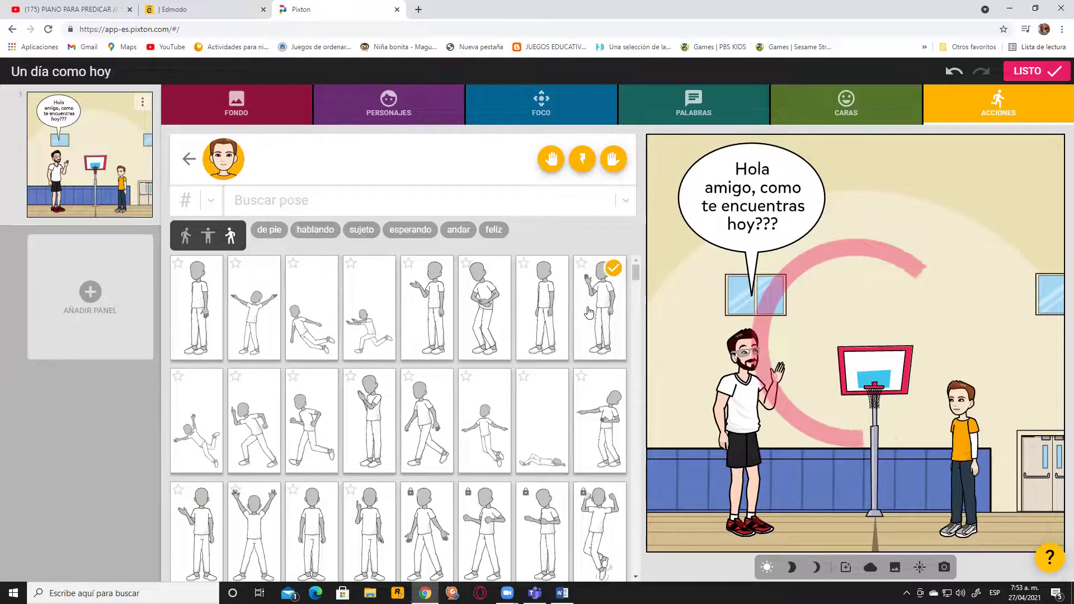
- Give the boy a speech bubble reading "Hola extraño, me encuentro bien."
{"action": "left_click", "coordinate": [720, 90]}
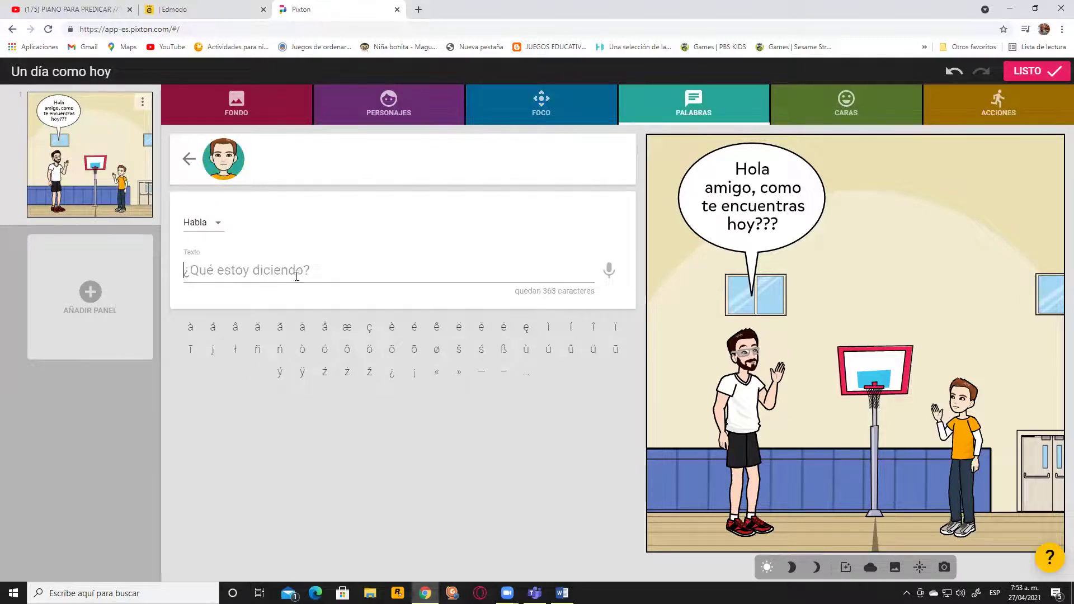
{"action": "type", "text": "Ho"}
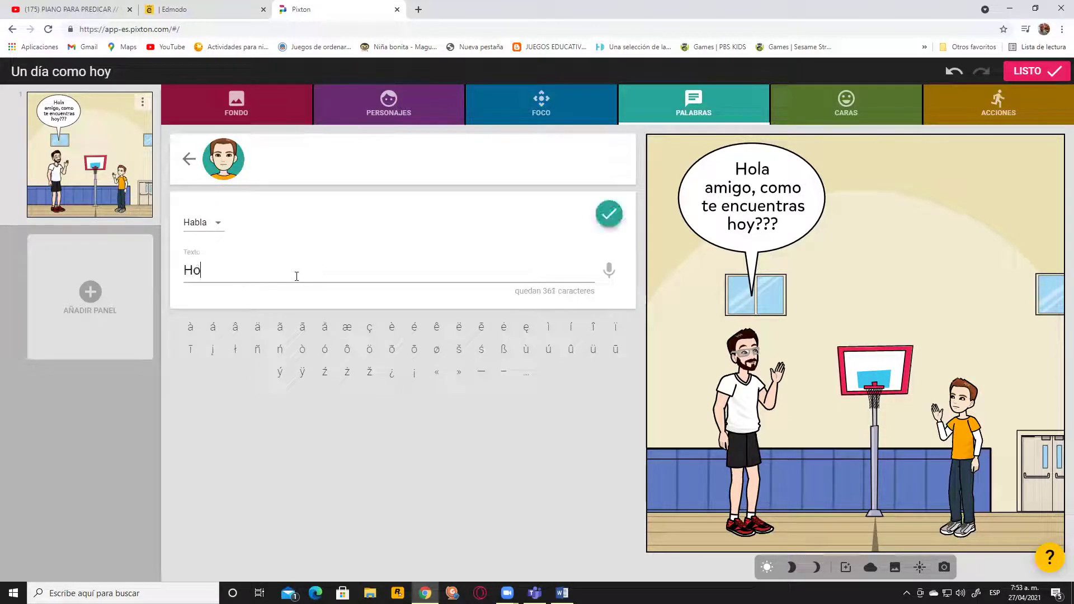
{"action": "type", "text": "la extra"}
{"action": "type", "text": "ño, bien"}
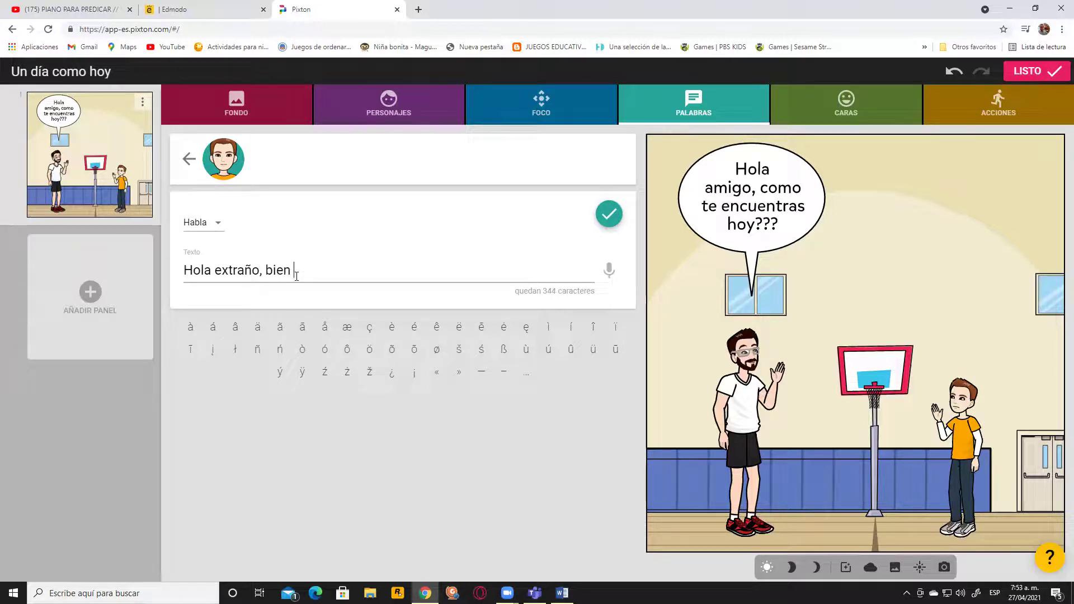
{"action": "key", "text": "BackSpace"}
{"action": "key", "text": "BackSpace"}
{"action": "key", "text": "BackSpace"}
{"action": "key", "text": "BackSpace"}
{"action": "type", "text": "me encuentro bie"}
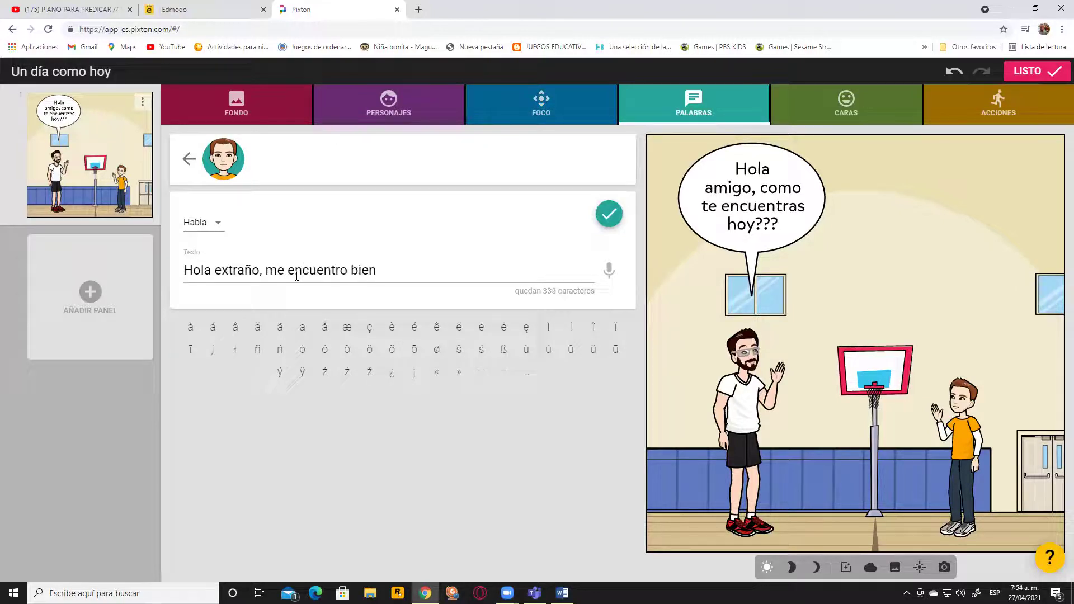
{"action": "type", "text": "n."}
{"action": "left_click", "coordinate": [609, 214]}
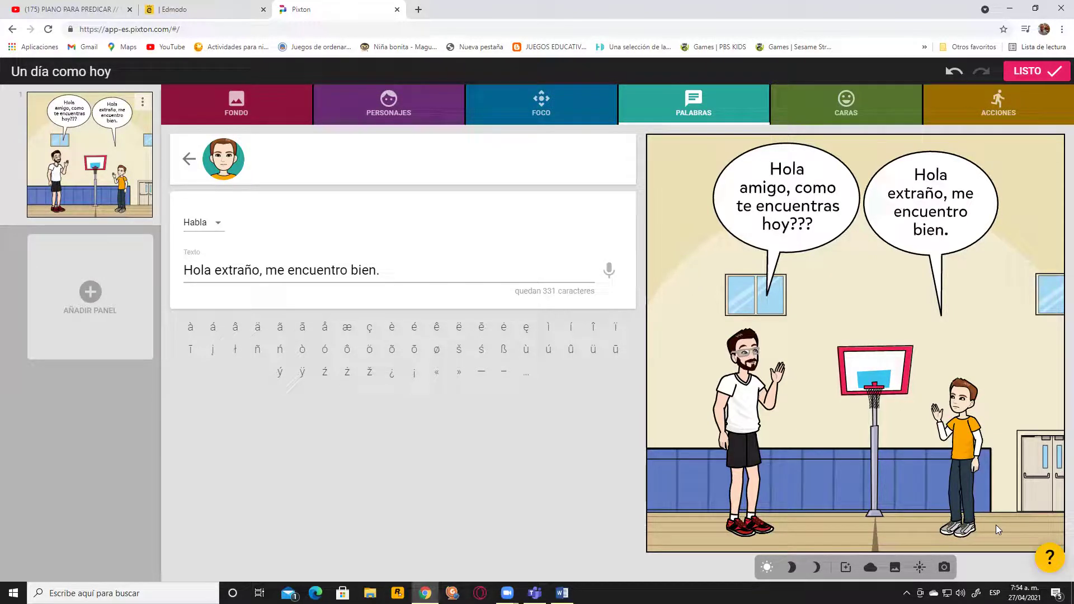
- Add a second panel and set its focus to option E, a closer waist-up view of both characters
{"action": "left_click", "coordinate": [103, 304]}
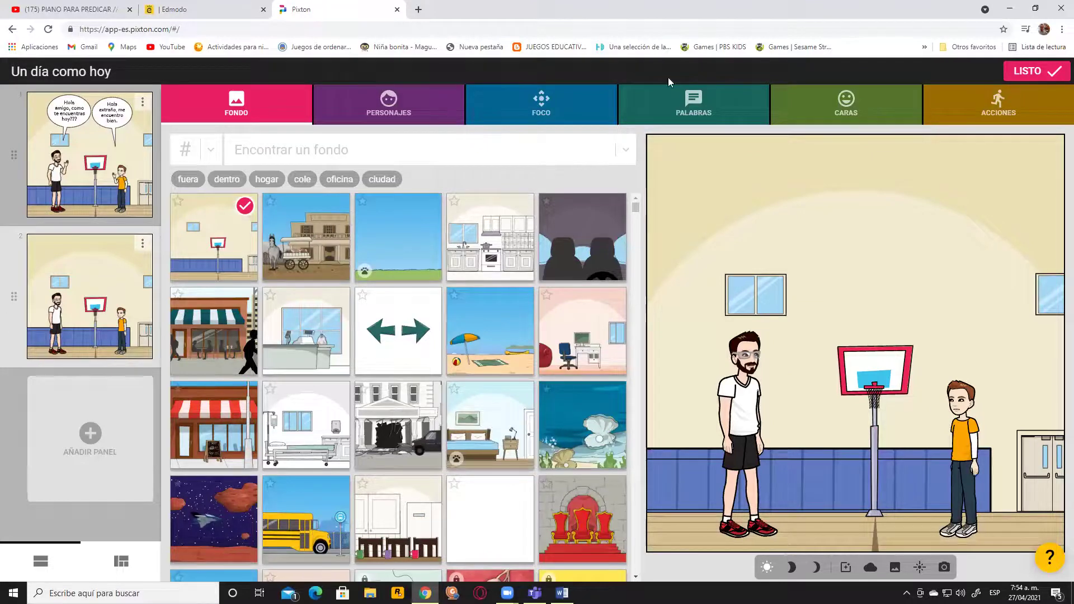
{"action": "left_click", "coordinate": [565, 106]}
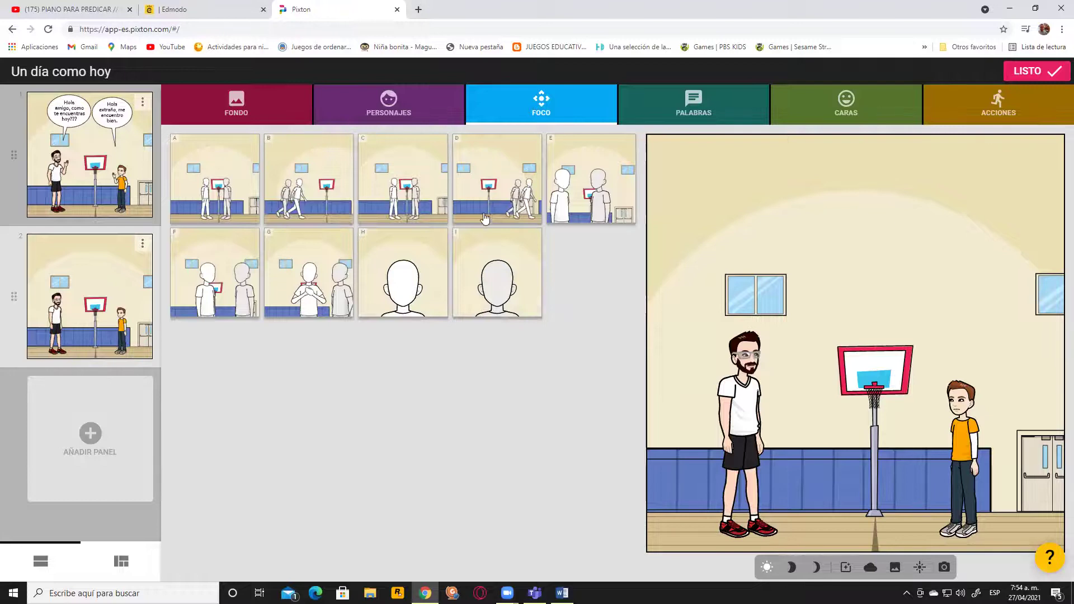
{"action": "left_click", "coordinate": [580, 203]}
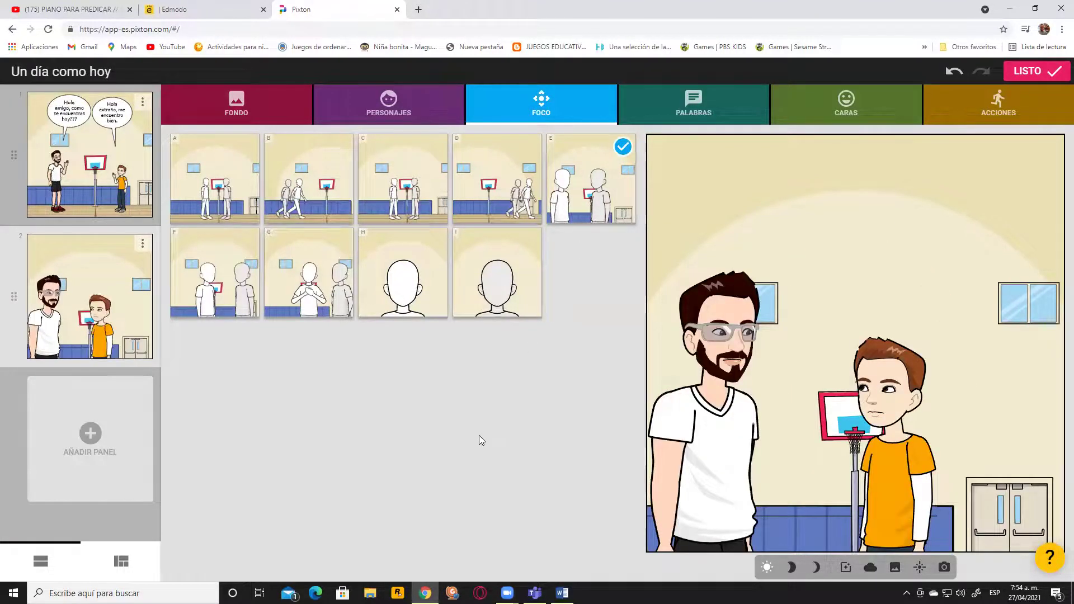
- Set the boy's expression in the second panel to a wide-eyed, open-mouthed laugh
{"action": "left_click", "coordinate": [730, 368]}
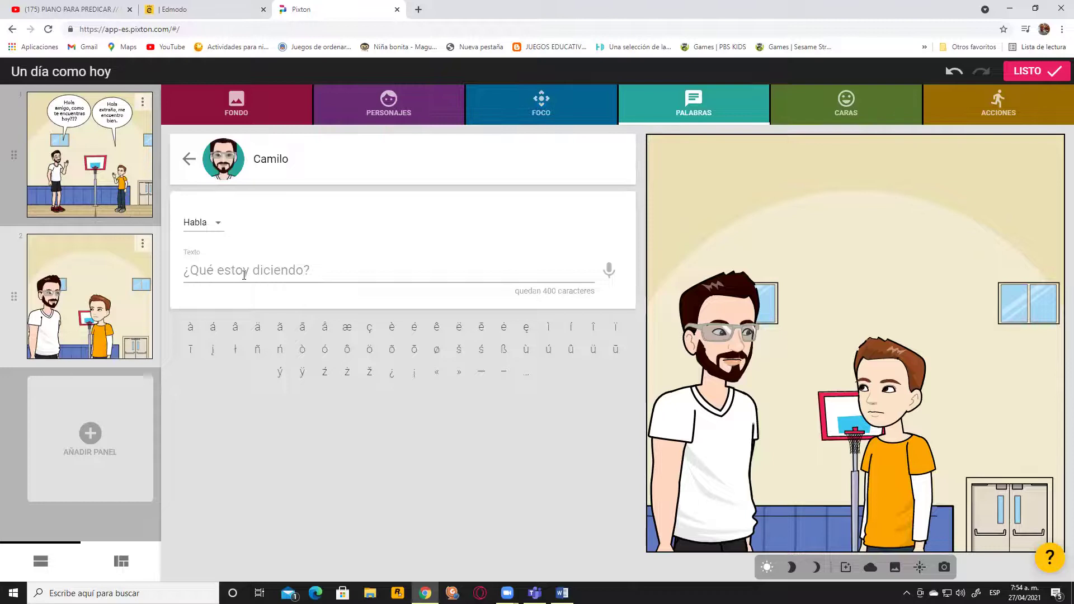
{"action": "left_click", "coordinate": [892, 395]}
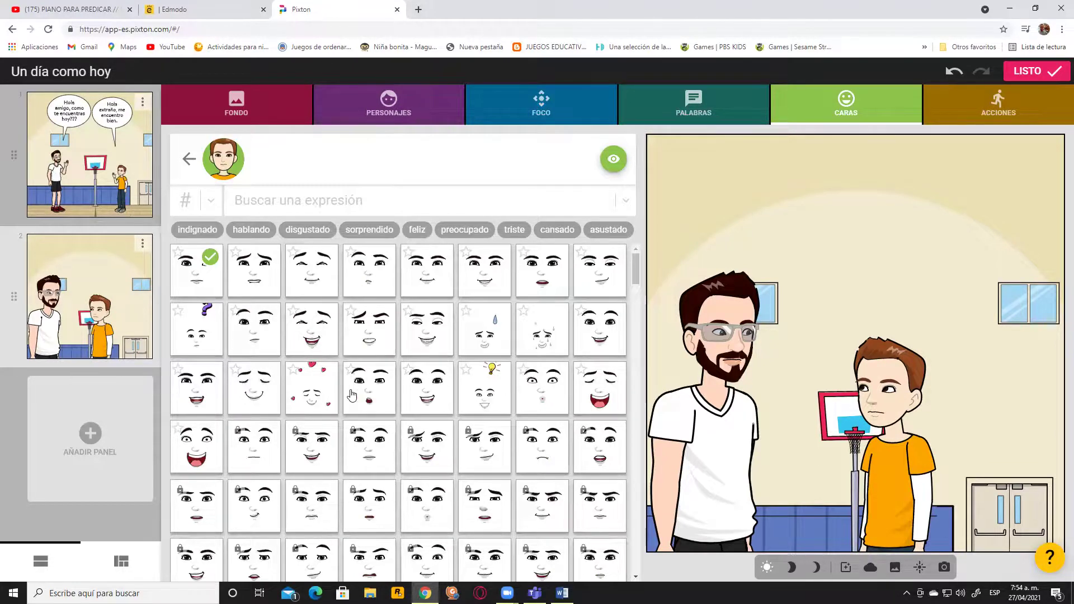
{"action": "left_click", "coordinate": [211, 463]}
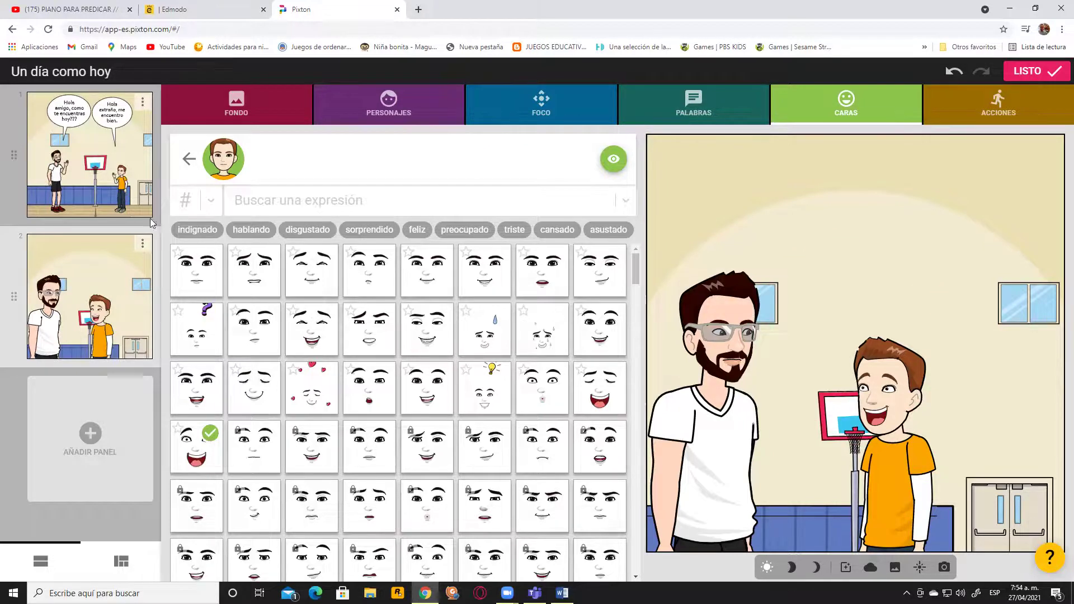
{"action": "left_click", "coordinate": [280, 200]}
{"action": "type", "text": "Te gustaria"}
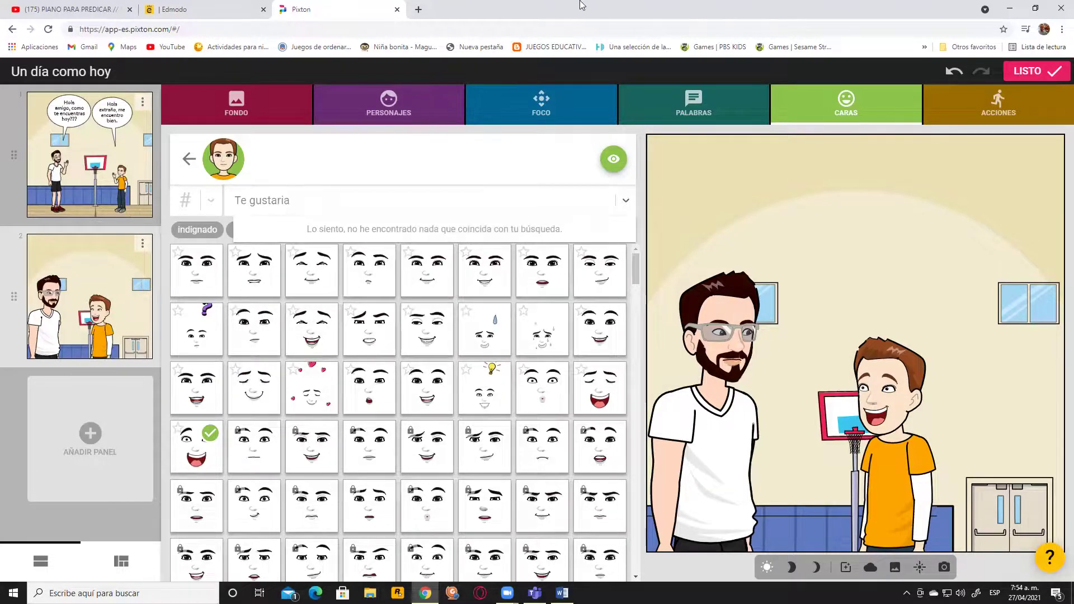
{"action": "type", "text": "jugar un partido??"}
{"action": "left_click", "coordinate": [701, 222]}
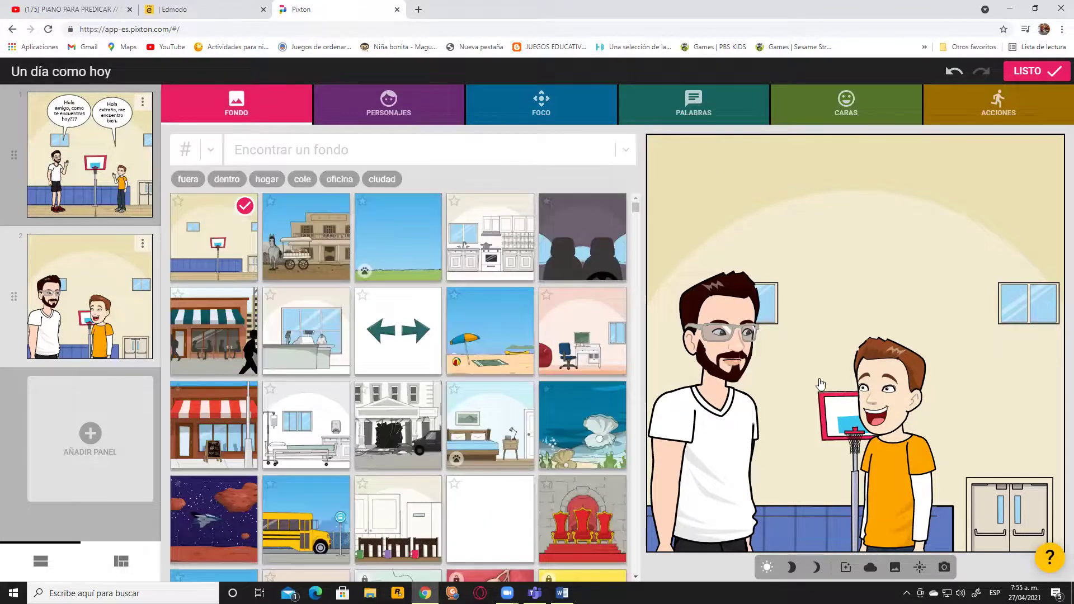
- Give the boy in the second panel a speech bubble reading "Te gustaría jugar un partido?????", correcting the spelling of "gustaría"
{"action": "left_click", "coordinate": [890, 390]}
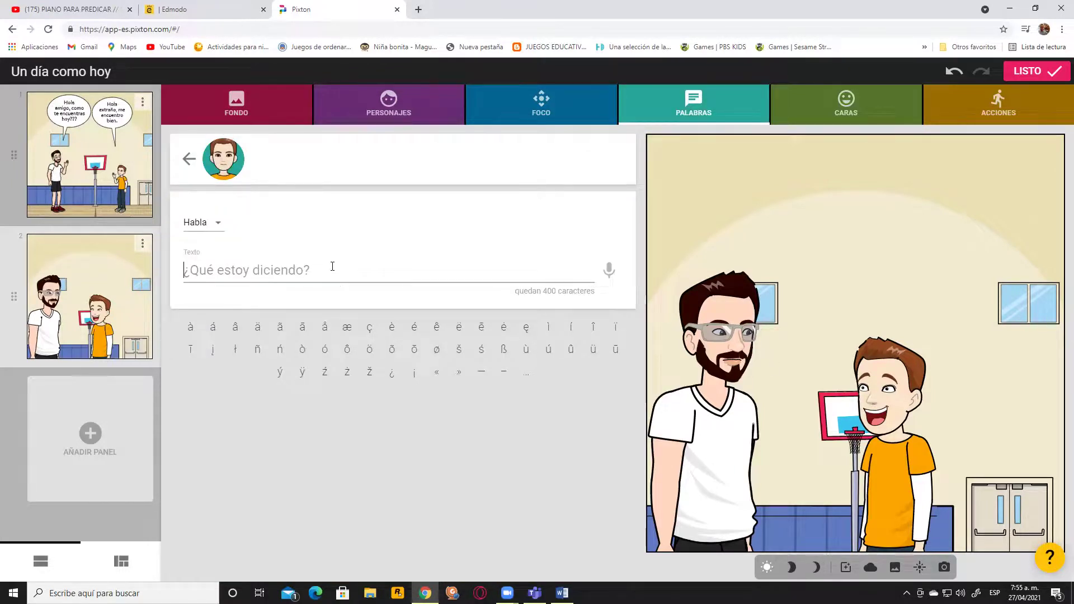
{"action": "type", "text": "T"}
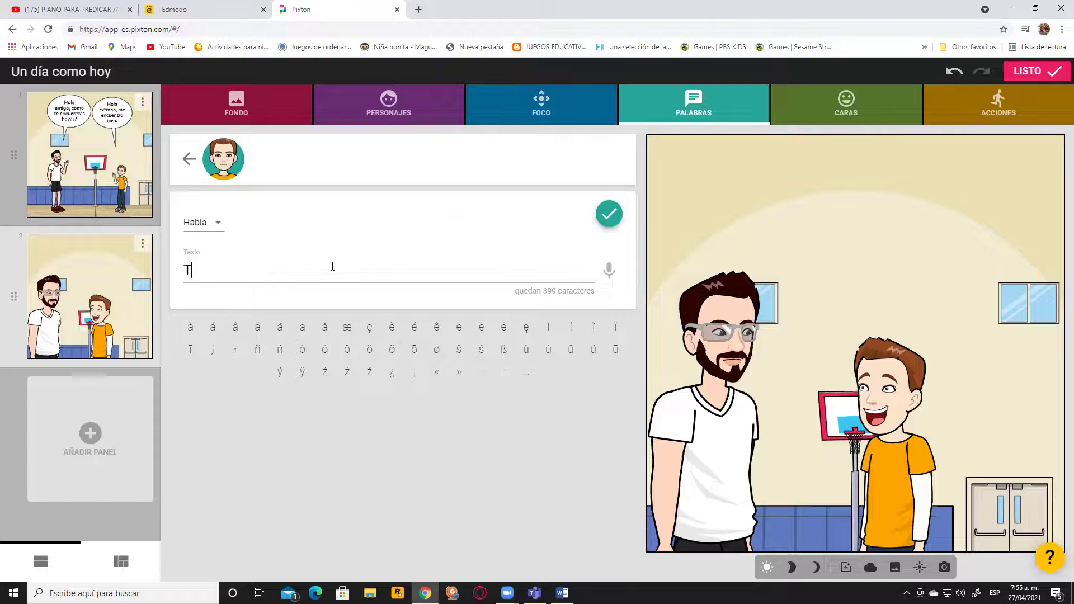
{"action": "type", "text": "e gustaria ju"}
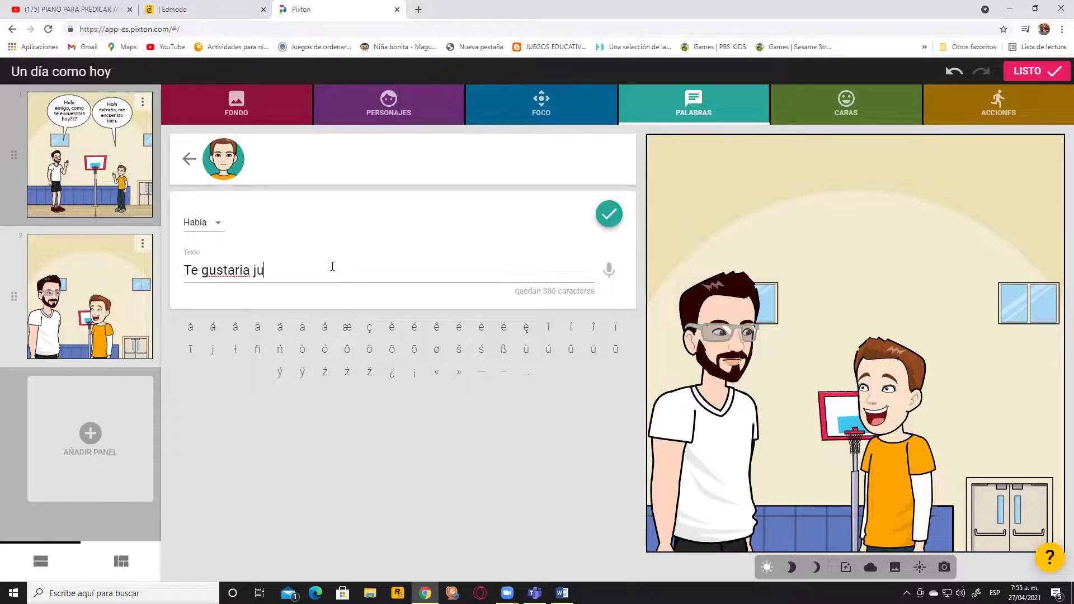
{"action": "type", "text": "gar un partido?????"}
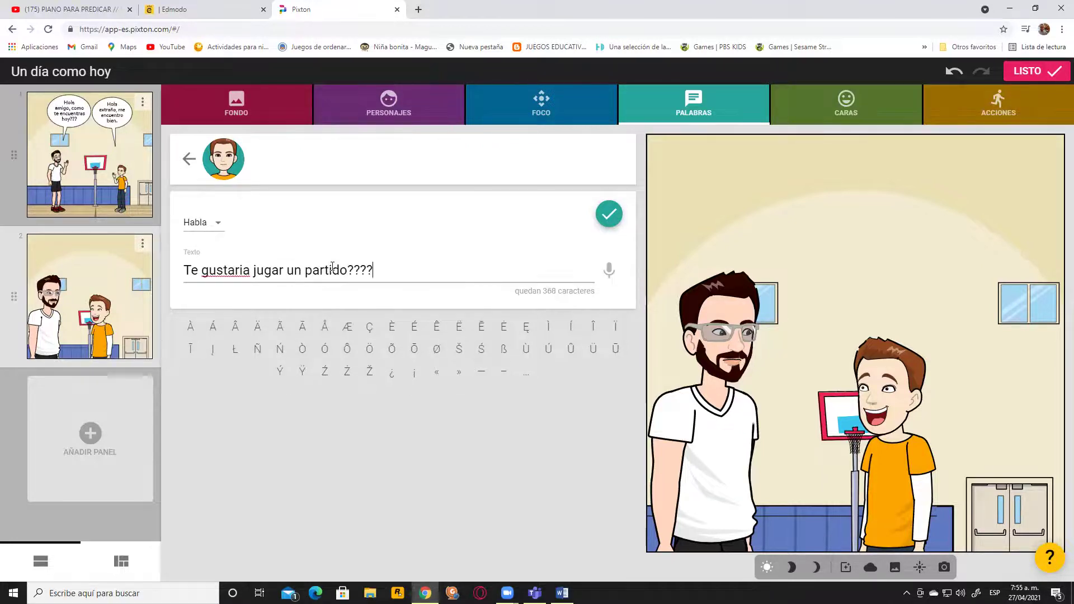
{"action": "right_click", "coordinate": [240, 267]}
{"action": "left_click", "coordinate": [260, 274]}
{"action": "left_click", "coordinate": [603, 219]}
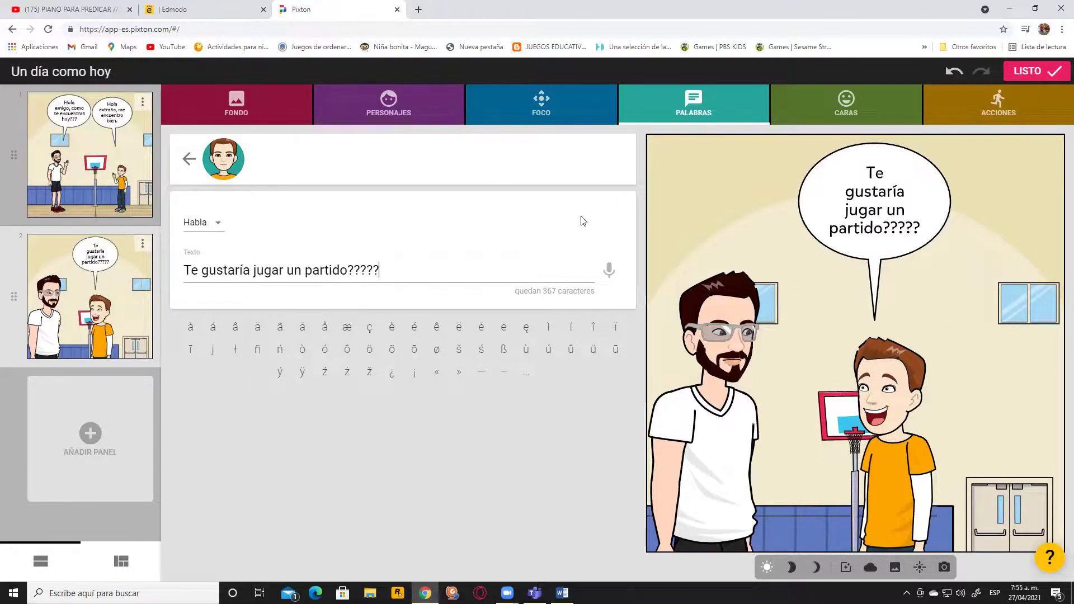
- Set the bearded avatar's expression in the second panel to a sly smirk with half-closed eyes
{"action": "left_click", "coordinate": [718, 356]}
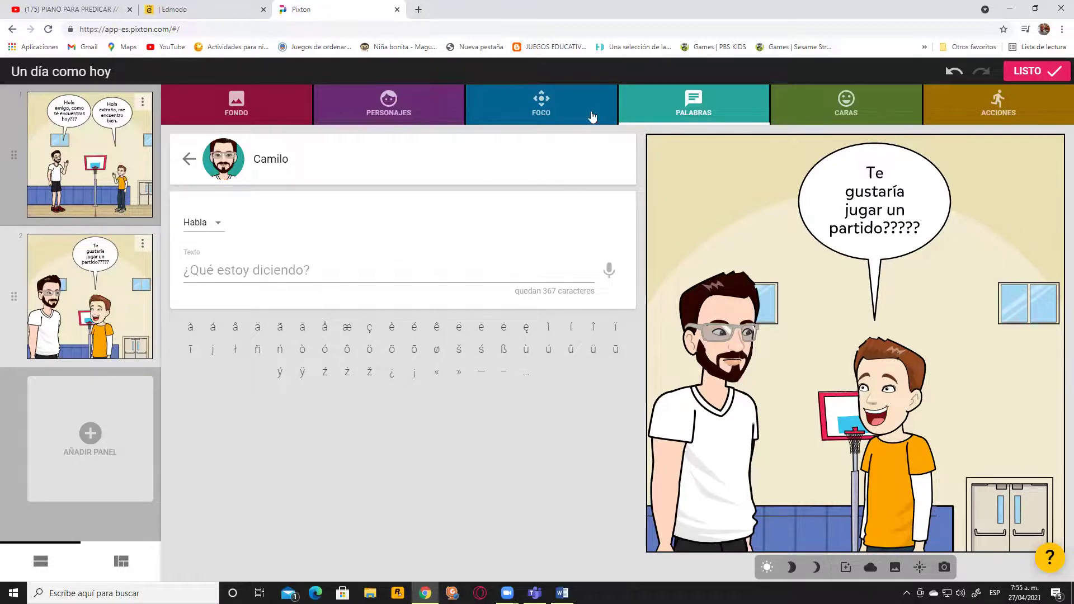
{"action": "left_click", "coordinate": [851, 102]}
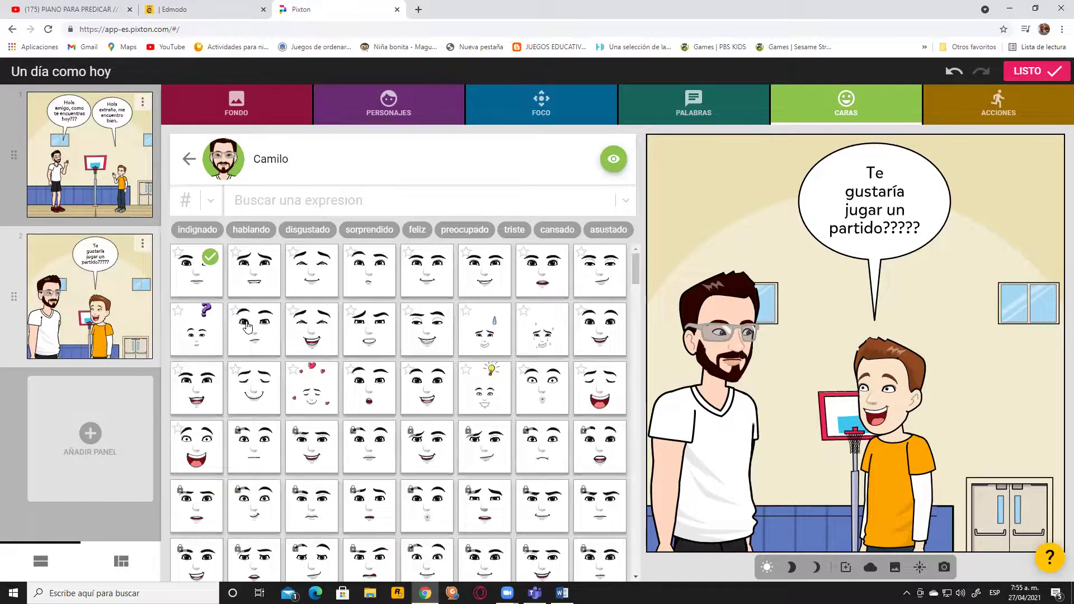
{"action": "left_click", "coordinate": [602, 273]}
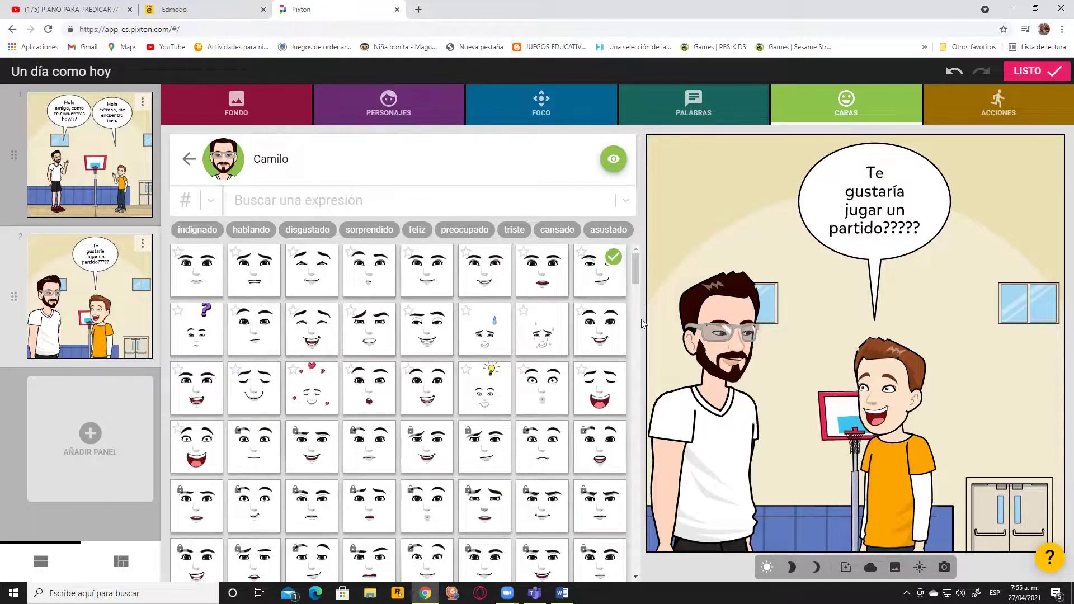
- Add a third panel and set its focus to option G, with the bearded avatar facing front and the boy beside him
{"action": "left_click", "coordinate": [105, 434]}
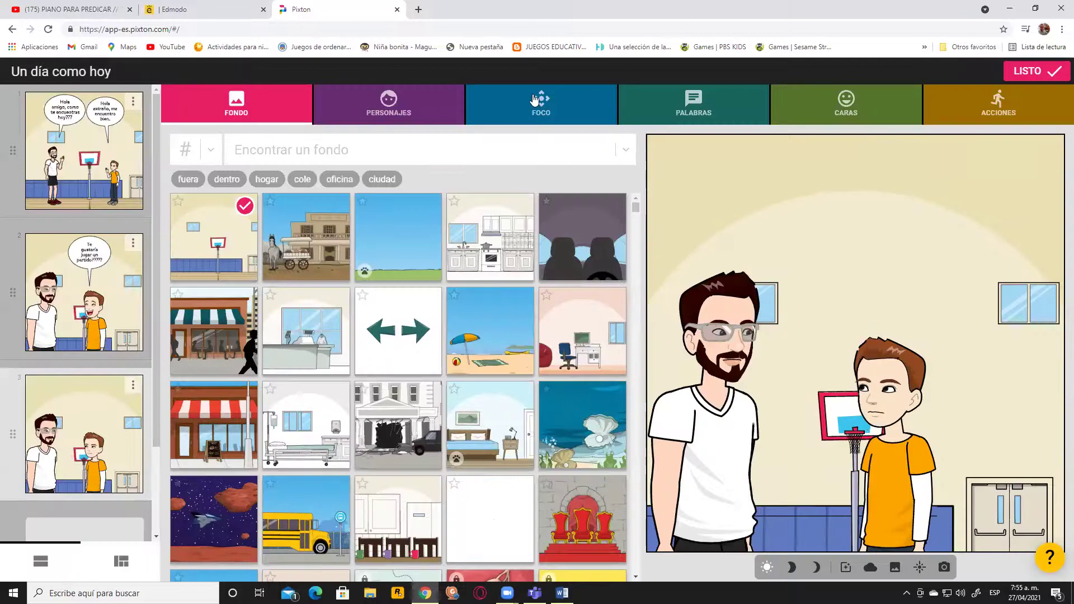
{"action": "left_click", "coordinate": [535, 100]}
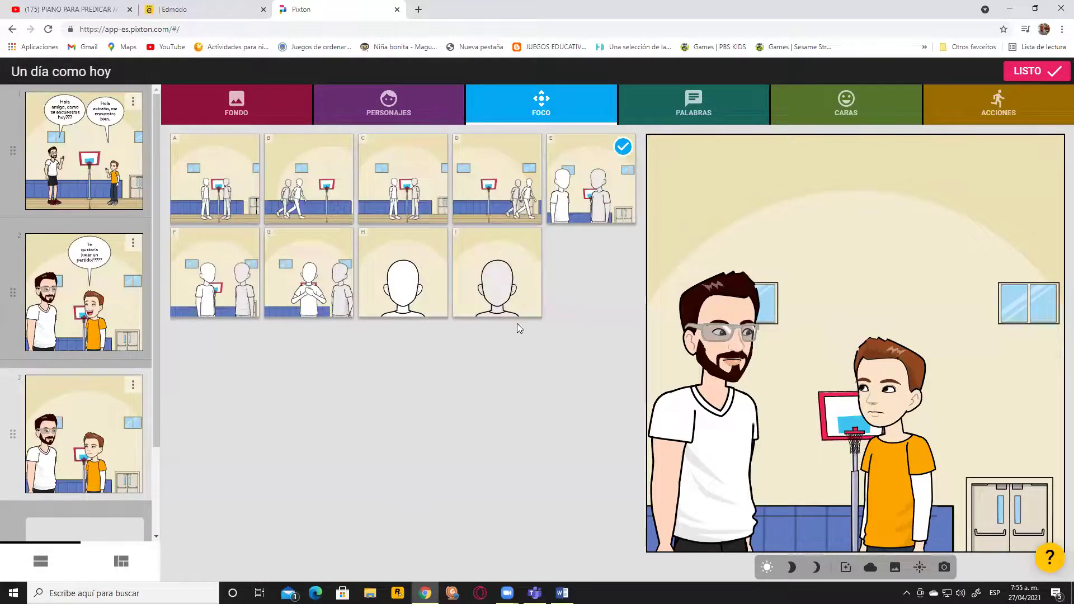
{"action": "left_click", "coordinate": [326, 296]}
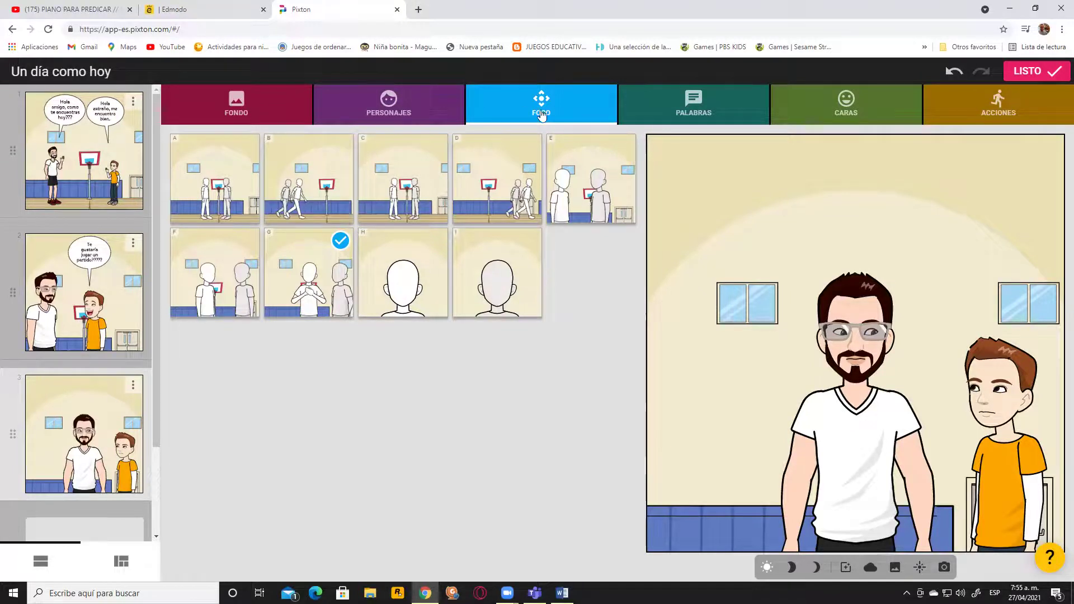
- Set the bearded avatar's expression in the third panel to a wide-eyed, open-mouthed laugh
{"action": "left_click", "coordinate": [882, 120]}
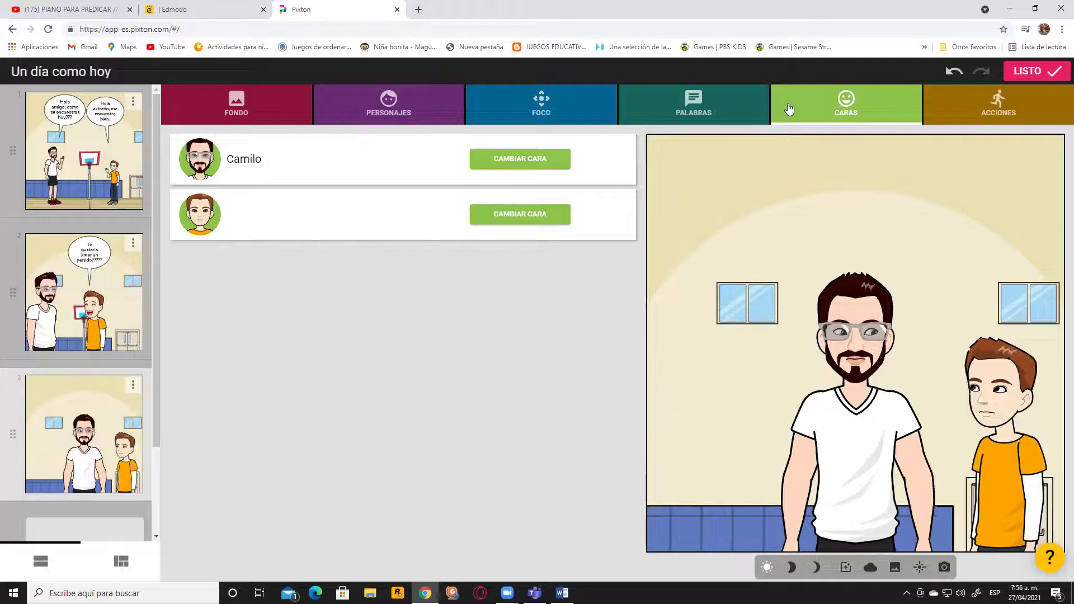
{"action": "left_click", "coordinate": [872, 365]}
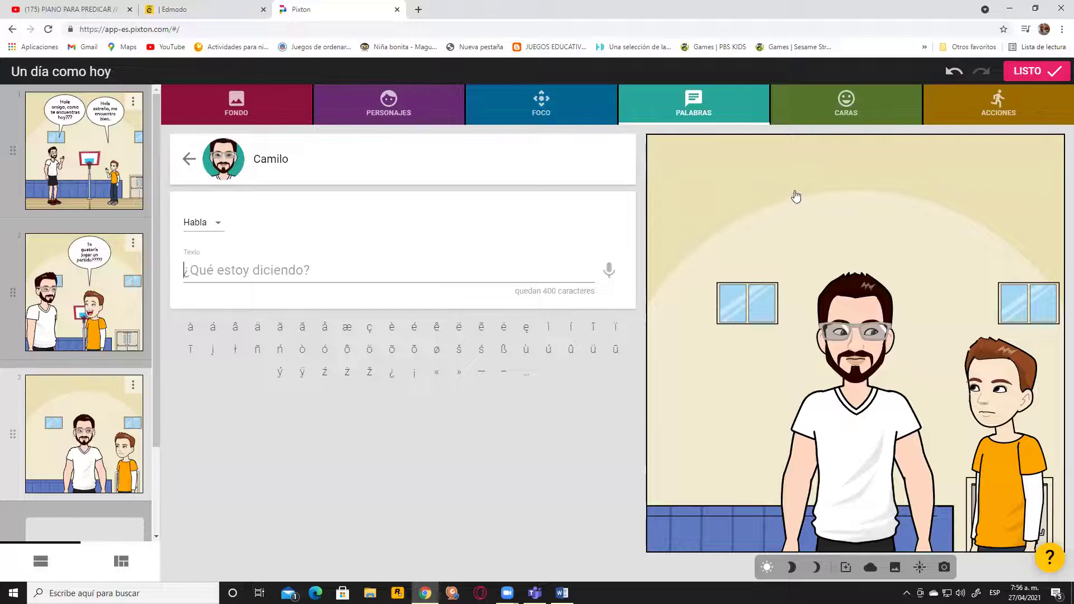
{"action": "left_click", "coordinate": [846, 103]}
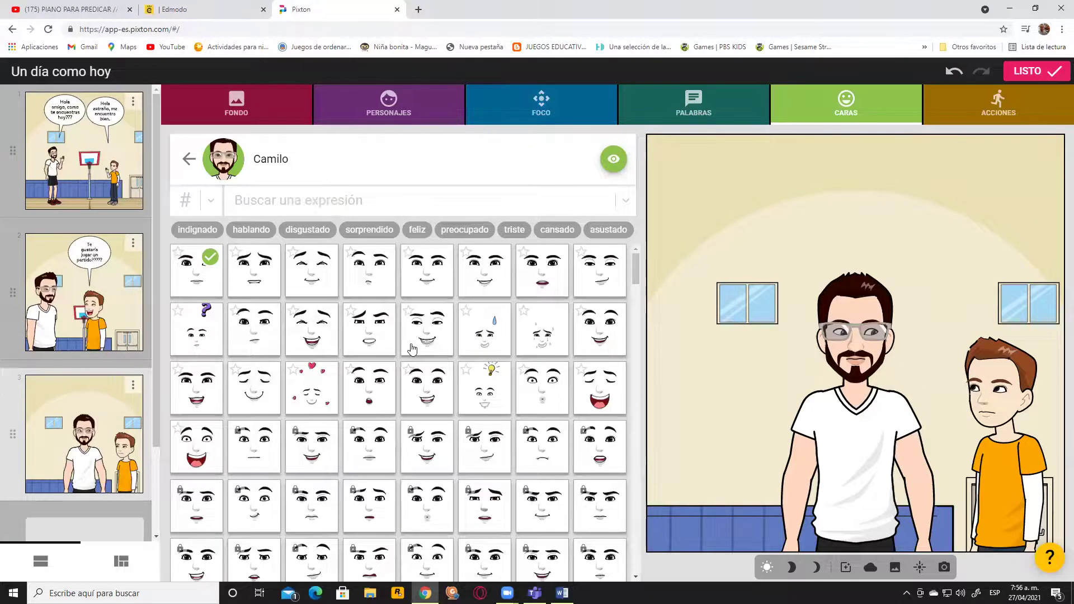
{"action": "scroll", "coordinate": [509, 441], "scroll_direction": "down", "scroll_amount": 2}
{"action": "scroll", "coordinate": [510, 439], "scroll_direction": "up", "scroll_amount": 2}
{"action": "left_click", "coordinate": [190, 436]}
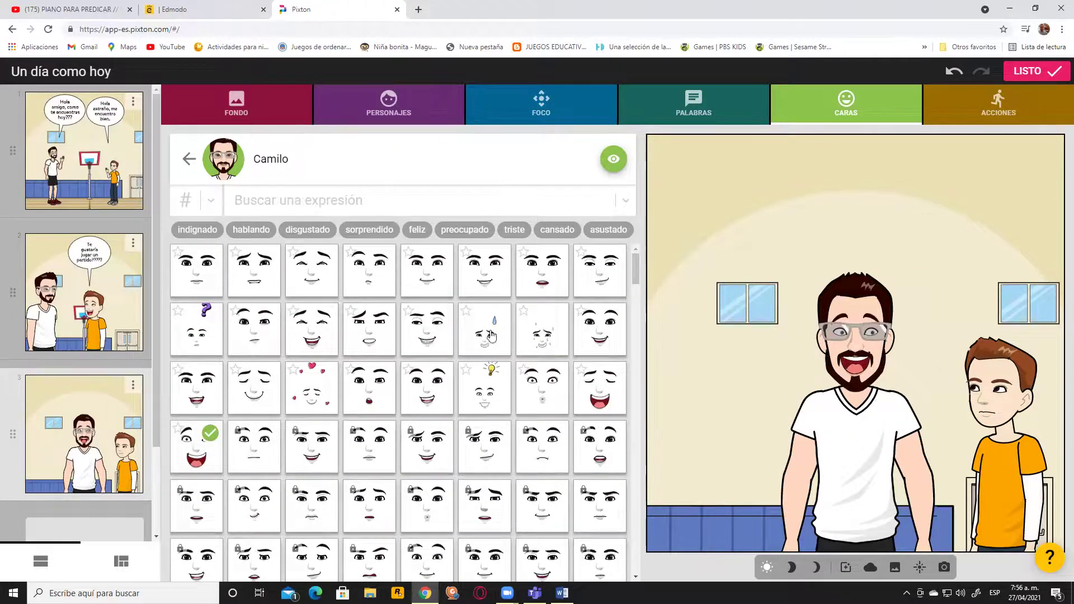
{"action": "left_click", "coordinate": [282, 196]}
{"action": "type", "text": "Su"}
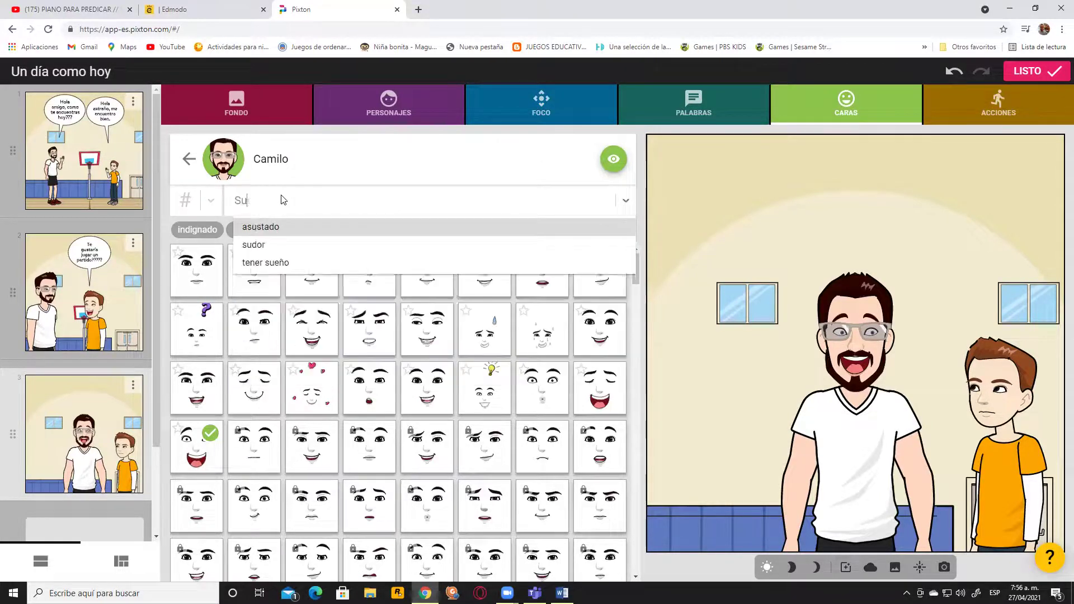
{"action": "type", "text": "per, jueg"}
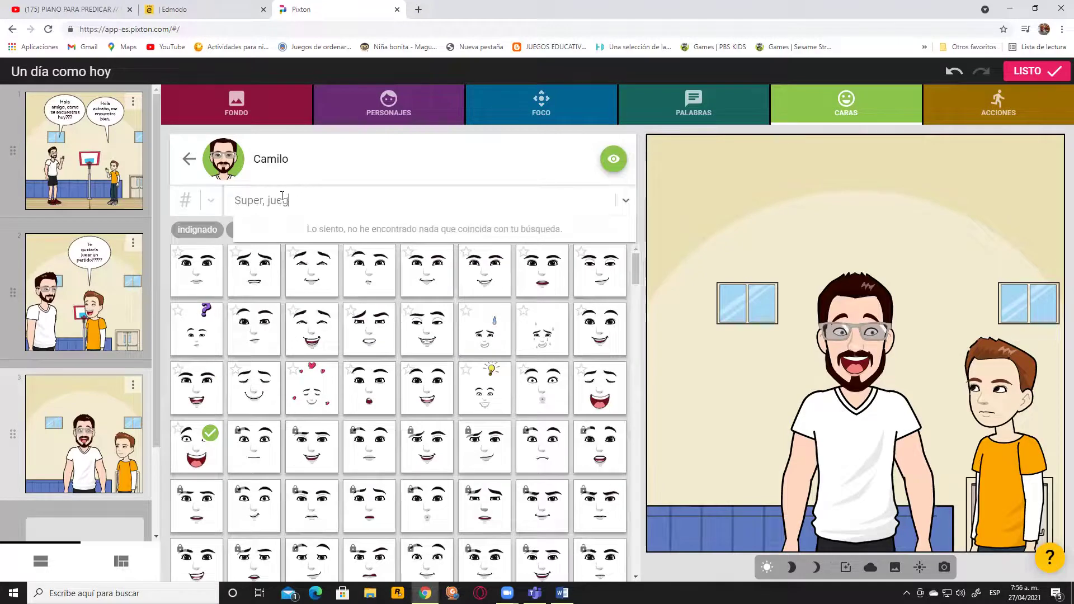
{"action": "type", "text": "uemos a 21 puntos"}
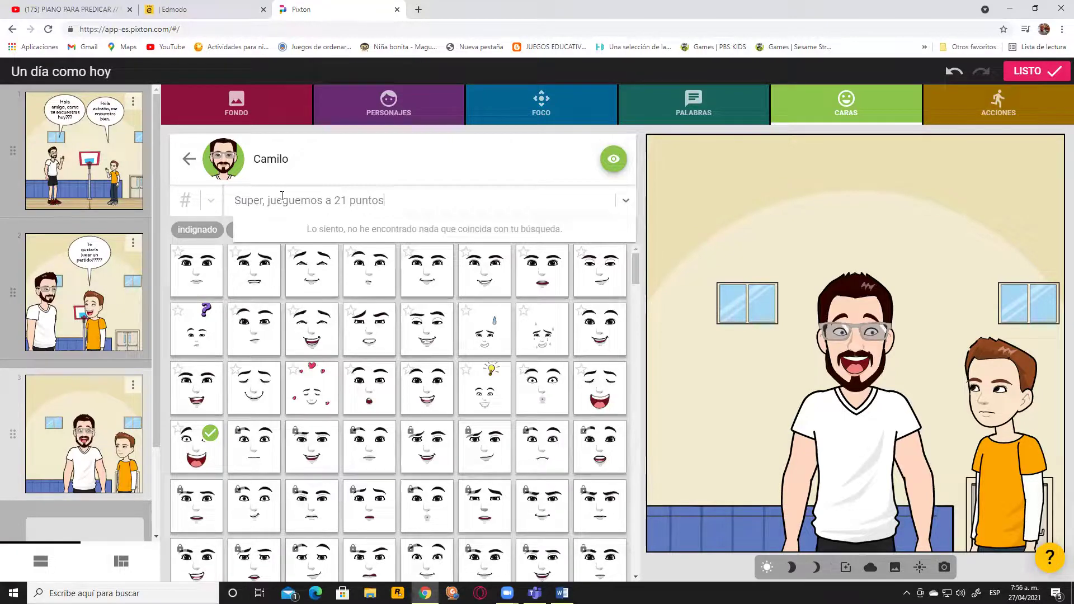
{"action": "type", "text": "...."}
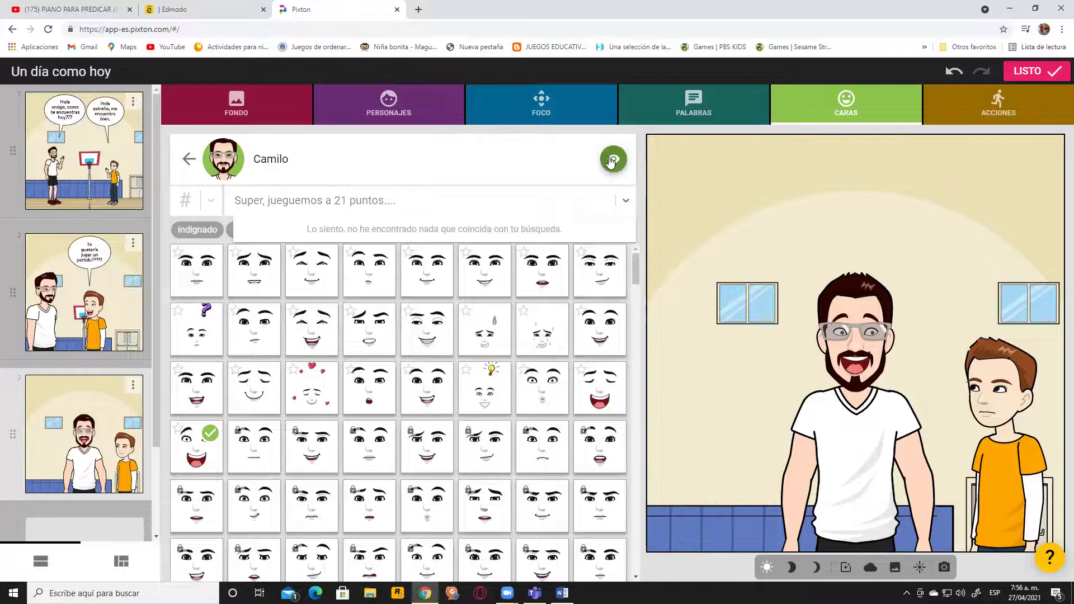
{"action": "left_click", "coordinate": [718, 197]}
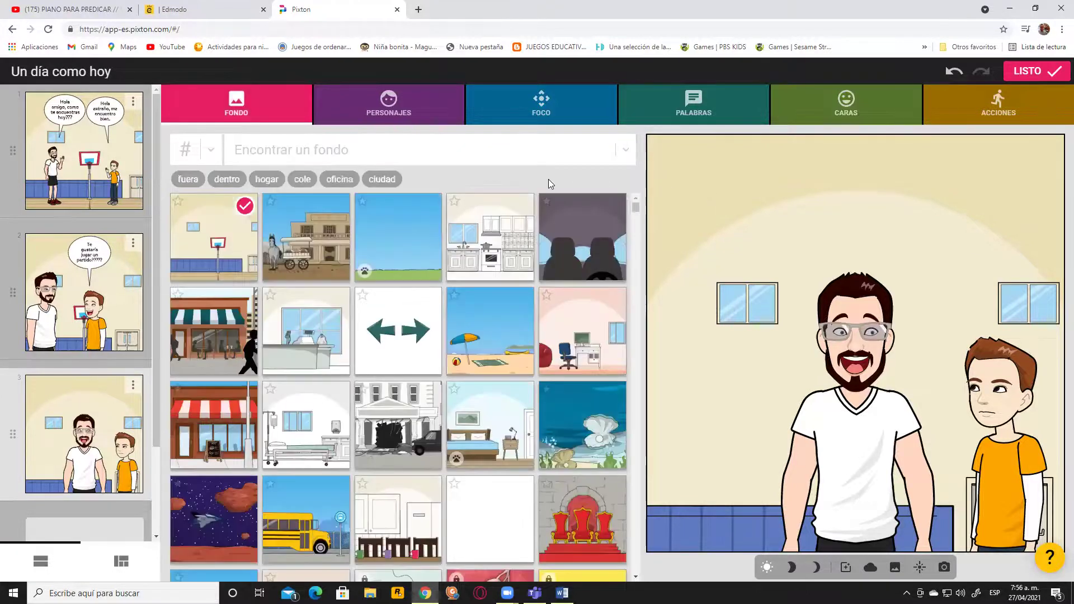
- Give the bearded avatar in the third panel a speech bubble reading "Listo juguemos a 21 puntos"
{"action": "left_click", "coordinate": [848, 338]}
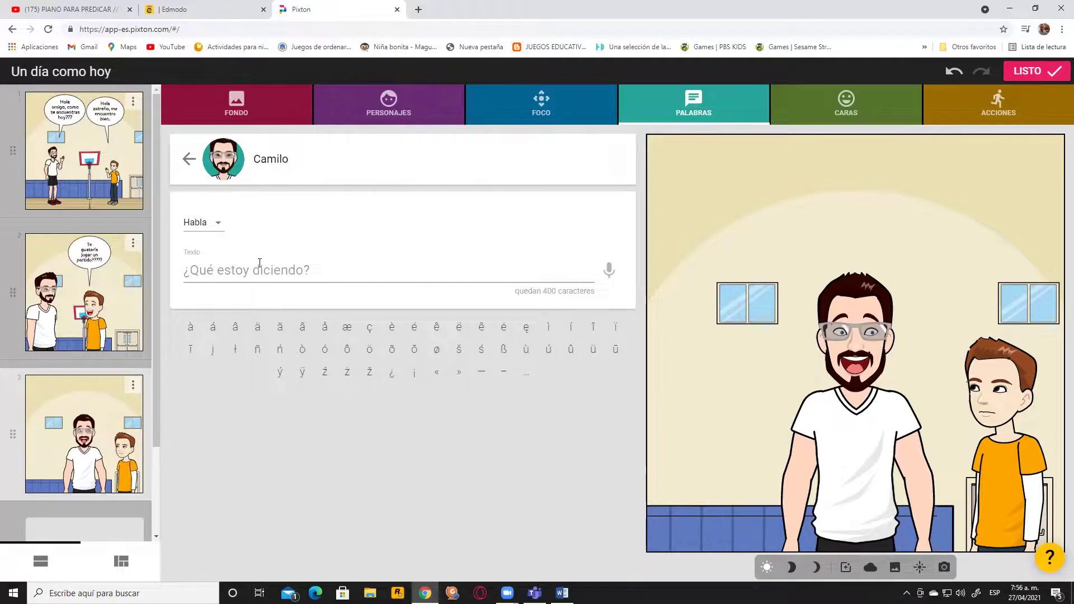
{"action": "type", "text": "Listo juguemos a 21 puntos"}
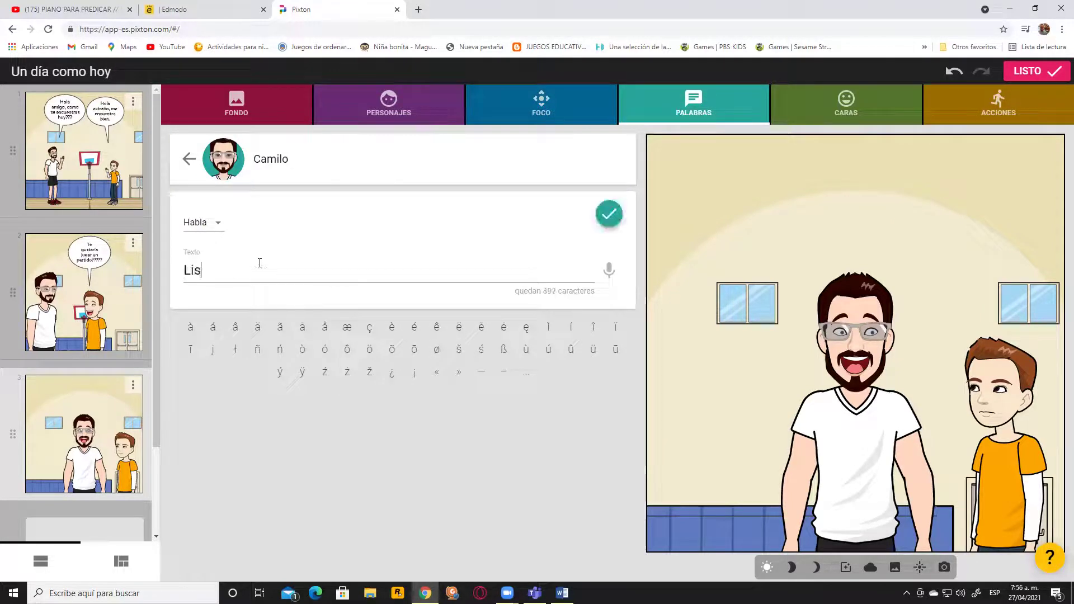
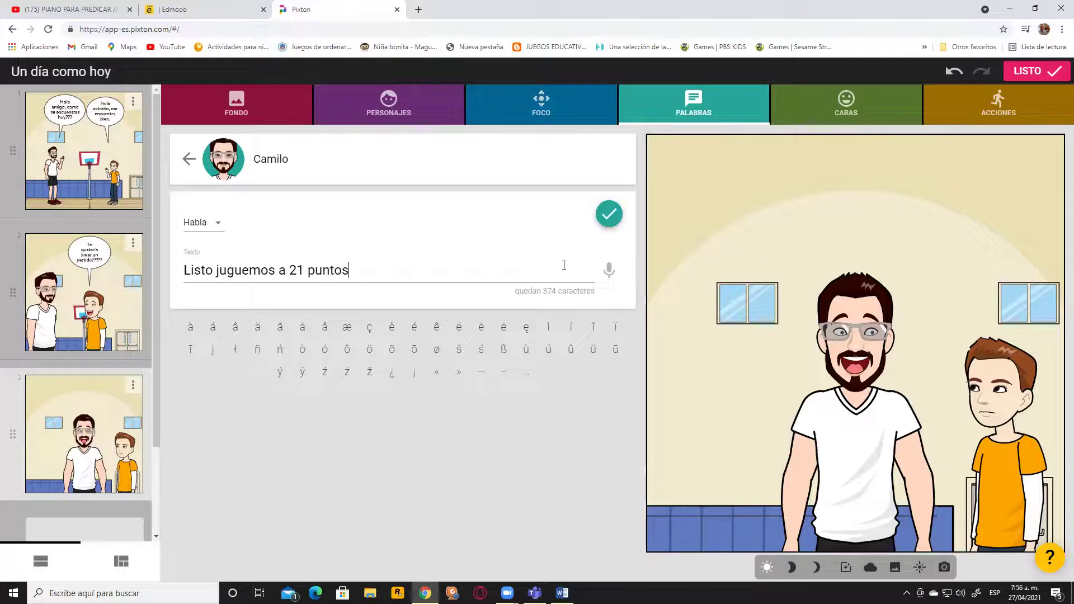
{"action": "left_click", "coordinate": [609, 214]}
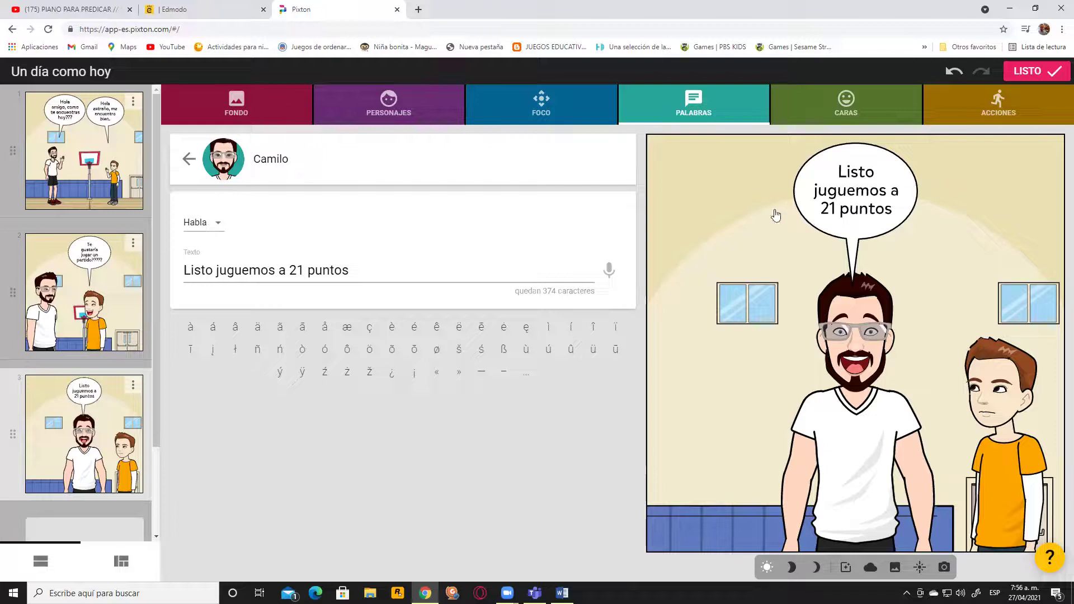
- Add a fourth panel and set its focus to option I, a front close-up of the boy
{"action": "scroll", "coordinate": [72, 475], "scroll_direction": "down", "scroll_amount": 2}
{"action": "left_click", "coordinate": [73, 475]}
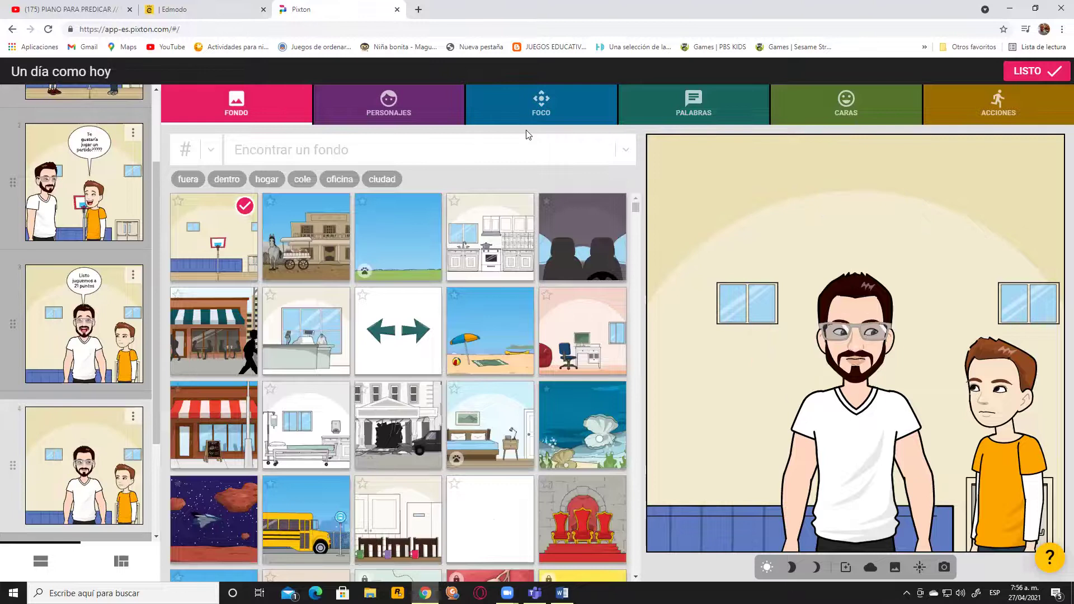
{"action": "left_click", "coordinate": [546, 109]}
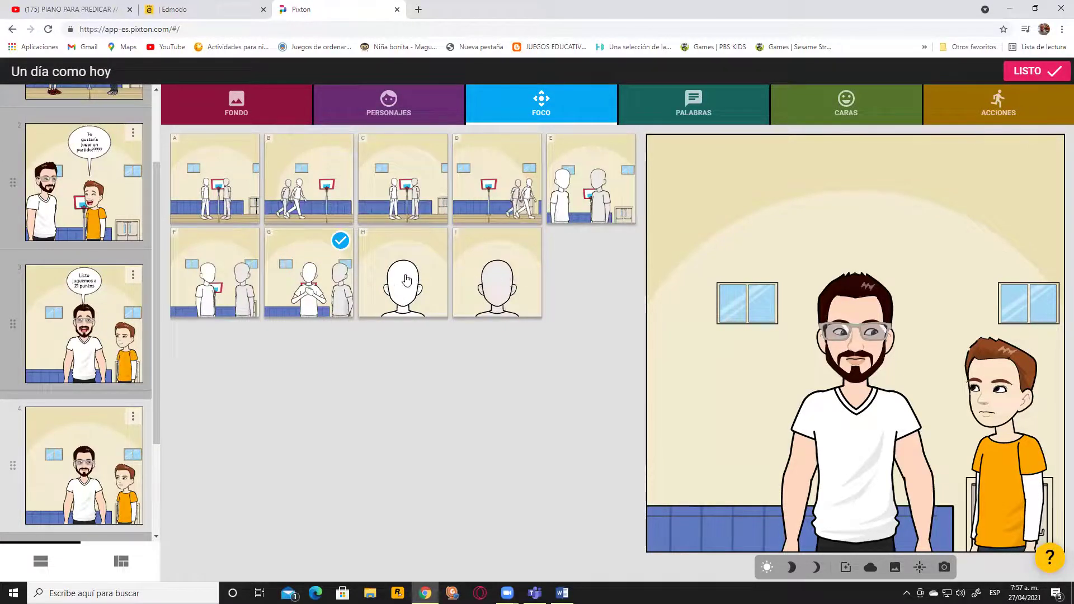
{"action": "left_click", "coordinate": [478, 266]}
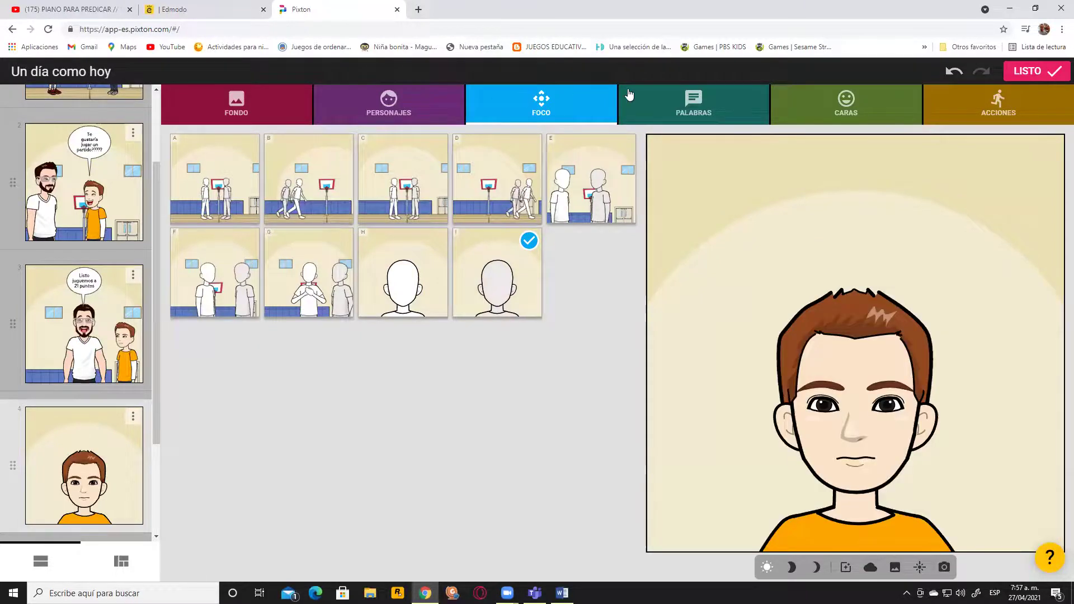
- Give the boy in the fourth panel a speech bubble reading "mmmm.... no tengo un estado físico tan bueno....", correcting the spelling of "físico"
{"action": "left_click", "coordinate": [722, 113]}
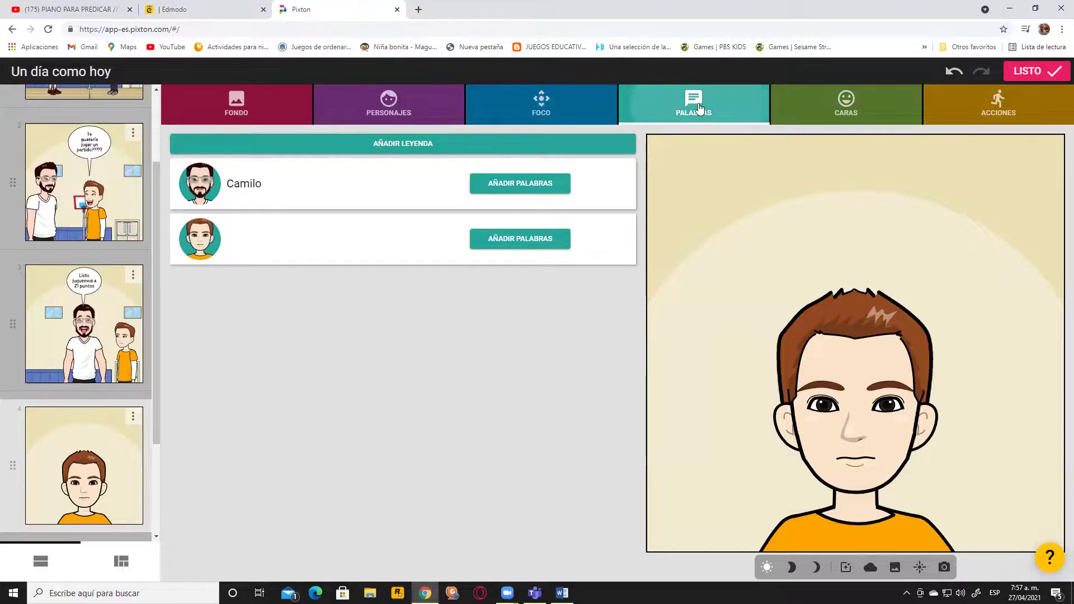
{"action": "left_click", "coordinate": [843, 109]}
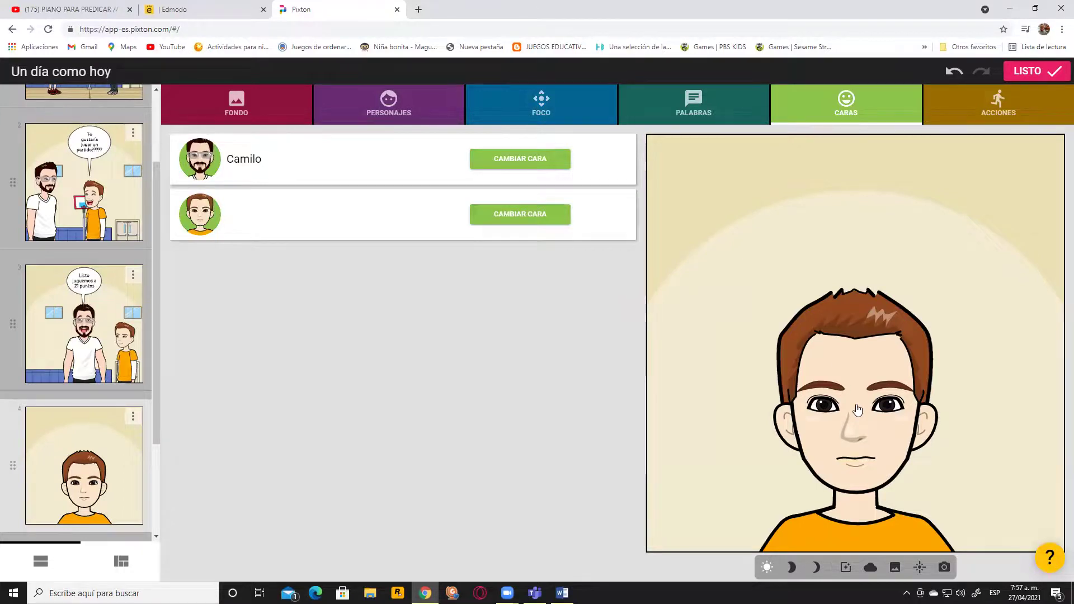
{"action": "left_click", "coordinate": [857, 410]}
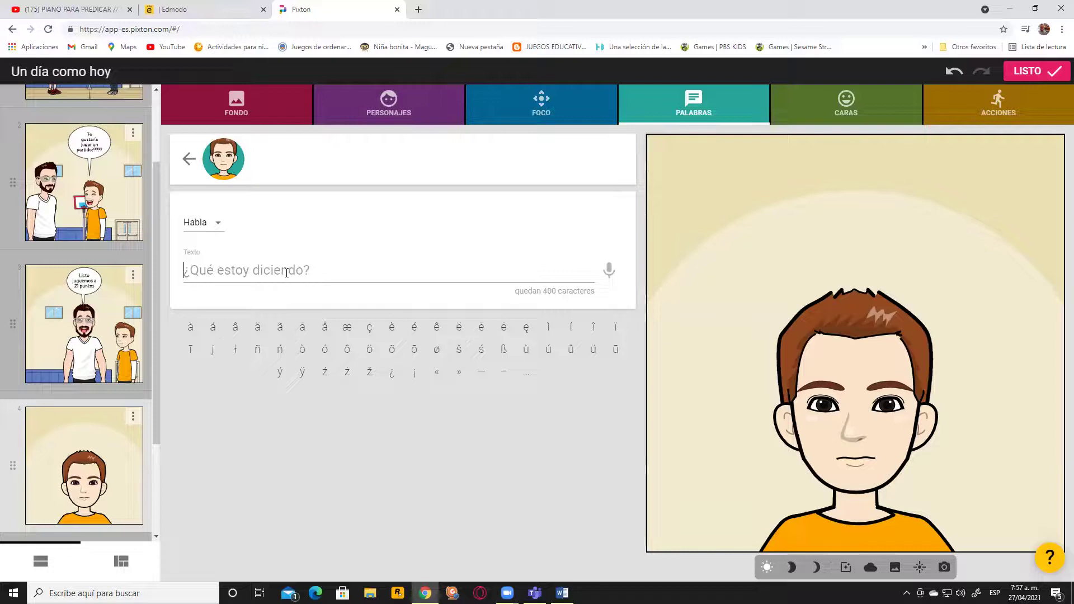
{"action": "type", "text": "mmmm"}
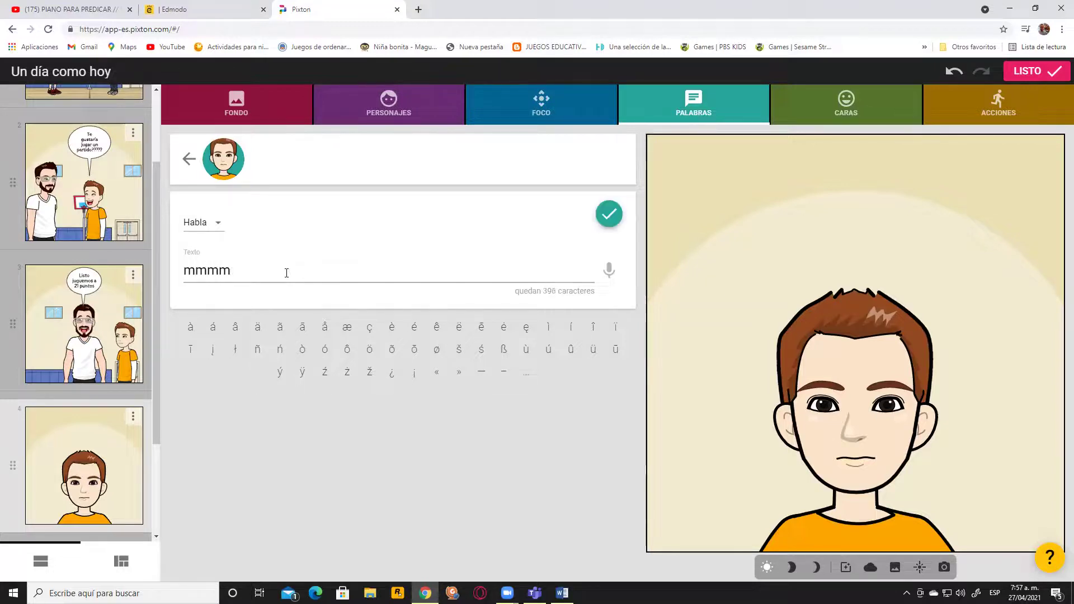
{"action": "type", "text": ".... no tengo un estado fisico ta"}
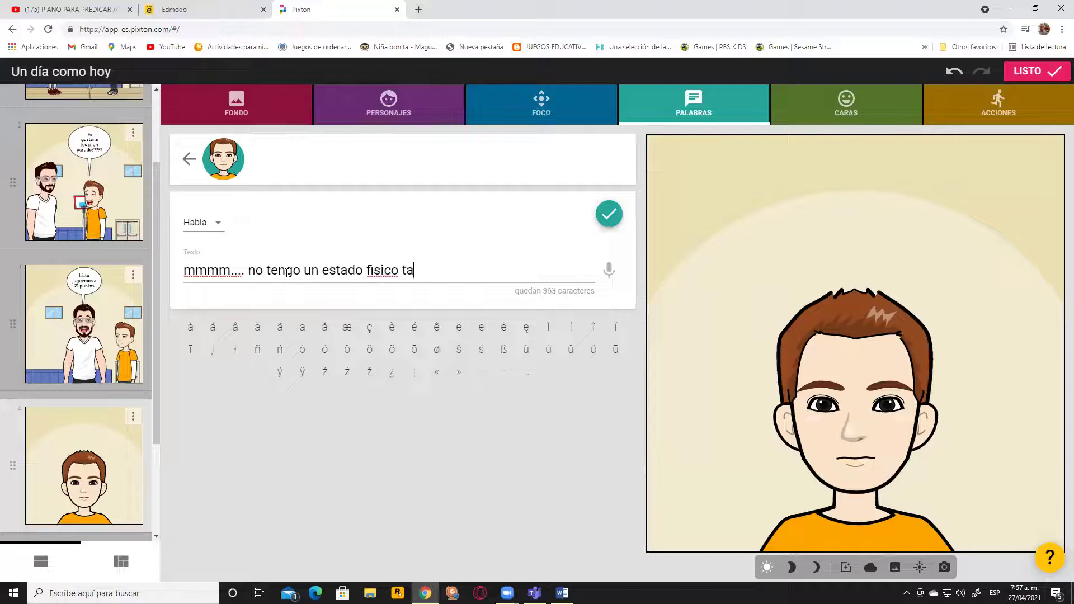
{"action": "type", "text": "n bueno...."}
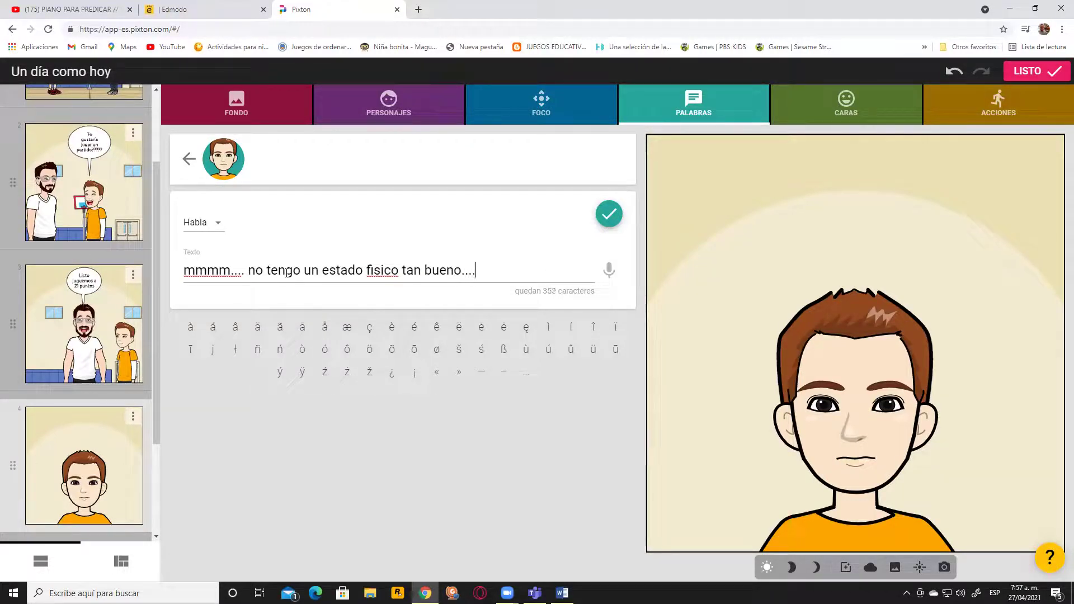
{"action": "right_click", "coordinate": [378, 271]}
{"action": "left_click", "coordinate": [400, 277]}
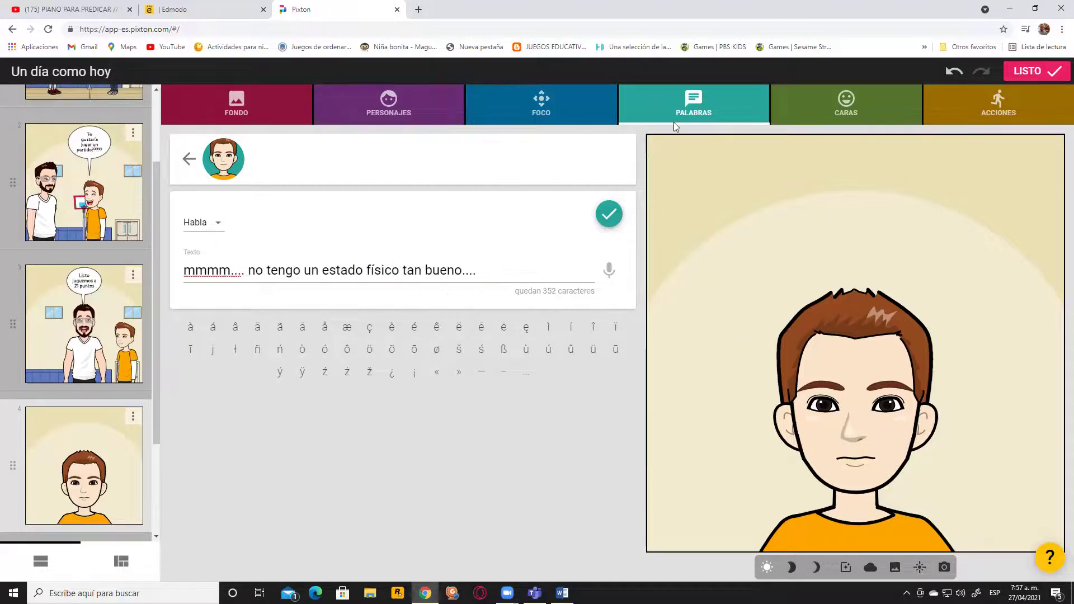
{"action": "left_click", "coordinate": [820, 108]}
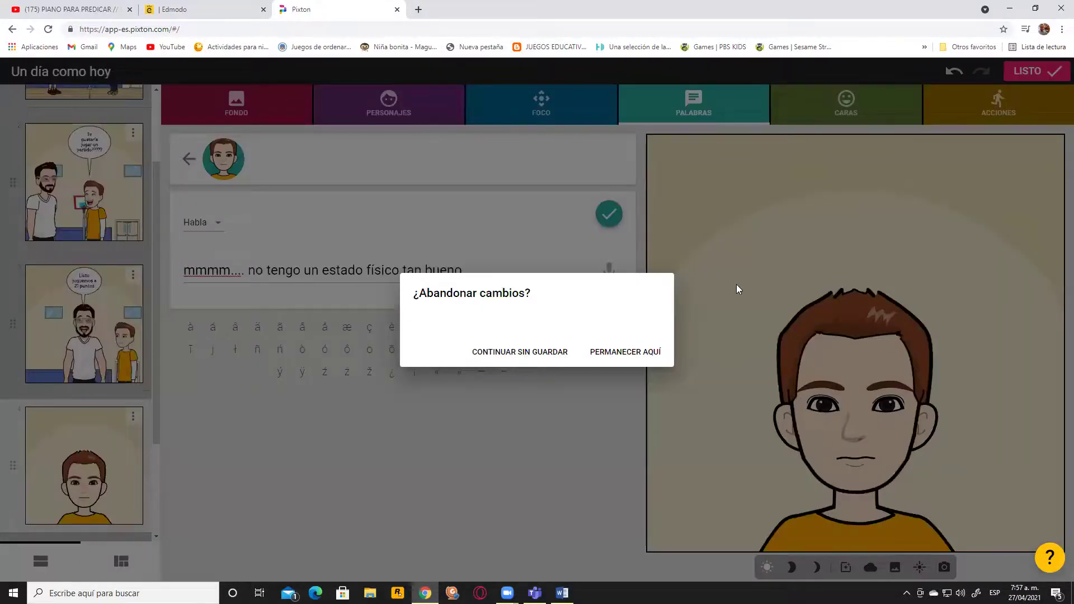
{"action": "left_click", "coordinate": [720, 315]}
{"action": "left_click", "coordinate": [610, 215]}
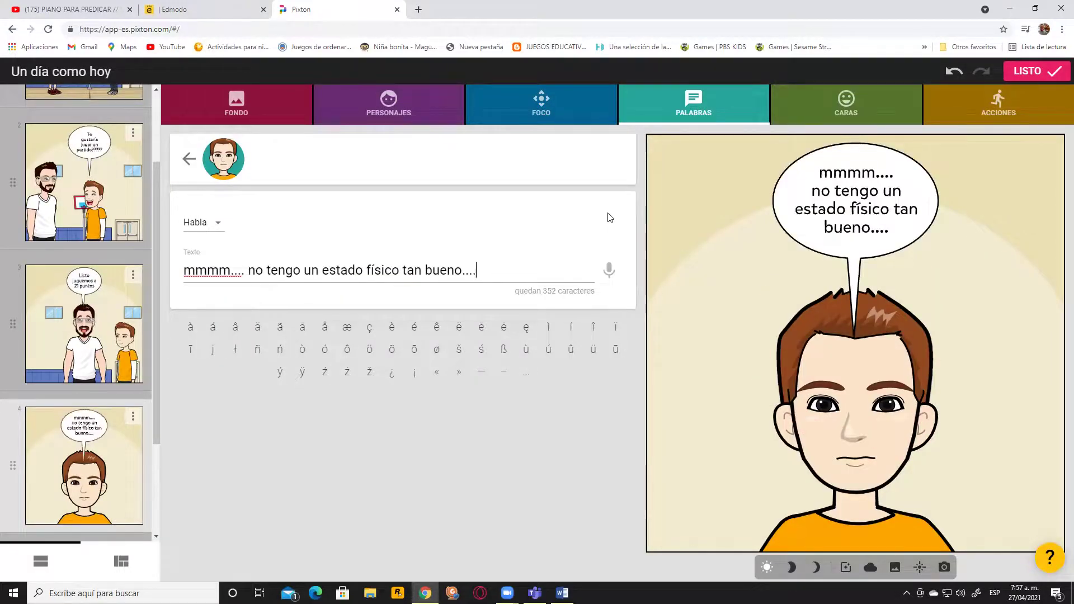
- Try the question-mark and doubtful expressions on the boy in the fourth panel, and settle on the open-mouthed laugh with closed eyes
{"action": "left_click", "coordinate": [884, 107]}
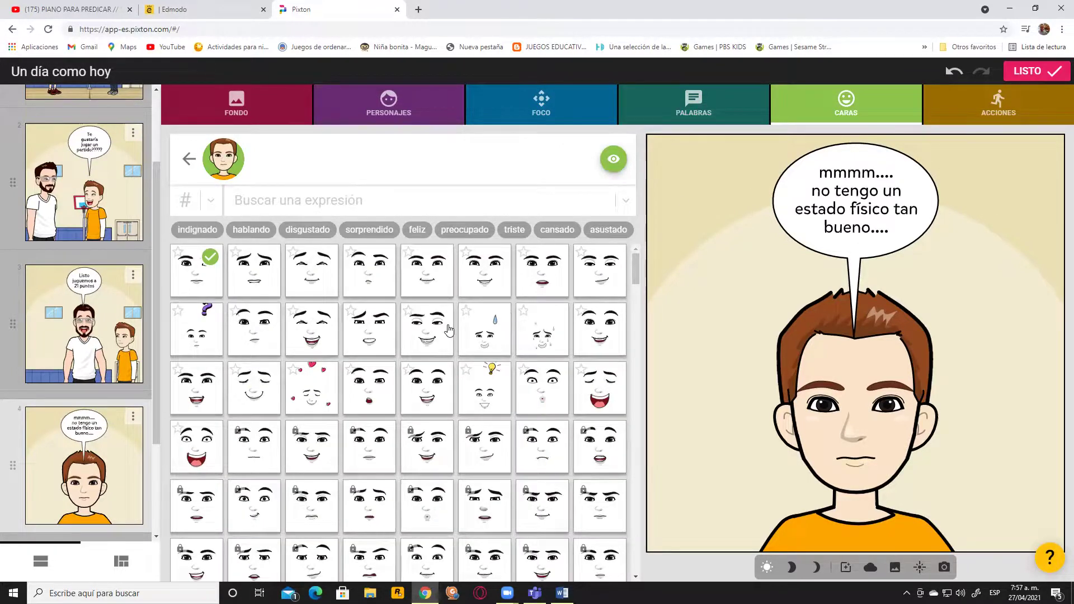
{"action": "left_click", "coordinate": [202, 343]}
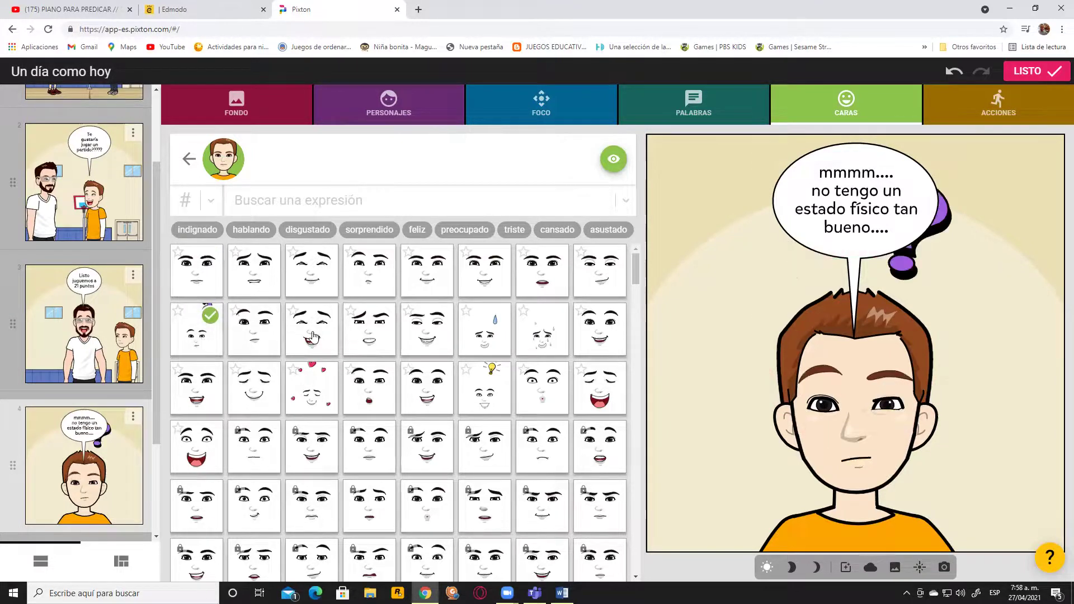
{"action": "left_click", "coordinate": [254, 327]}
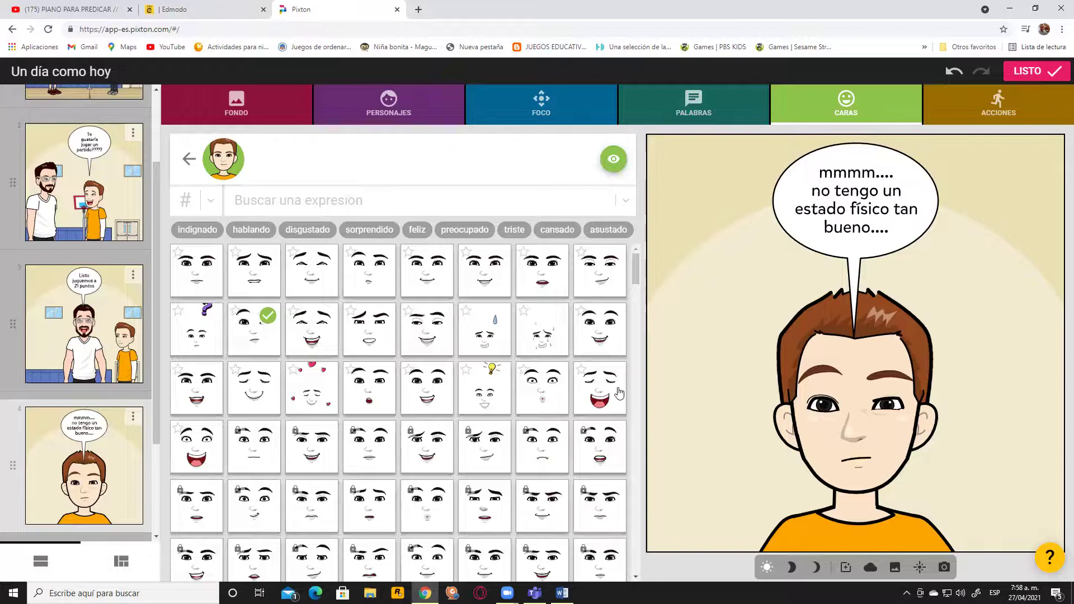
{"action": "left_click", "coordinate": [607, 404]}
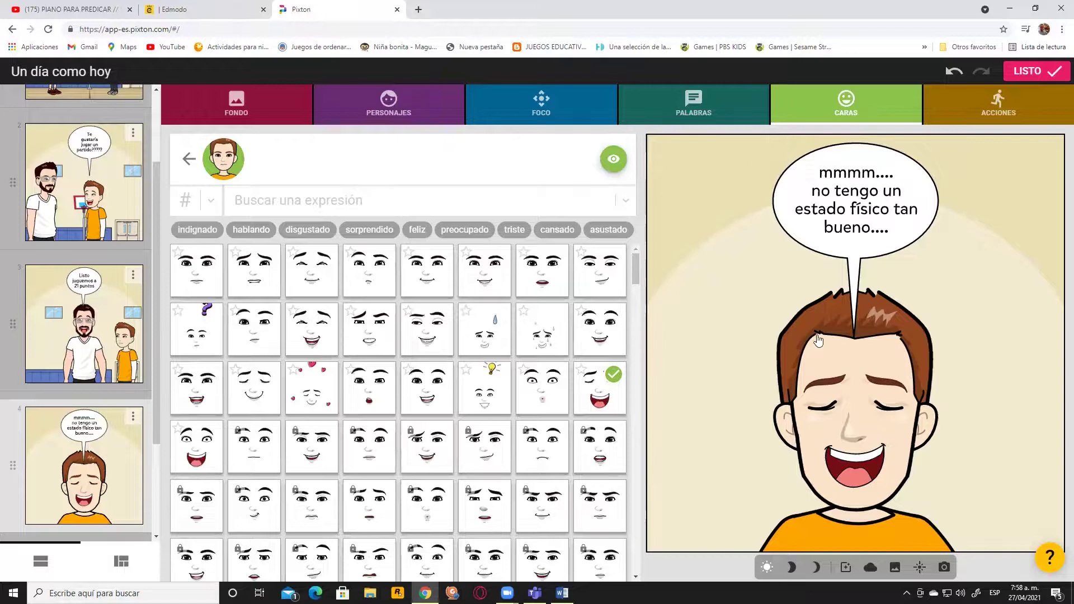
- Add a fifth panel and set the bearded avatar's expression in it to the open-eyed face with a small closed mouth
{"action": "scroll", "coordinate": [31, 370], "scroll_direction": "down", "scroll_amount": 3}
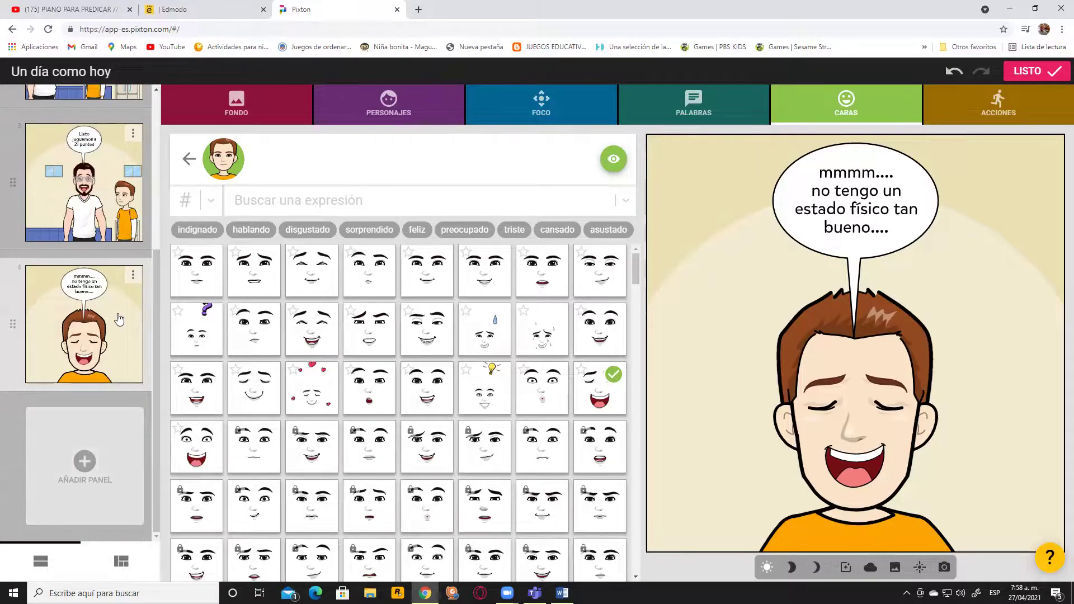
{"action": "left_click", "coordinate": [75, 458]}
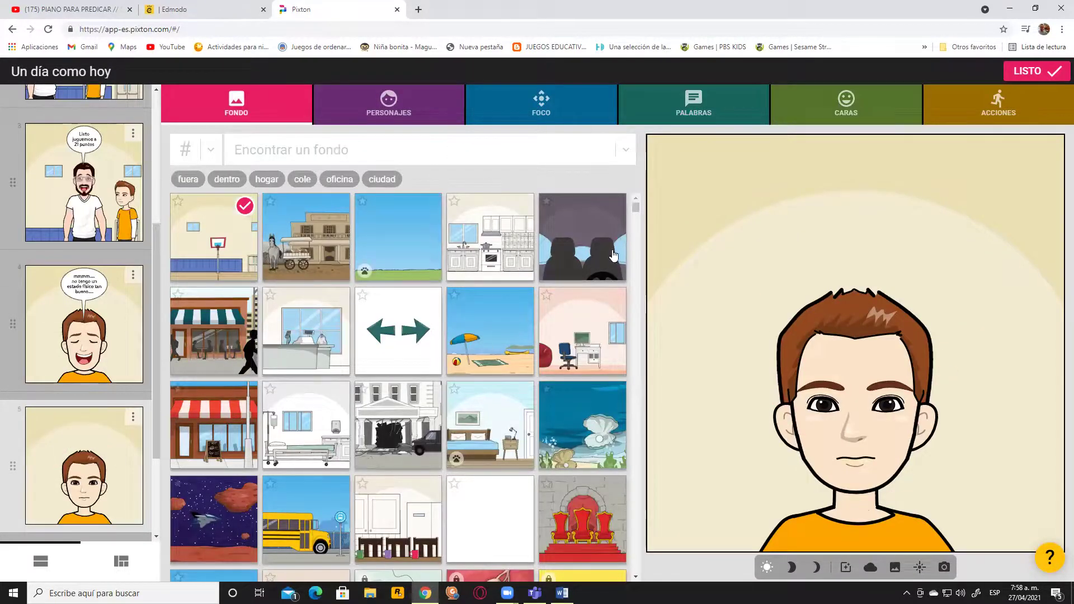
{"action": "left_click", "coordinate": [870, 100]}
{"action": "left_click", "coordinate": [522, 163]}
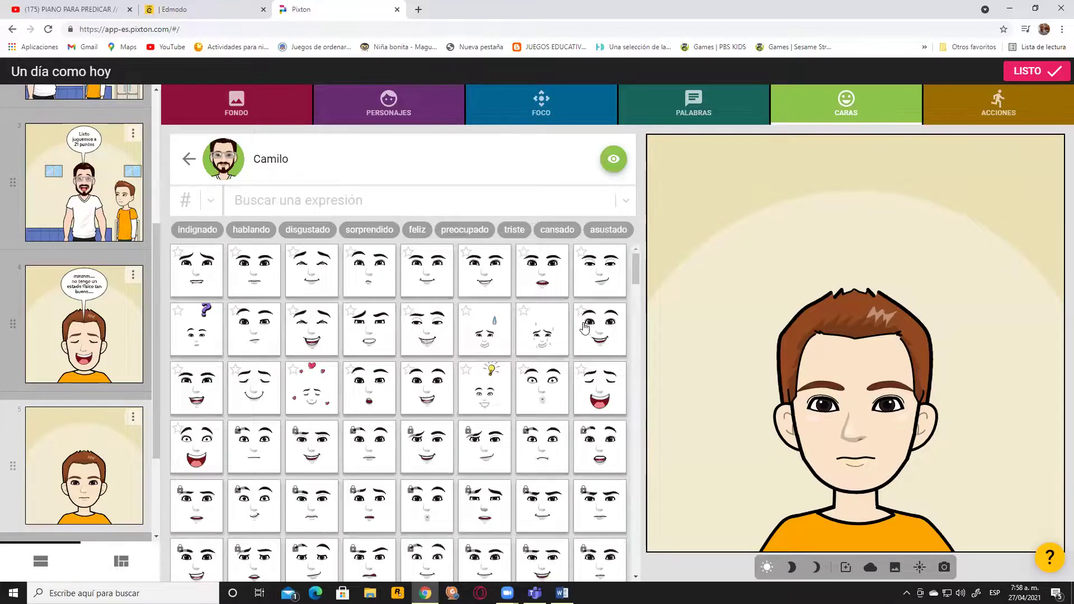
{"action": "left_click", "coordinate": [368, 278]}
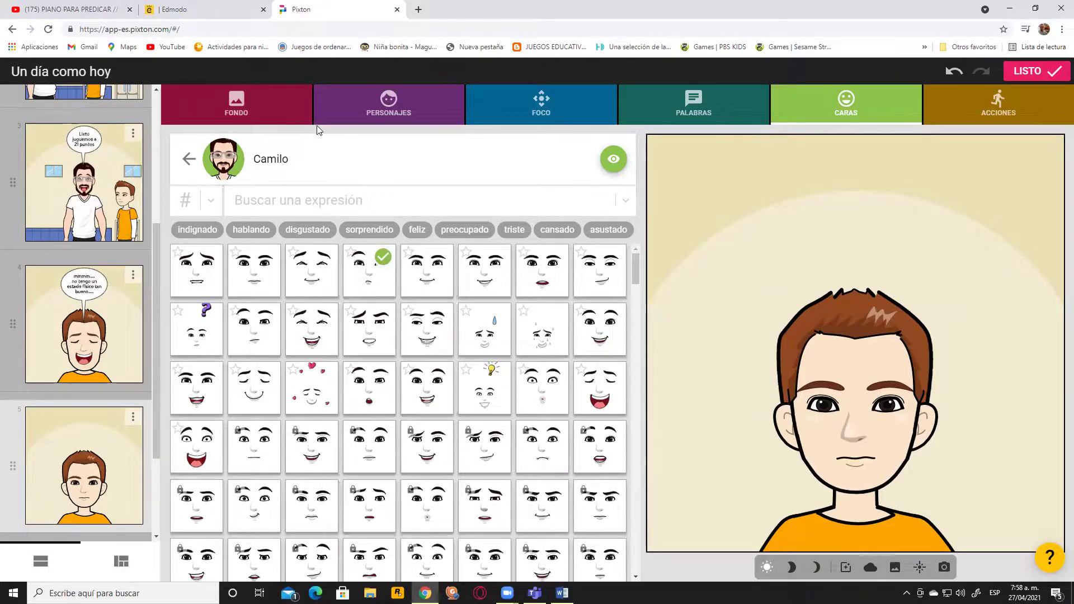
{"action": "left_click", "coordinate": [133, 418]}
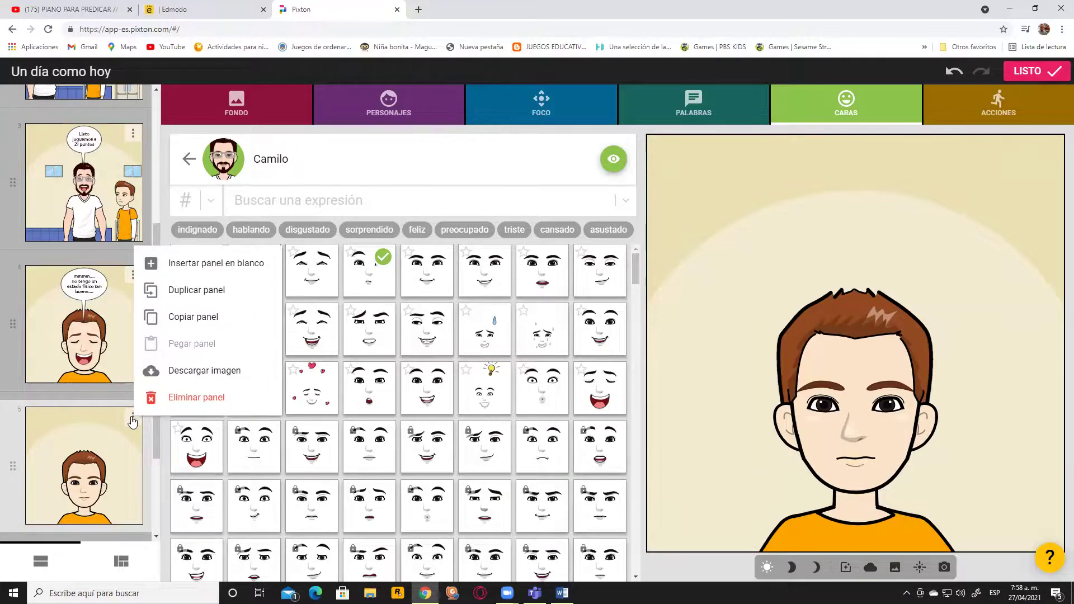
{"action": "left_click", "coordinate": [86, 476]}
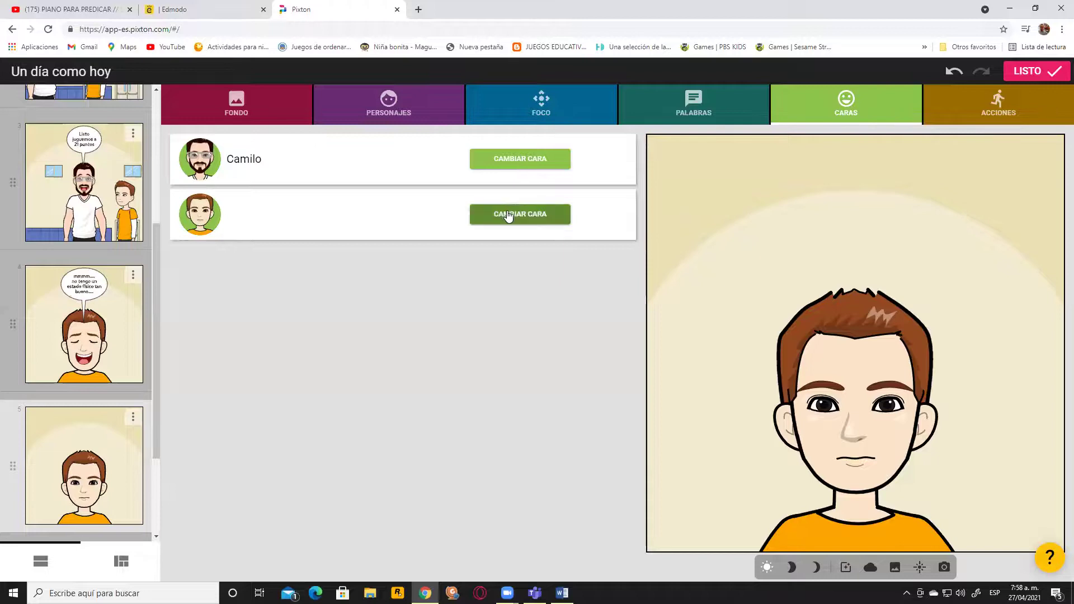
- Set the bearded avatar's expression in the fifth panel to the neutral, straight-mouthed face, and delete that panel
{"action": "left_click", "coordinate": [542, 160]}
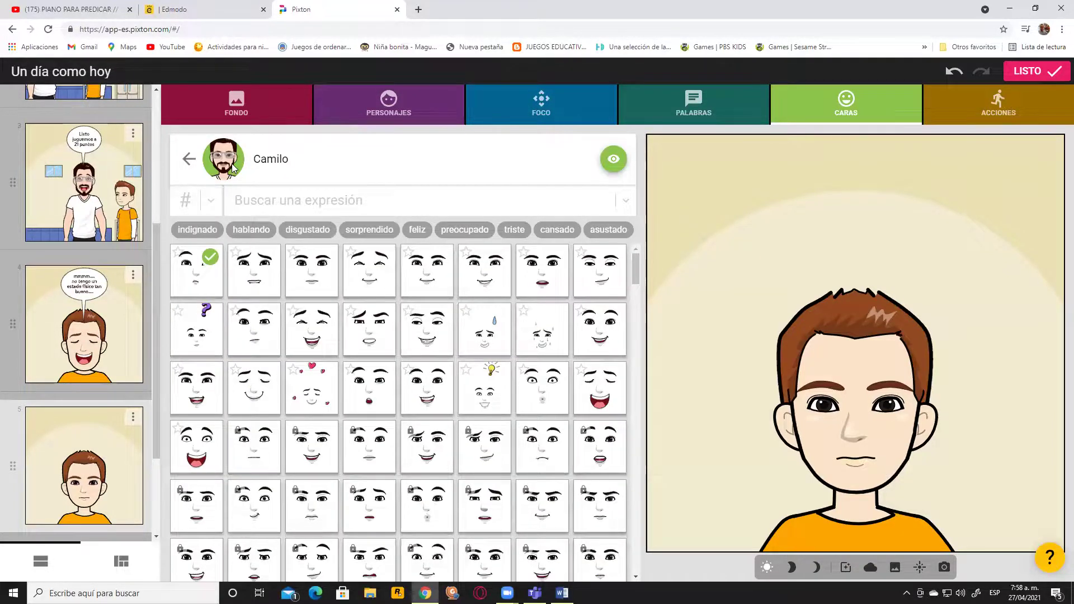
{"action": "left_click", "coordinate": [311, 271]}
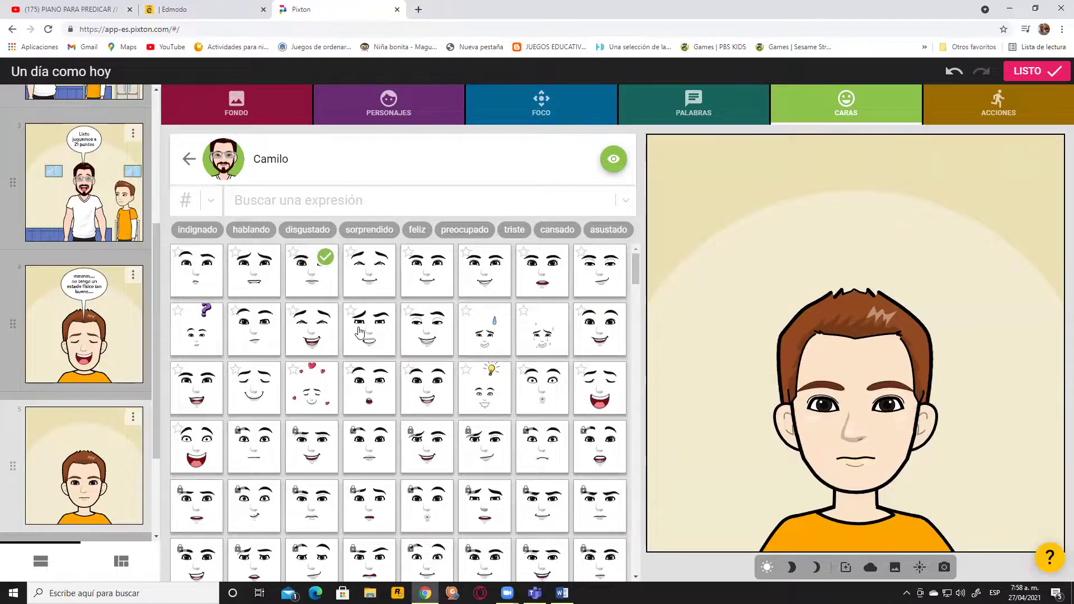
{"action": "scroll", "coordinate": [88, 457], "scroll_direction": "down", "scroll_amount": 3}
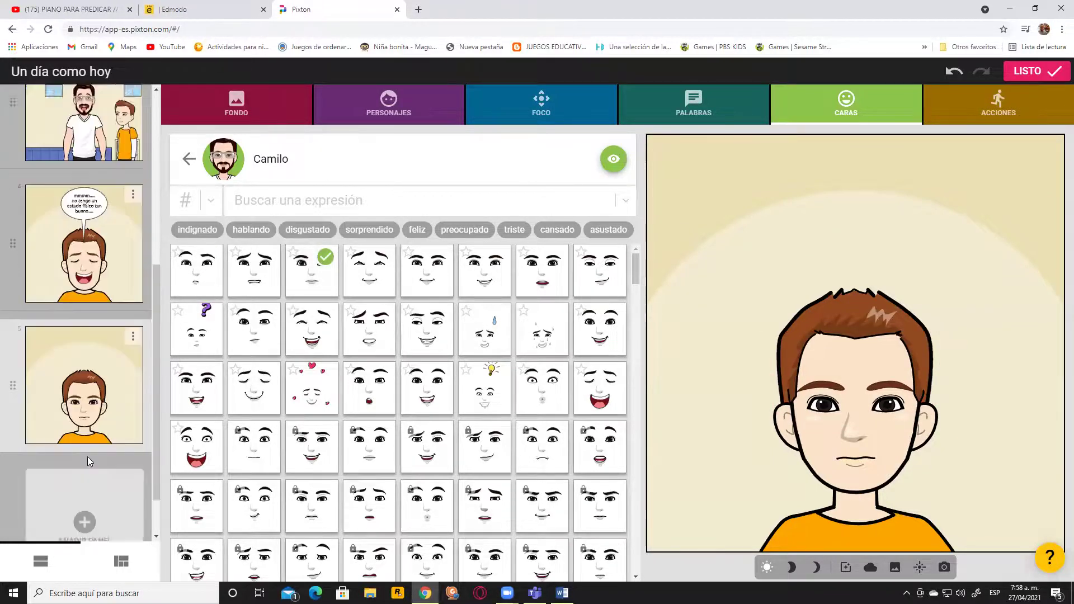
{"action": "scroll", "coordinate": [132, 345], "scroll_direction": "up", "scroll_amount": 2}
{"action": "left_click", "coordinate": [133, 386]}
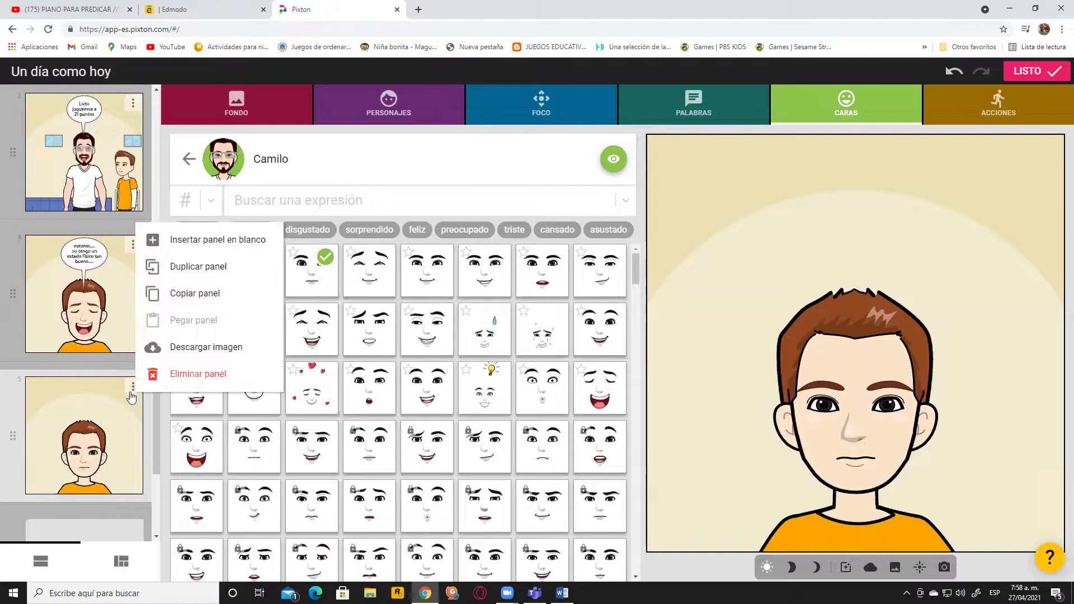
{"action": "left_click", "coordinate": [177, 371]}
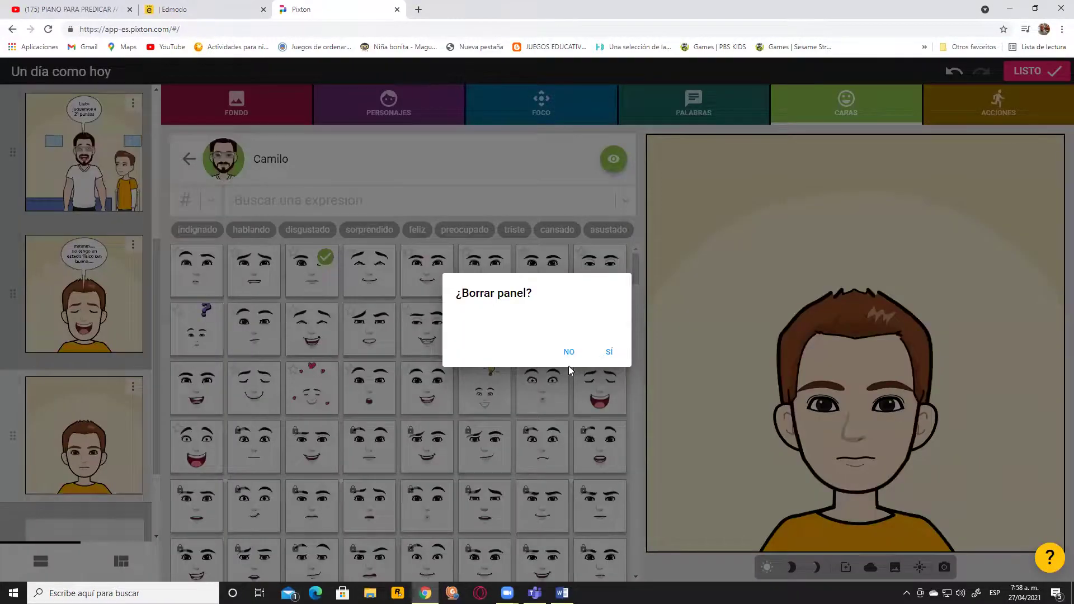
{"action": "left_click", "coordinate": [608, 352]}
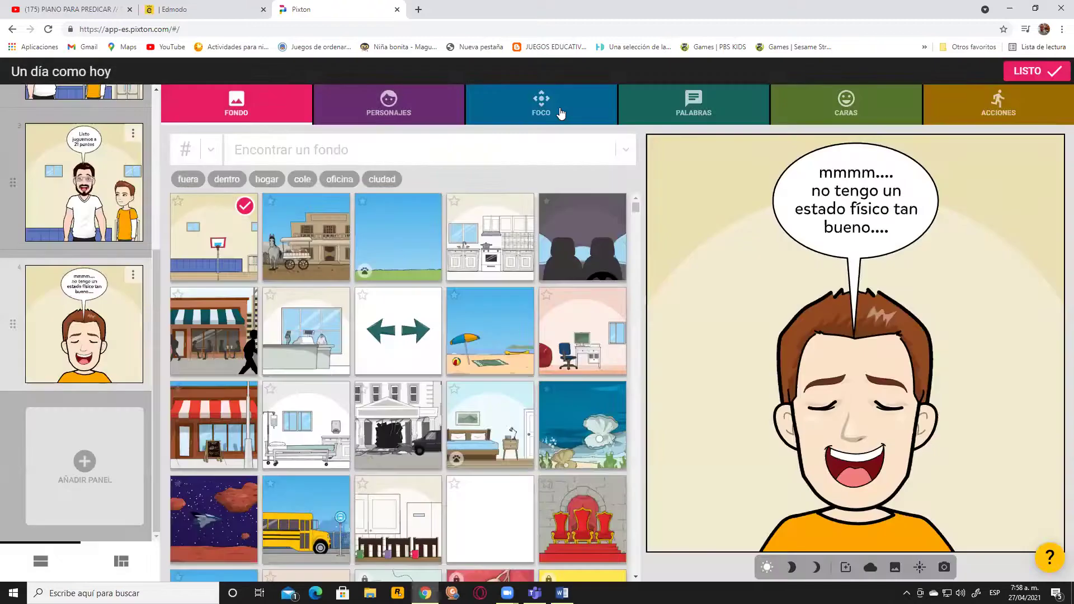
- Try focus option H on the fourth panel, and return it to option I
{"action": "left_click", "coordinate": [561, 113]}
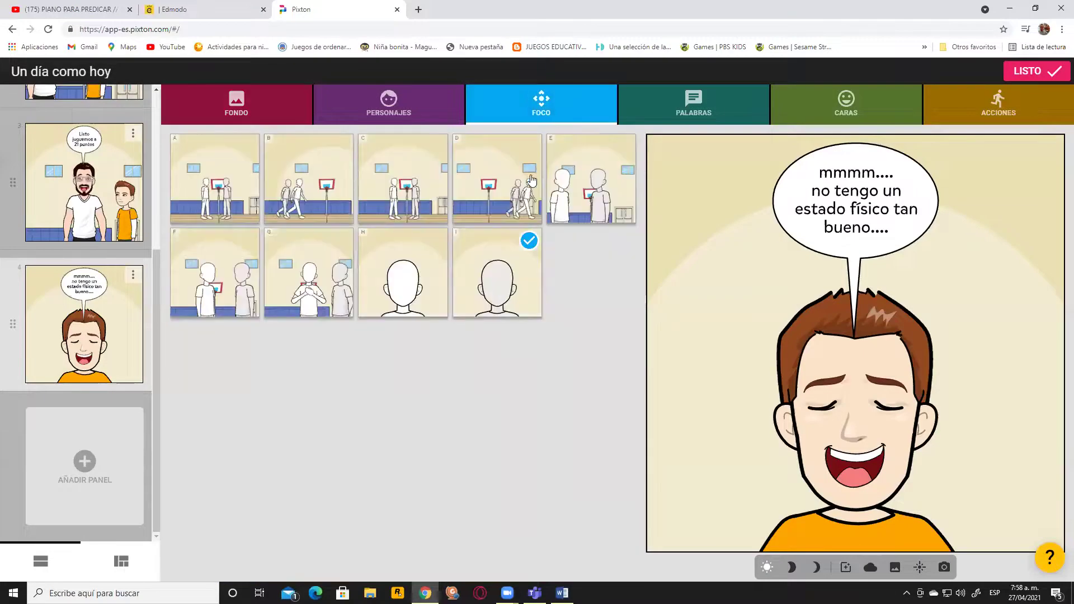
{"action": "left_click", "coordinate": [418, 271]}
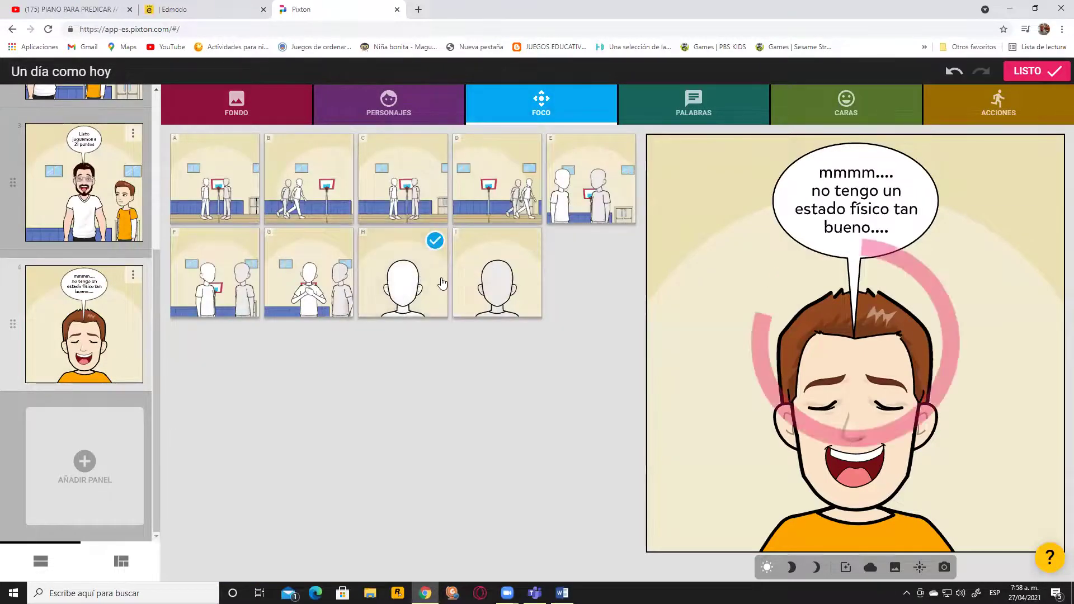
{"action": "left_click", "coordinate": [479, 270]}
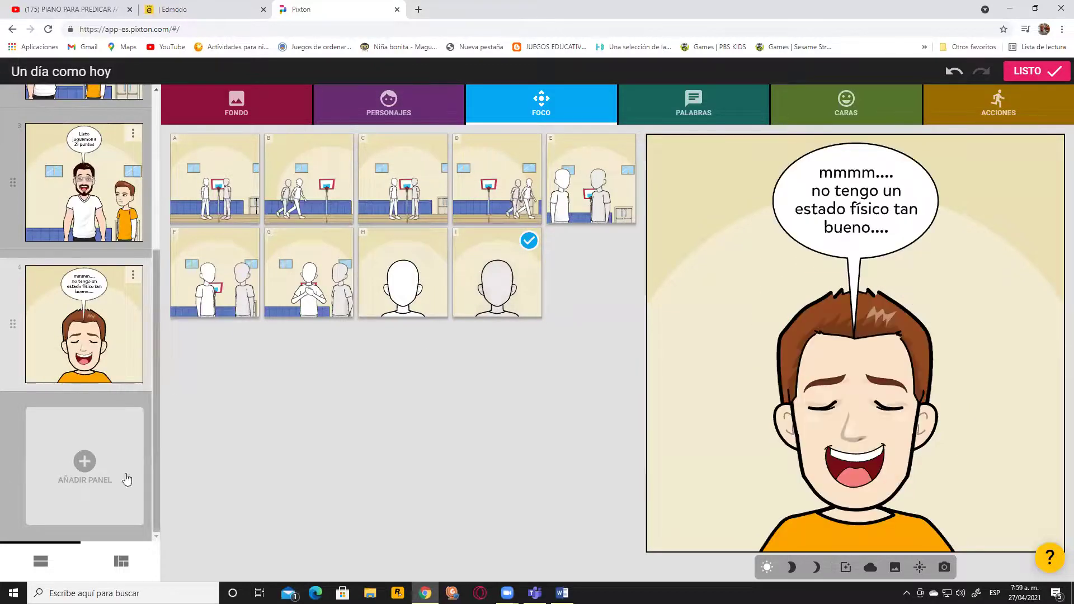
- Add a fifth panel and set its focus to option H, a front close-up of the bearded avatar
{"action": "left_click", "coordinate": [88, 464]}
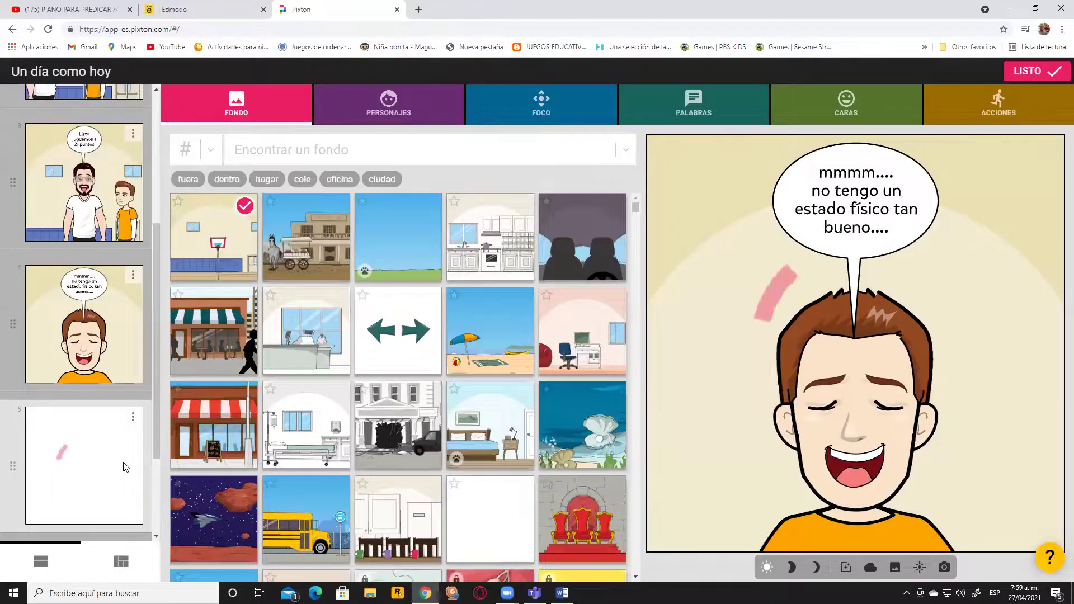
{"action": "left_click", "coordinate": [522, 119]}
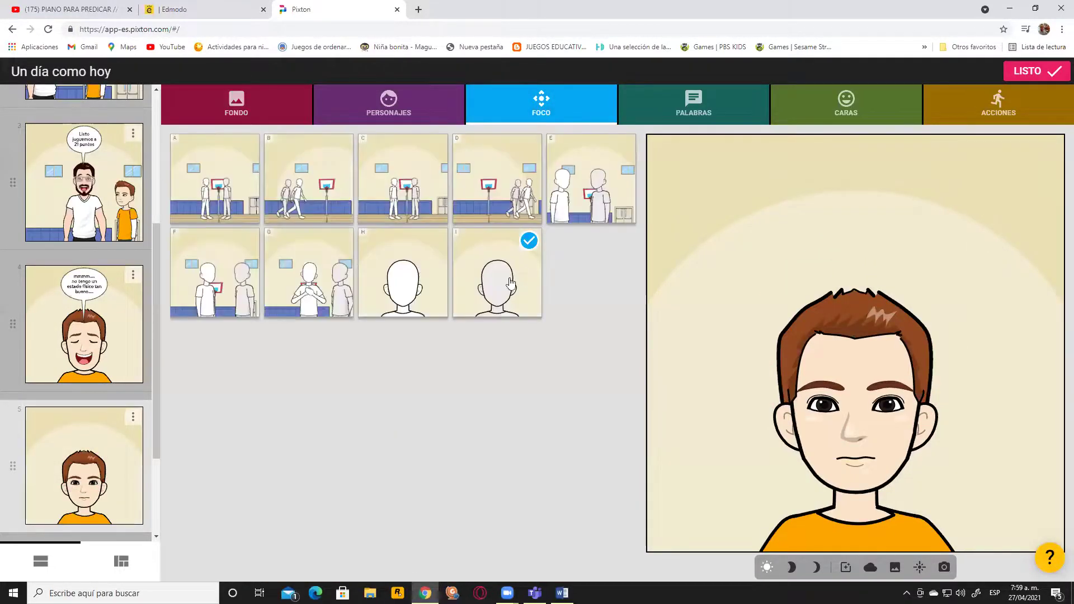
{"action": "left_click", "coordinate": [401, 280]}
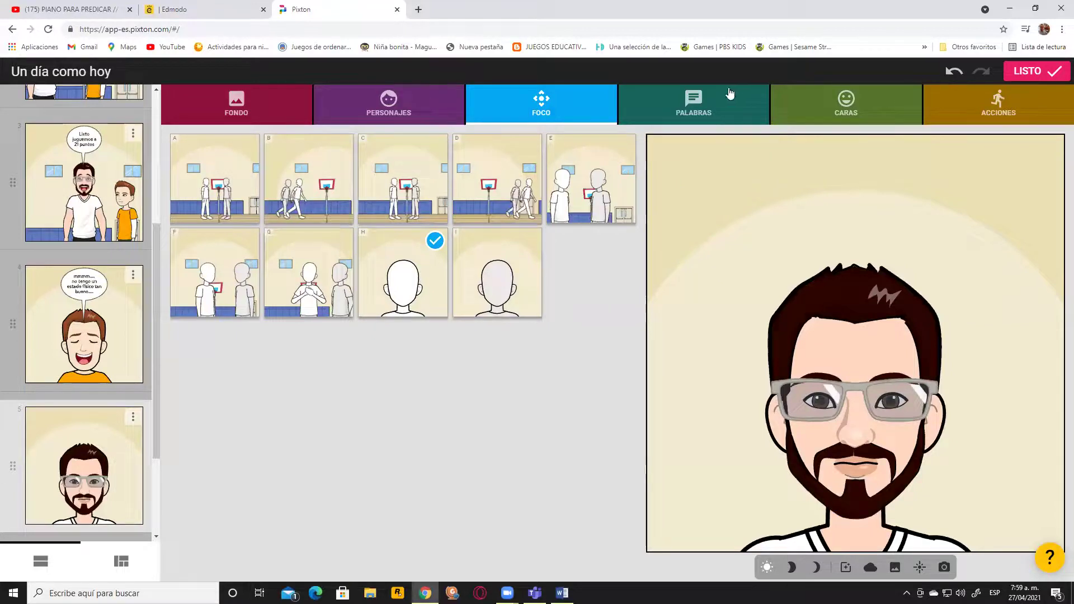
- Give the bearded avatar in the fifth panel a speech bubble reading "Ok, esta bien juguémoslo a 12 puntos.....", correcting the spelling of "juguémoslo"
{"action": "left_click", "coordinate": [705, 100]}
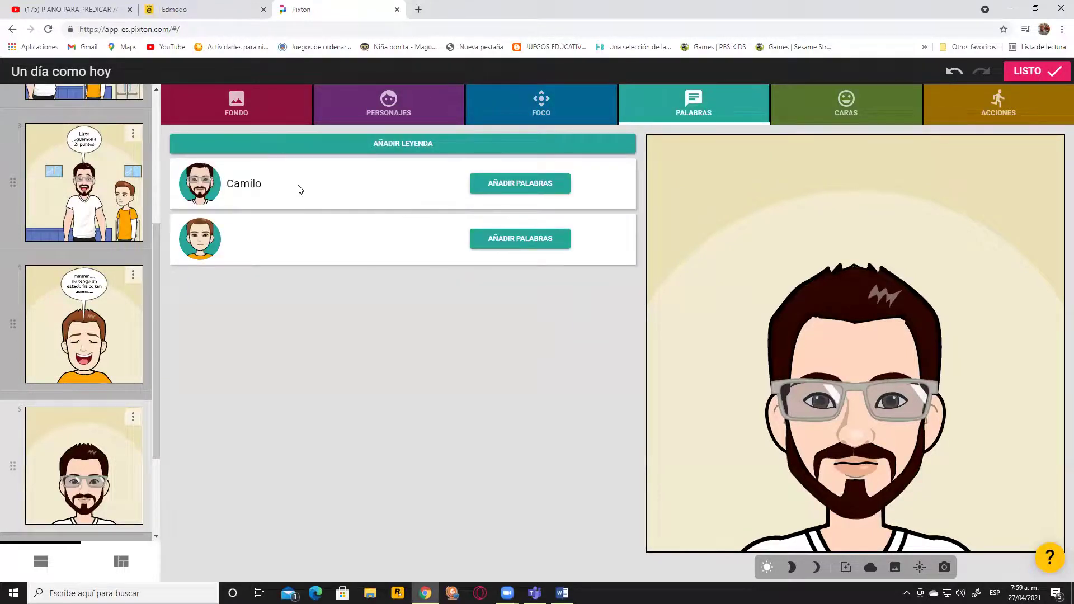
{"action": "left_click", "coordinate": [499, 188]}
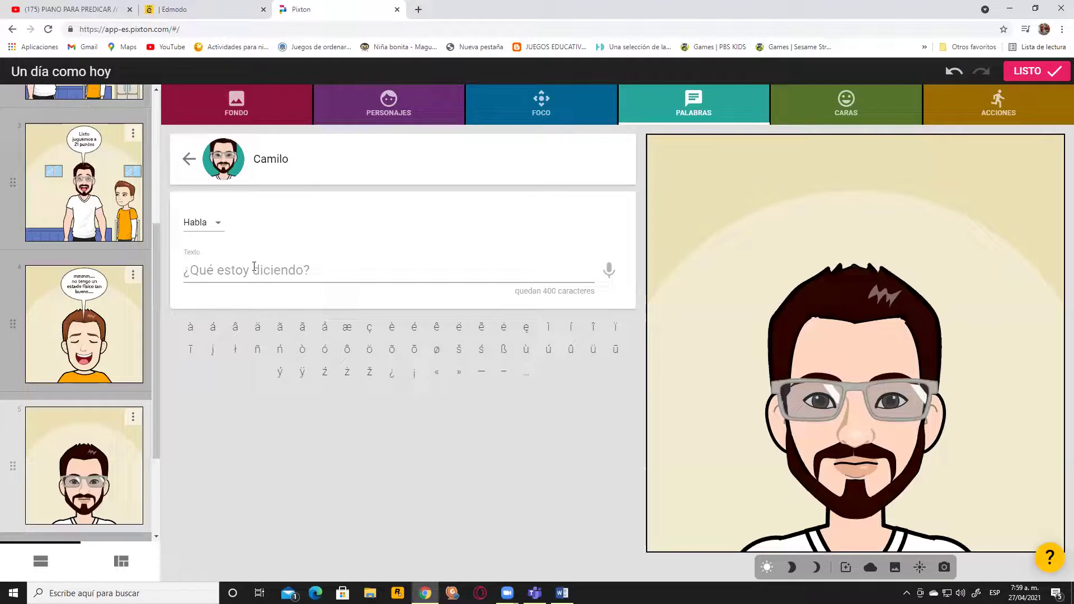
{"action": "type", "text": "Ok, esta bien juguemoslo a"}
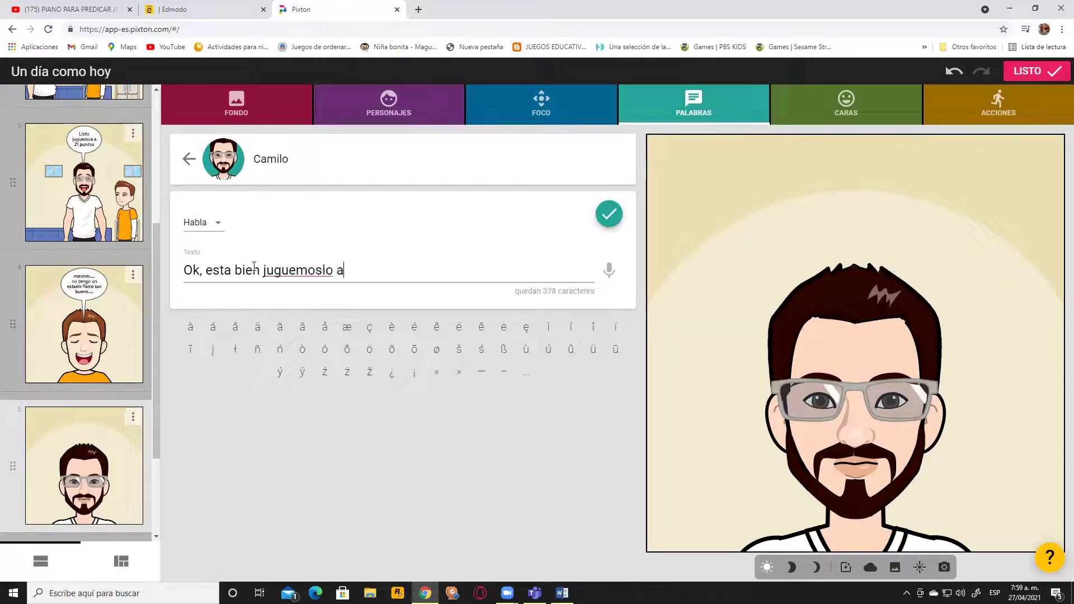
{"action": "type", "text": " 12 puntos"}
{"action": "type", "text": "-."}
{"action": "type", "text": "."}
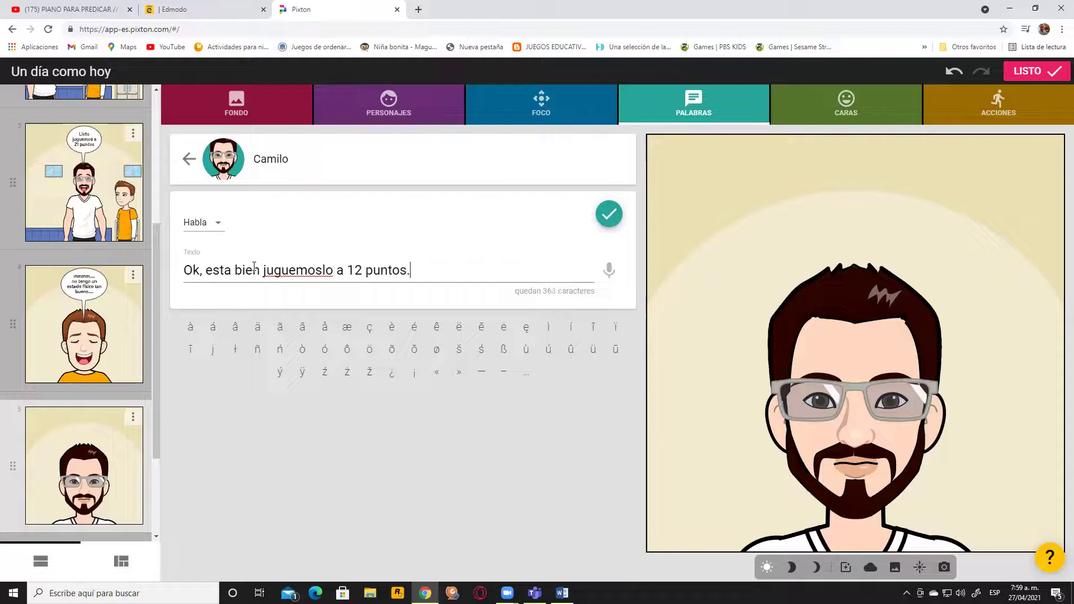
{"action": "type", "text": "."}
{"action": "right_click", "coordinate": [323, 270]}
{"action": "left_click", "coordinate": [366, 278]}
{"action": "left_click", "coordinate": [610, 214]}
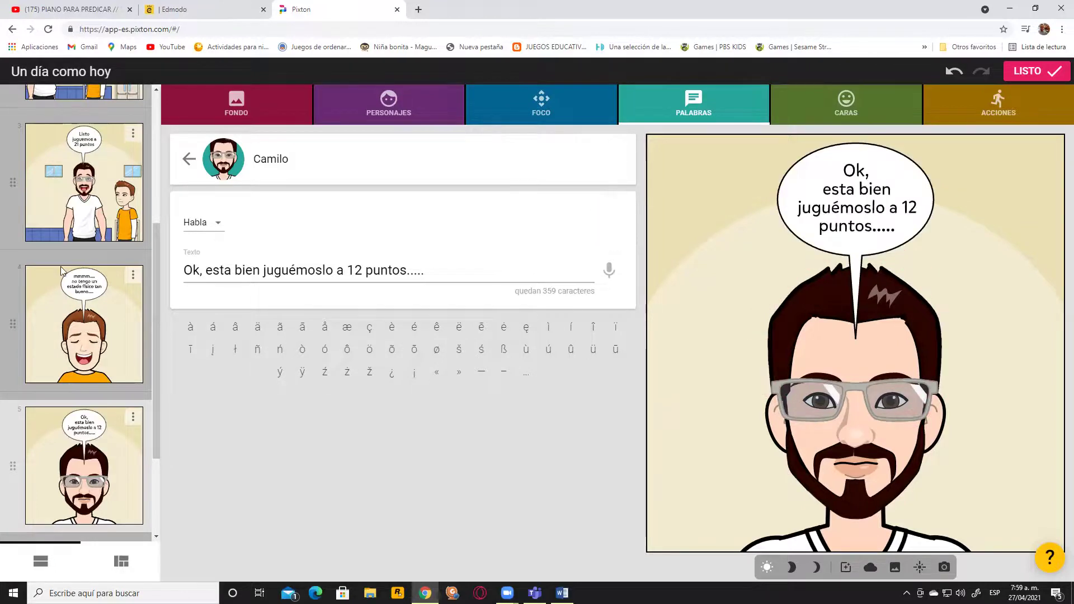
- Review the comic's five panels in order, checking the scene and dialogue of each
{"action": "scroll", "coordinate": [60, 267], "scroll_direction": "up", "scroll_amount": 5}
{"action": "left_click", "coordinate": [121, 148]}
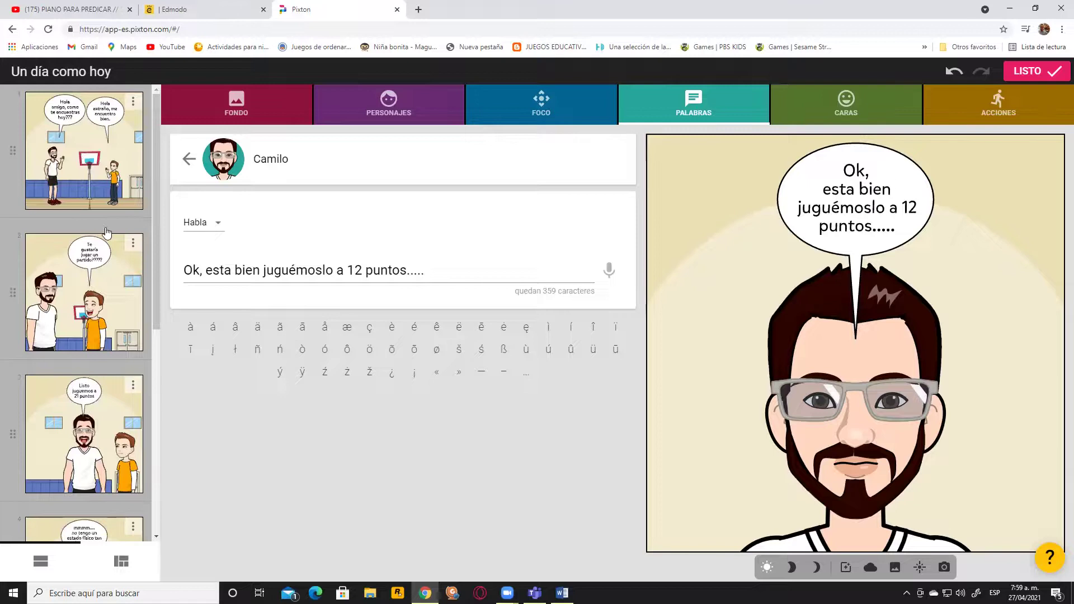
{"action": "left_click", "coordinate": [106, 234]}
{"action": "left_click", "coordinate": [102, 442]}
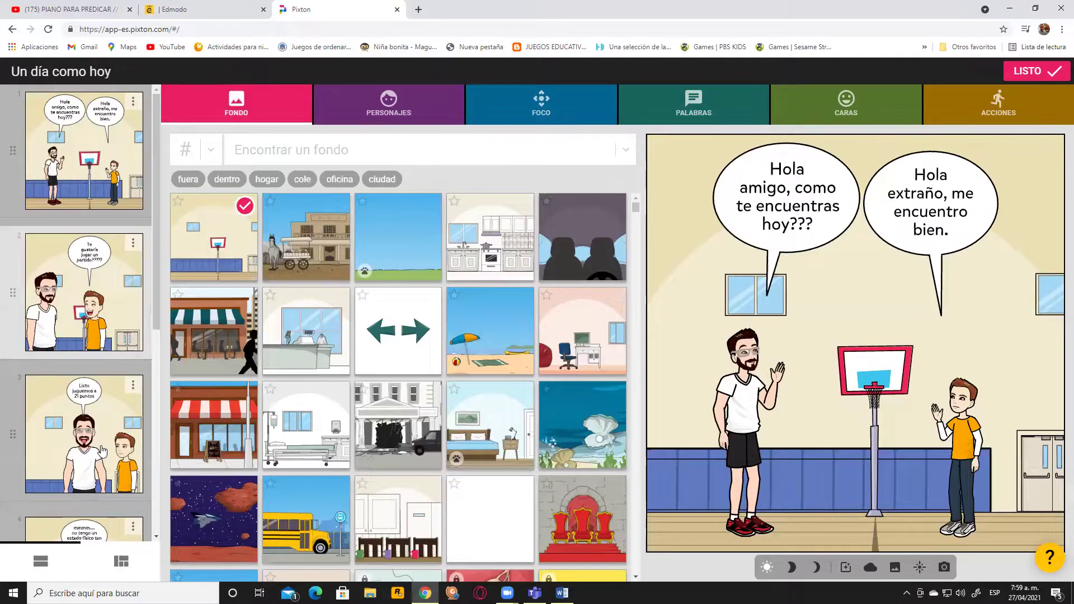
{"action": "scroll", "coordinate": [100, 451], "scroll_direction": "down", "scroll_amount": 2}
{"action": "left_click", "coordinate": [84, 468]}
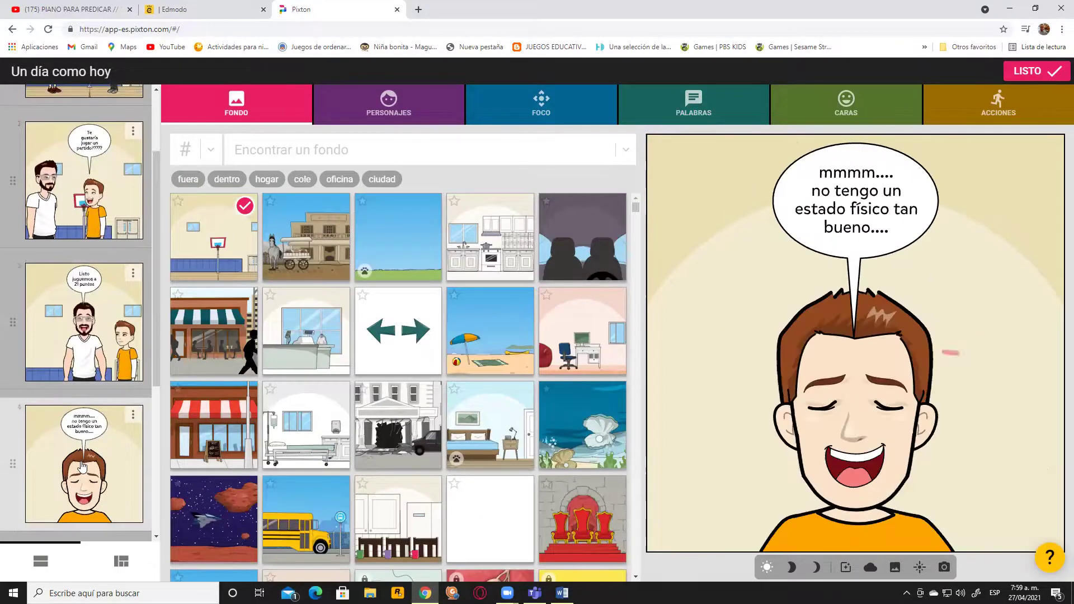
{"action": "scroll", "coordinate": [84, 470], "scroll_direction": "down", "scroll_amount": 2}
{"action": "left_click", "coordinate": [112, 512]}
{"action": "scroll", "coordinate": [487, 392], "scroll_direction": "down", "scroll_amount": 3}
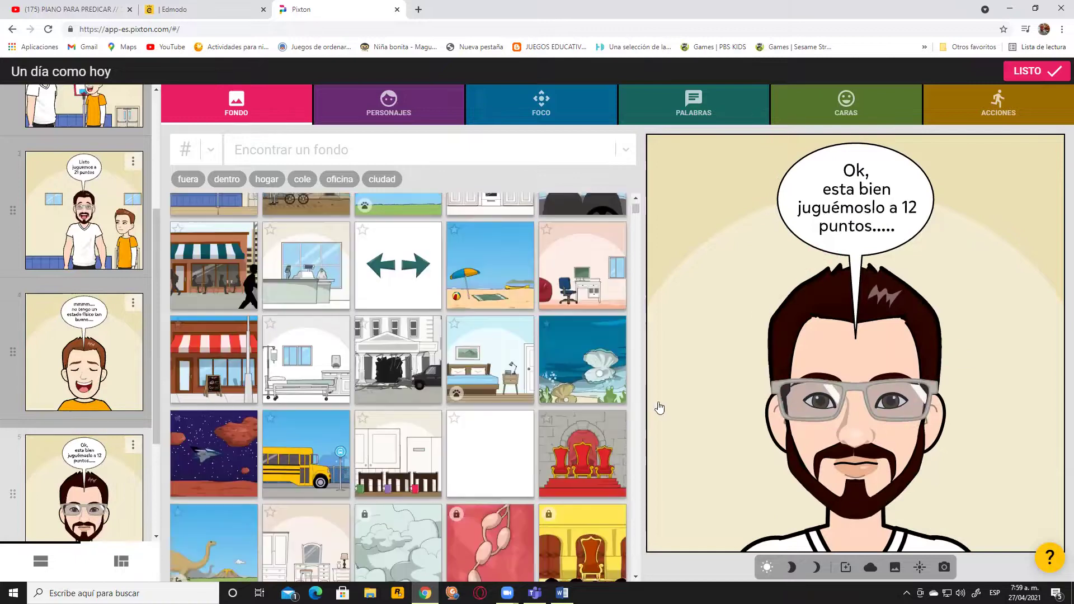
{"action": "scroll", "coordinate": [487, 393], "scroll_direction": "up", "scroll_amount": 3}
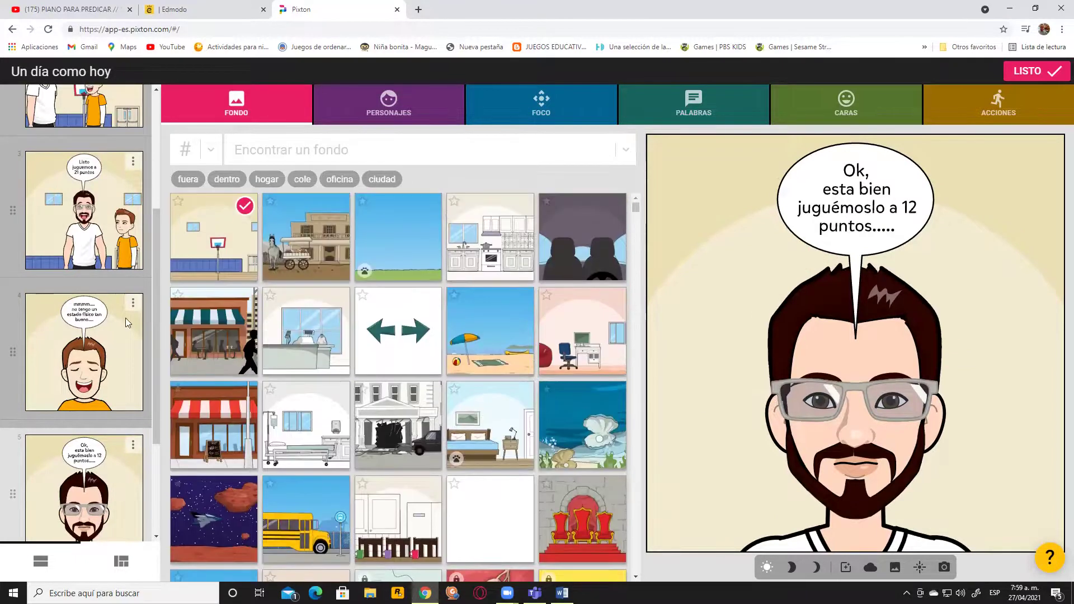
{"action": "scroll", "coordinate": [126, 318], "scroll_direction": "up", "scroll_amount": 4}
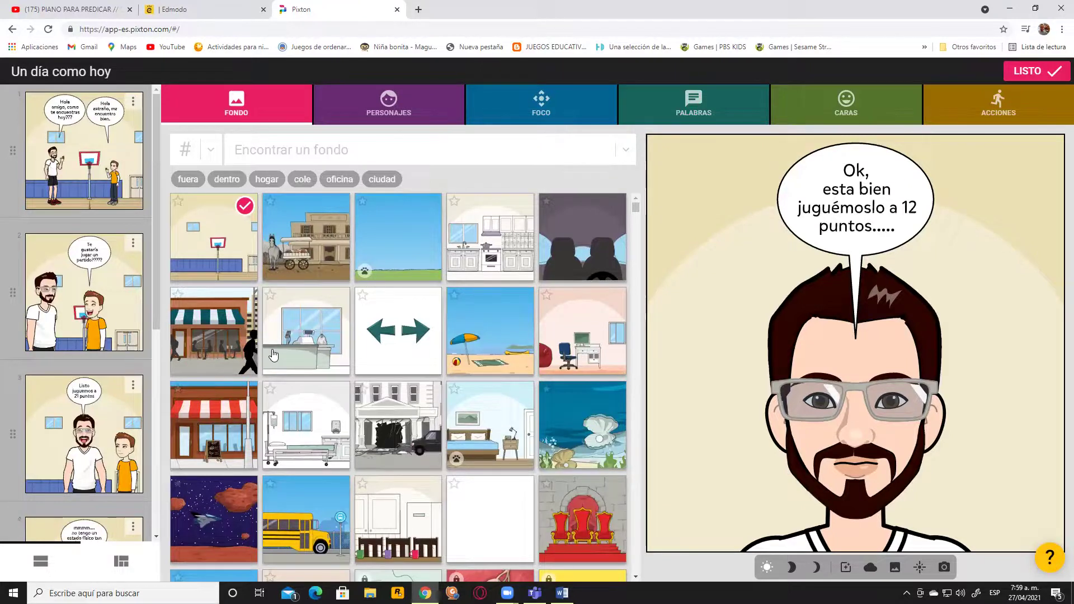
{"action": "left_click", "coordinate": [76, 283]}
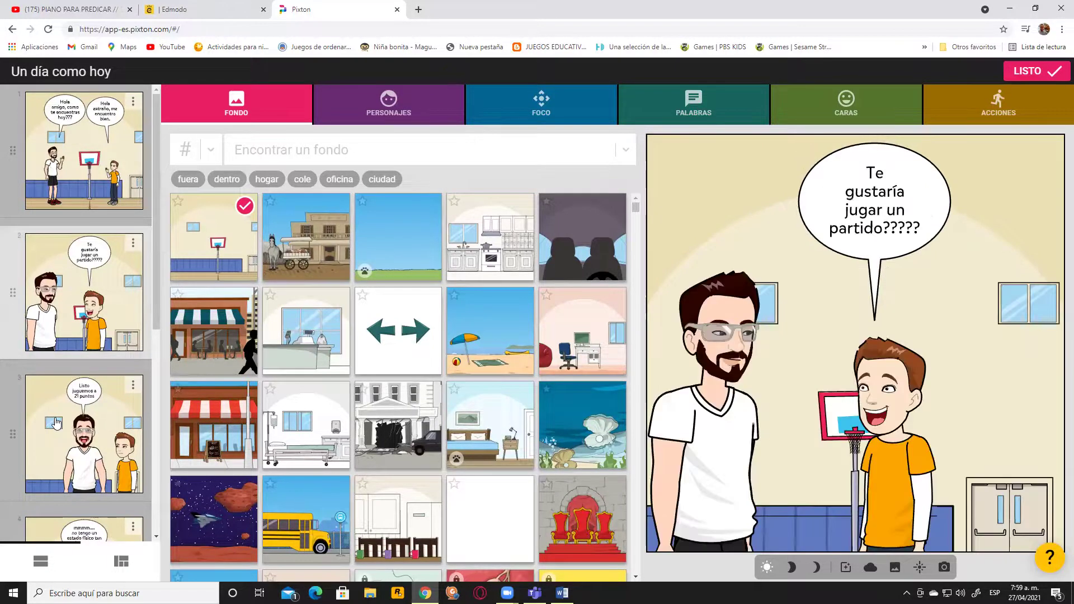
{"action": "left_click", "coordinate": [56, 448]}
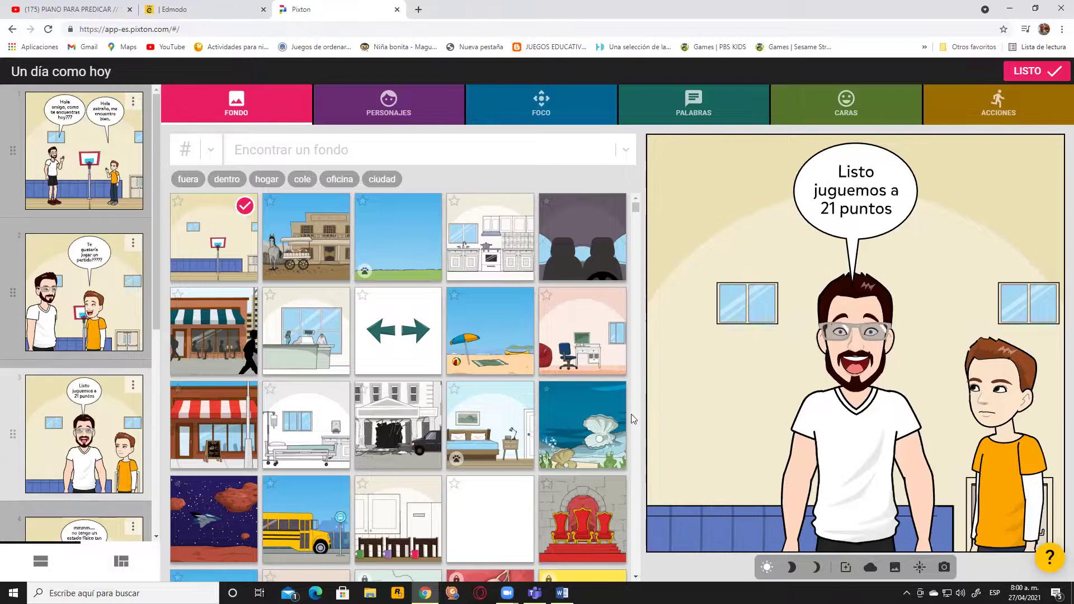
{"action": "scroll", "coordinate": [479, 385], "scroll_direction": "down", "scroll_amount": 3}
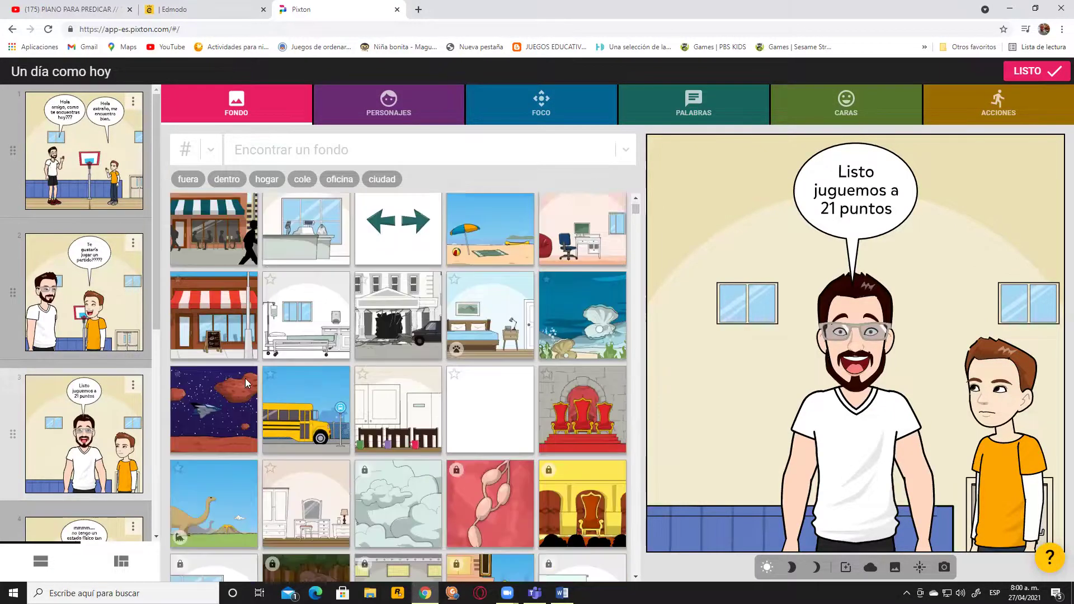
{"action": "scroll", "coordinate": [100, 429], "scroll_direction": "down", "scroll_amount": 4}
{"action": "left_click", "coordinate": [86, 363]}
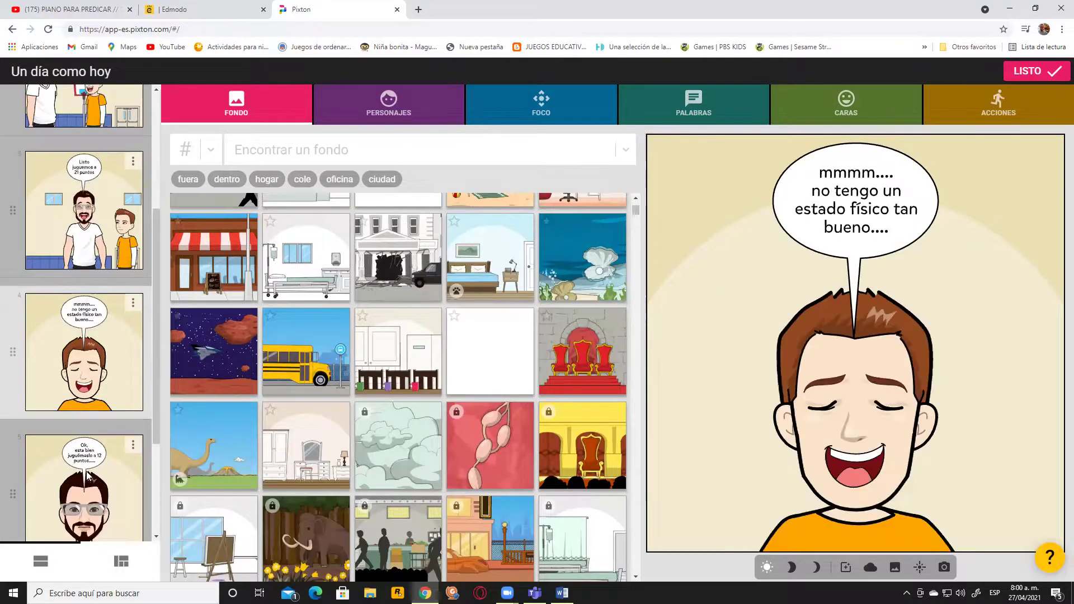
{"action": "left_click", "coordinate": [88, 491]}
{"action": "scroll", "coordinate": [551, 439], "scroll_direction": "down", "scroll_amount": 10}
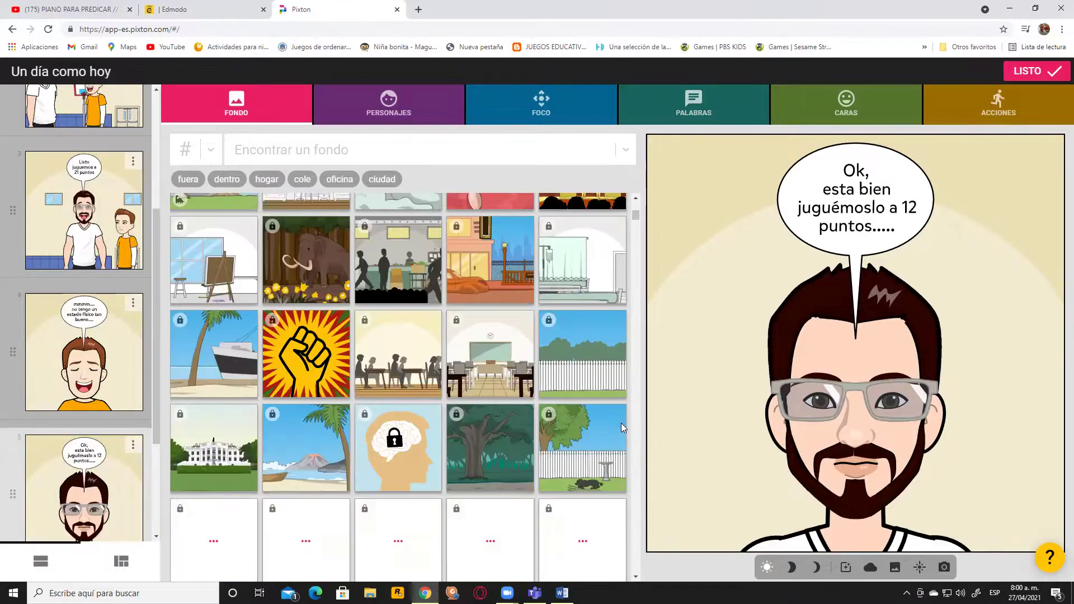
{"action": "scroll", "coordinate": [504, 372], "scroll_direction": "down", "scroll_amount": 8}
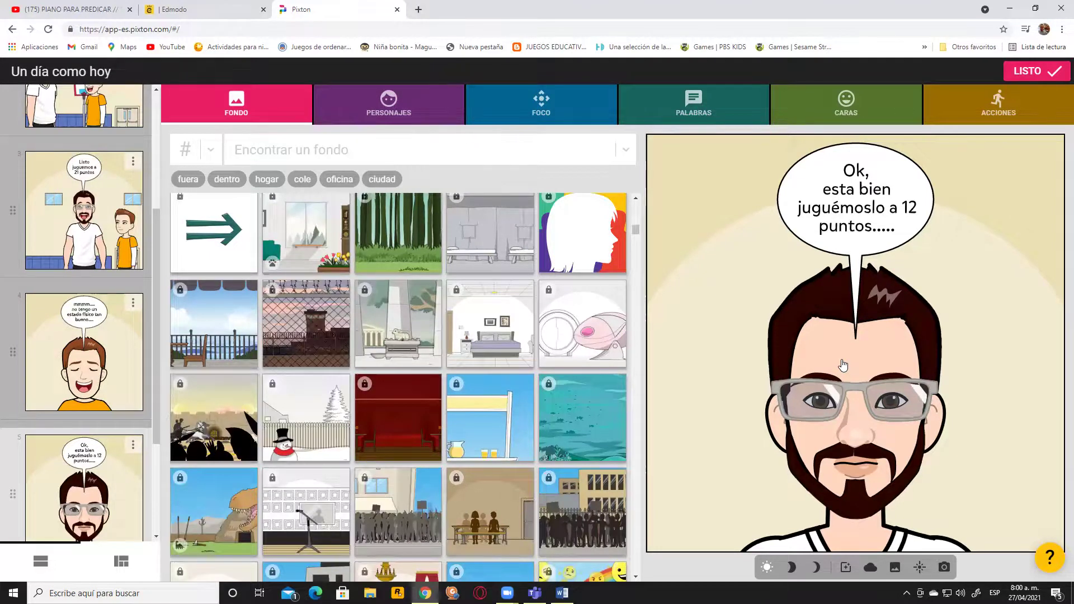
{"action": "scroll", "coordinate": [492, 392], "scroll_direction": "down", "scroll_amount": 3}
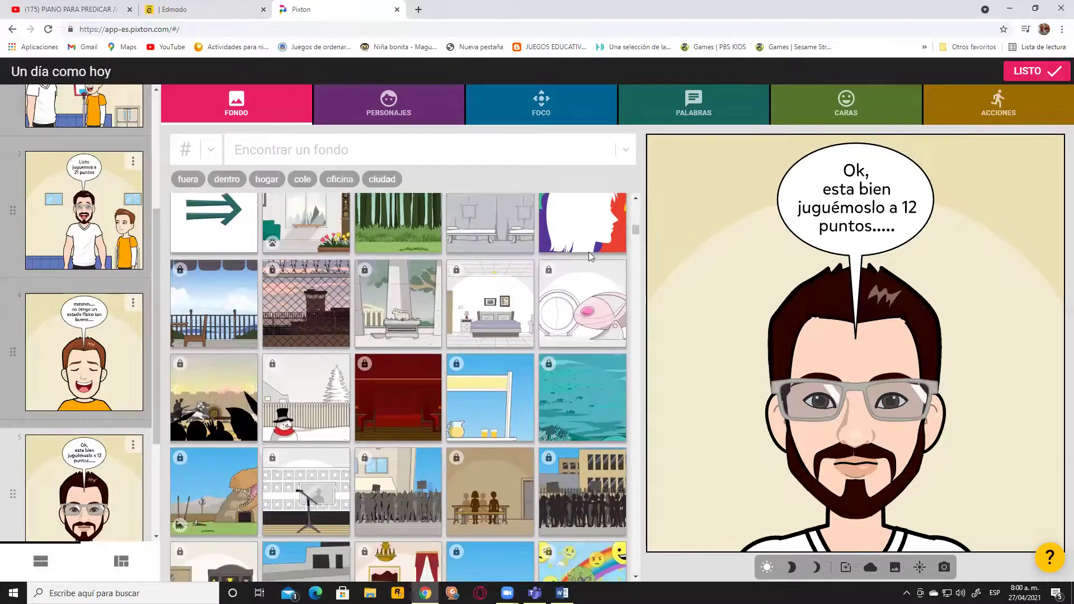
{"action": "scroll", "coordinate": [54, 365], "scroll_direction": "down", "scroll_amount": 2}
{"action": "scroll", "coordinate": [54, 365], "scroll_direction": "down", "scroll_amount": 1}
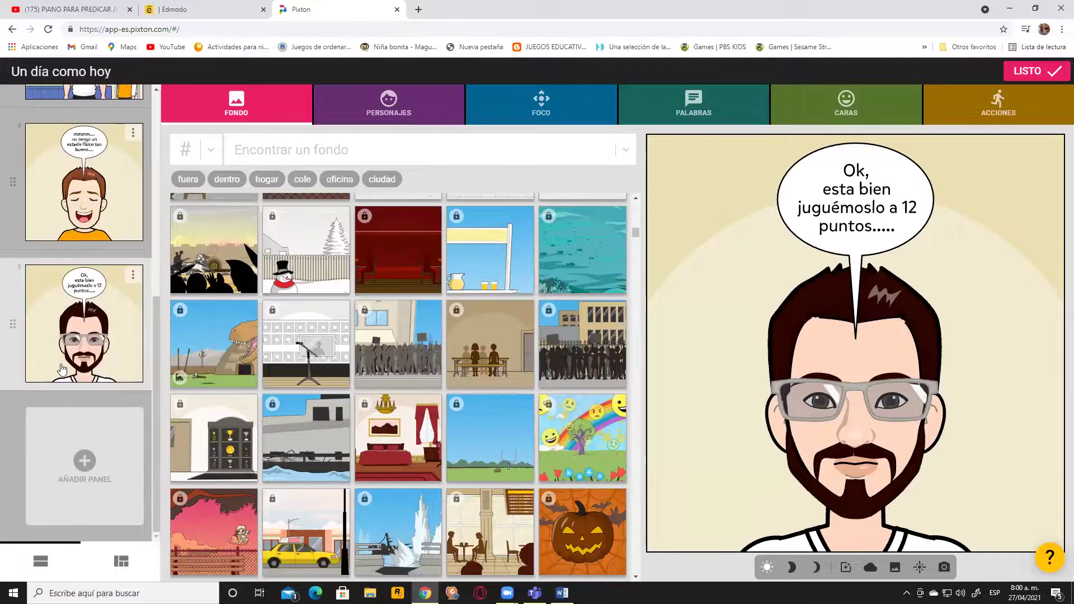
{"action": "scroll", "coordinate": [61, 367], "scroll_direction": "up", "scroll_amount": 7}
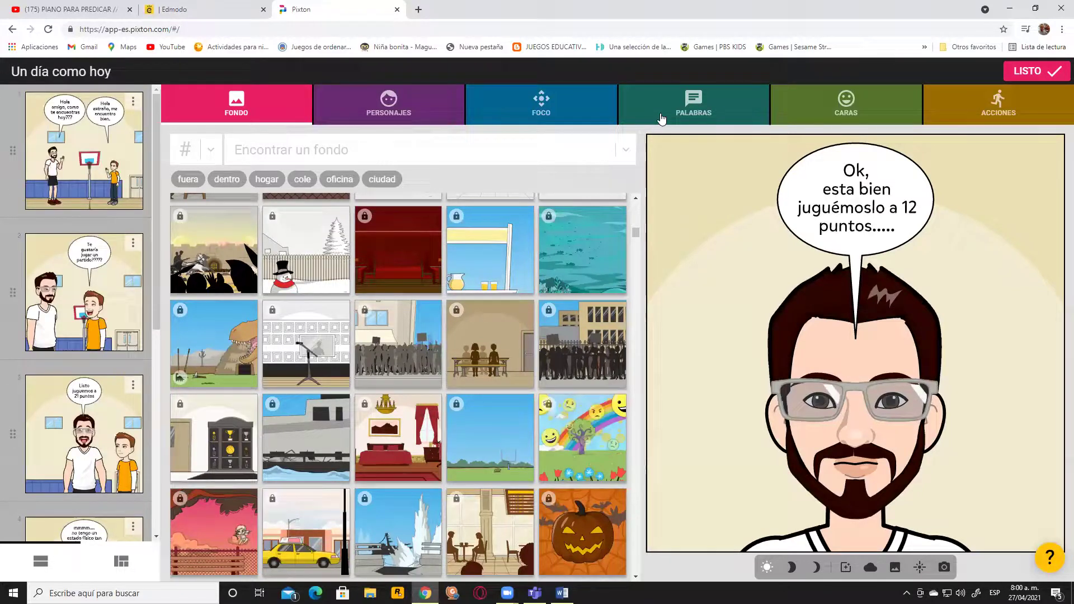
{"action": "right_click", "coordinate": [586, 238]}
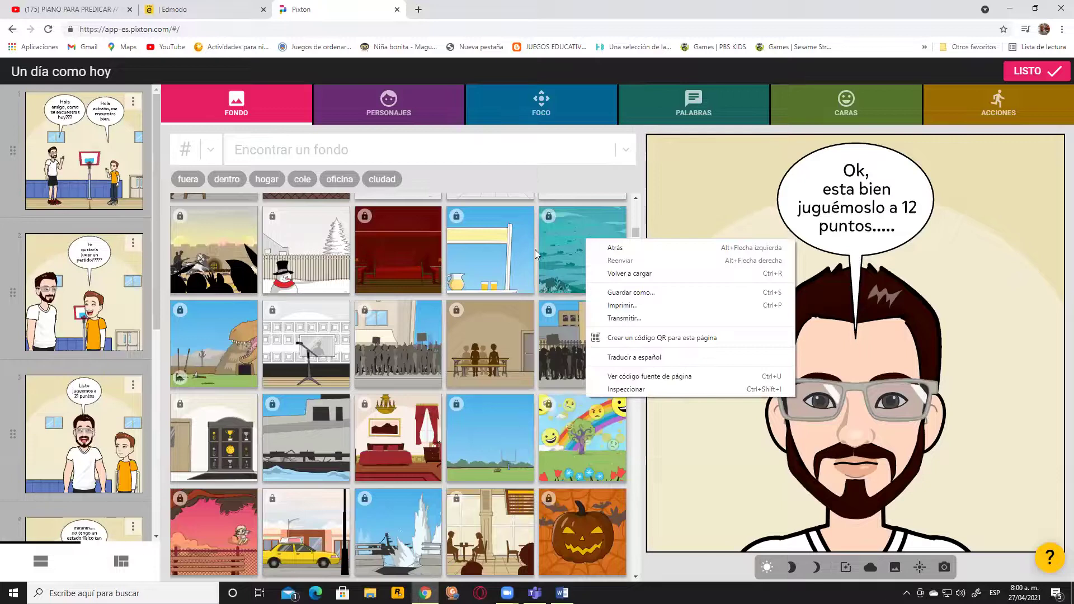
{"action": "left_click", "coordinate": [635, 177]}
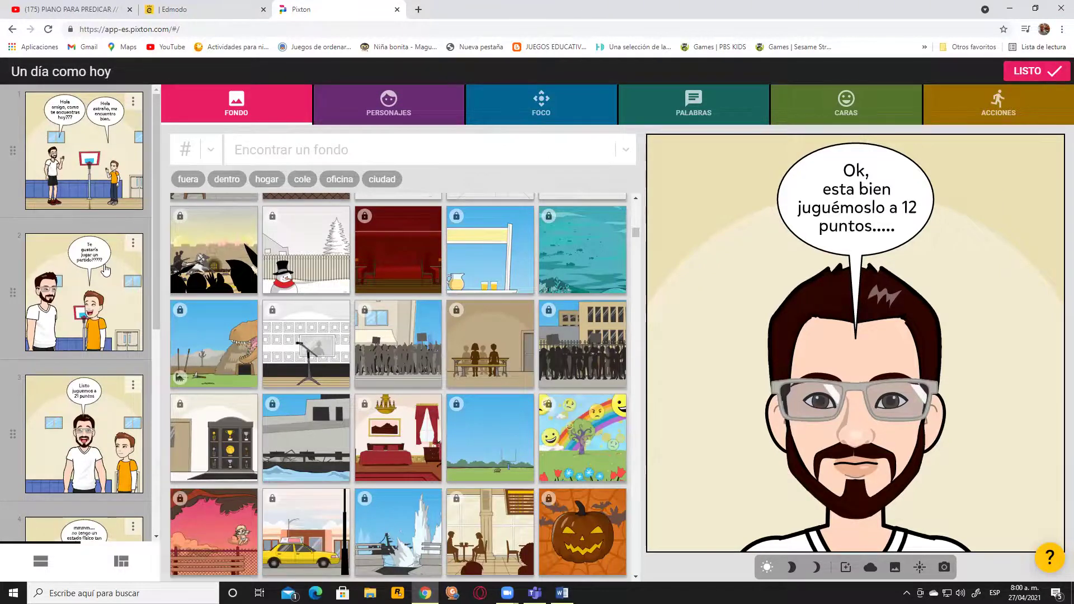
{"action": "scroll", "coordinate": [117, 413], "scroll_direction": "down", "scroll_amount": 5}
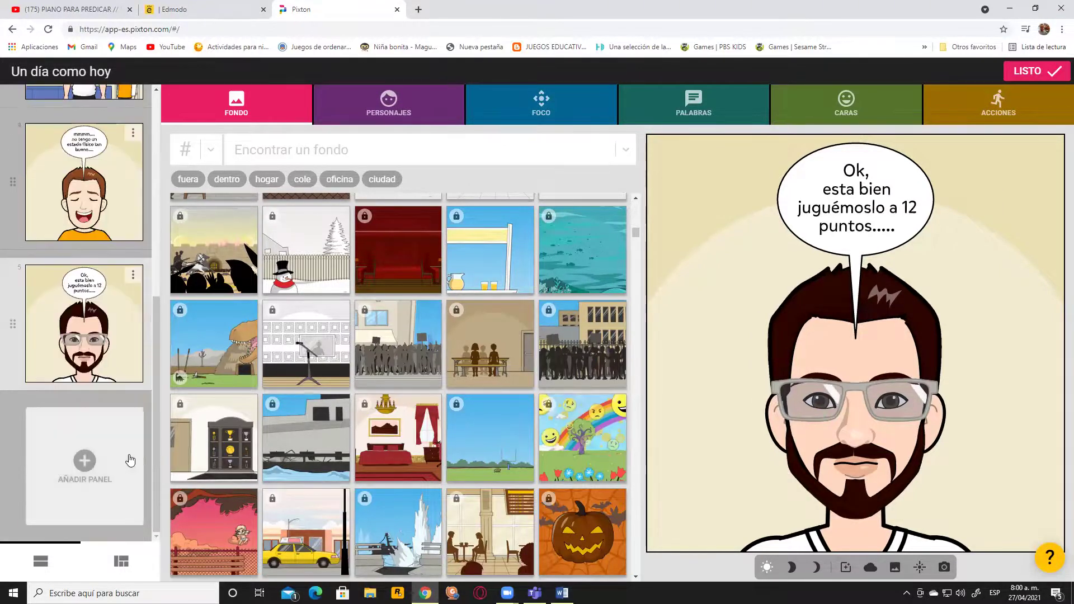
- Finish editing the comic "Un día como hoy" and open its sharing page from the comics list
{"action": "scroll", "coordinate": [107, 403], "scroll_direction": "up", "scroll_amount": 5}
{"action": "scroll", "coordinate": [103, 398], "scroll_direction": "down", "scroll_amount": 5}
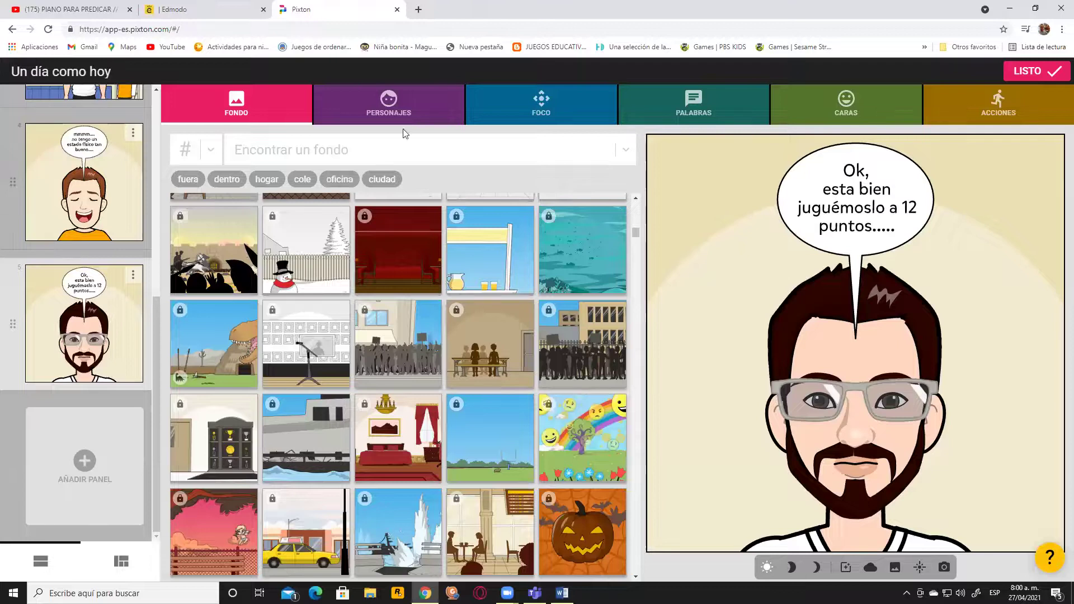
{"action": "scroll", "coordinate": [48, 312], "scroll_direction": "up", "scroll_amount": 5}
{"action": "left_click", "coordinate": [1013, 80]}
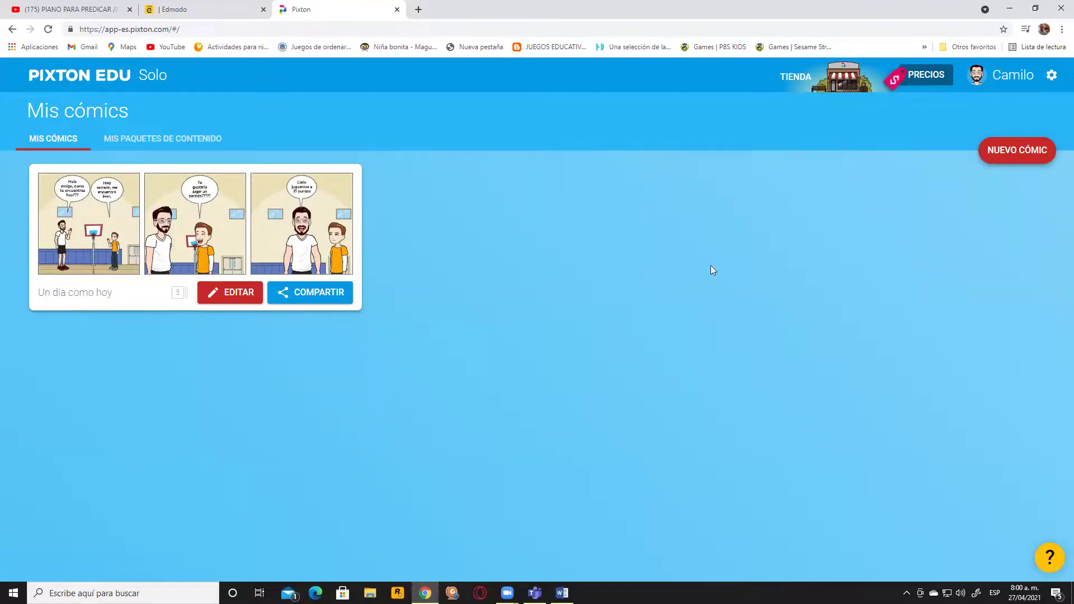
{"action": "left_click", "coordinate": [314, 295]}
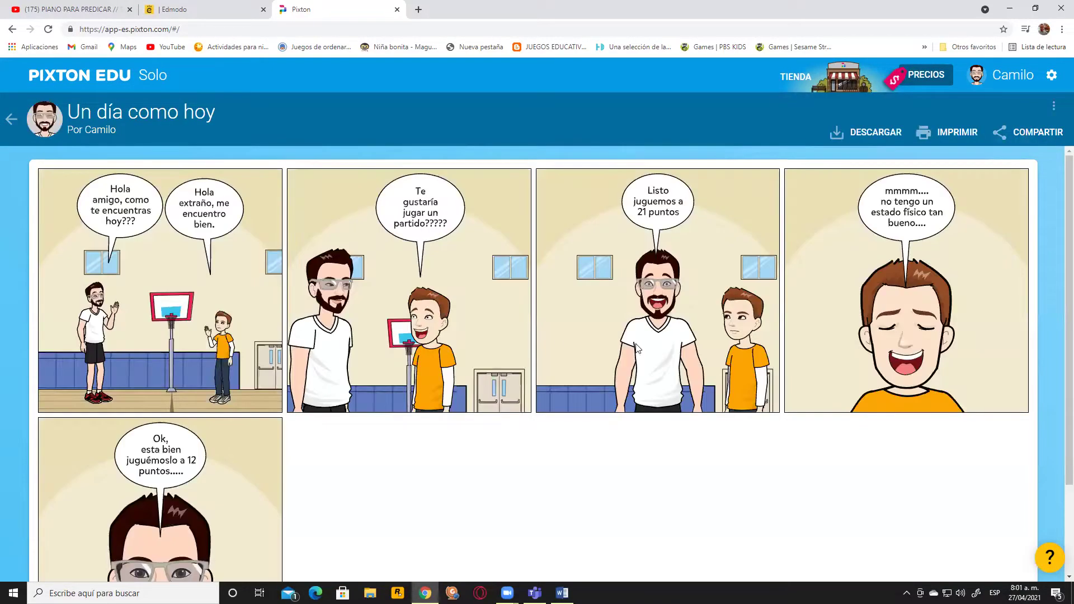
- Review all five panels of "Un día como hoy" on its sharing page, reading the dialogue from first to last
{"action": "scroll", "coordinate": [658, 359], "scroll_direction": "down", "scroll_amount": 2}
{"action": "scroll", "coordinate": [666, 353], "scroll_direction": "up", "scroll_amount": 2}
{"action": "scroll", "coordinate": [618, 310], "scroll_direction": "down", "scroll_amount": 2}
{"action": "scroll", "coordinate": [618, 311], "scroll_direction": "up", "scroll_amount": 2}
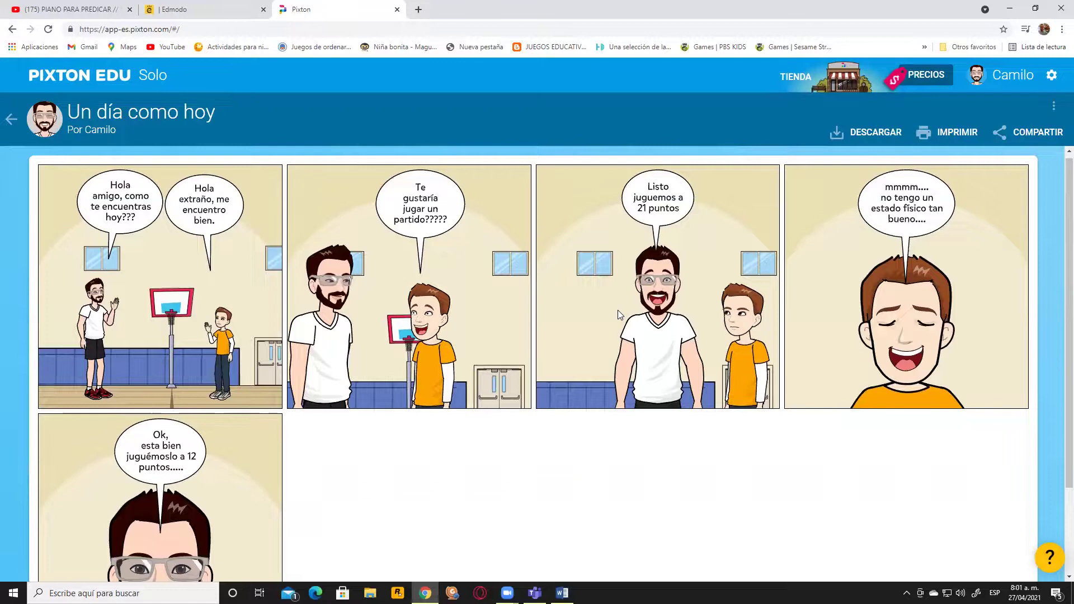
{"action": "scroll", "coordinate": [618, 311], "scroll_direction": "down", "scroll_amount": 2}
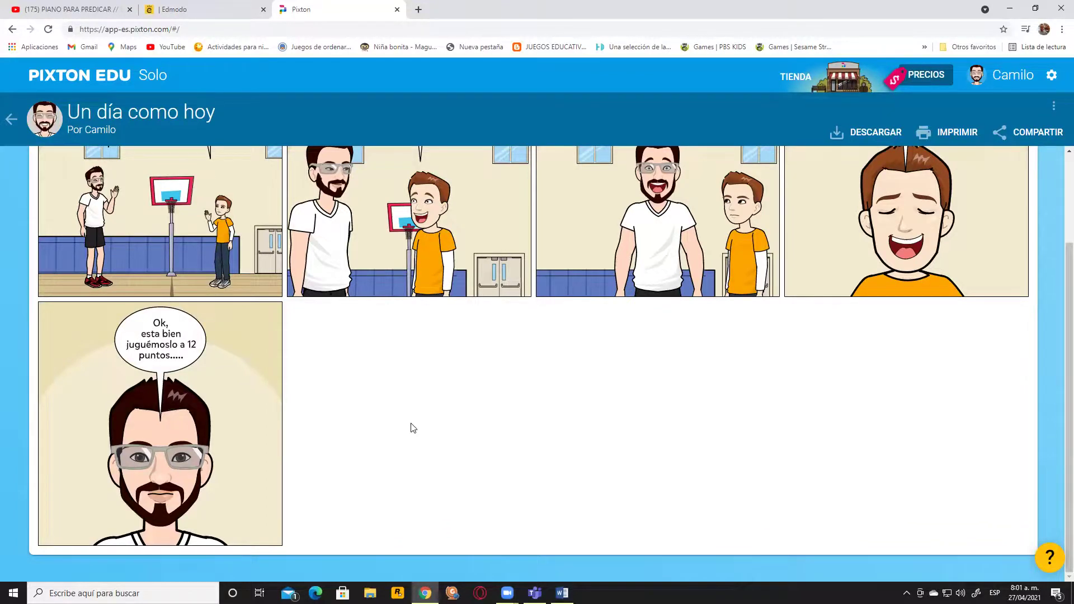
{"action": "scroll", "coordinate": [649, 390], "scroll_direction": "up", "scroll_amount": 2}
{"action": "scroll", "coordinate": [498, 425], "scroll_direction": "down", "scroll_amount": 2}
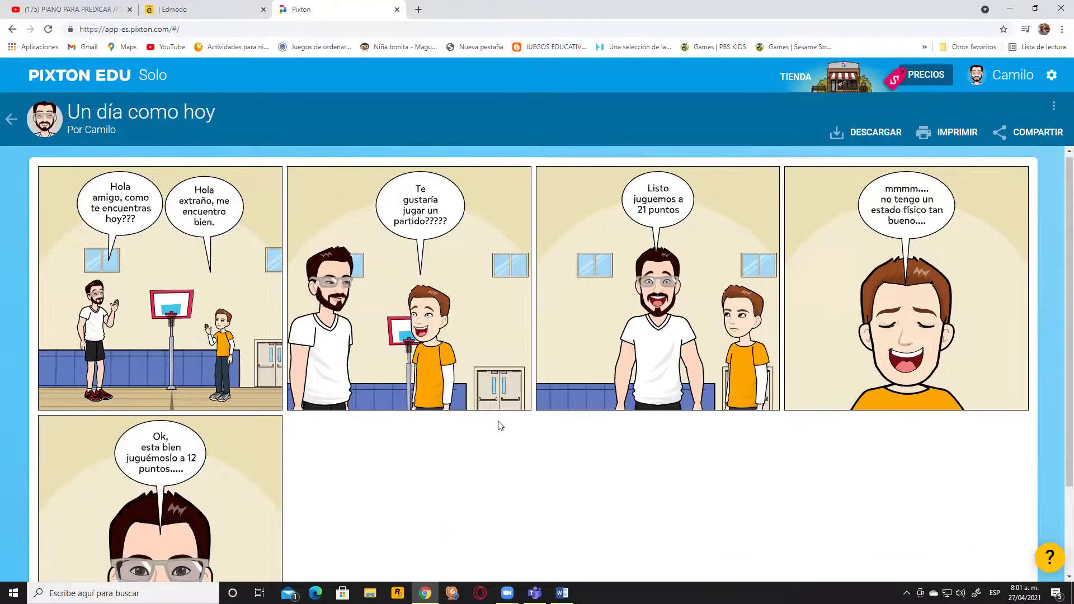
{"action": "scroll", "coordinate": [427, 448], "scroll_direction": "up", "scroll_amount": 2}
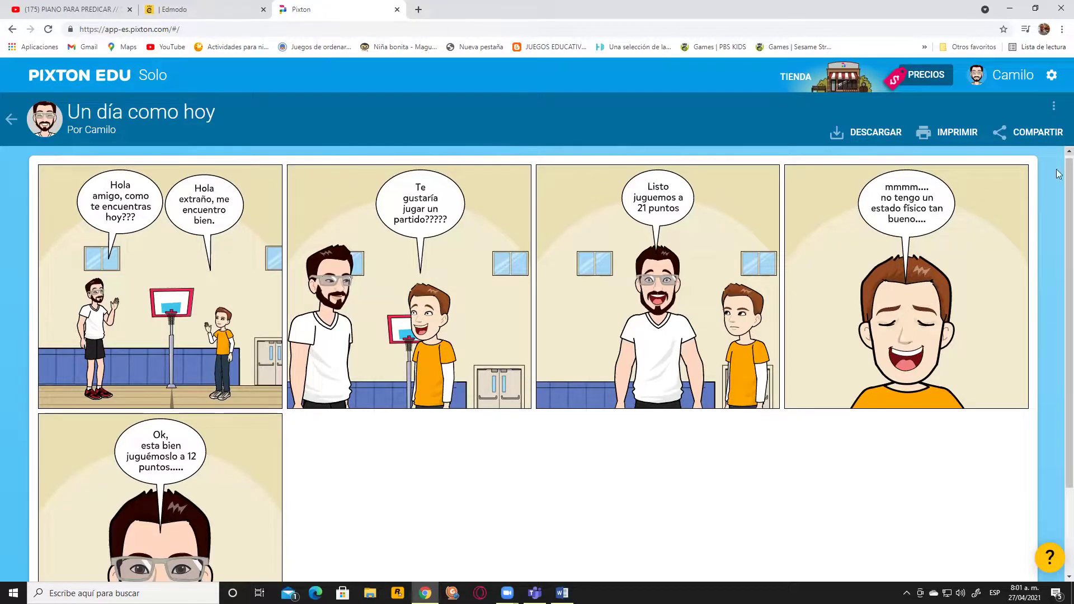
- Try to share the comic, check its extra options, and decline the subscription plans offered
{"action": "left_click", "coordinate": [1020, 132]}
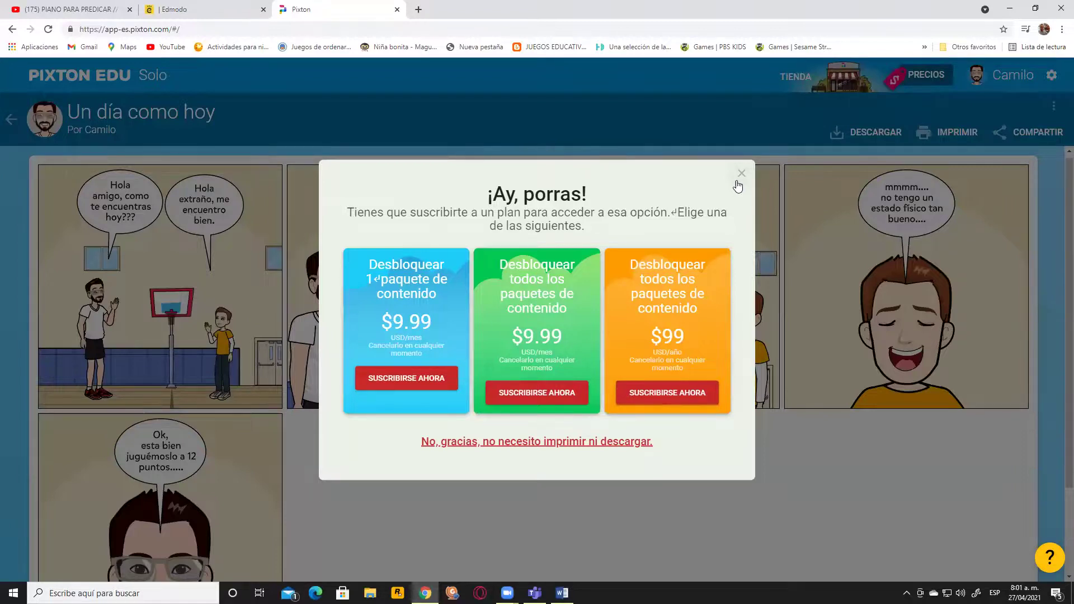
{"action": "left_click", "coordinate": [538, 443]}
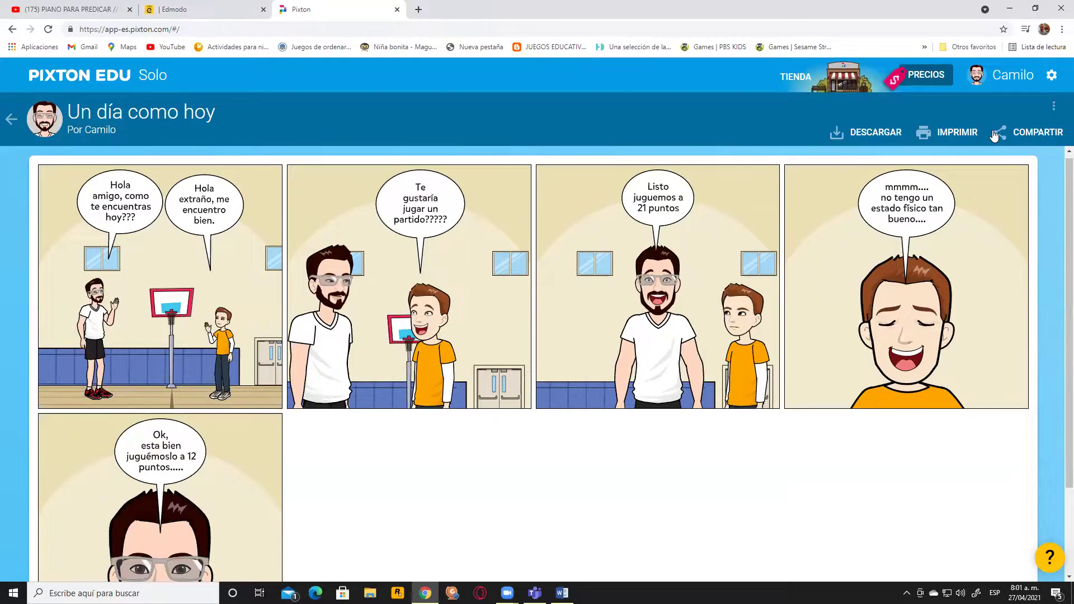
{"action": "left_click", "coordinate": [1054, 106]}
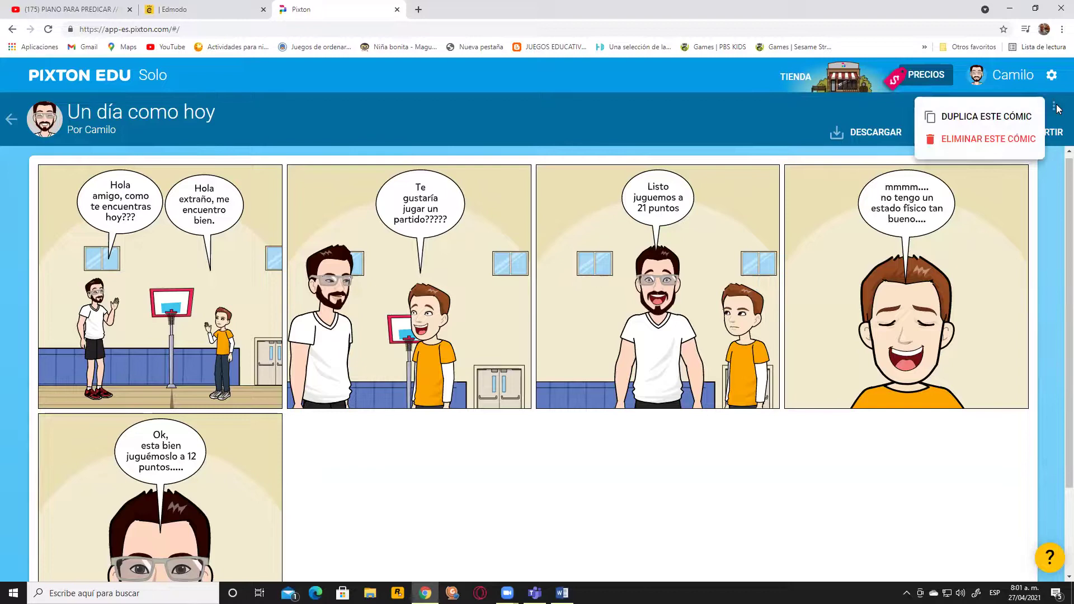
{"action": "left_click", "coordinate": [1058, 120]}
{"action": "left_click", "coordinate": [1050, 134]}
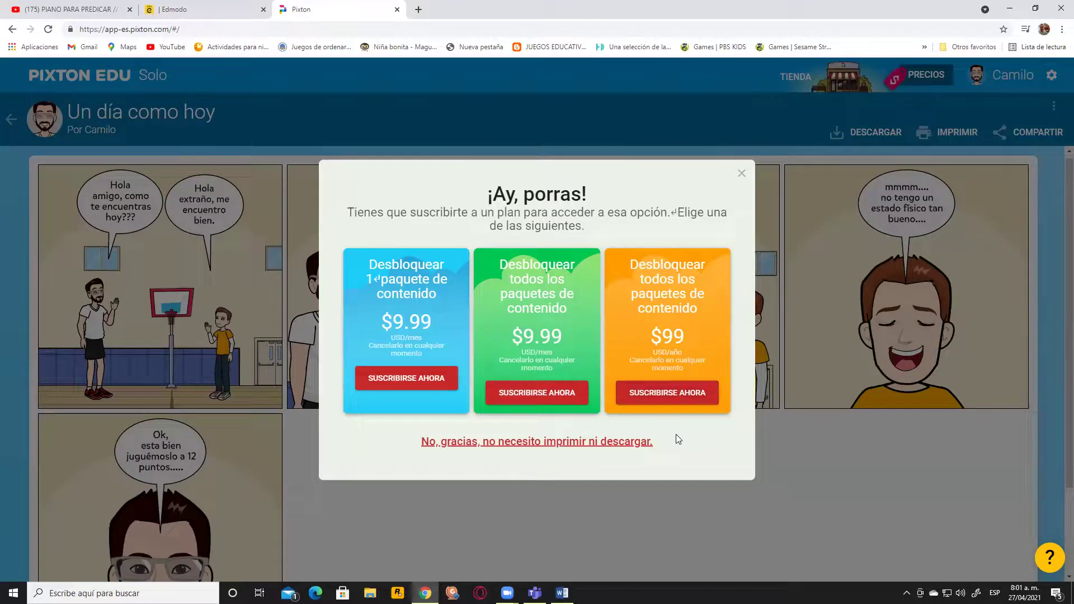
{"action": "left_click", "coordinate": [632, 447]}
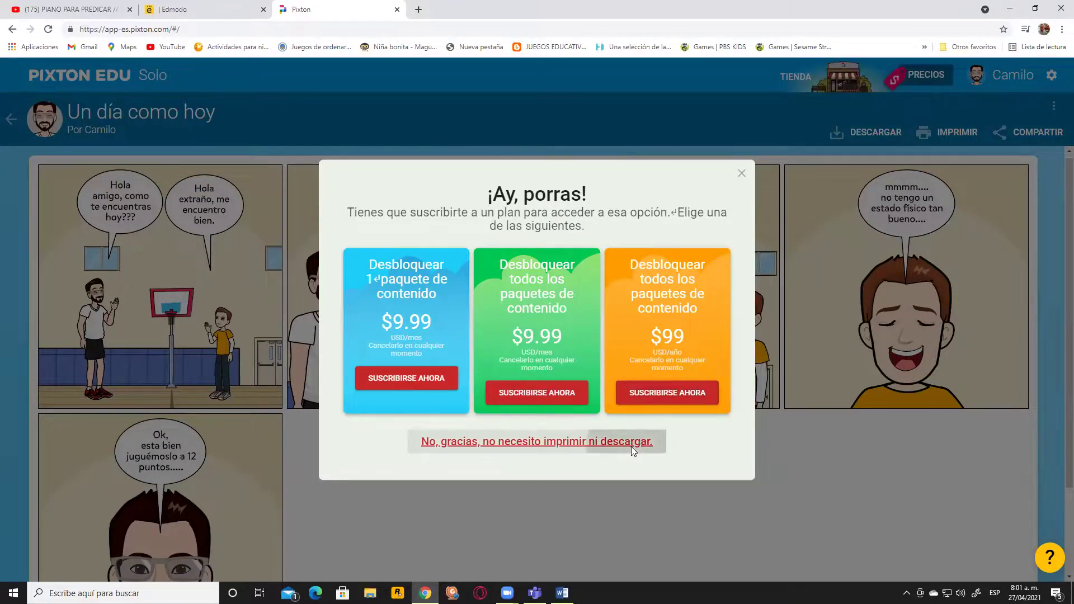
- Try to download the comic and dismiss the subscription offer without choosing a plan
{"action": "scroll", "coordinate": [1060, 241], "scroll_direction": "down", "scroll_amount": 2}
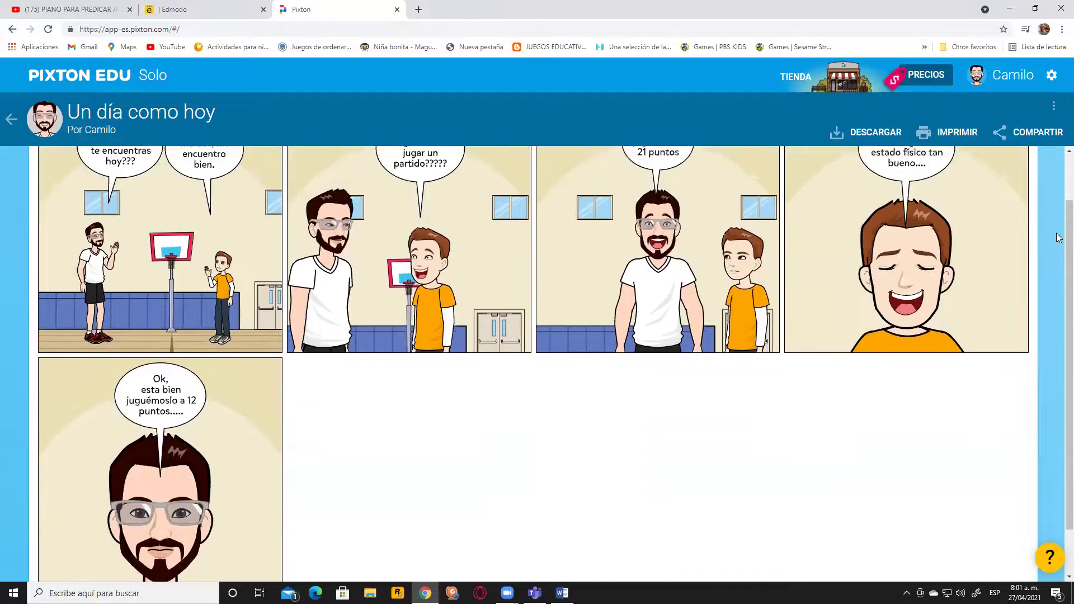
{"action": "scroll", "coordinate": [1059, 133], "scroll_direction": "up", "scroll_amount": 2}
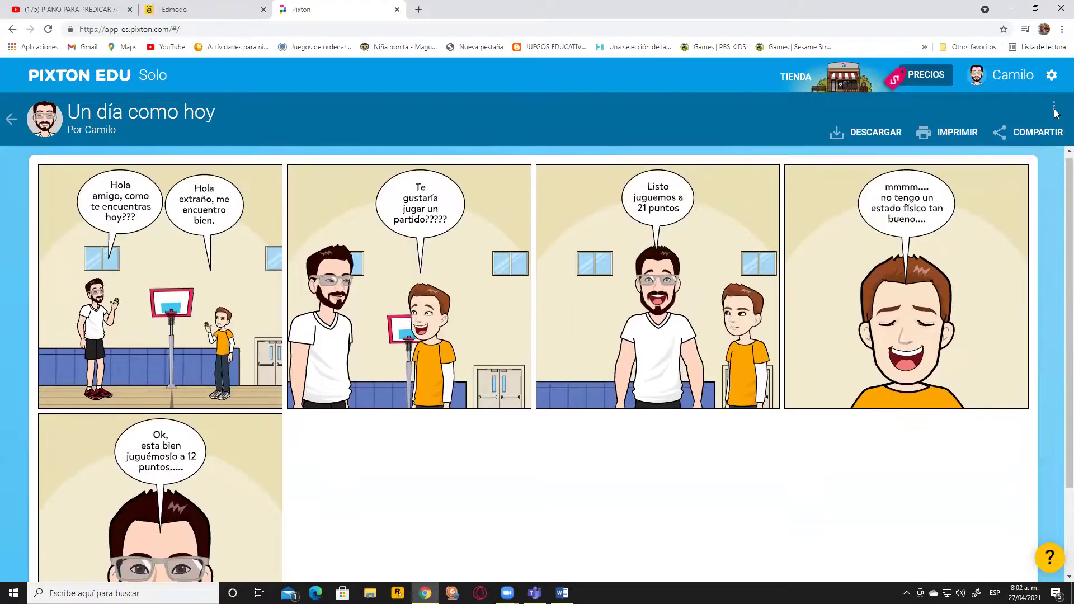
{"action": "left_click", "coordinate": [1055, 111]}
{"action": "left_click", "coordinate": [1043, 189]}
{"action": "left_click", "coordinate": [892, 133]}
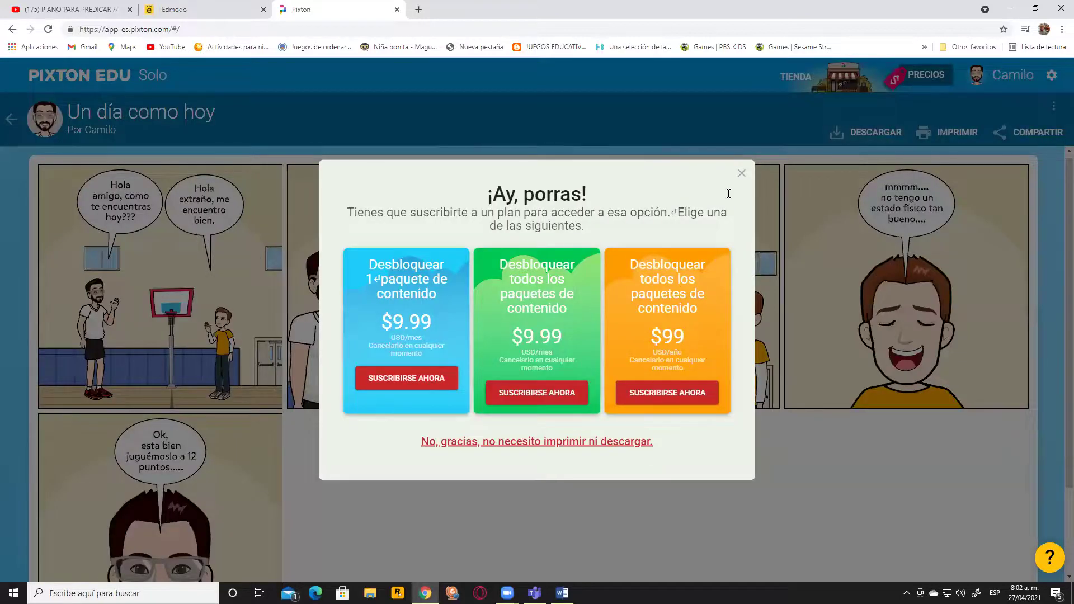
{"action": "left_click", "coordinate": [743, 174]}
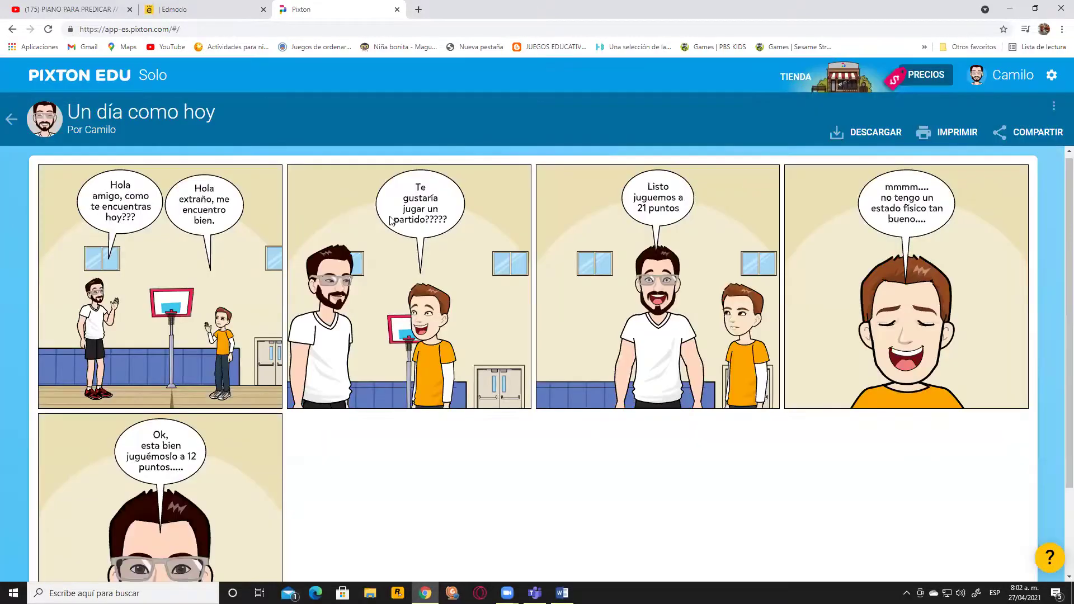
- Enlarge the page zoom so the comic's panels are laid out three per row, and return to the first panel
{"action": "left_click", "coordinate": [1052, 76]}
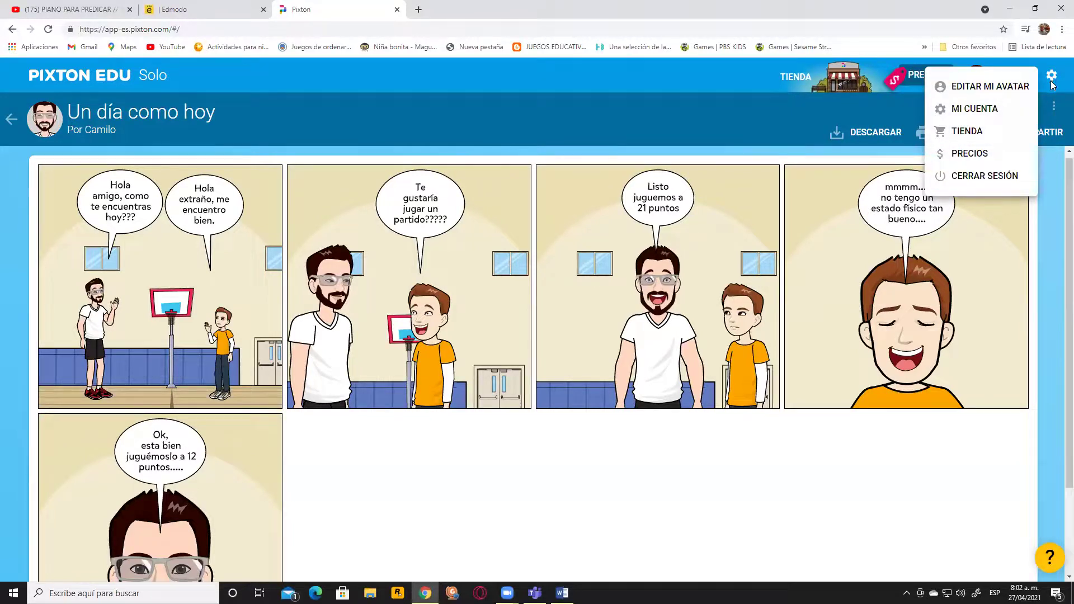
{"action": "left_click", "coordinate": [1055, 191]}
{"action": "scroll", "coordinate": [1021, 208], "scroll_direction": "down", "scroll_amount": 2}
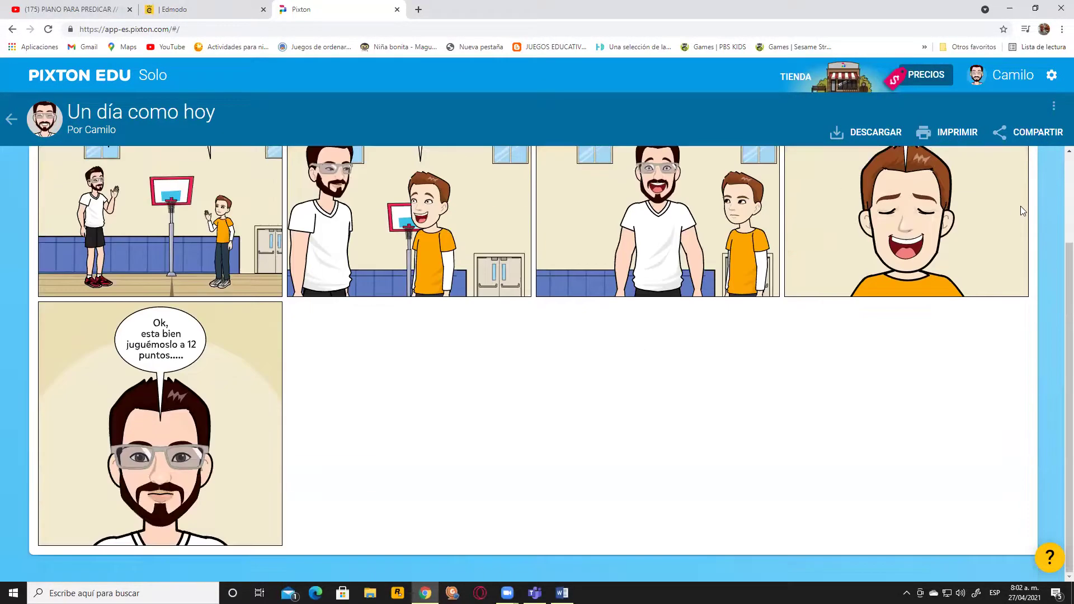
{"action": "key", "text": "ctrl+minus"}
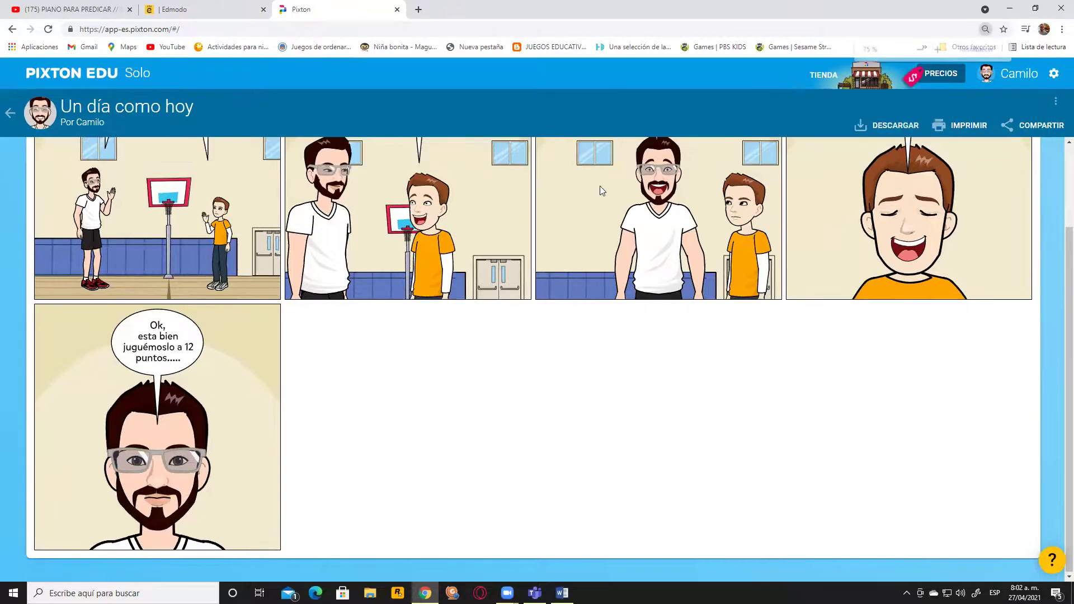
{"action": "key", "text": "ctrl+plus"}
{"action": "key", "text": "ctrl+plus"}
{"action": "key", "text": "ctrl+plus"}
{"action": "key", "text": "ctrl+plus"}
{"action": "key", "text": "ctrl+plus"}
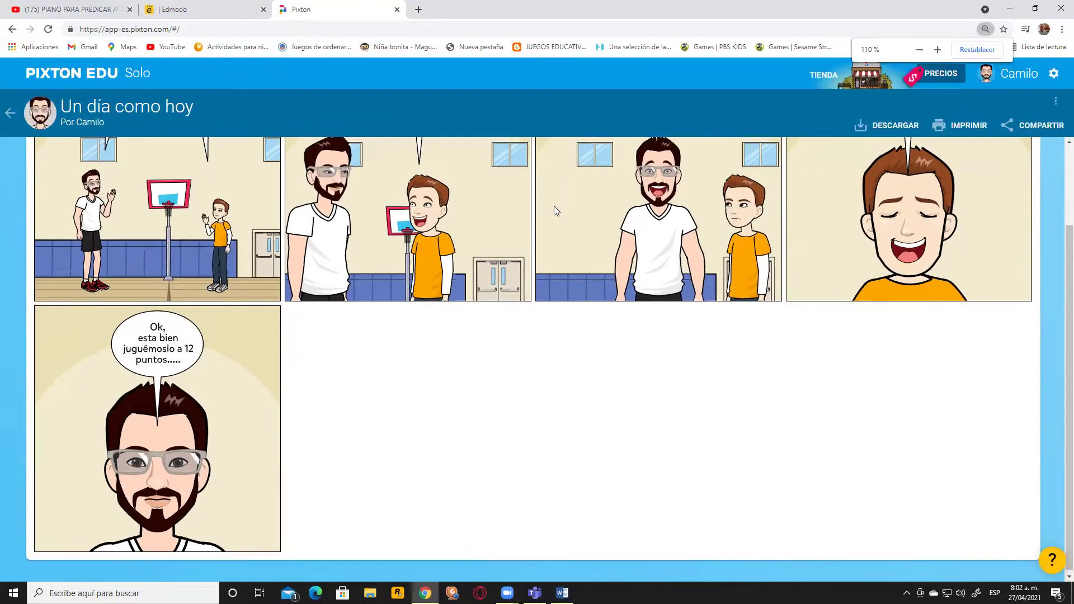
{"action": "key", "text": "ctrl+minus"}
{"action": "key", "text": "ctrl+minus"}
{"action": "key", "text": "ctrl+plus"}
{"action": "key", "text": "ctrl+plus"}
{"action": "key", "text": "ctrl+plus"}
{"action": "key", "text": "ctrl+plus"}
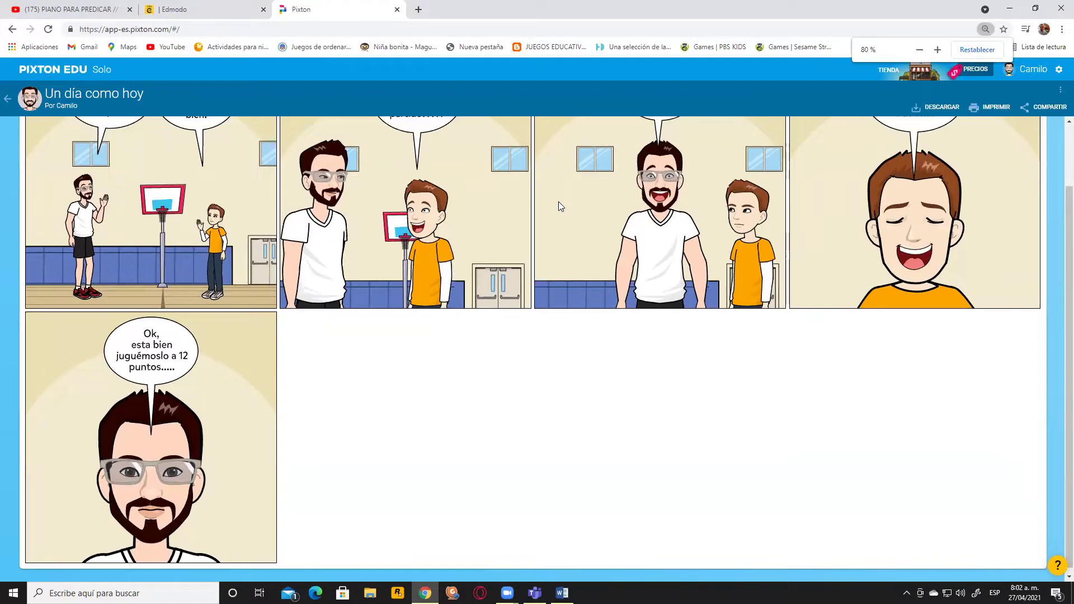
{"action": "scroll", "coordinate": [559, 206], "scroll_direction": "up", "scroll_amount": 2}
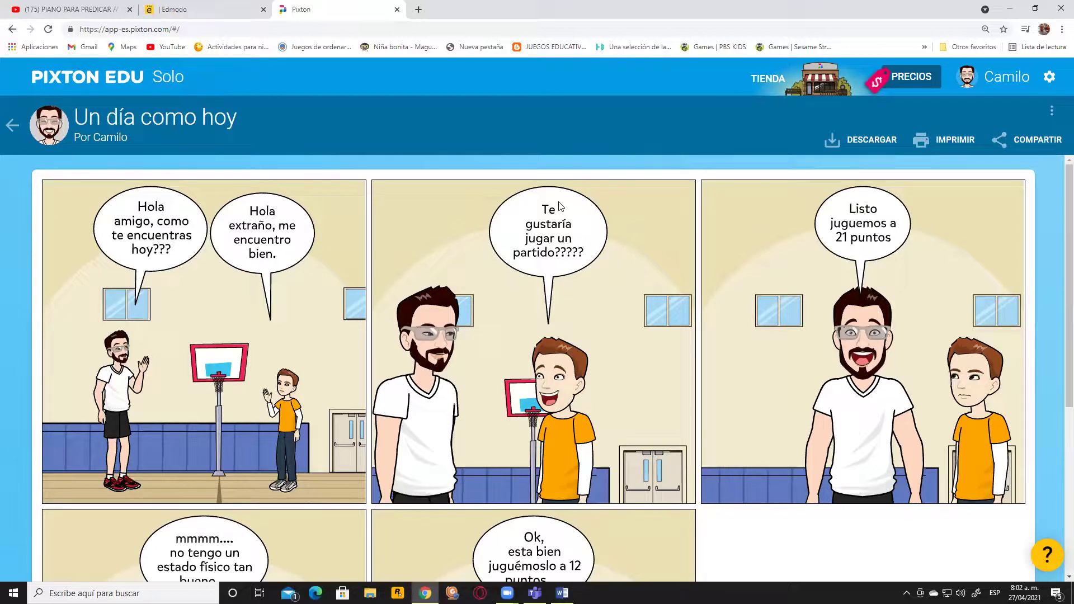
{"action": "left_click", "coordinate": [1053, 111]}
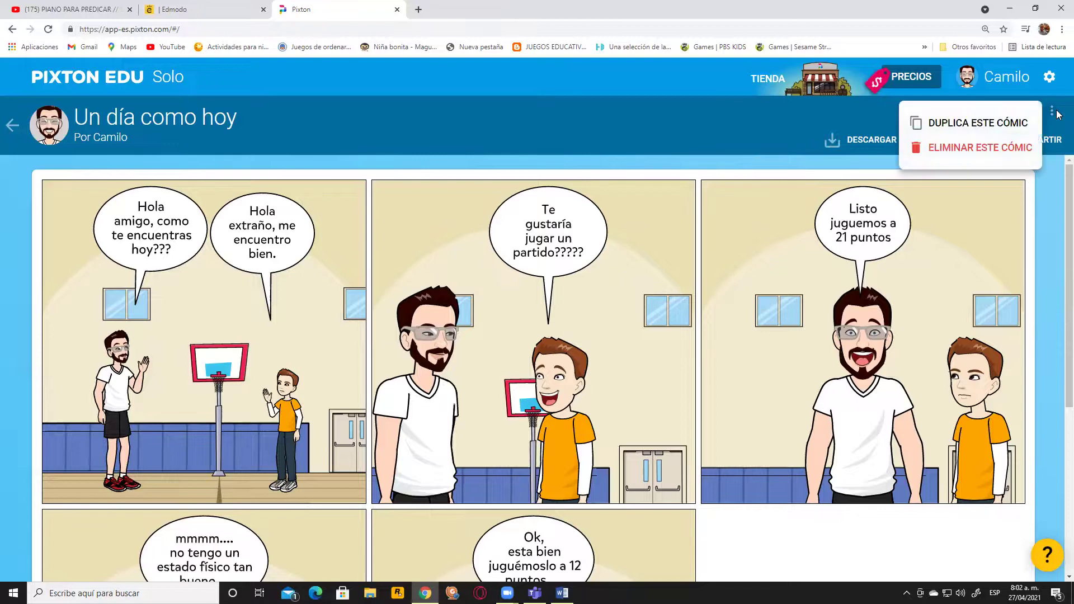
{"action": "left_click", "coordinate": [1060, 201]}
{"action": "left_click", "coordinate": [1049, 85]}
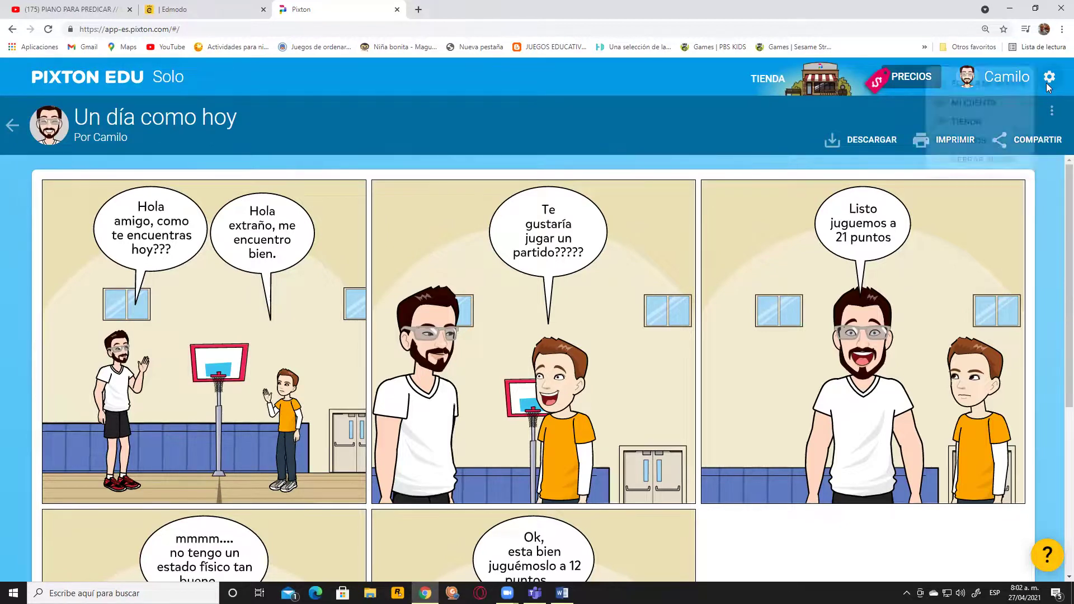
{"action": "left_click", "coordinate": [1042, 175]}
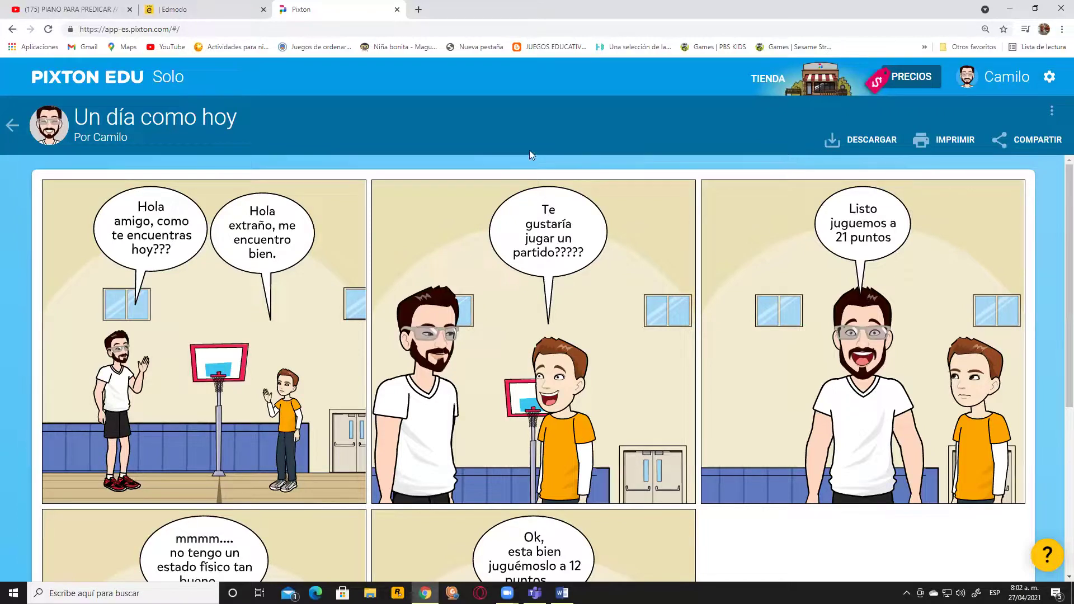
- Reopen the comic's sharing page from the comics list, retry sharing it, and close the subscription offer
{"action": "left_click", "coordinate": [12, 126]}
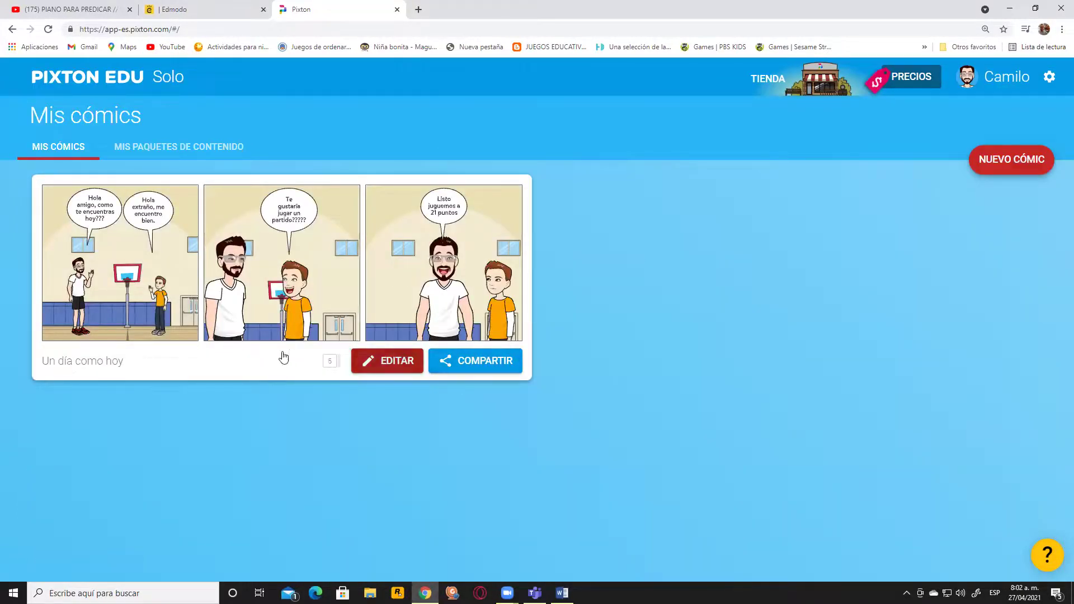
{"action": "left_click", "coordinate": [506, 370]}
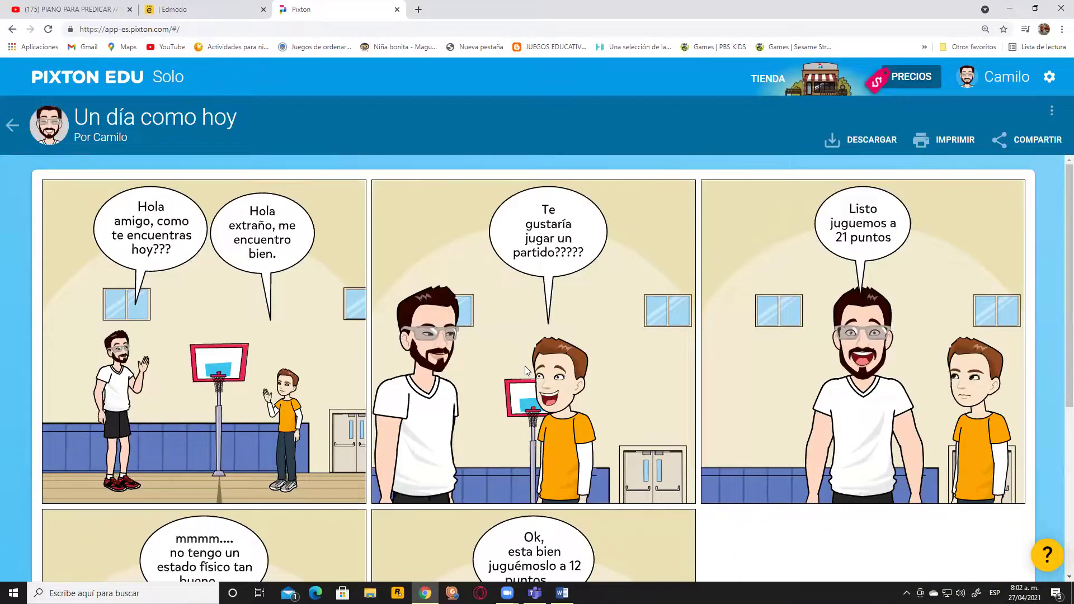
{"action": "scroll", "coordinate": [615, 375], "scroll_direction": "down", "scroll_amount": 5}
{"action": "scroll", "coordinate": [650, 379], "scroll_direction": "up", "scroll_amount": 2}
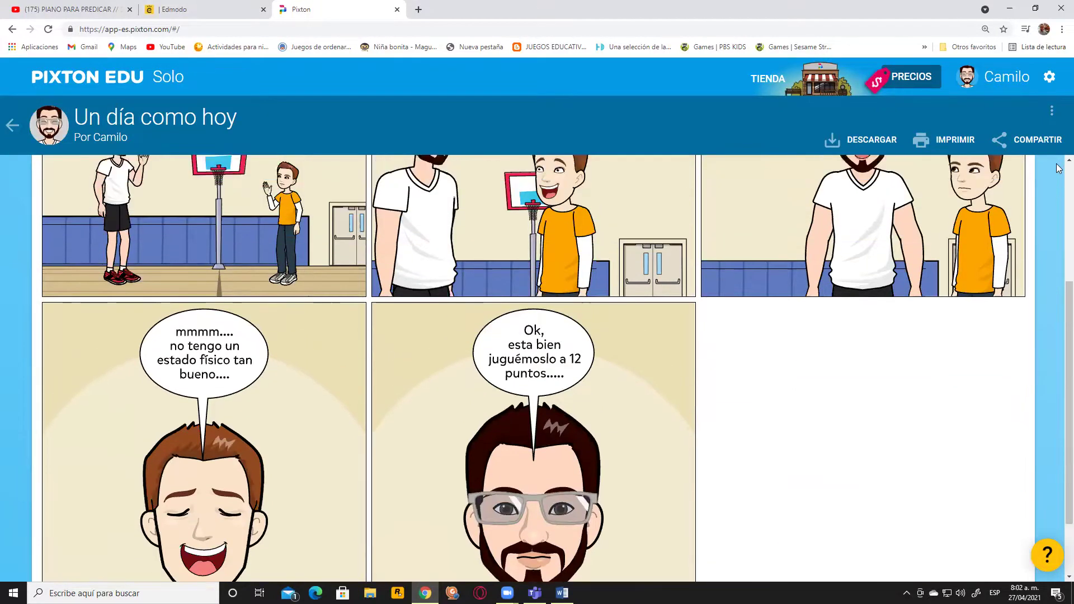
{"action": "left_click", "coordinate": [1038, 141]}
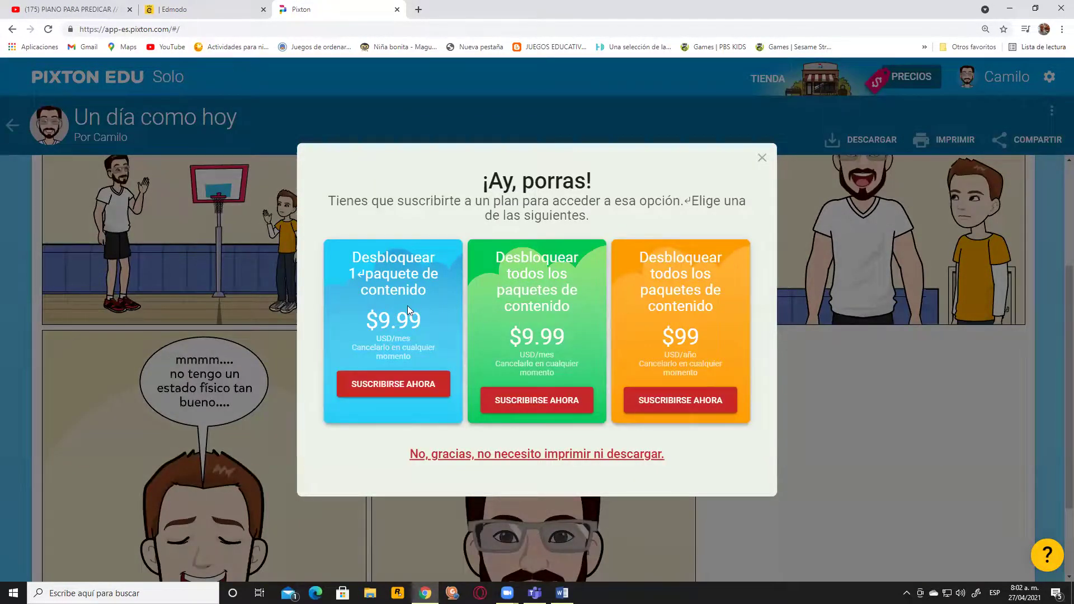
{"action": "left_click", "coordinate": [762, 158]}
- Capture the page with the comic's first panels as a screenshot and paste it into a new blank Word document
{"action": "scroll", "coordinate": [916, 290], "scroll_direction": "up", "scroll_amount": 3}
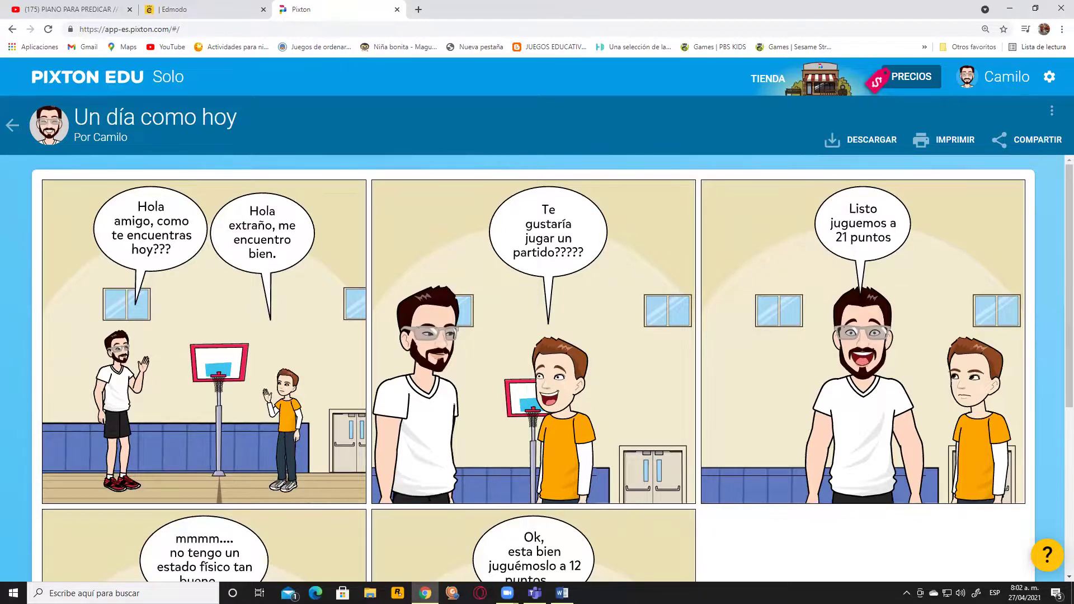
{"action": "left_click", "coordinate": [563, 593]}
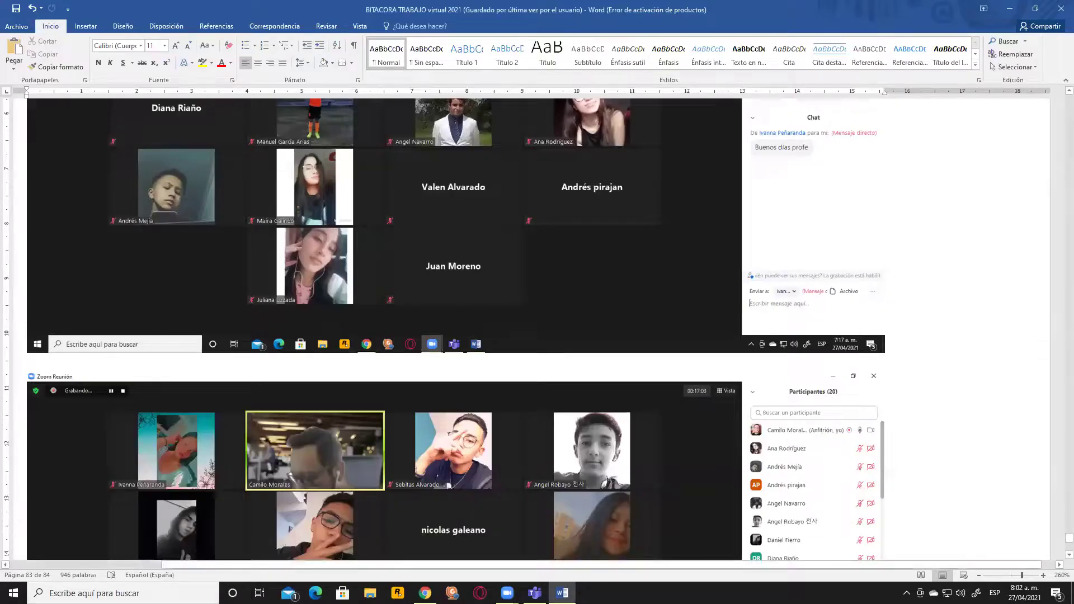
{"action": "left_click", "coordinate": [12, 594]}
{"action": "left_click", "coordinate": [12, 593]}
{"action": "type", "text": "word"}
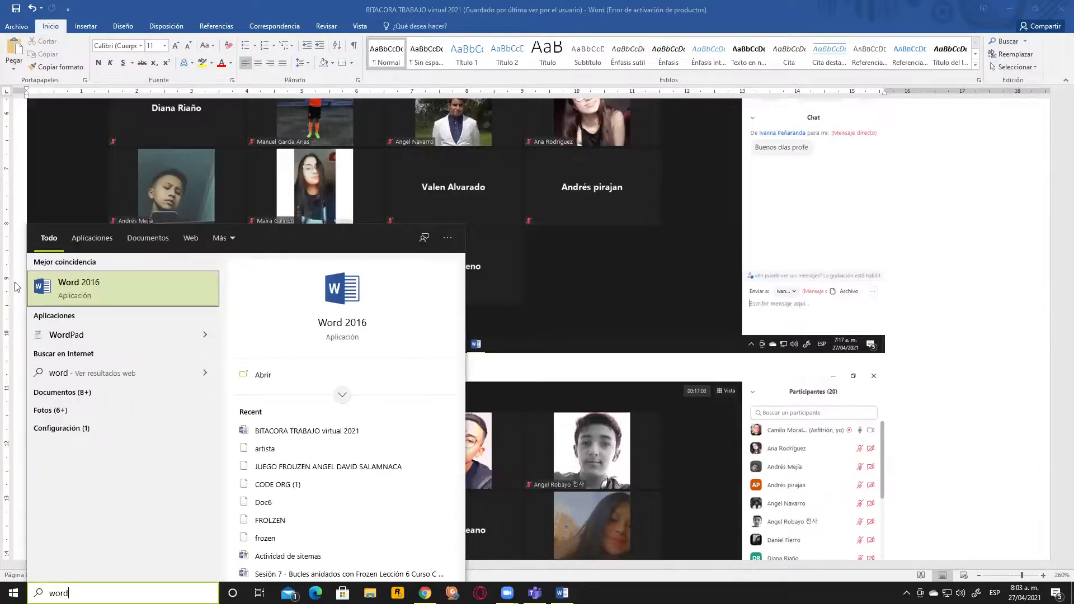
{"action": "left_click", "coordinate": [65, 281]}
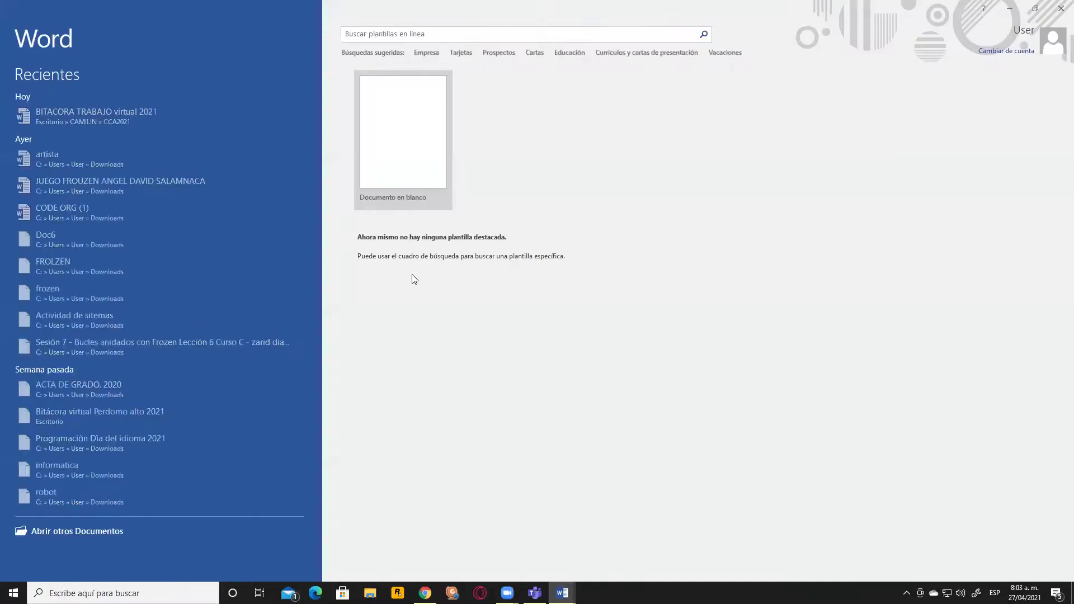
{"action": "left_click", "coordinate": [402, 145]}
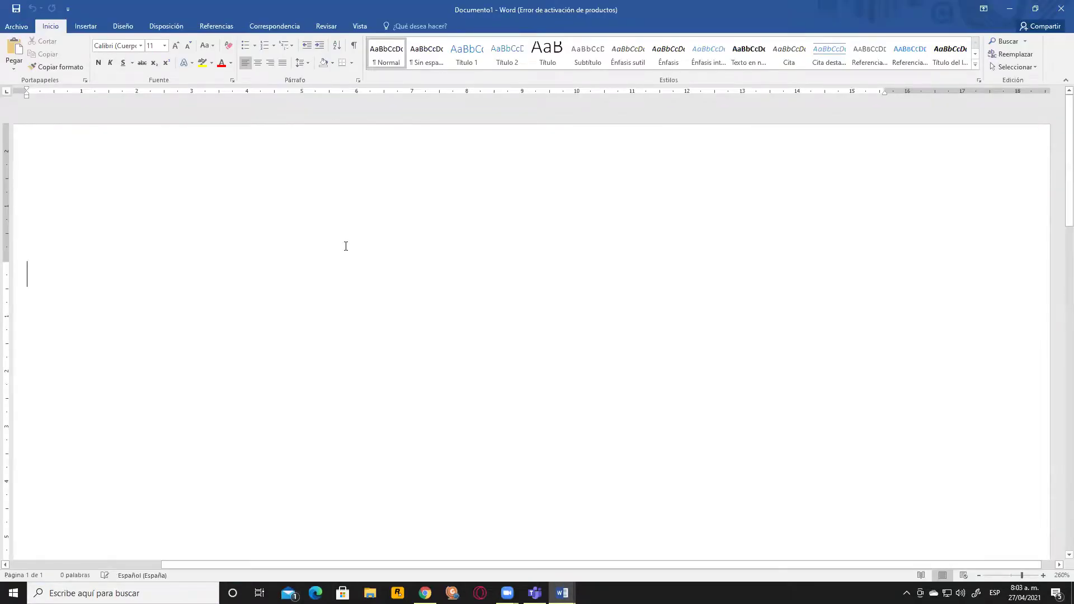
{"action": "key", "text": "ctrl+v"}
{"action": "scroll", "coordinate": [344, 247], "scroll_direction": "down", "scroll_amount": 4, "text": "ctrl"}
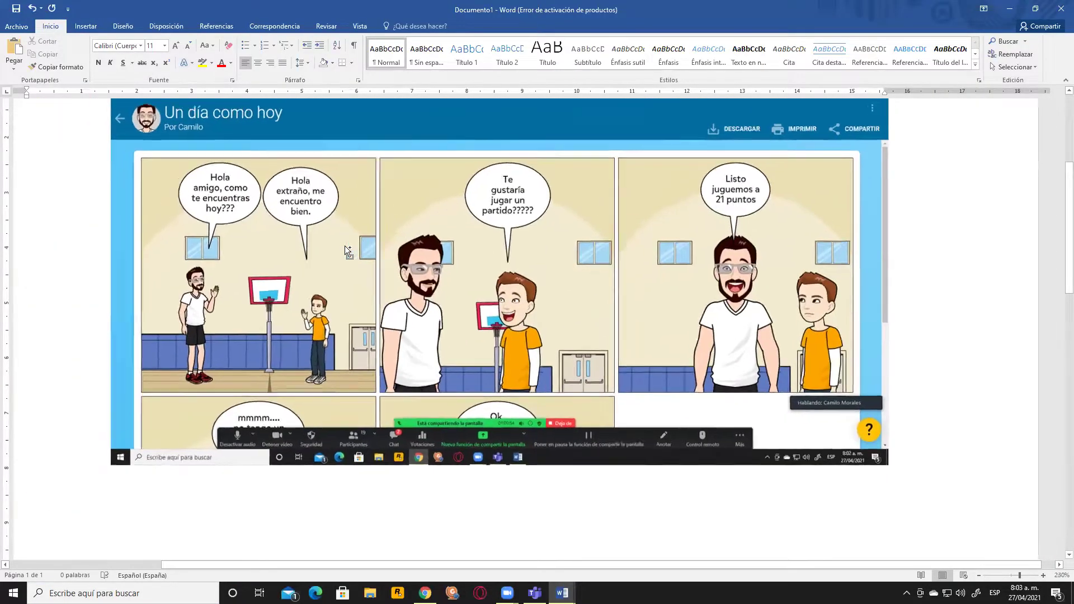
- Crop the pasted screenshot to the comic's first row of three panels, removing the browser header, blue margins and taskbar
{"action": "scroll", "coordinate": [542, 264], "scroll_direction": "up", "scroll_amount": 2}
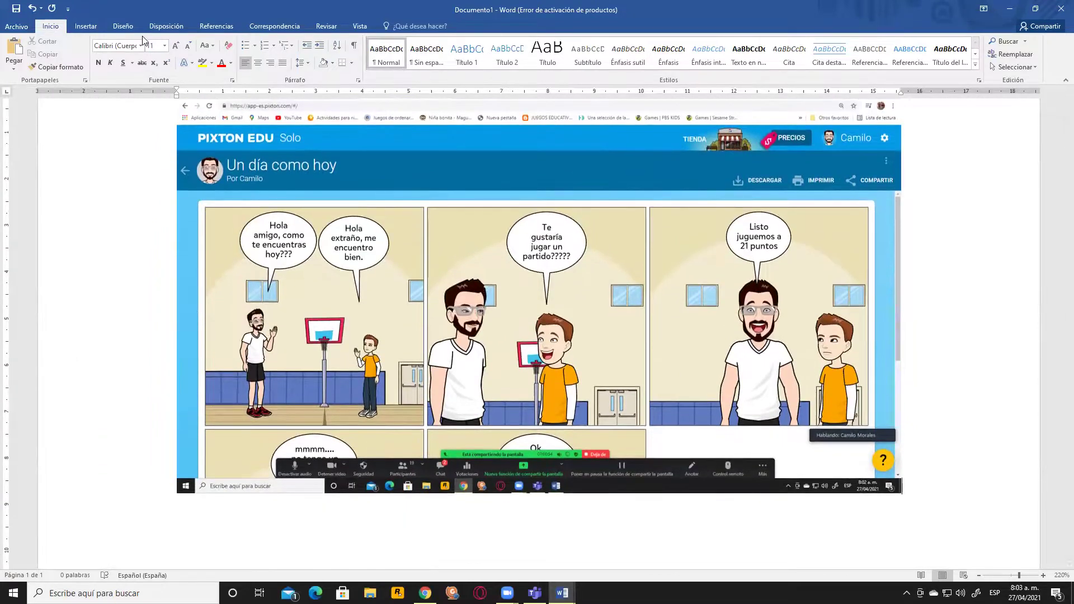
{"action": "left_click", "coordinate": [257, 134]}
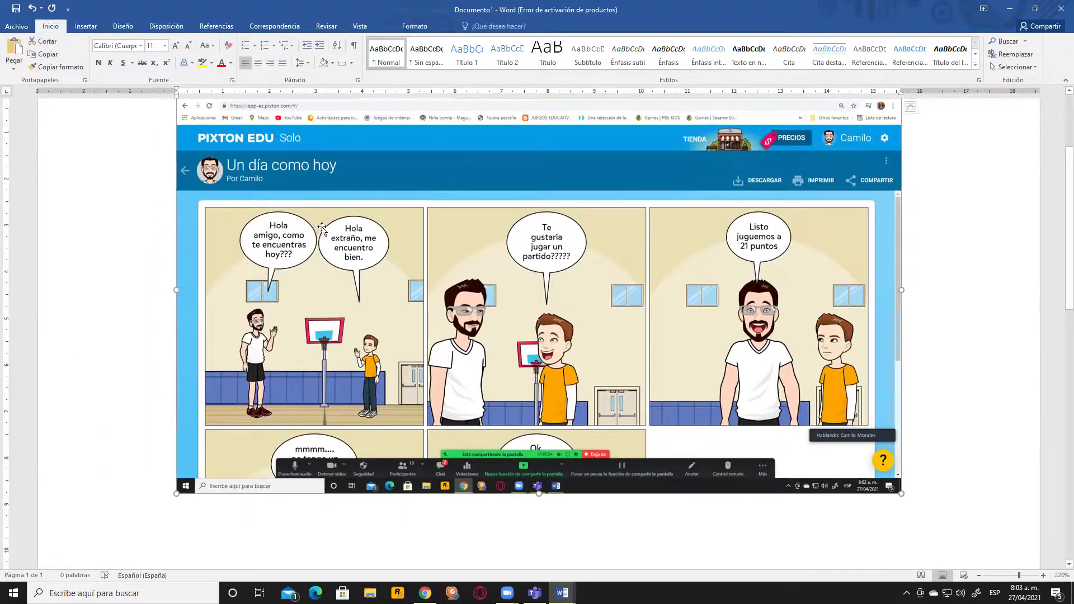
{"action": "left_click", "coordinate": [414, 26]}
{"action": "left_click", "coordinate": [938, 54]}
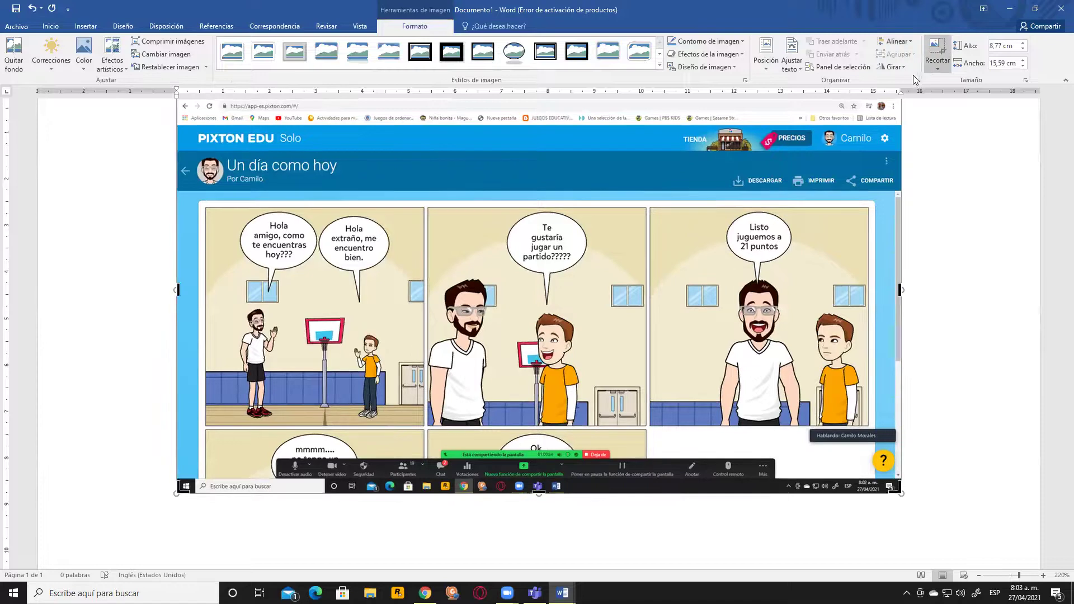
{"action": "scroll", "coordinate": [901, 124], "scroll_direction": "up", "scroll_amount": 1}
{"action": "left_click_drag", "start_coordinate": [895, 162], "coordinate": [876, 258]}
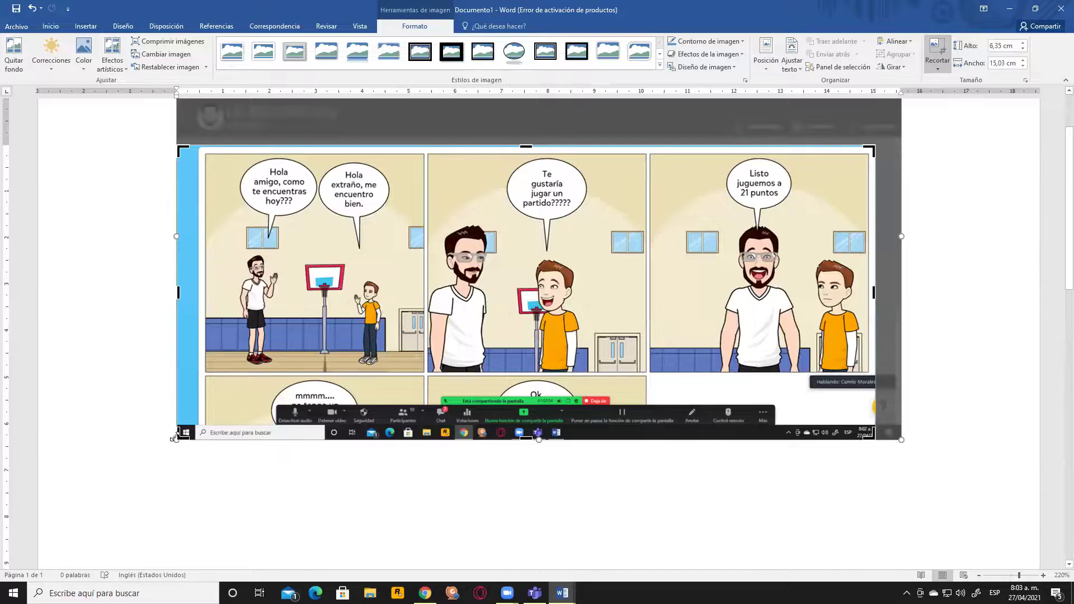
{"action": "left_click_drag", "start_coordinate": [180, 432], "coordinate": [201, 376]}
{"action": "left_click", "coordinate": [928, 360]}
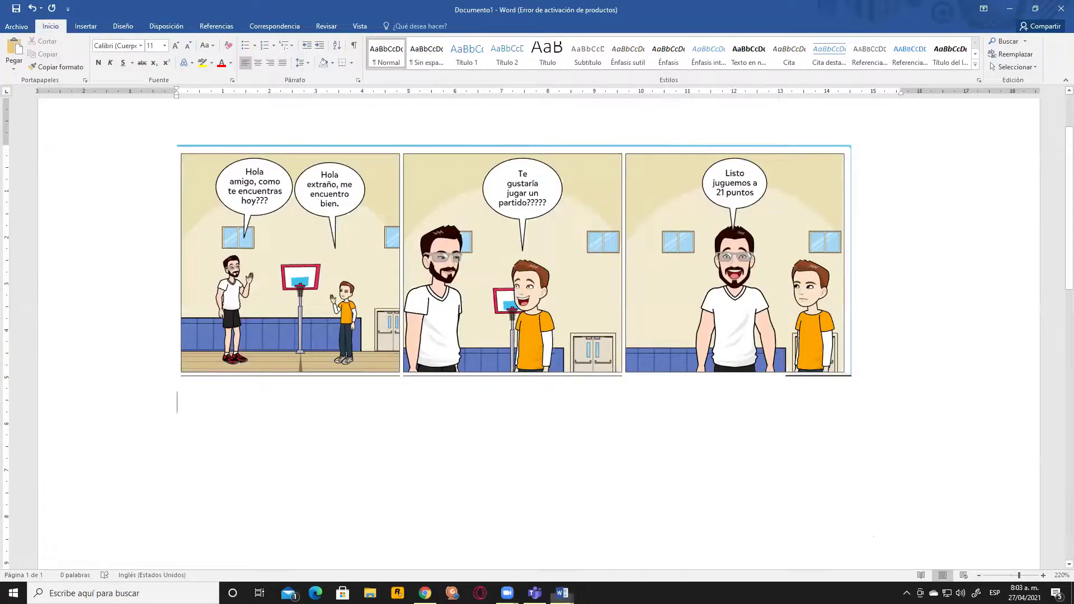
- Switch to the Pixton page, capture the comic's last two panels as a screenshot, and paste it below the first picture in Word
{"action": "key", "text": "alt+Tab"}
{"action": "scroll", "coordinate": [647, 460], "scroll_direction": "down", "scroll_amount": 7}
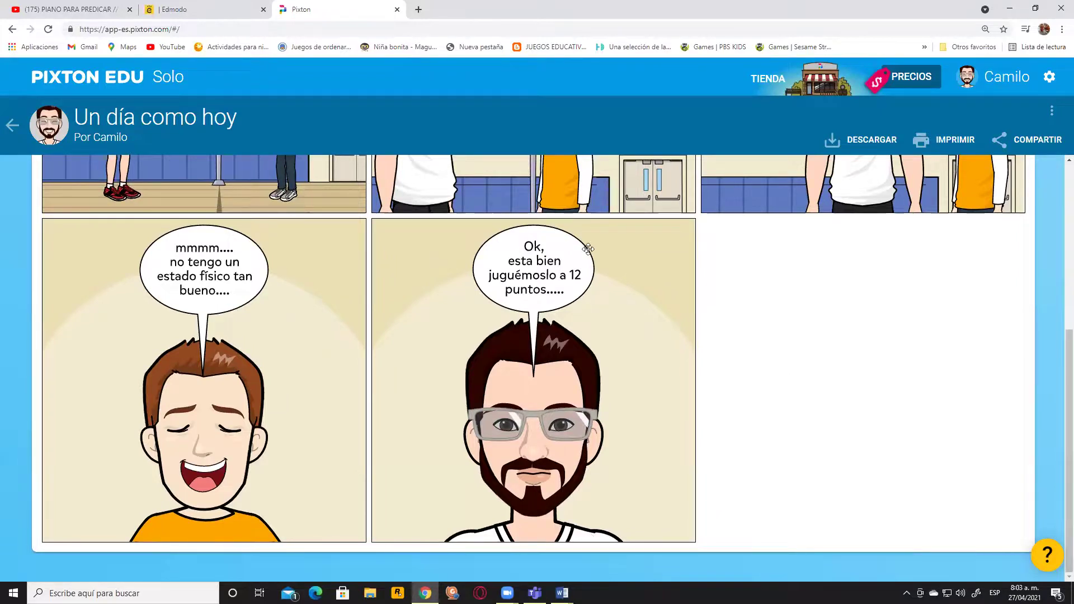
{"action": "key", "text": "alt+Tab"}
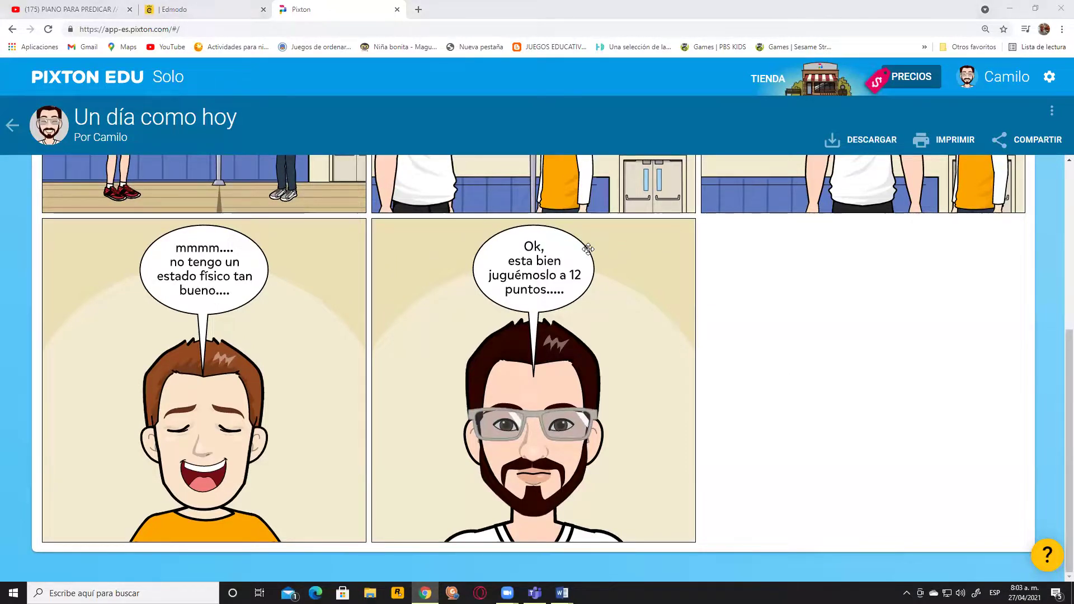
{"action": "key", "text": "alt+Tab"}
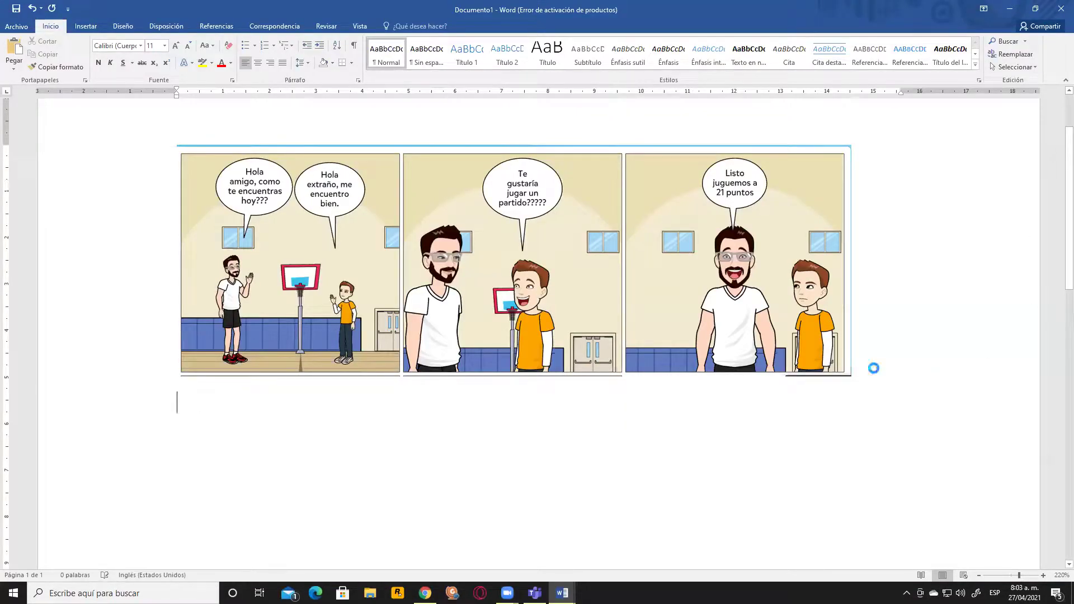
{"action": "key", "text": "ctrl+v"}
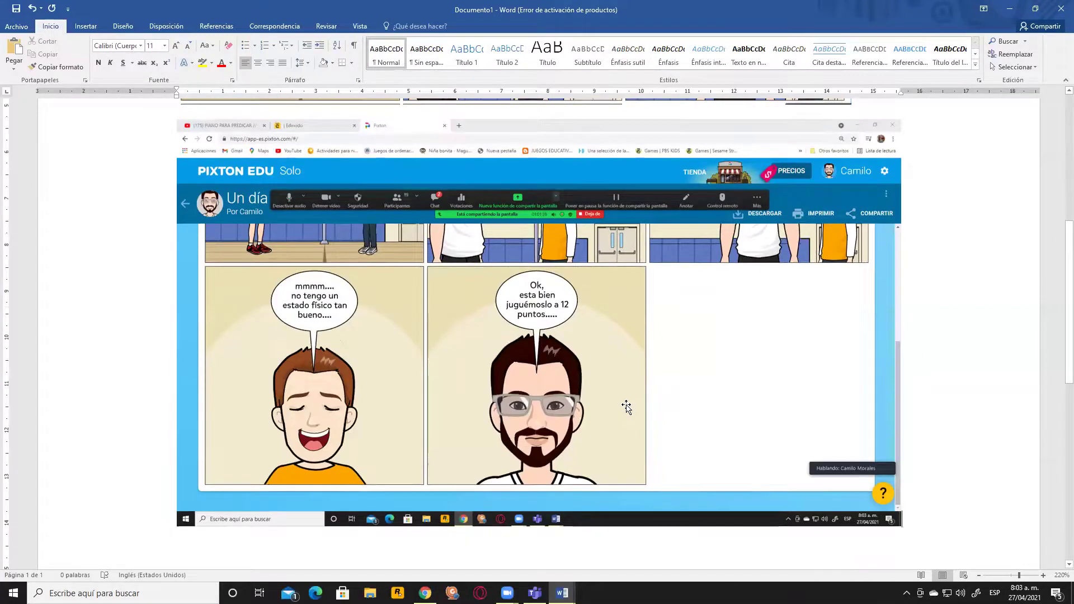
- Crop the second screenshot to the row with the comic's last two panels, removing the browser header, taskbar and blue margins
{"action": "left_click", "coordinate": [628, 408]}
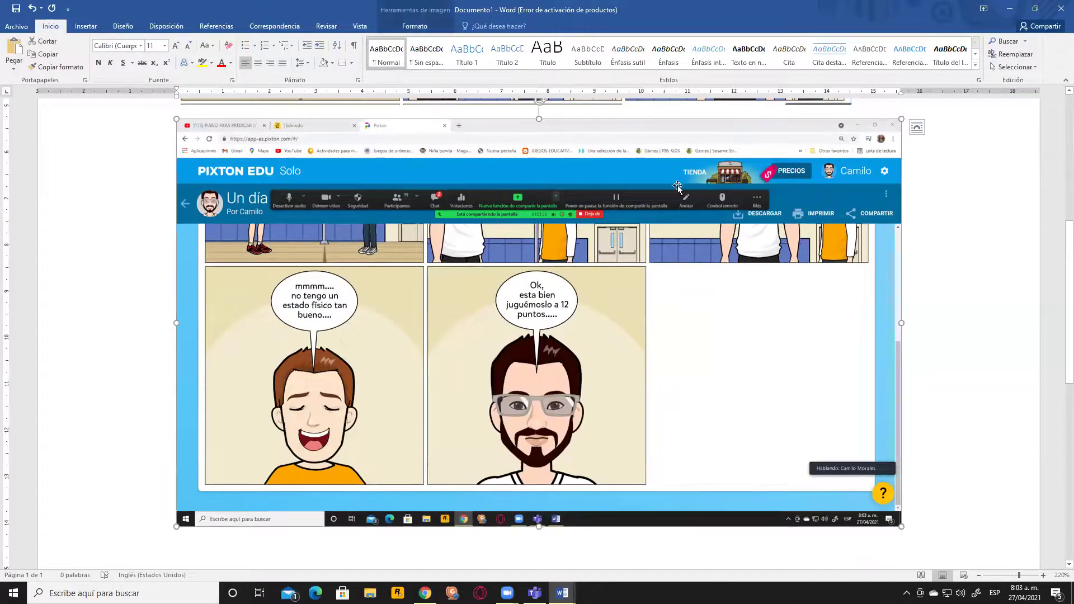
{"action": "left_click", "coordinate": [428, 26]}
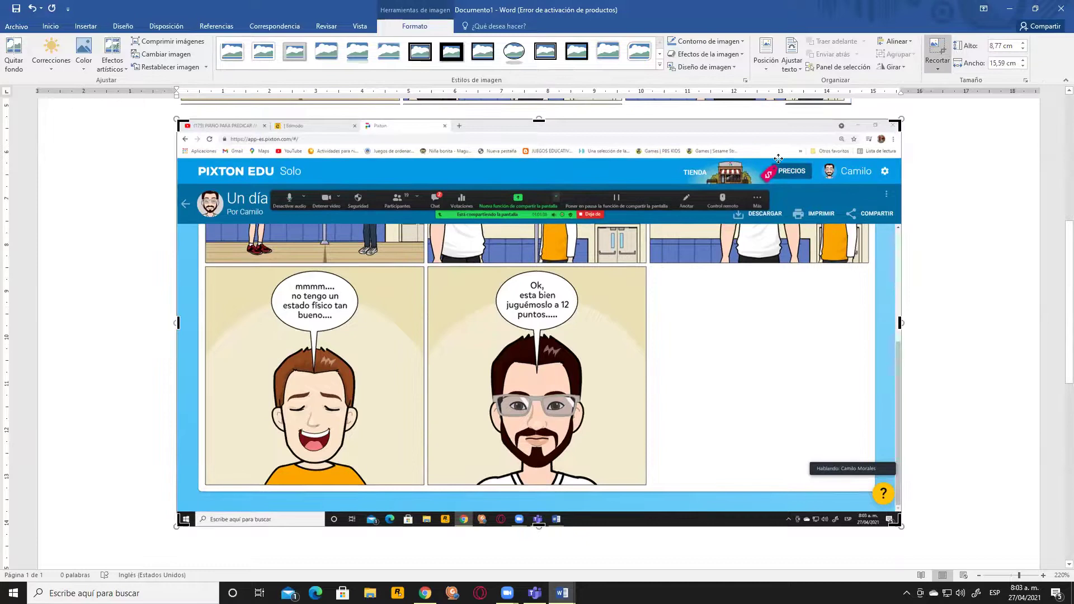
{"action": "left_click_drag", "start_coordinate": [880, 166], "coordinate": [873, 265]}
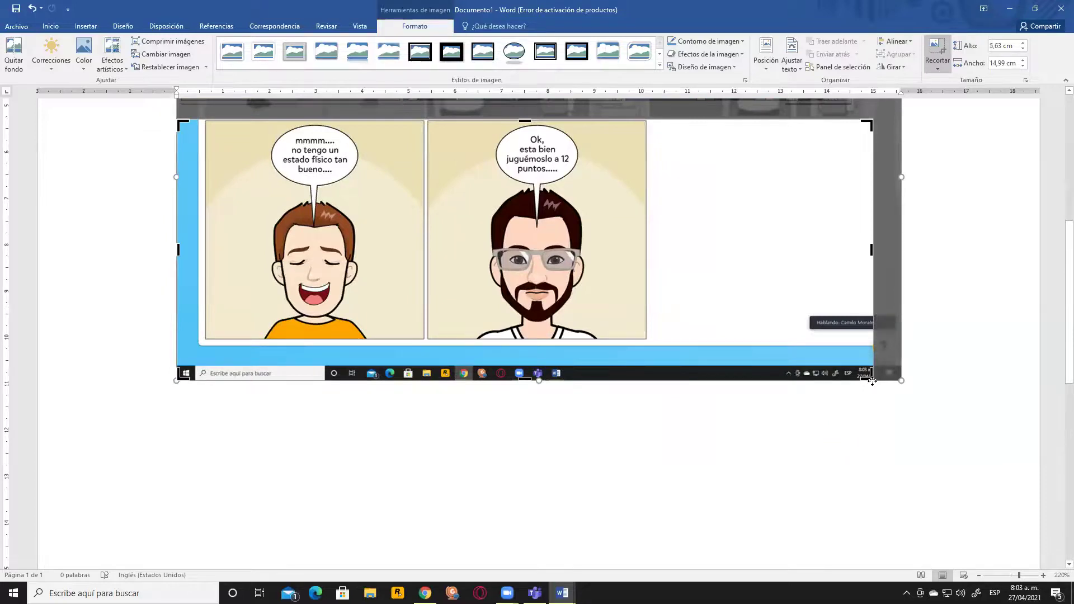
{"action": "left_click_drag", "start_coordinate": [868, 375], "coordinate": [875, 343]}
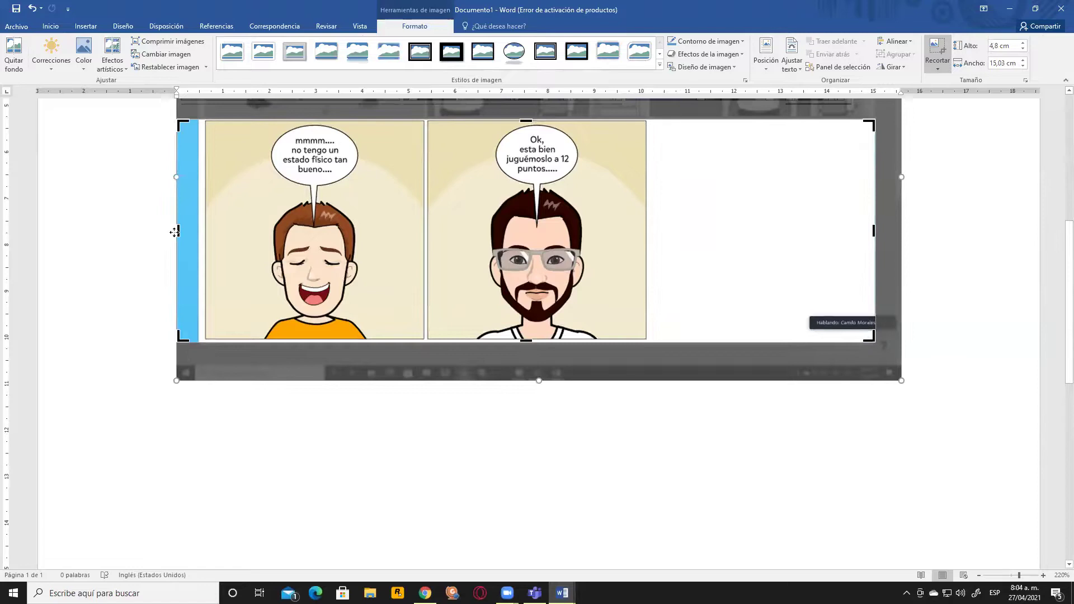
{"action": "left_click_drag", "start_coordinate": [177, 230], "coordinate": [200, 231]}
{"action": "left_click", "coordinate": [926, 268]}
- Review the two cropped rows of comic panels in the document from beginning to end
{"action": "scroll", "coordinate": [934, 267], "scroll_direction": "up", "scroll_amount": 5}
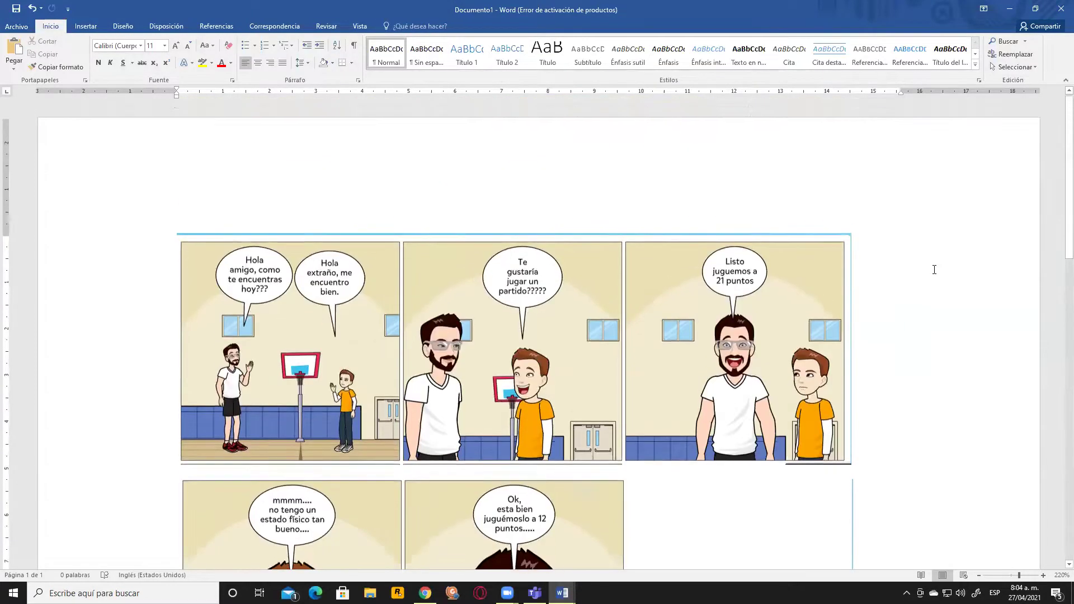
{"action": "left_click", "coordinate": [756, 392]}
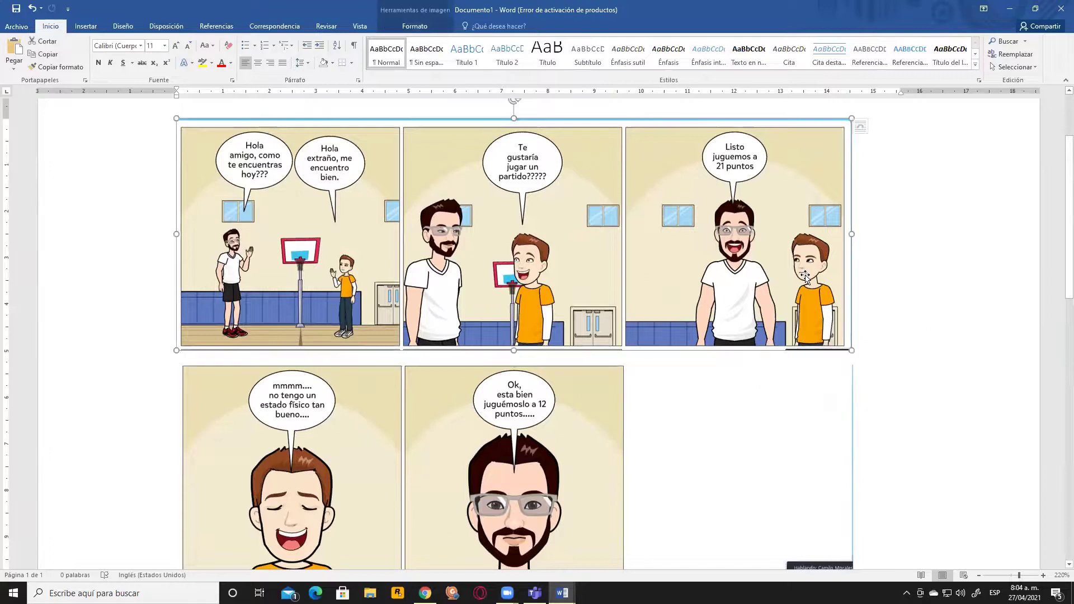
{"action": "scroll", "coordinate": [937, 340], "scroll_direction": "up", "scroll_amount": 2}
{"action": "scroll", "coordinate": [933, 340], "scroll_direction": "down", "scroll_amount": 6}
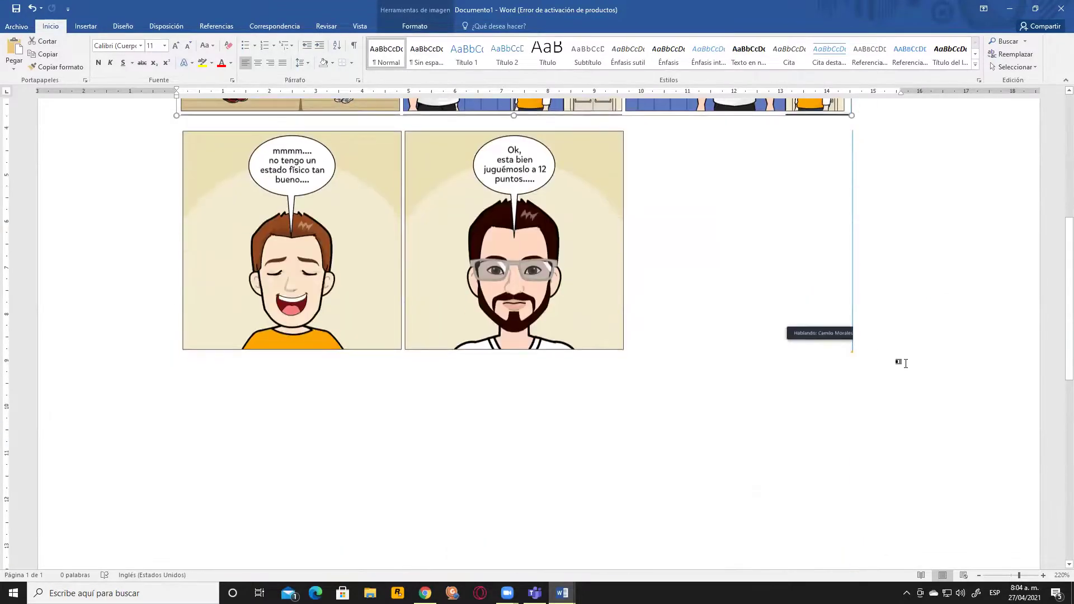
{"action": "scroll", "coordinate": [900, 363], "scroll_direction": "up", "scroll_amount": 6}
{"action": "scroll", "coordinate": [895, 367], "scroll_direction": "down", "scroll_amount": 3}
{"action": "scroll", "coordinate": [887, 368], "scroll_direction": "up", "scroll_amount": 2}
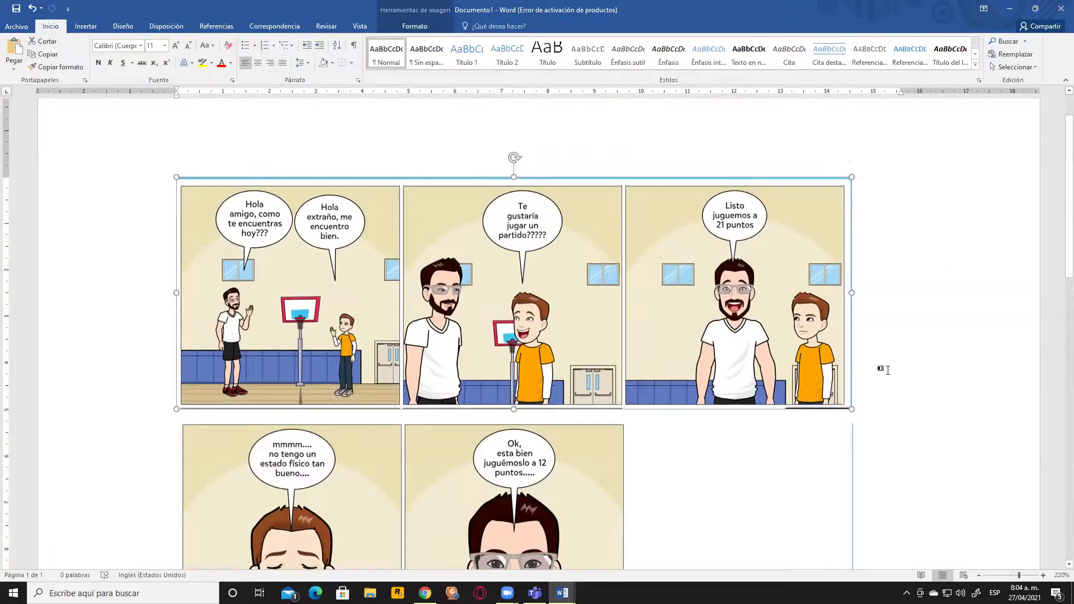
{"action": "scroll", "coordinate": [889, 370], "scroll_direction": "down", "scroll_amount": 3}
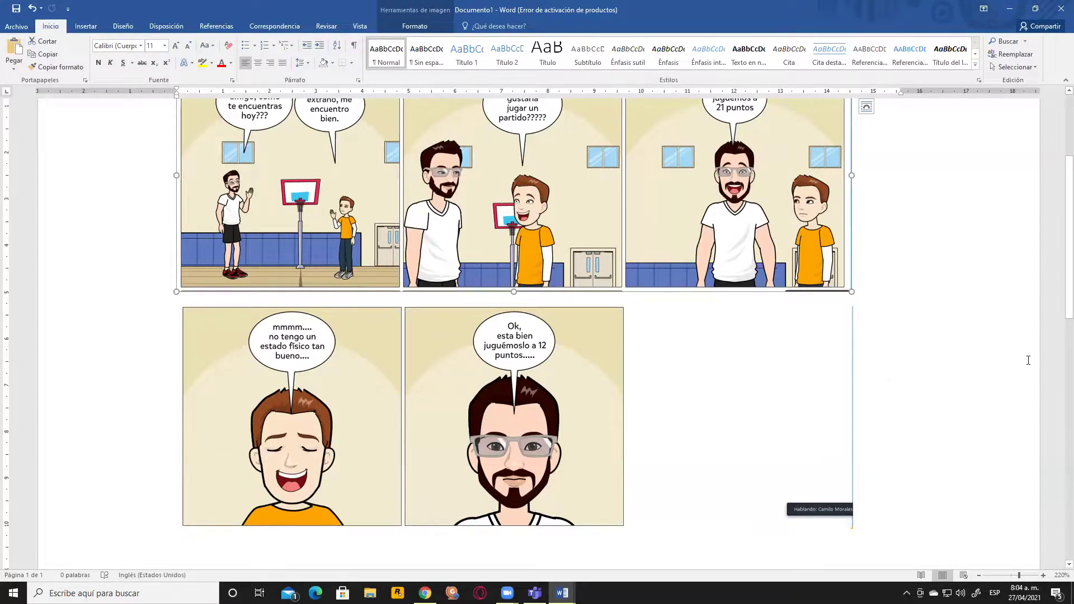
{"action": "scroll", "coordinate": [1029, 360], "scroll_direction": "up", "scroll_amount": 3}
{"action": "scroll", "coordinate": [1047, 381], "scroll_direction": "down", "scroll_amount": 6}
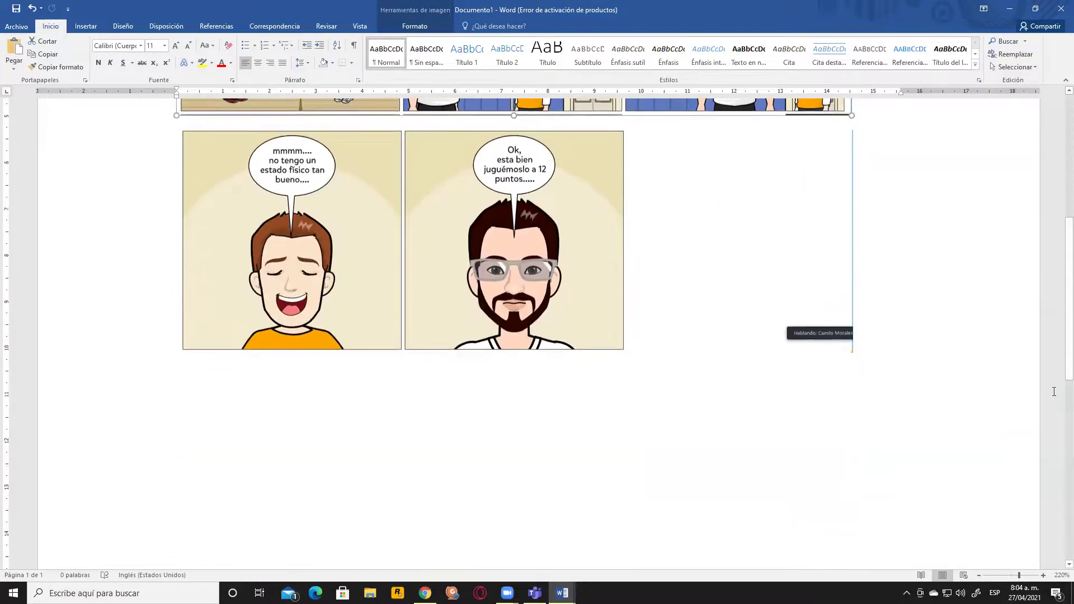
{"action": "scroll", "coordinate": [1054, 392], "scroll_direction": "down", "scroll_amount": 5}
{"action": "scroll", "coordinate": [1058, 358], "scroll_direction": "up", "scroll_amount": 7}
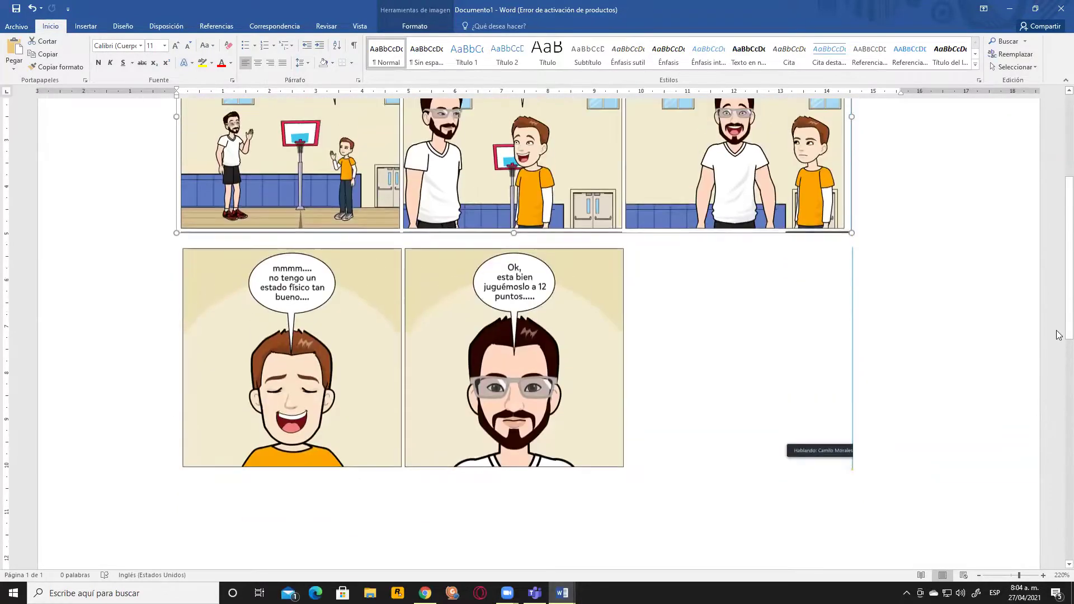
{"action": "scroll", "coordinate": [947, 276], "scroll_direction": "up", "scroll_amount": 3}
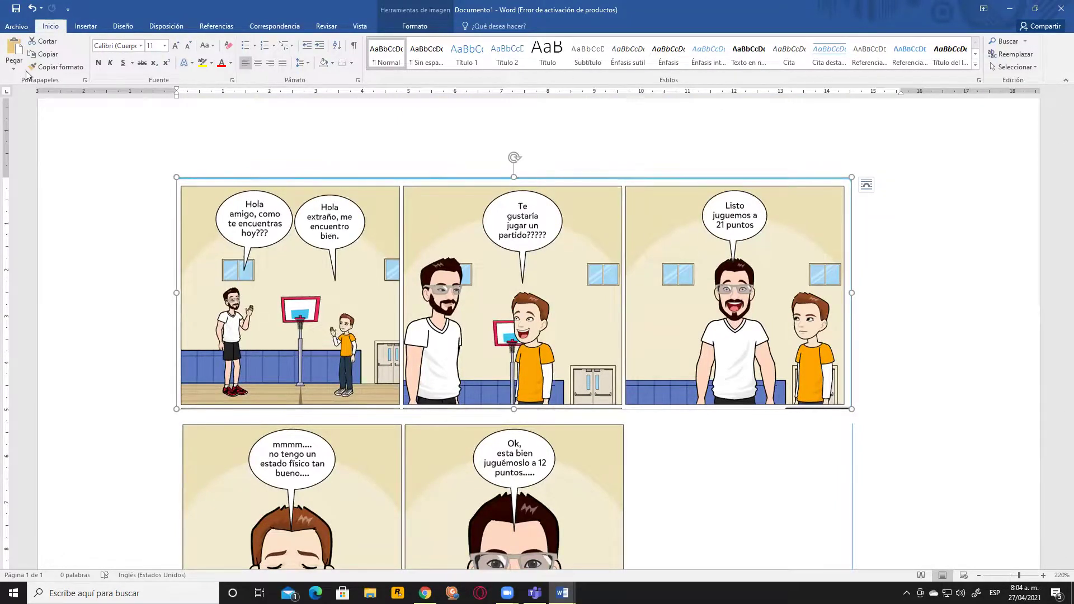
- Save the document as a PDF named Doc1 in the Documentos folder
{"action": "left_click", "coordinate": [12, 26]}
{"action": "left_click", "coordinate": [31, 138]}
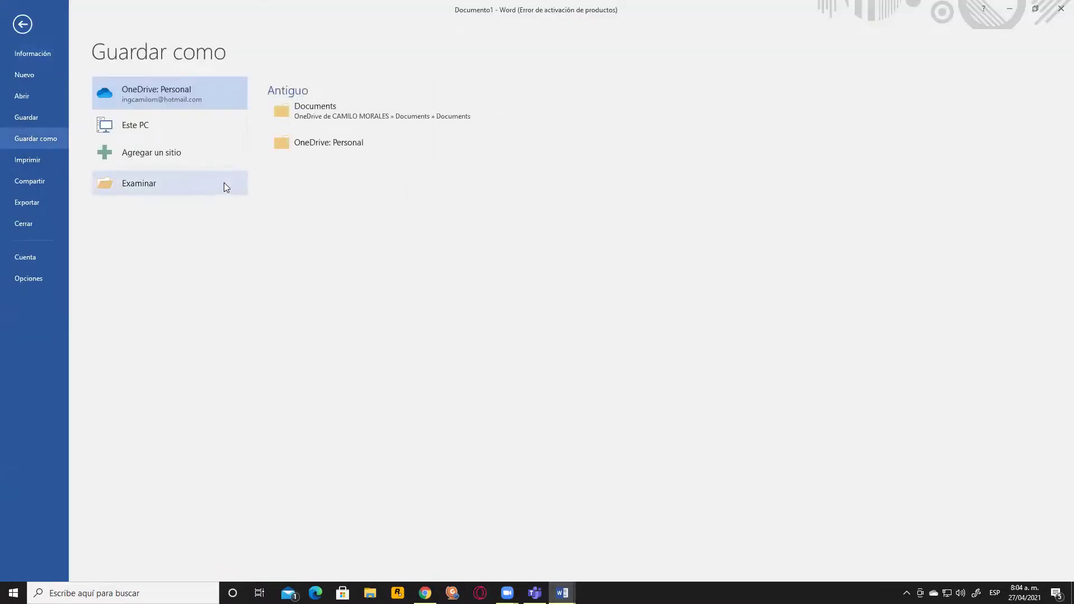
{"action": "left_click", "coordinate": [197, 183]}
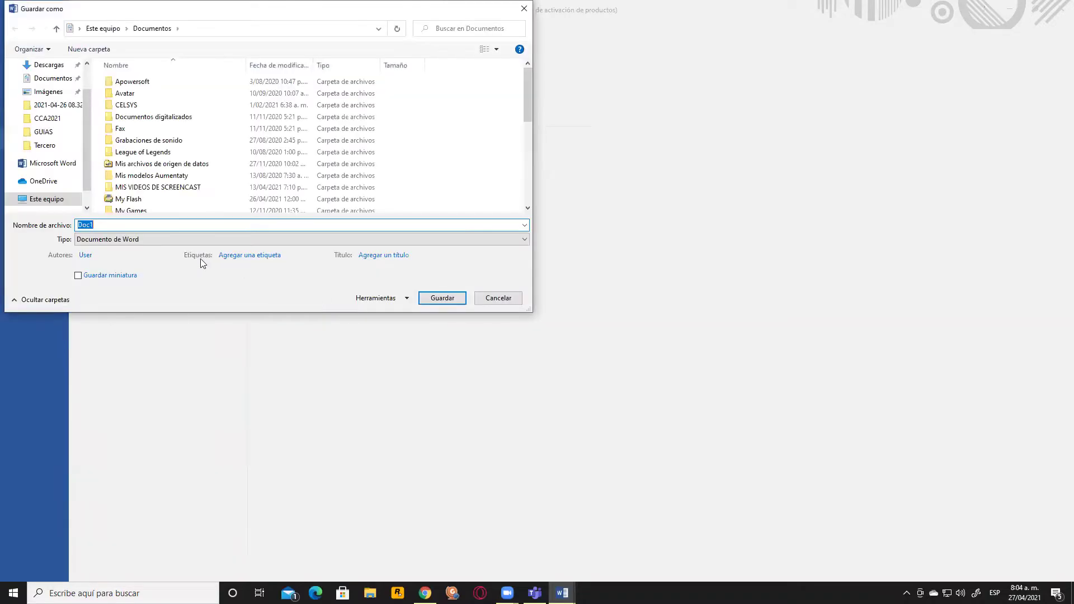
{"action": "left_click", "coordinate": [196, 242]}
{"action": "left_click", "coordinate": [101, 301]}
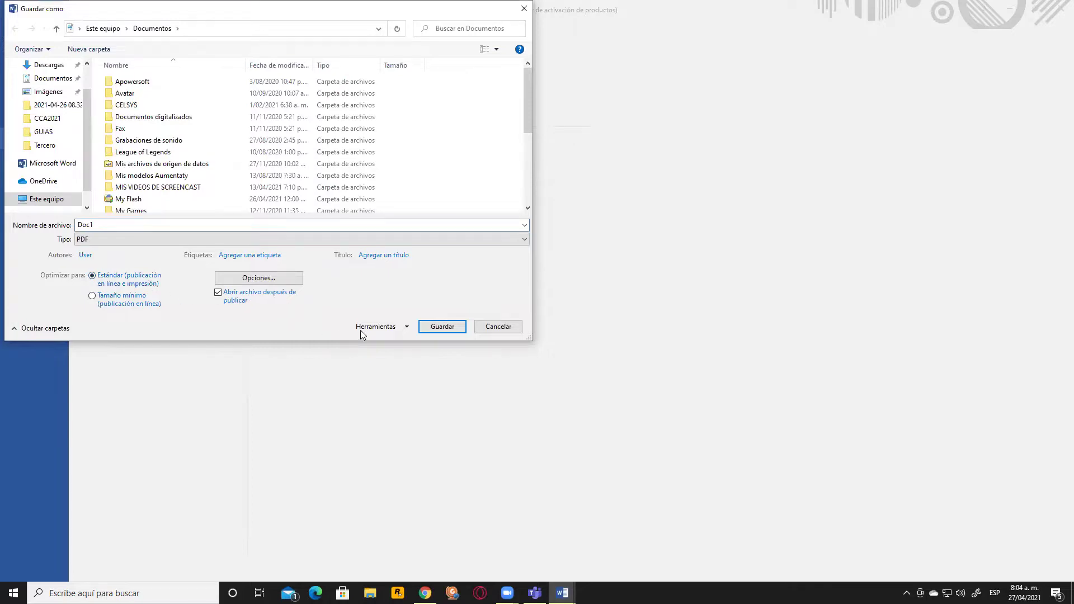
{"action": "left_click", "coordinate": [446, 330]}
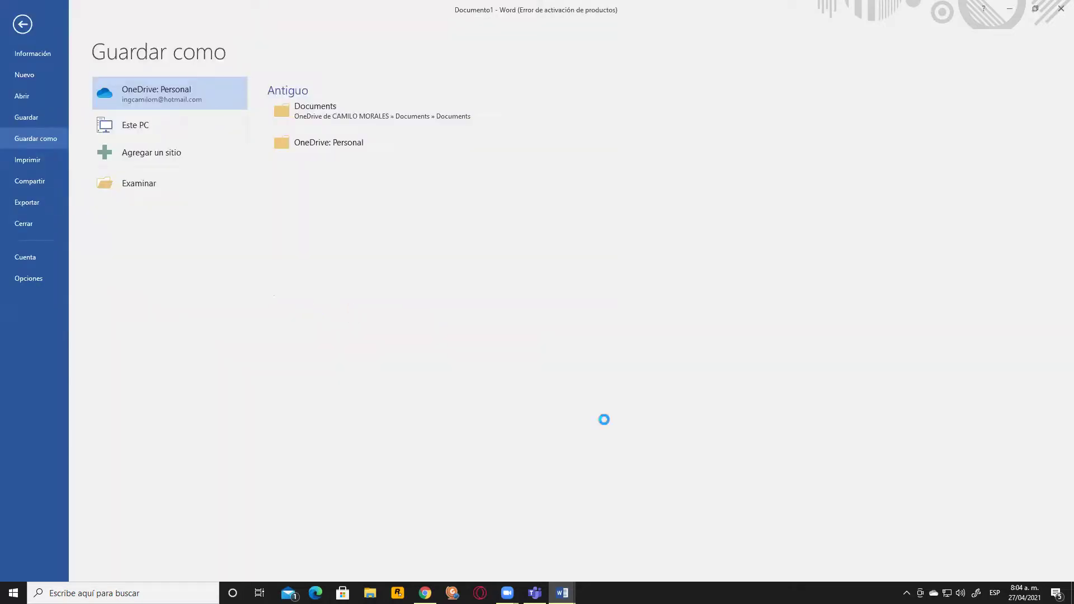
{"action": "key", "text": "Escape"}
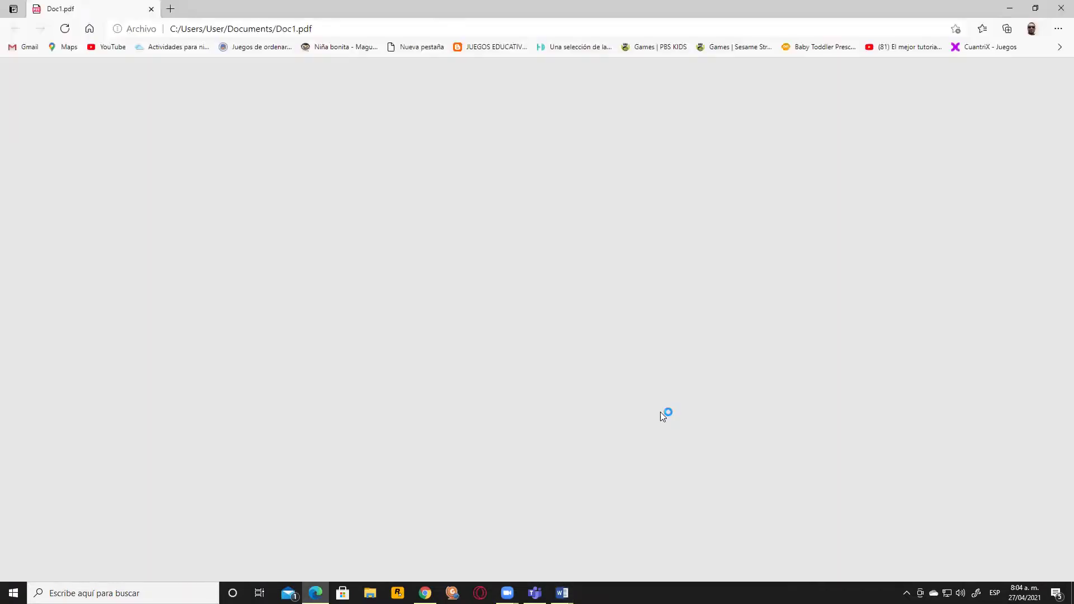
- Check the exported Doc1.pdf, close it, and close the Word document without saving its changes
{"action": "scroll", "coordinate": [174, 223], "scroll_direction": "down", "scroll_amount": 1}
{"action": "scroll", "coordinate": [157, 232], "scroll_direction": "up", "scroll_amount": 1}
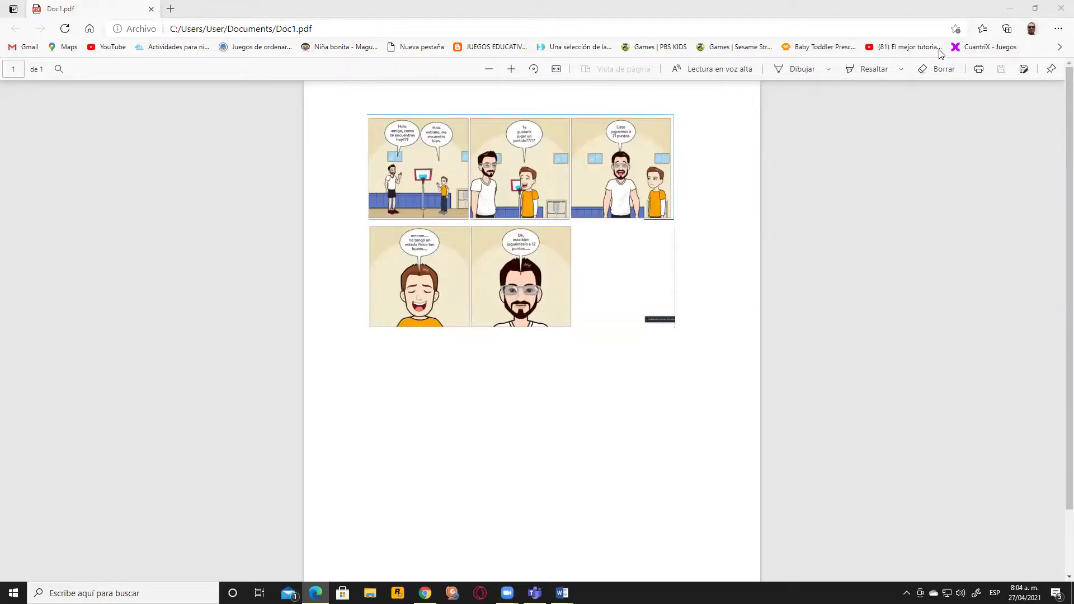
{"action": "left_click", "coordinate": [1062, 8]}
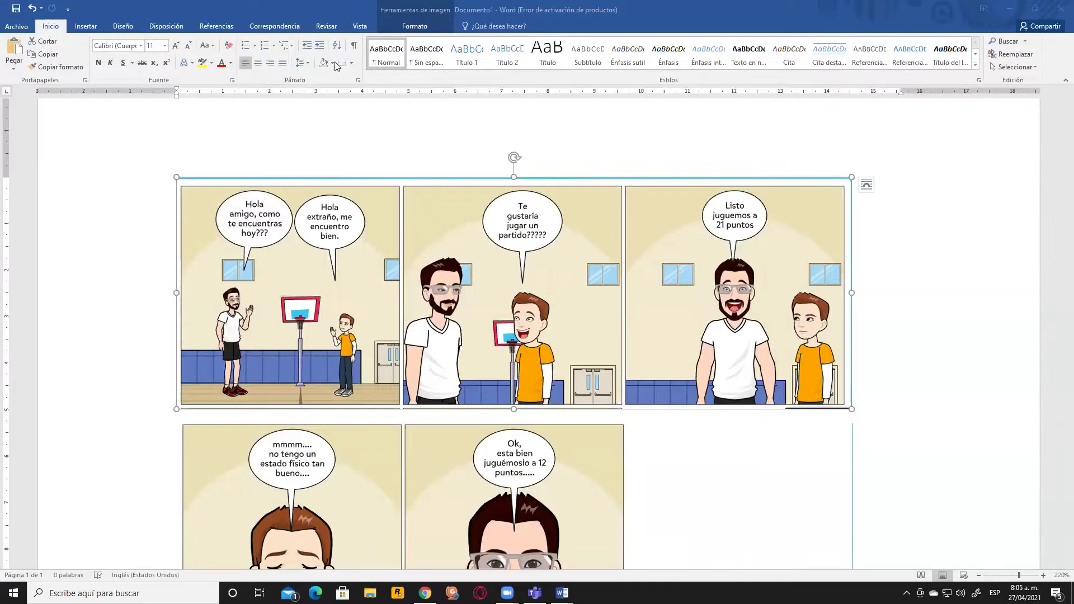
{"action": "left_click", "coordinate": [1062, 8]}
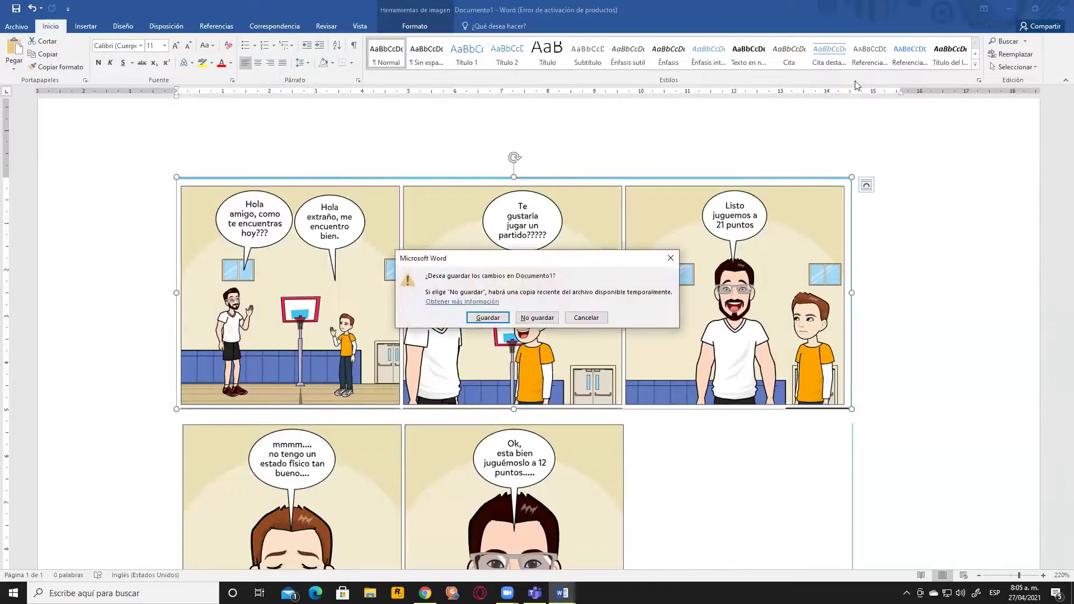
{"action": "left_click", "coordinate": [536, 318]}
- Open the avatar's pose options in Pixton, choose the raised-hand waving pose, and close the avatar editor
{"action": "scroll", "coordinate": [644, 303], "scroll_direction": "up", "scroll_amount": 5}
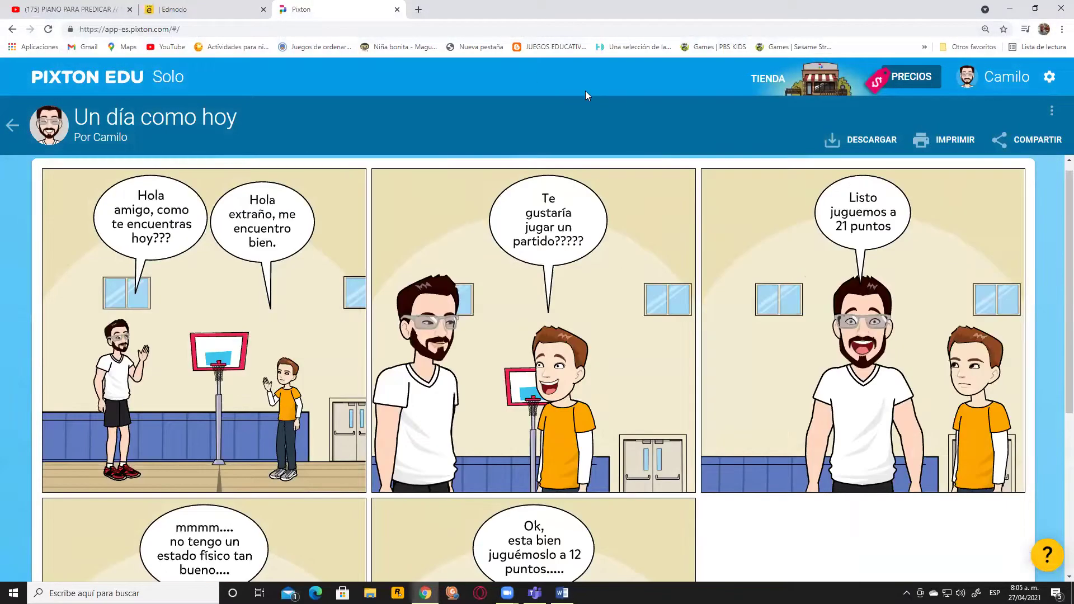
{"action": "scroll", "coordinate": [591, 229], "scroll_direction": "down", "scroll_amount": 4}
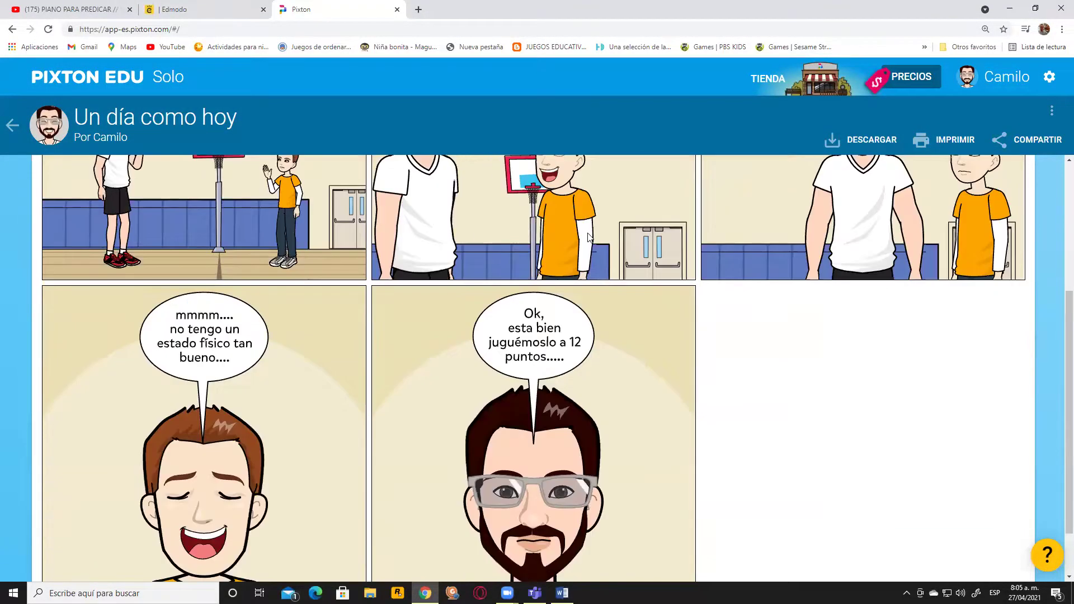
{"action": "scroll", "coordinate": [589, 238], "scroll_direction": "up", "scroll_amount": 3}
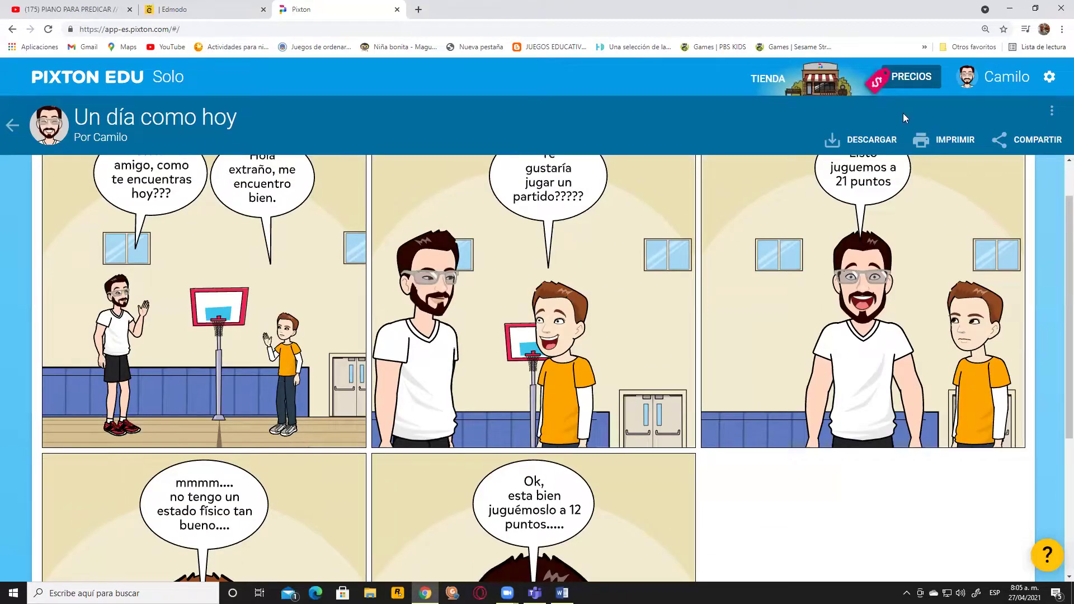
{"action": "left_click", "coordinate": [977, 84]}
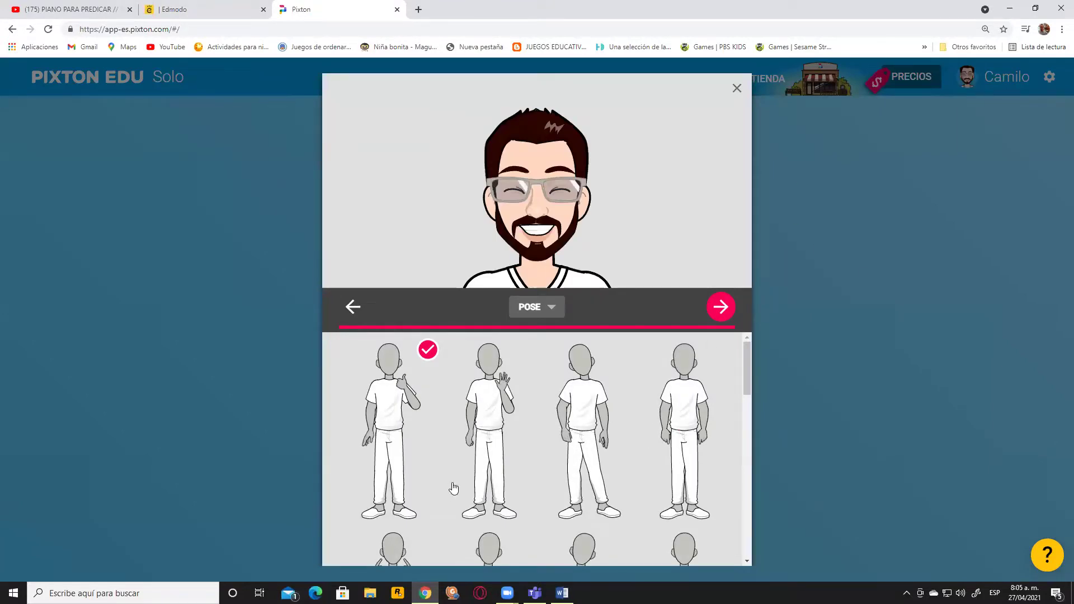
{"action": "left_click", "coordinate": [490, 414]}
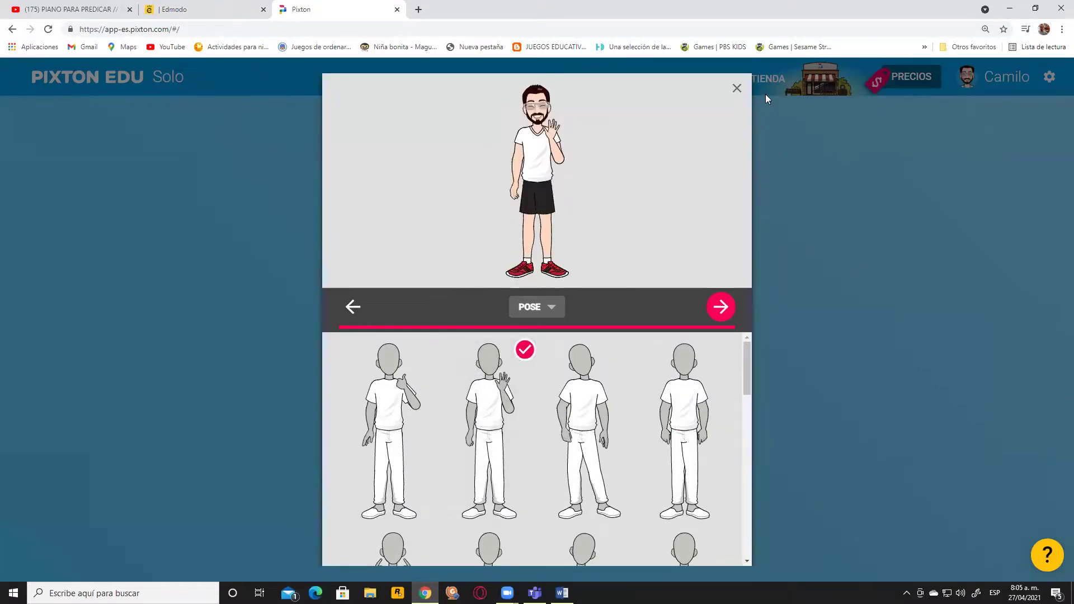
{"action": "left_click", "coordinate": [737, 88]}
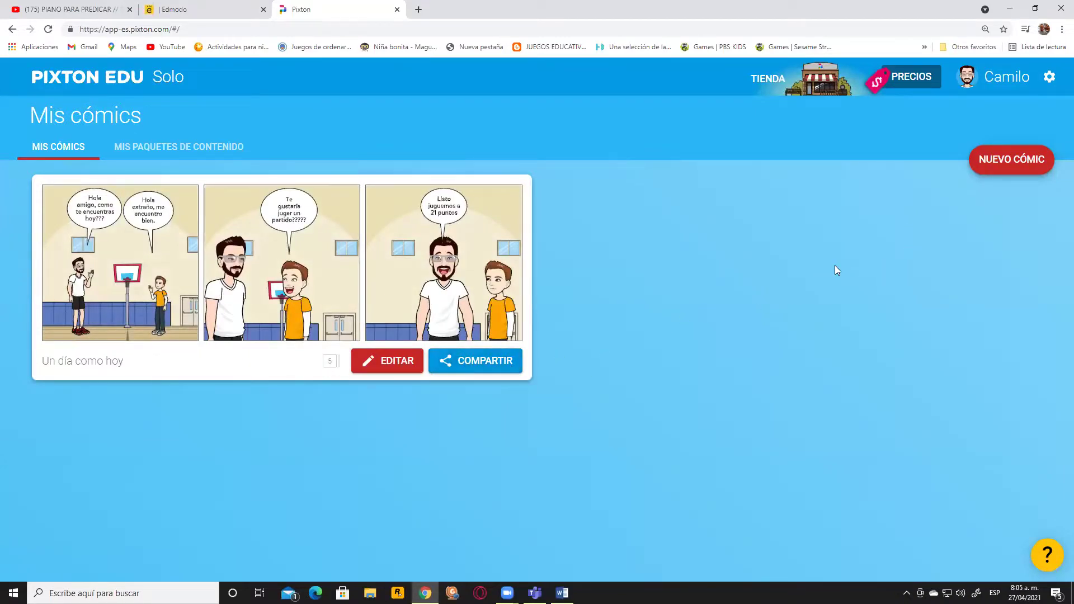
- Open the sharing view of the comic "Un día como hoy" and look over its panels
{"action": "left_click", "coordinate": [465, 360]}
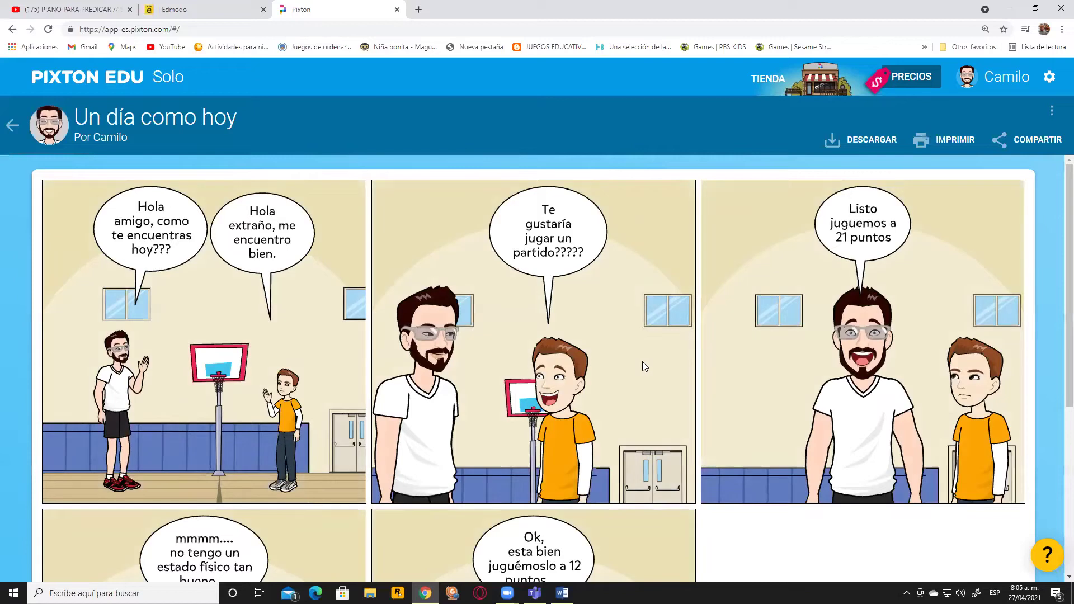
{"action": "scroll", "coordinate": [649, 368], "scroll_direction": "down", "scroll_amount": 5}
{"action": "scroll", "coordinate": [649, 369], "scroll_direction": "up", "scroll_amount": 5}
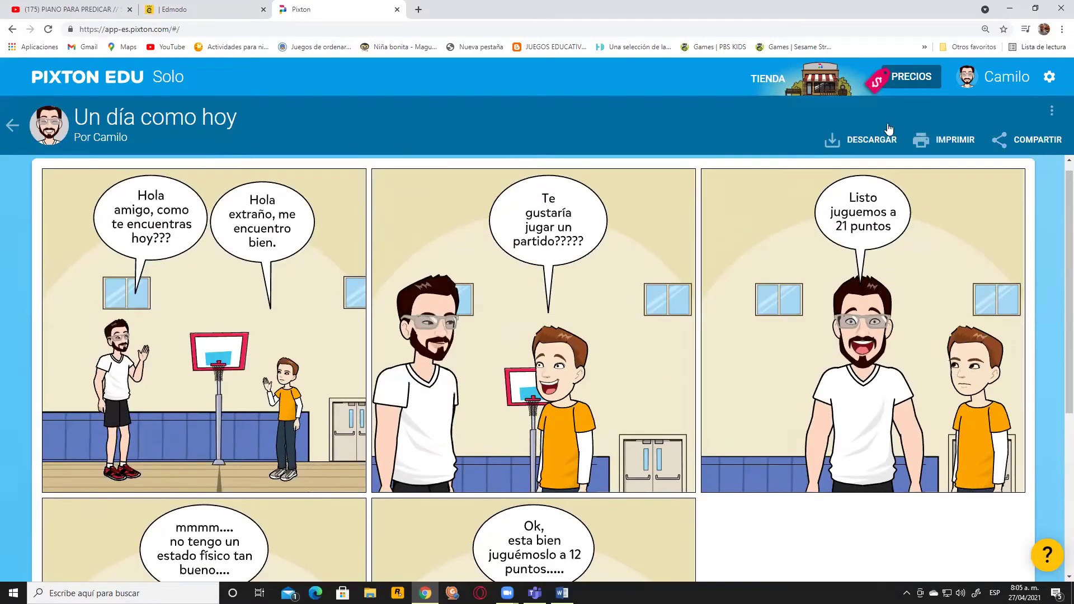
- Sign out of the Pixton account and close the Pixton page, returning to the Edmodo assignment
{"action": "left_click", "coordinate": [1028, 79]}
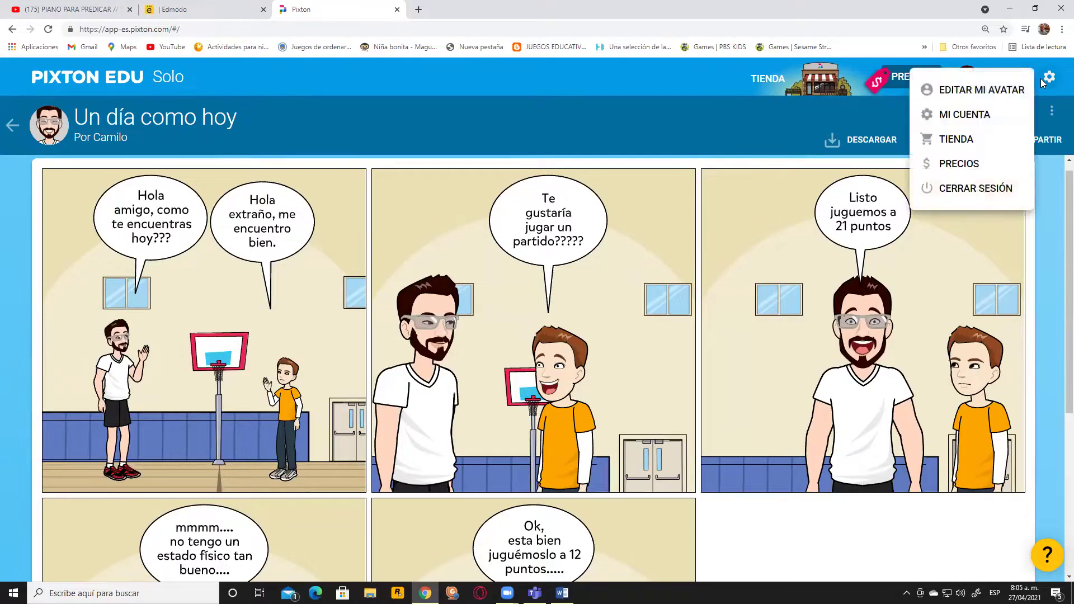
{"action": "left_click", "coordinate": [977, 189]}
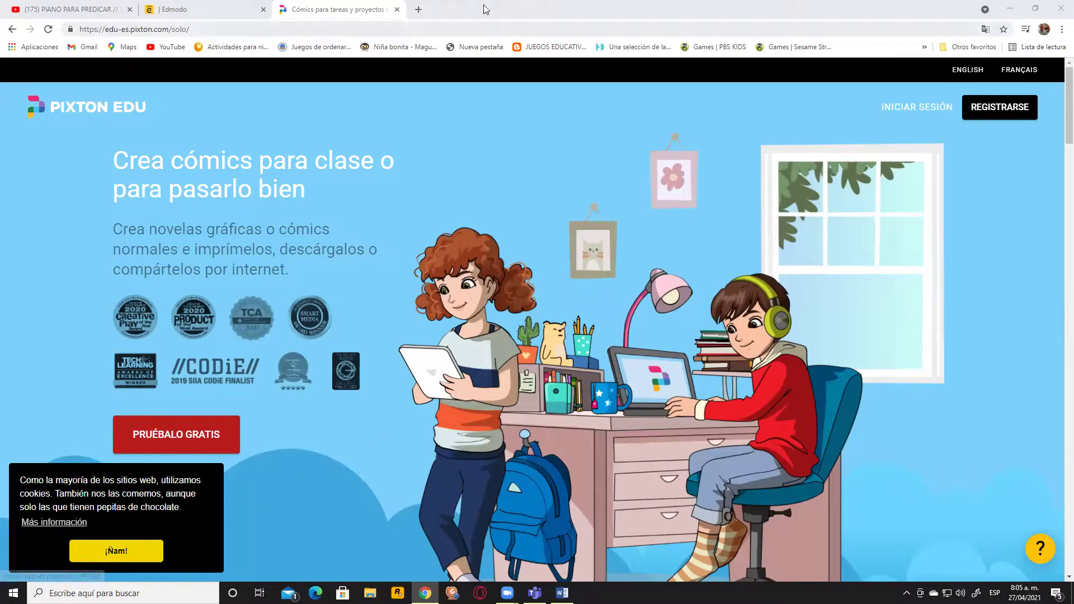
{"action": "left_click", "coordinate": [398, 10]}
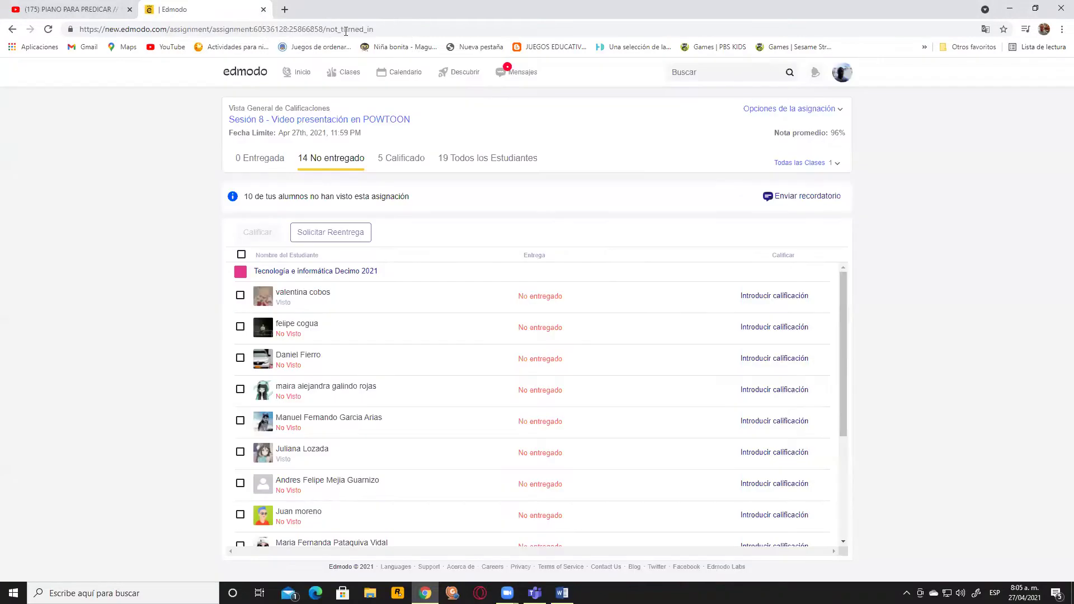
{"action": "key", "text": "ctrl+l"}
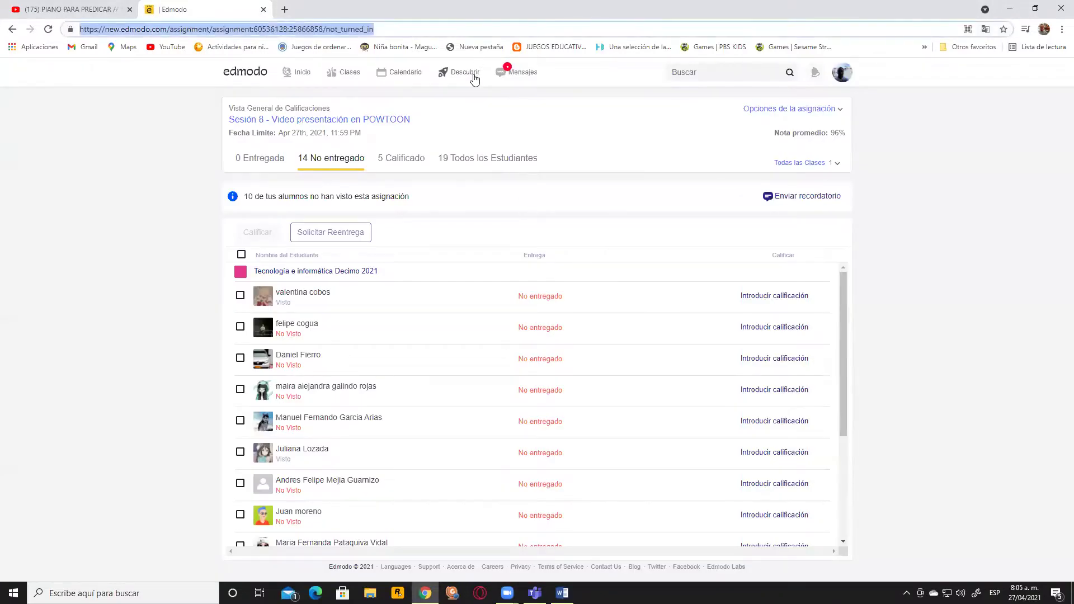
{"action": "left_click", "coordinate": [84, 9]}
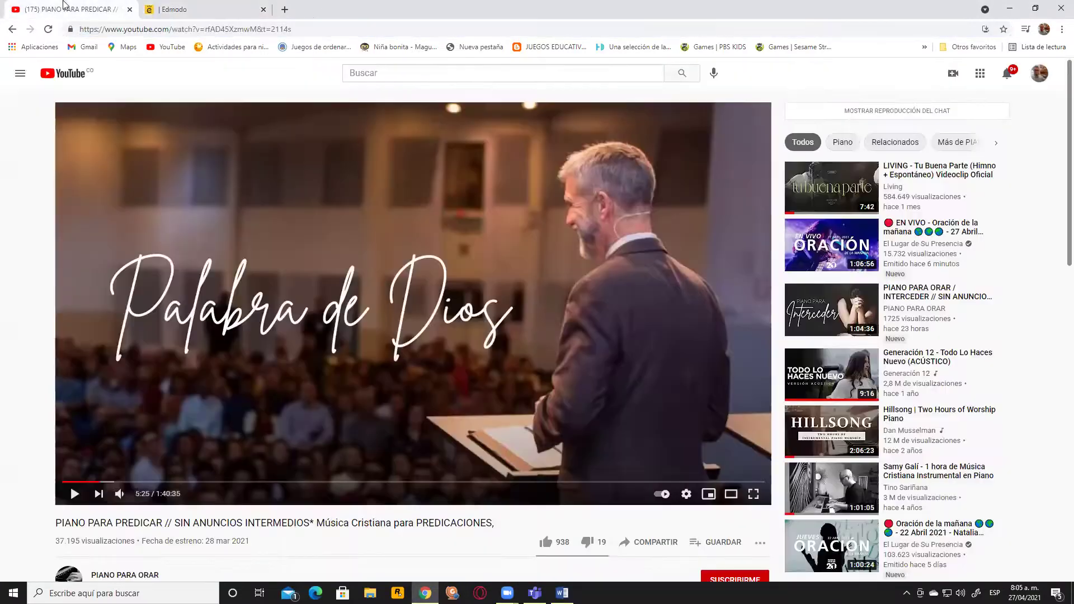
{"action": "left_click", "coordinate": [157, 7]}
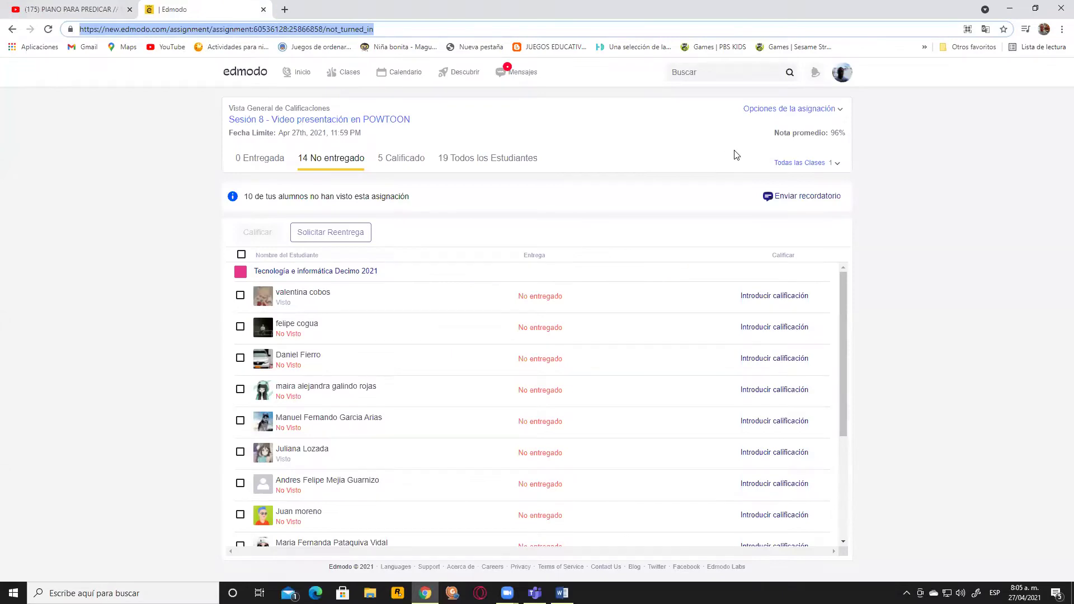